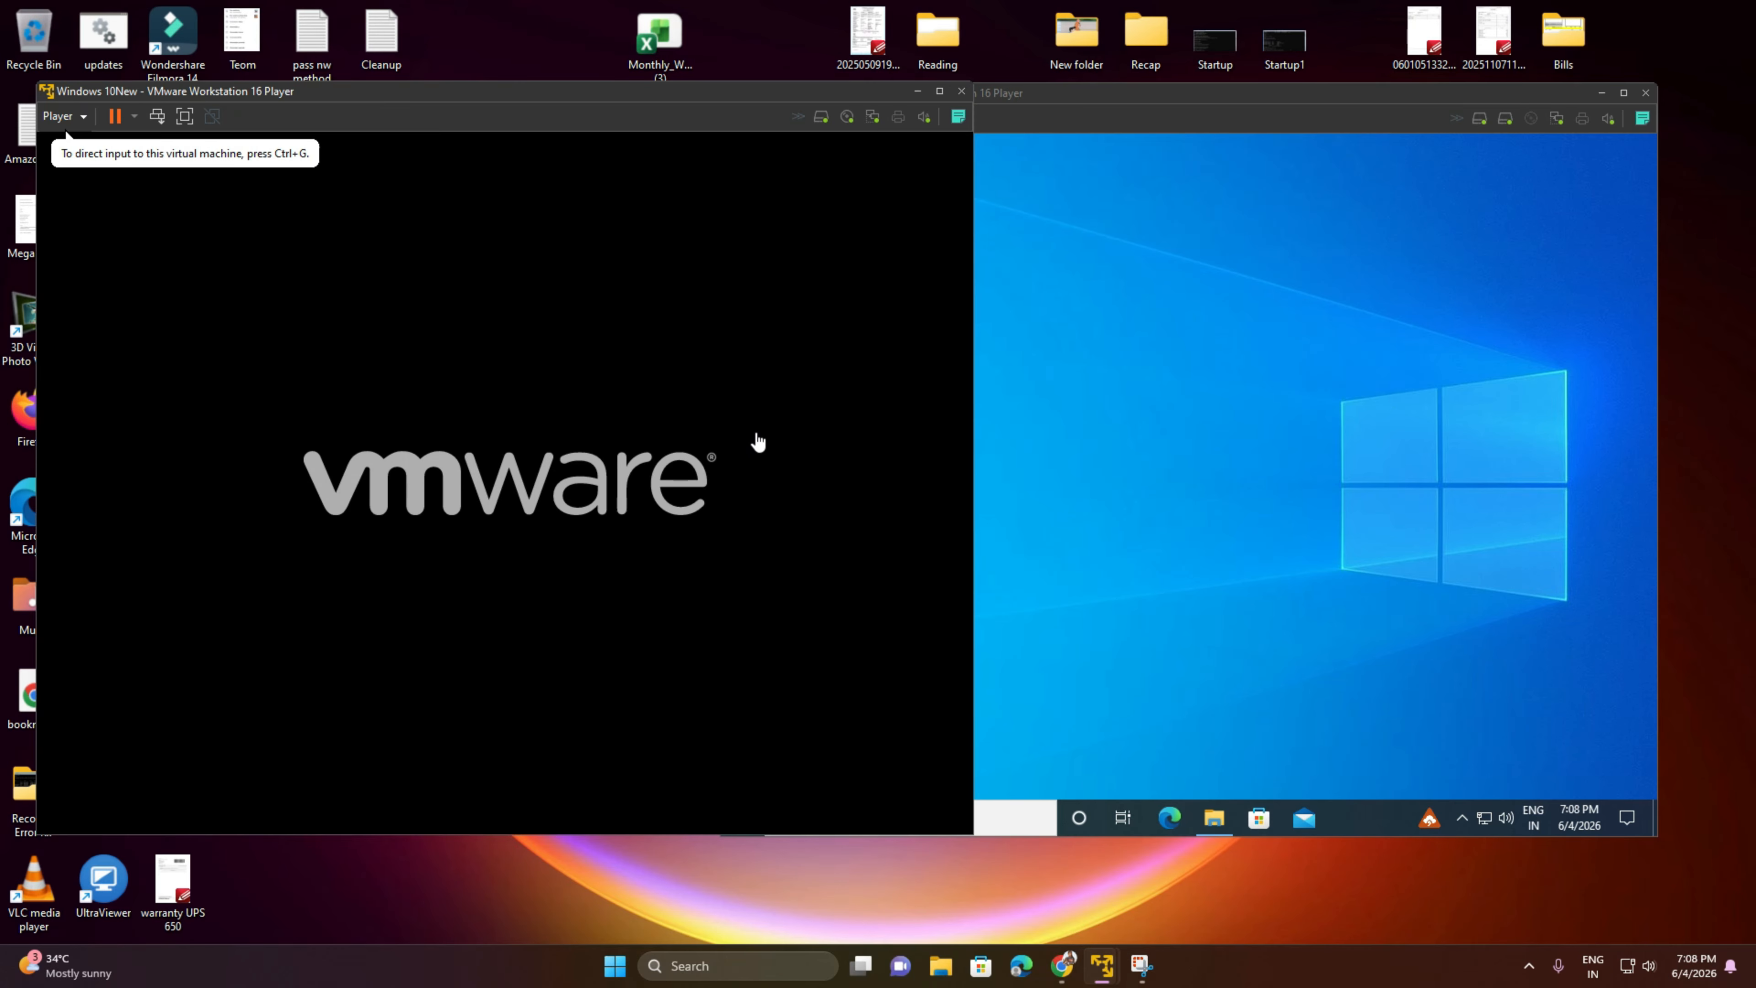
Bring the Windows 10 and later x64 virtual machine forward and view its drives in File Explorer.
{"action": "left_click", "coordinate": [757, 441]}
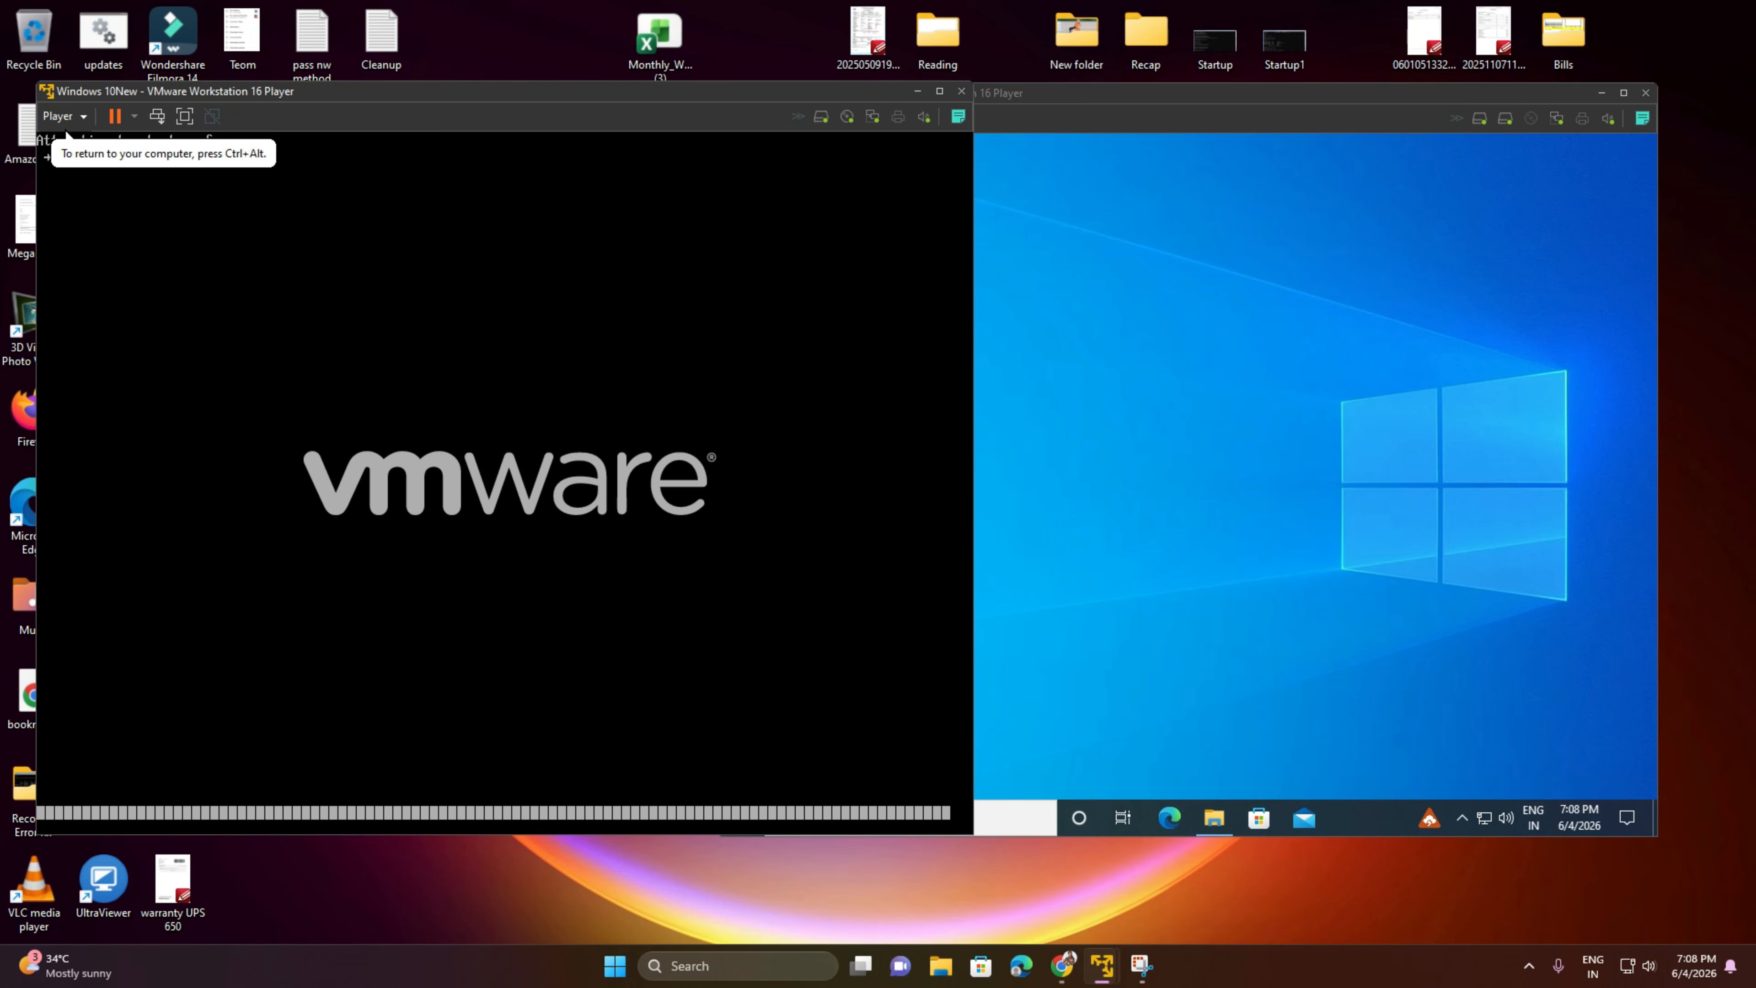
{"action": "key", "text": "ctrl+alt"}
{"action": "left_click", "coordinate": [1215, 552]}
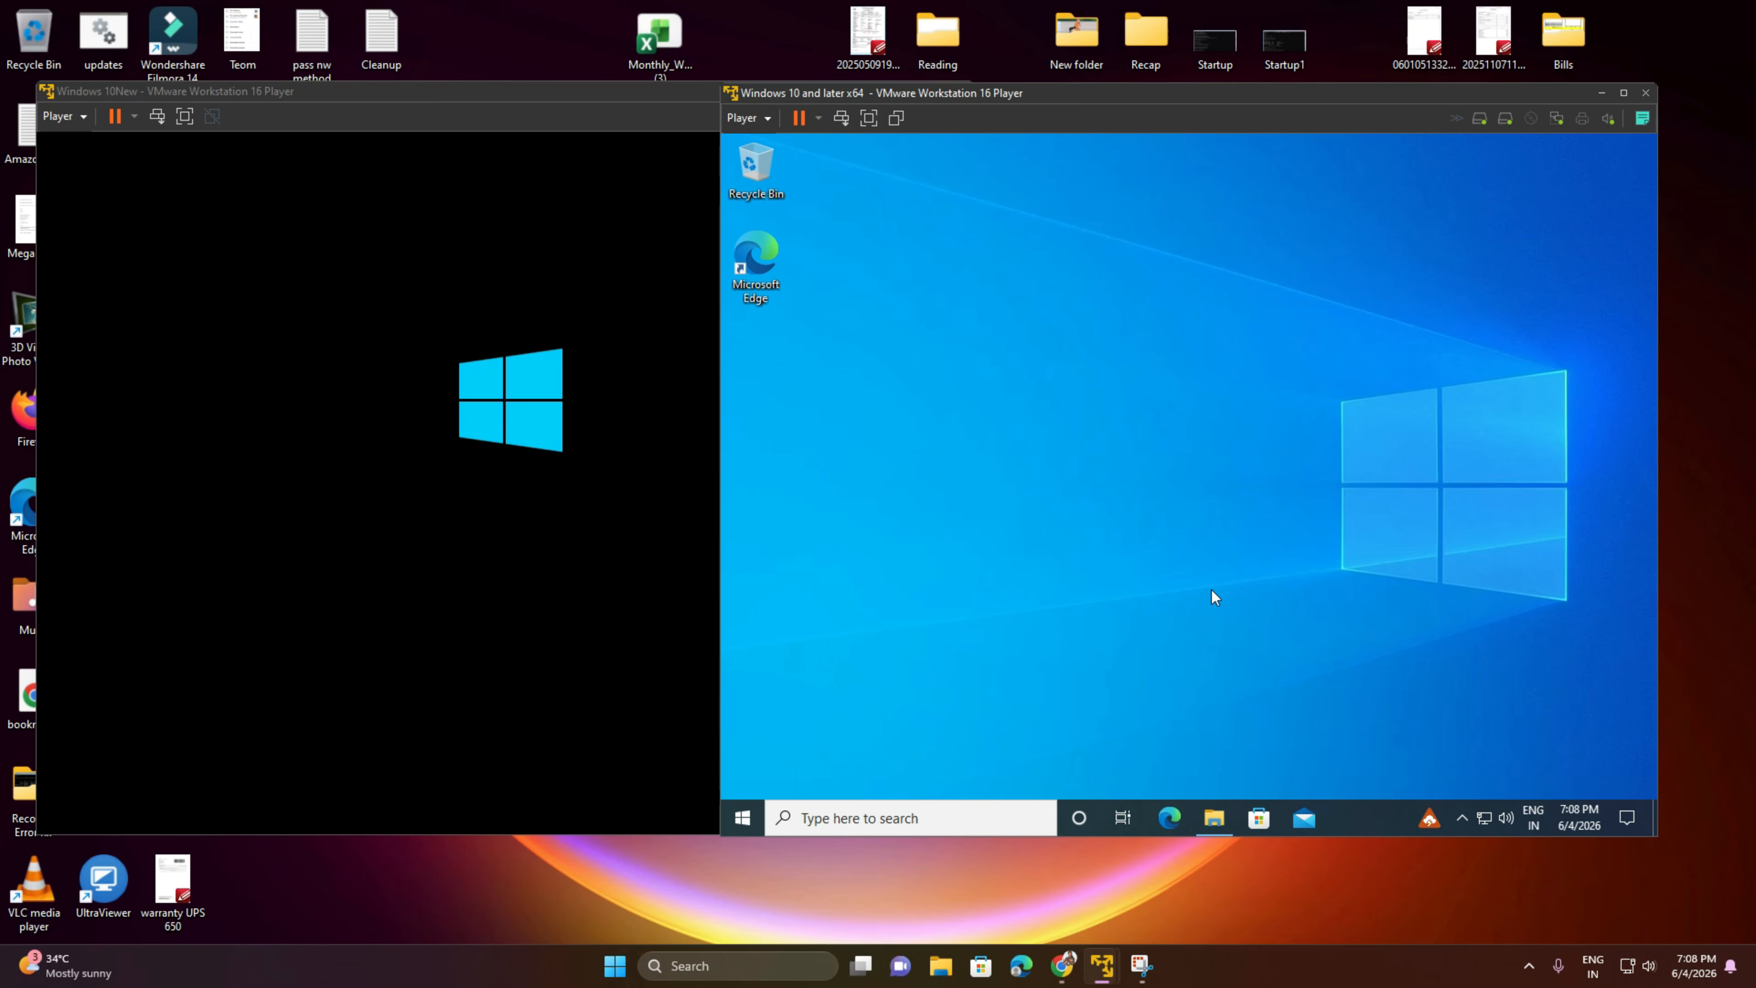
{"action": "left_click", "coordinate": [1214, 817]}
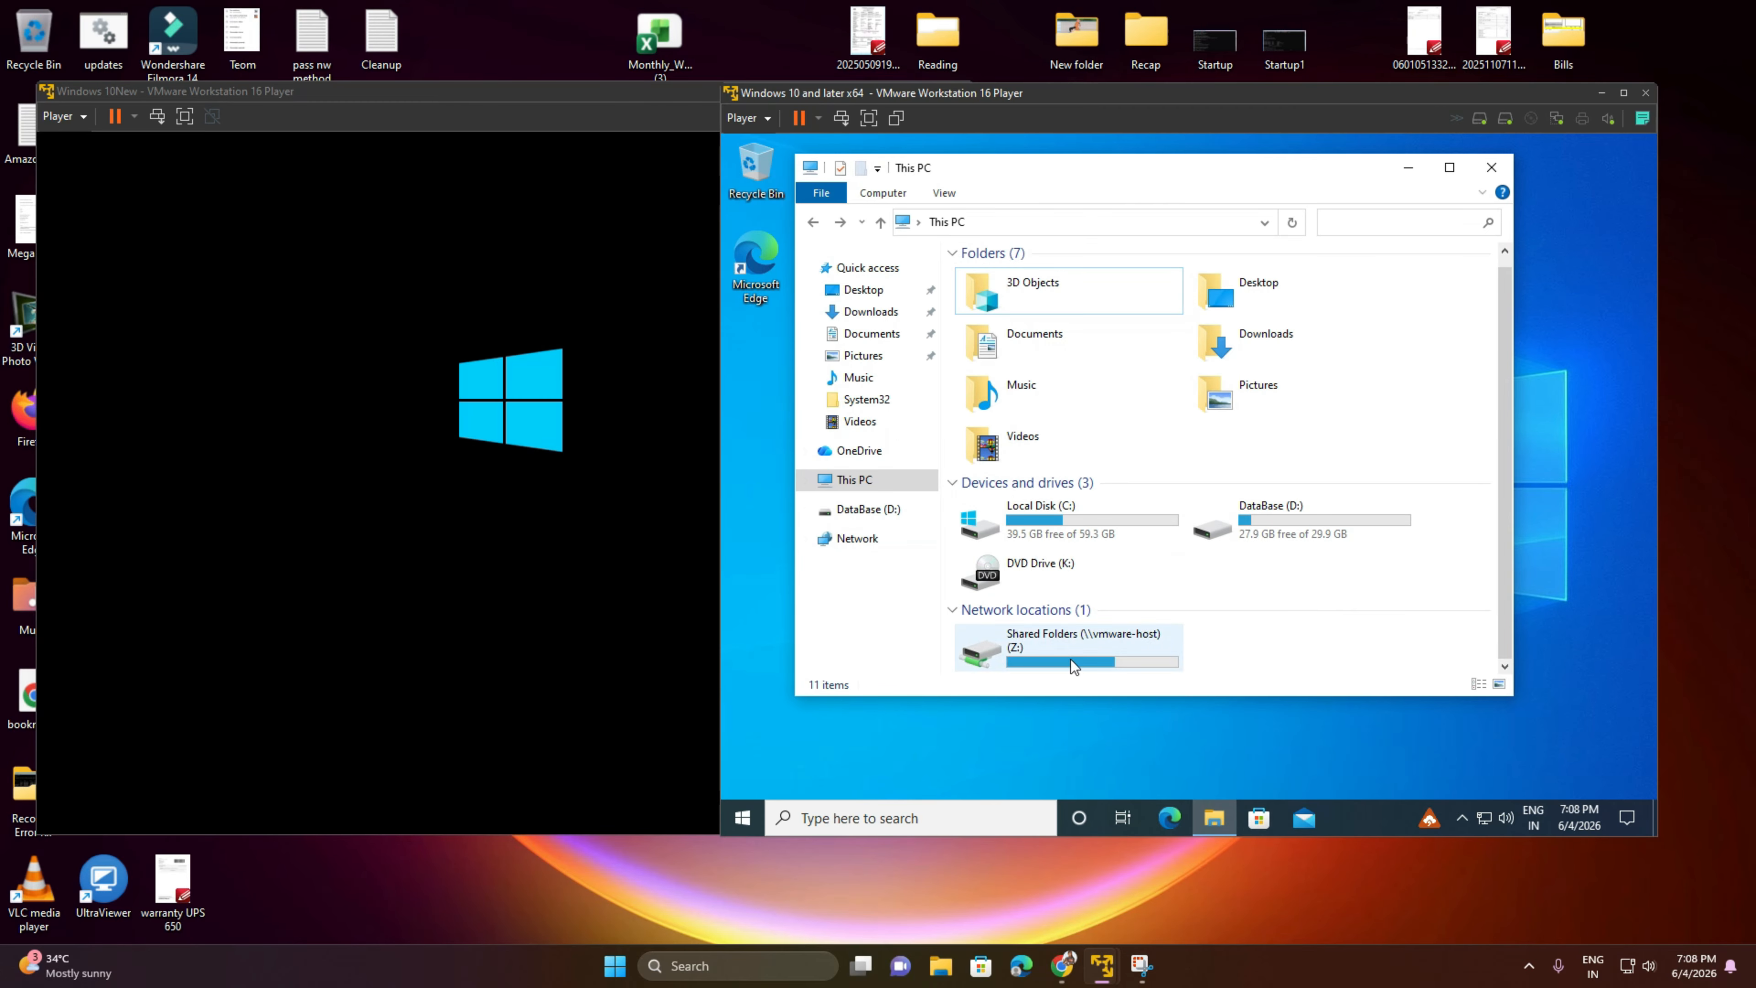
{"action": "left_click", "coordinate": [1589, 429]}
{"action": "left_click", "coordinate": [1406, 171]}
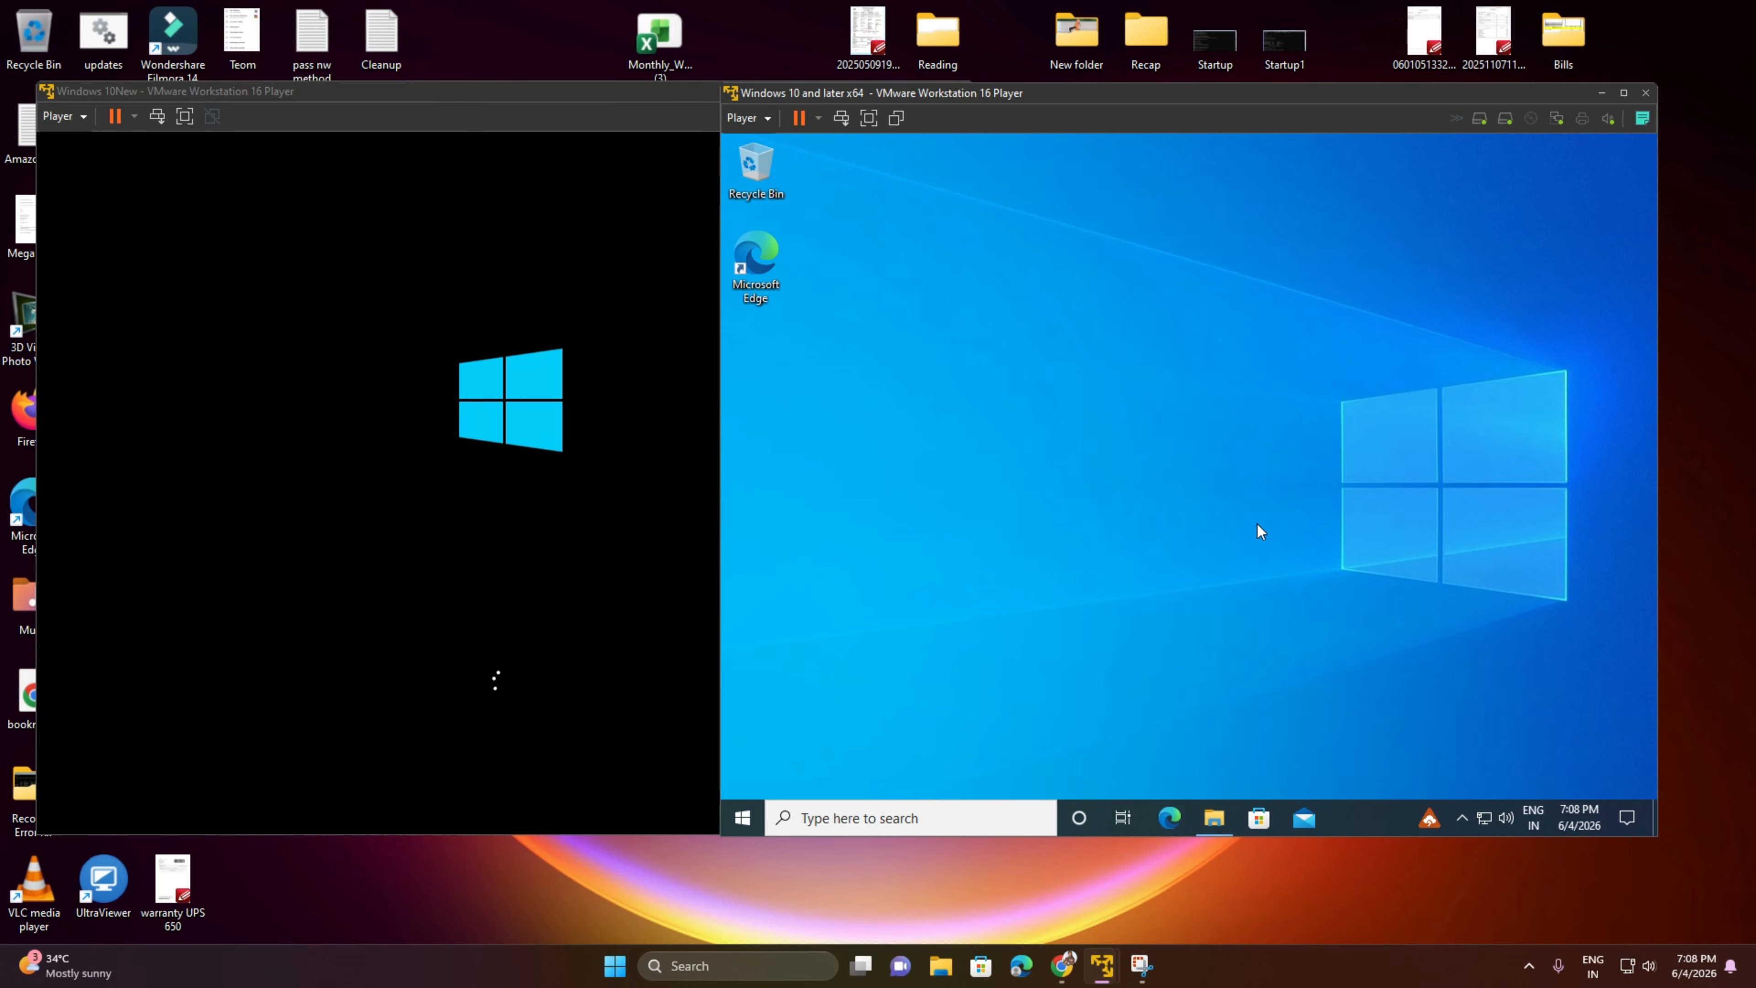
Open Command Prompt and run ipconfig to examine the machine's IPv4 address, subnet mask and default gateway.
{"action": "key", "text": "super+r"}
{"action": "type", "text": "cmd"}
{"action": "key", "text": "Return"}
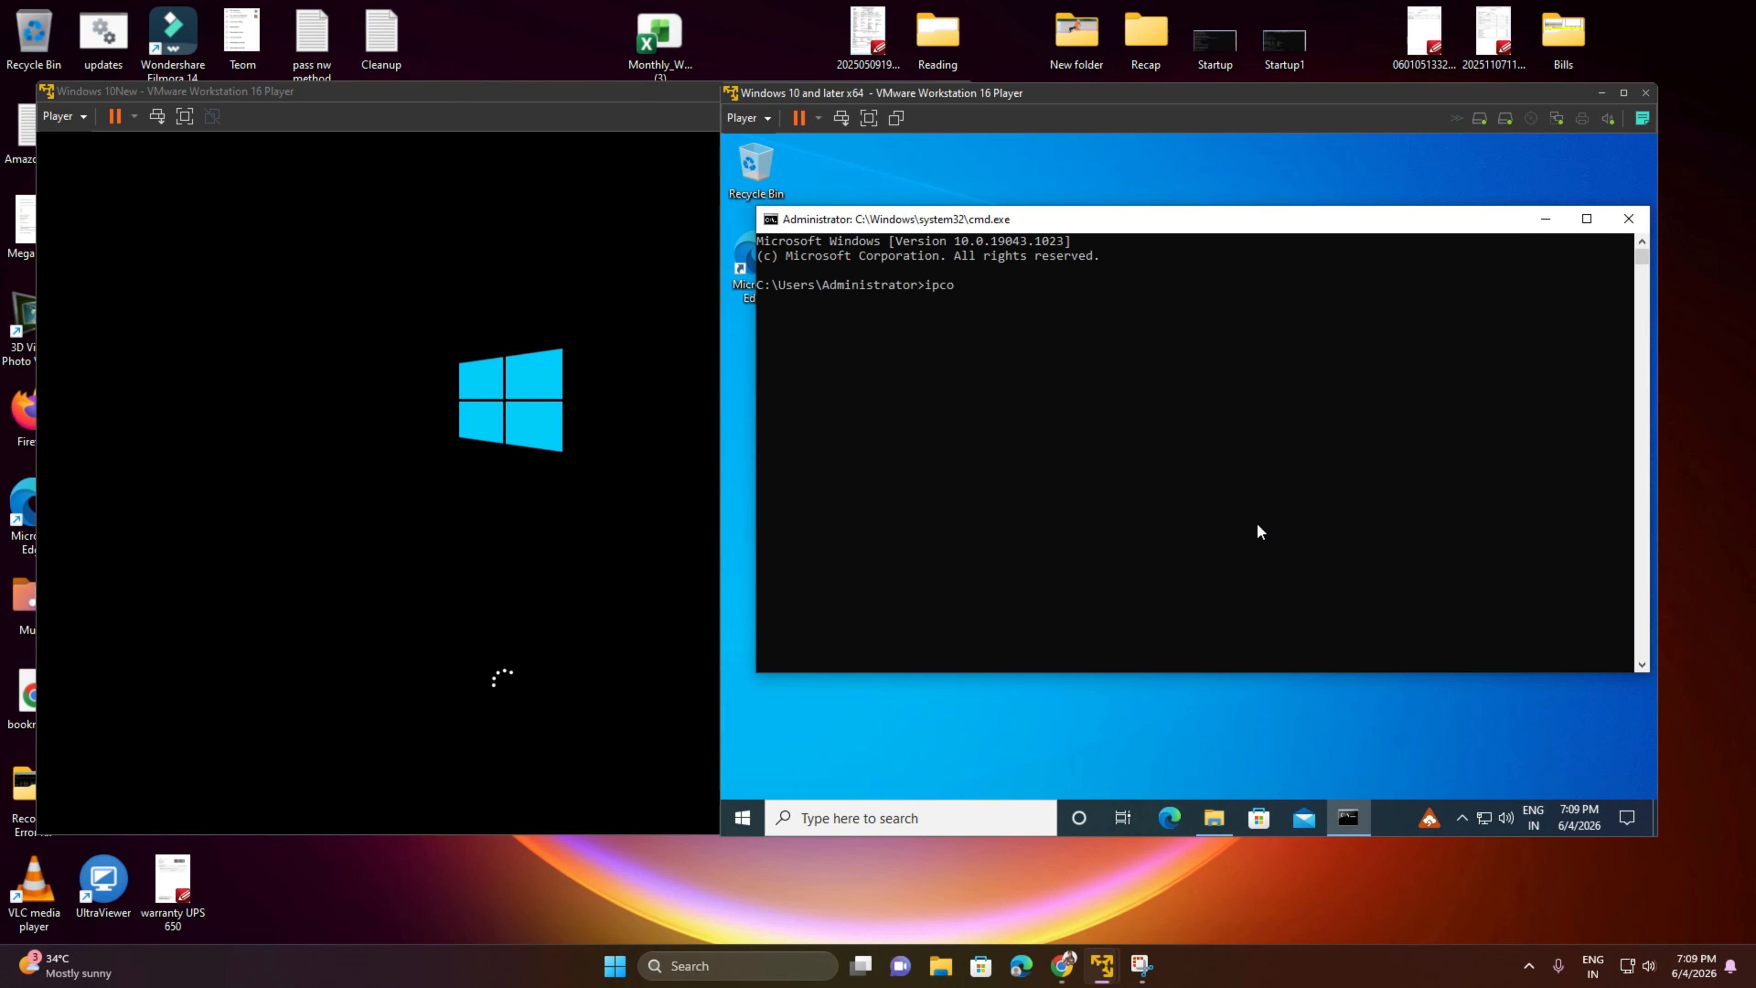
{"action": "type", "text": "ipconfig"}
{"action": "key", "text": "Return"}
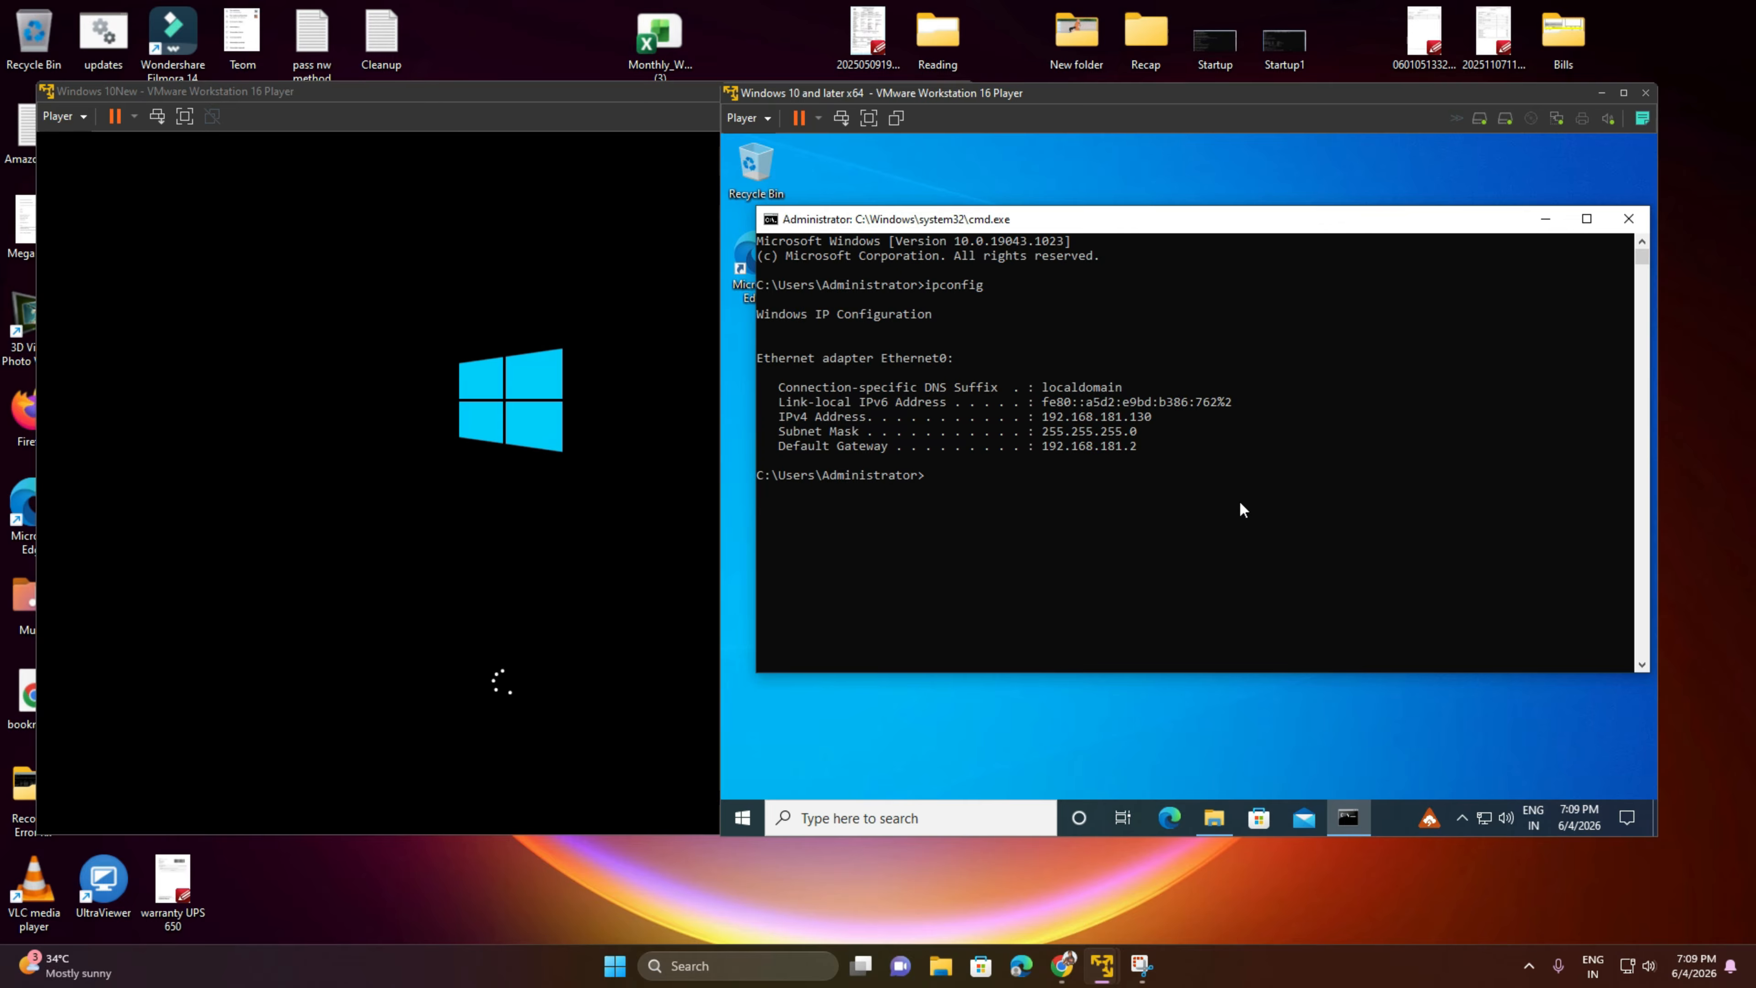
{"action": "left_click_drag", "start_coordinate": [1040, 414], "coordinate": [1156, 448]}
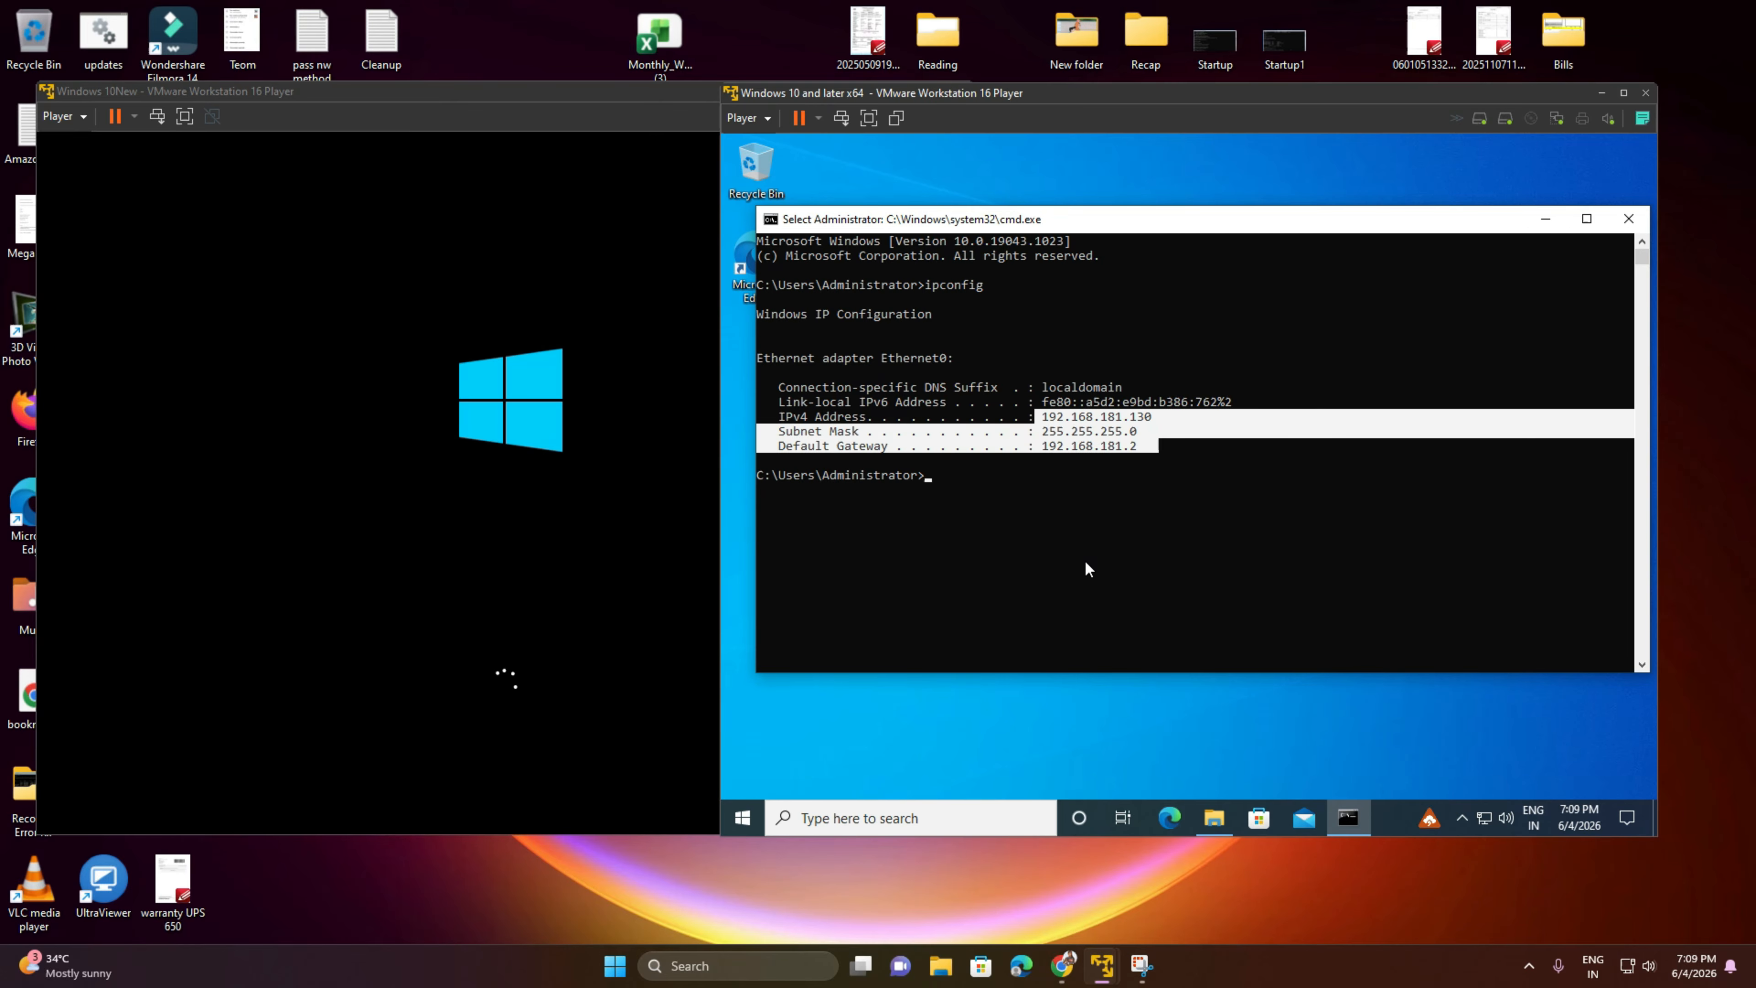
Open Windows Security by running windowsdefender:th from the Run dialog.
{"action": "key", "text": "super+r"}
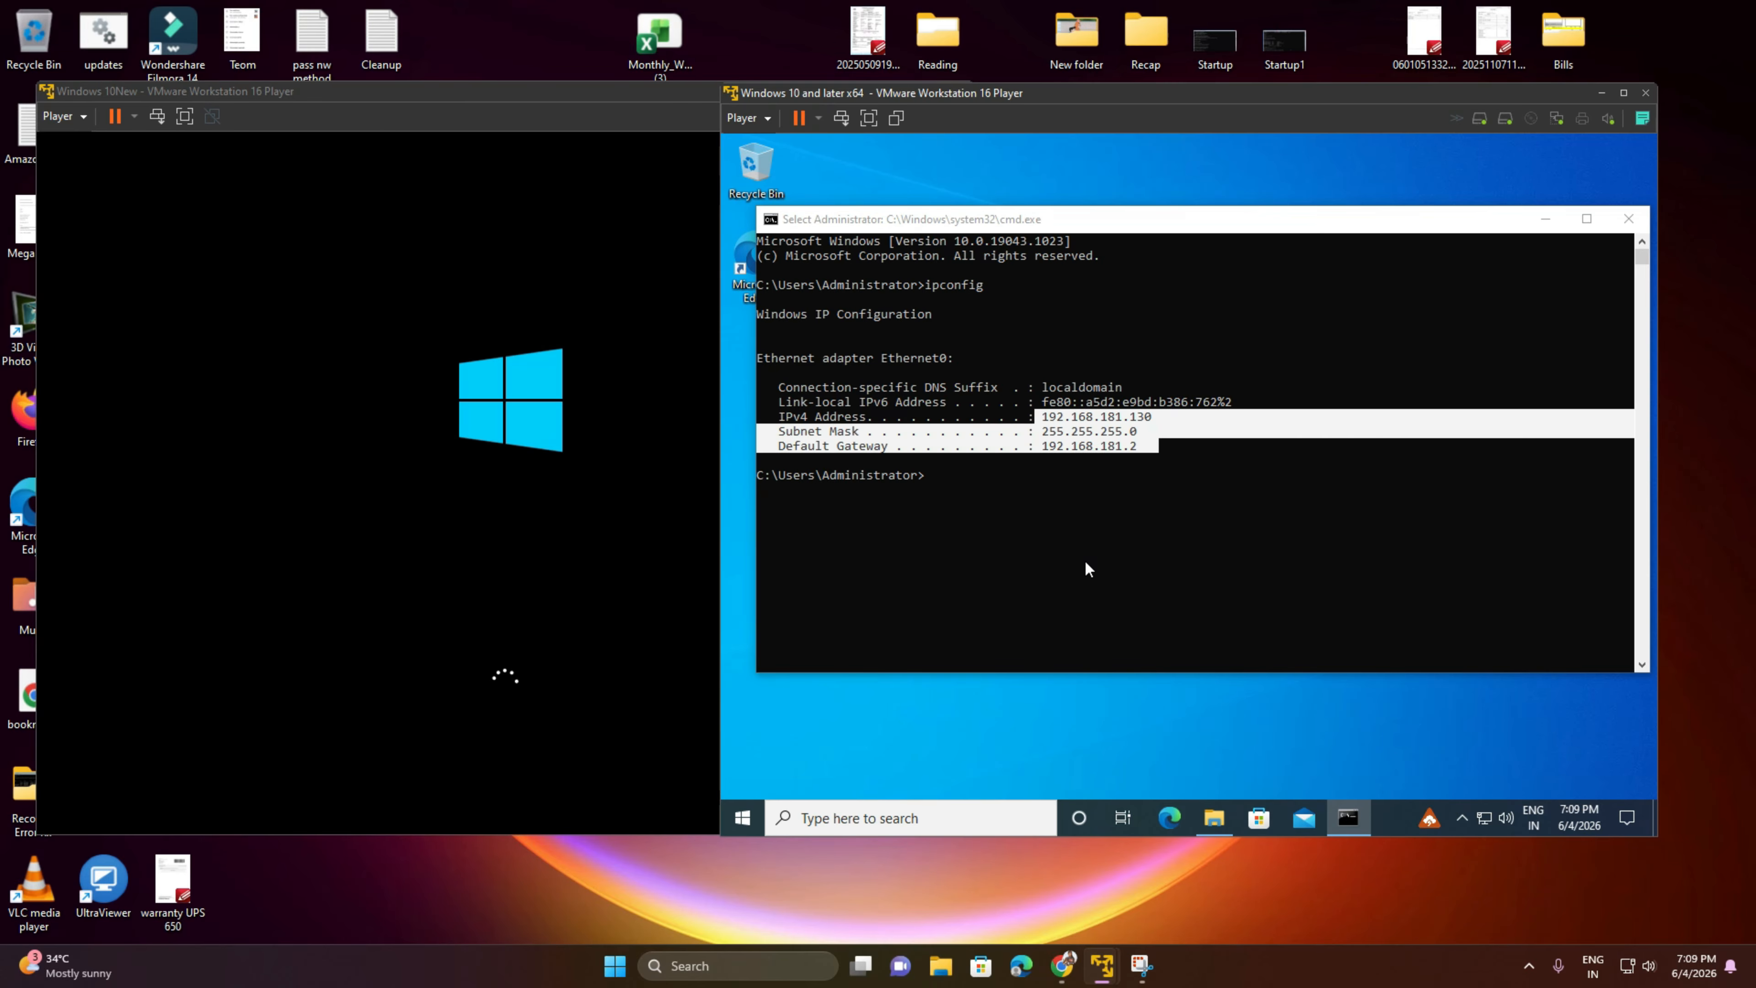
{"action": "key", "text": "super"}
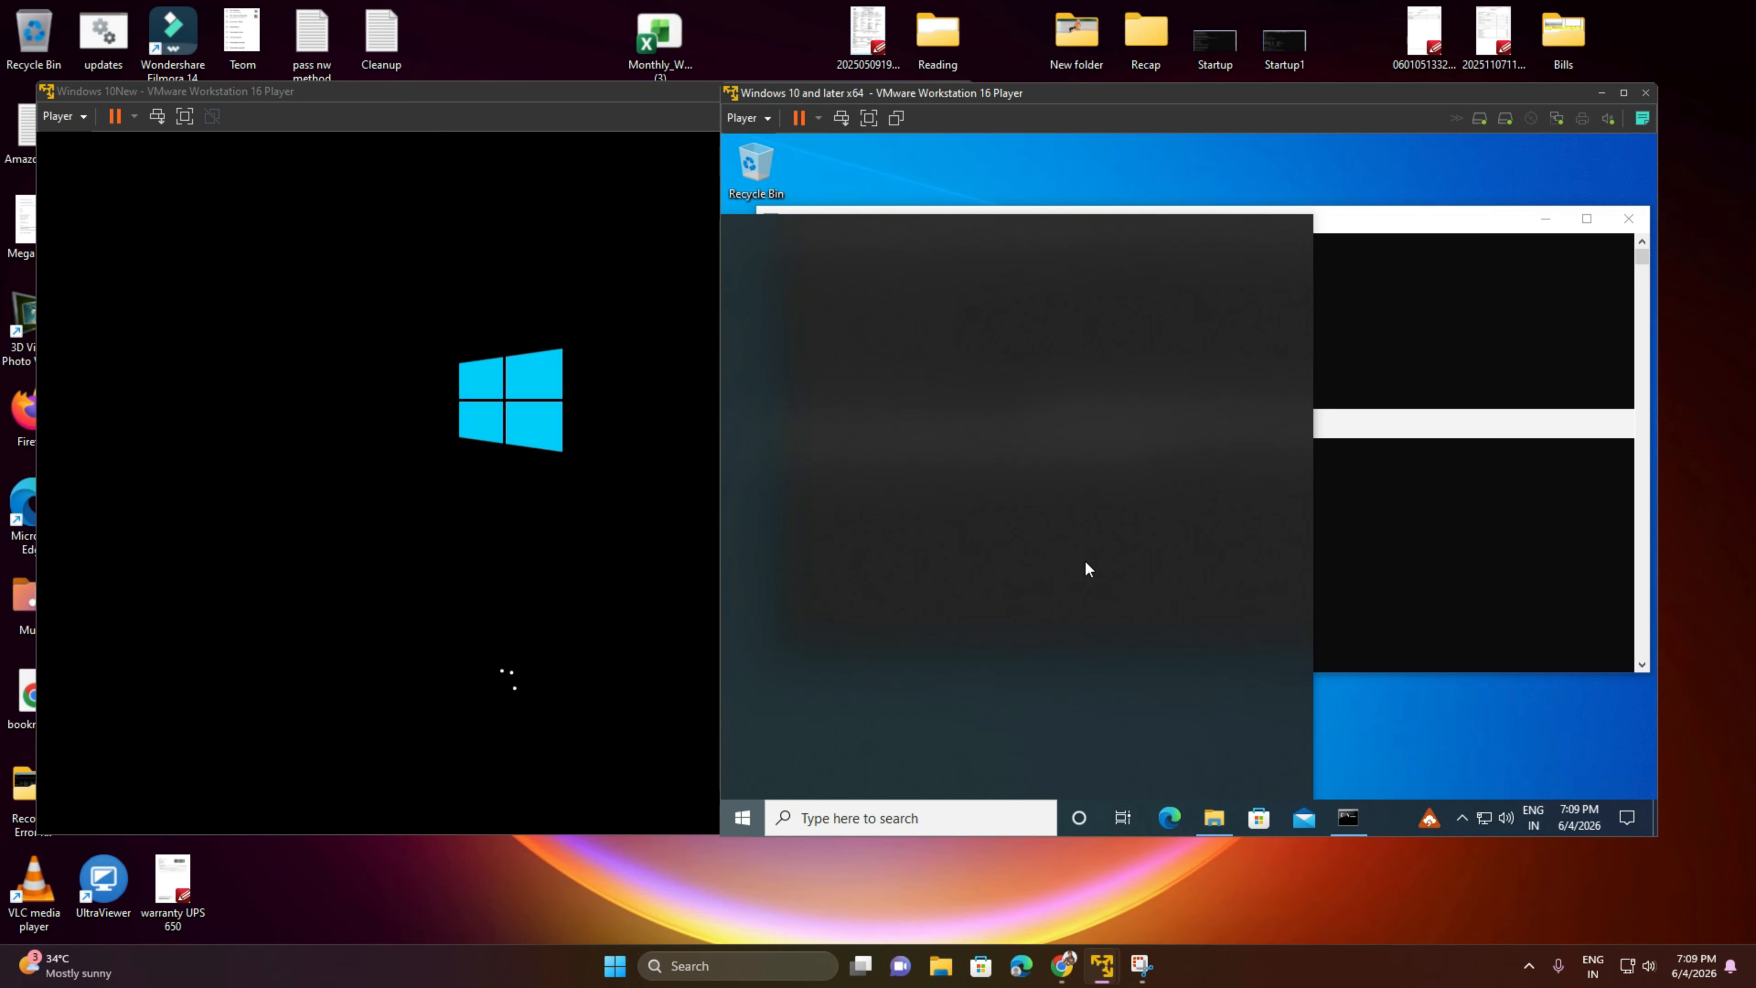
{"action": "key", "text": "super+r"}
{"action": "type", "text": "wind"}
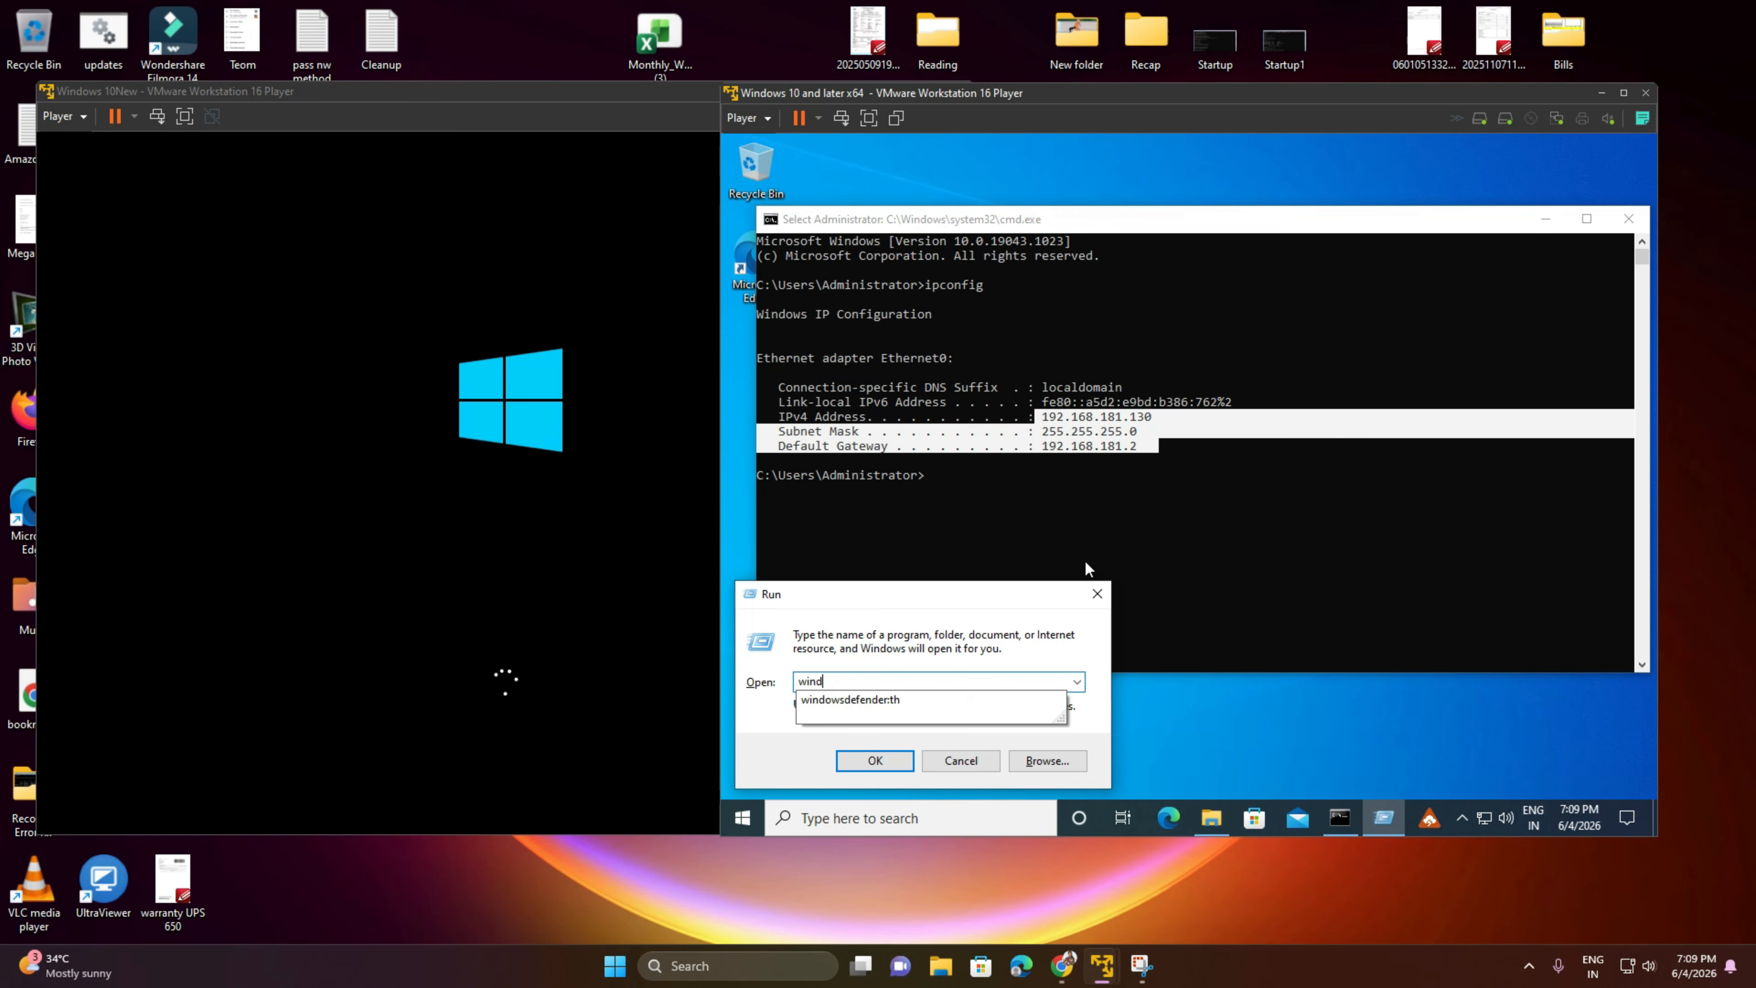
{"action": "key", "text": "Down"}
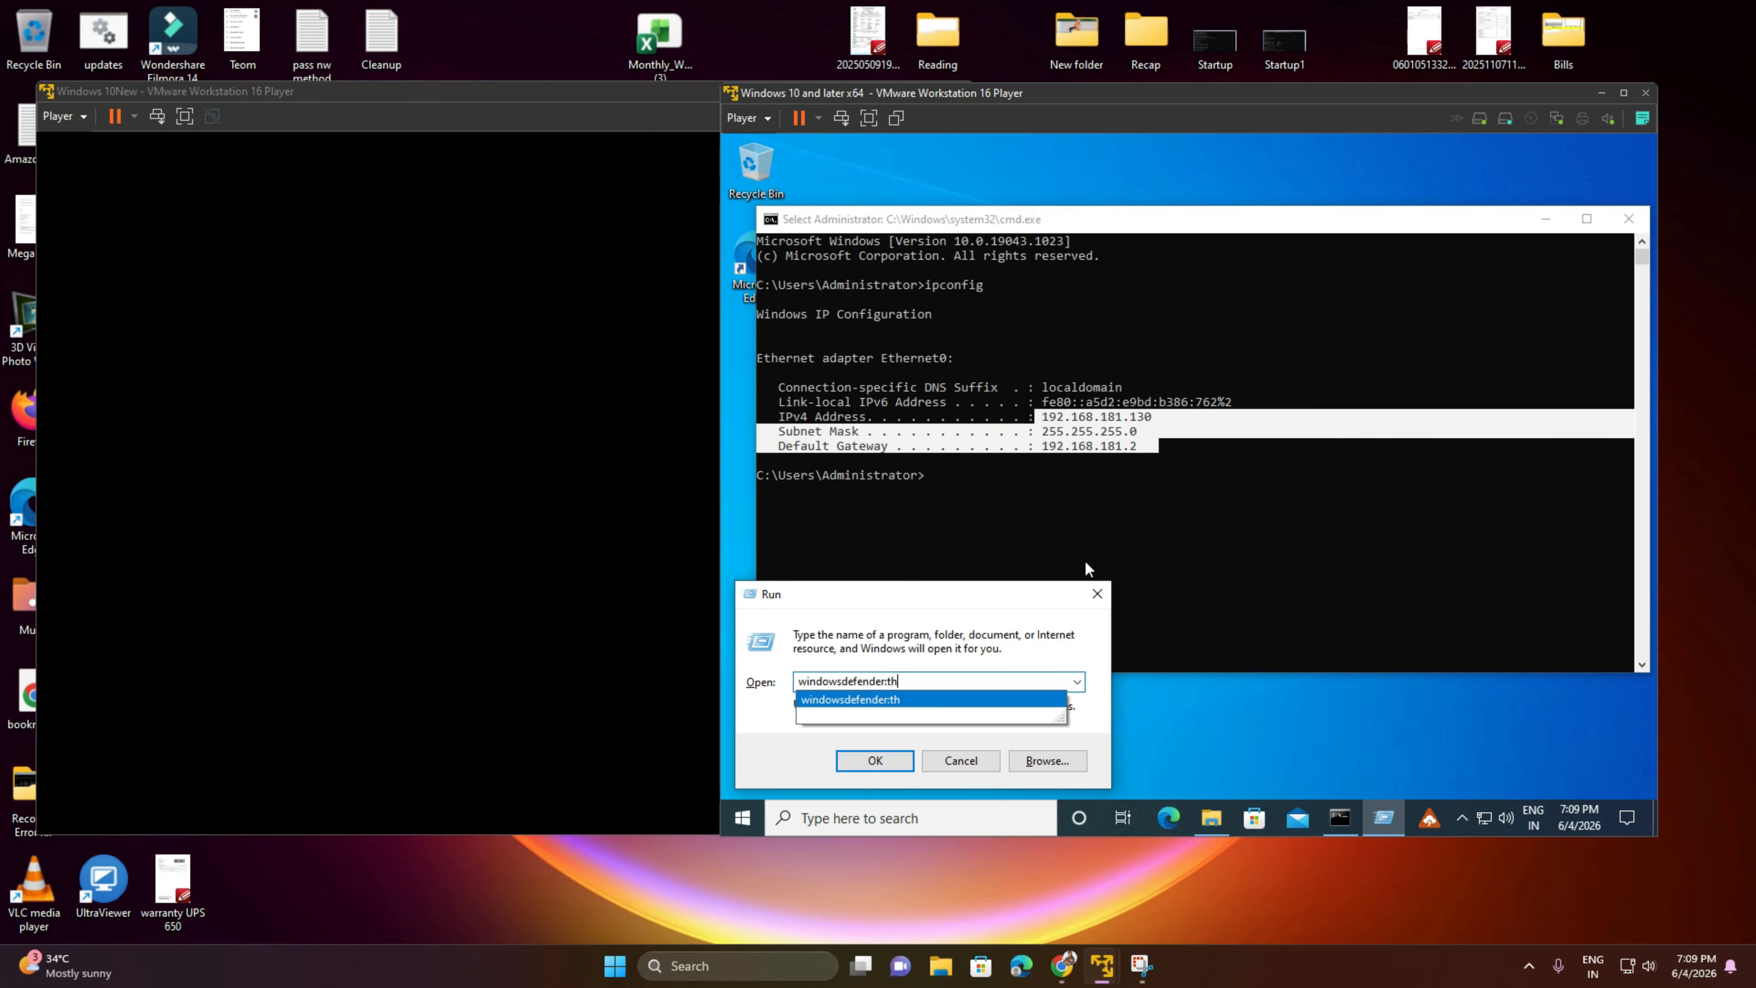
{"action": "key", "text": "Return"}
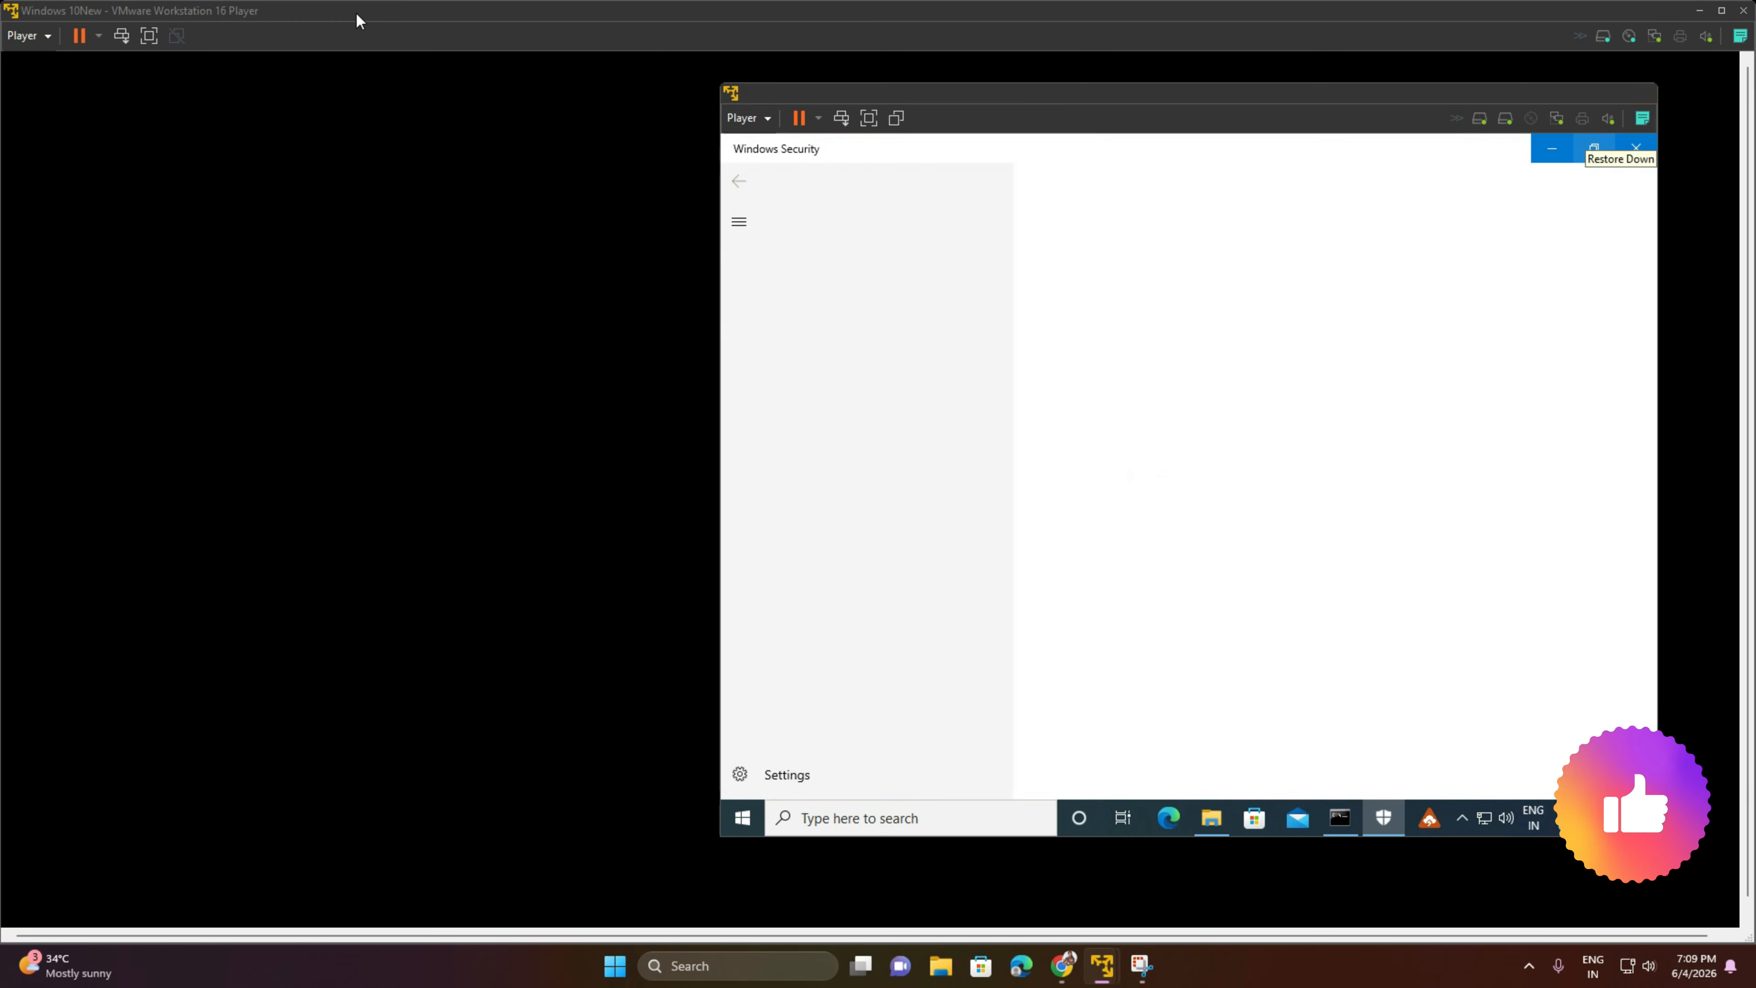
Restore the Windows 10New virtual machine window, place it beside the other machine and enlarge it to a similar height.
{"action": "left_click_drag", "start_coordinate": [355, 11], "coordinate": [467, 101]}
{"action": "left_click_drag", "start_coordinate": [108, 85], "coordinate": [1205, 607]}
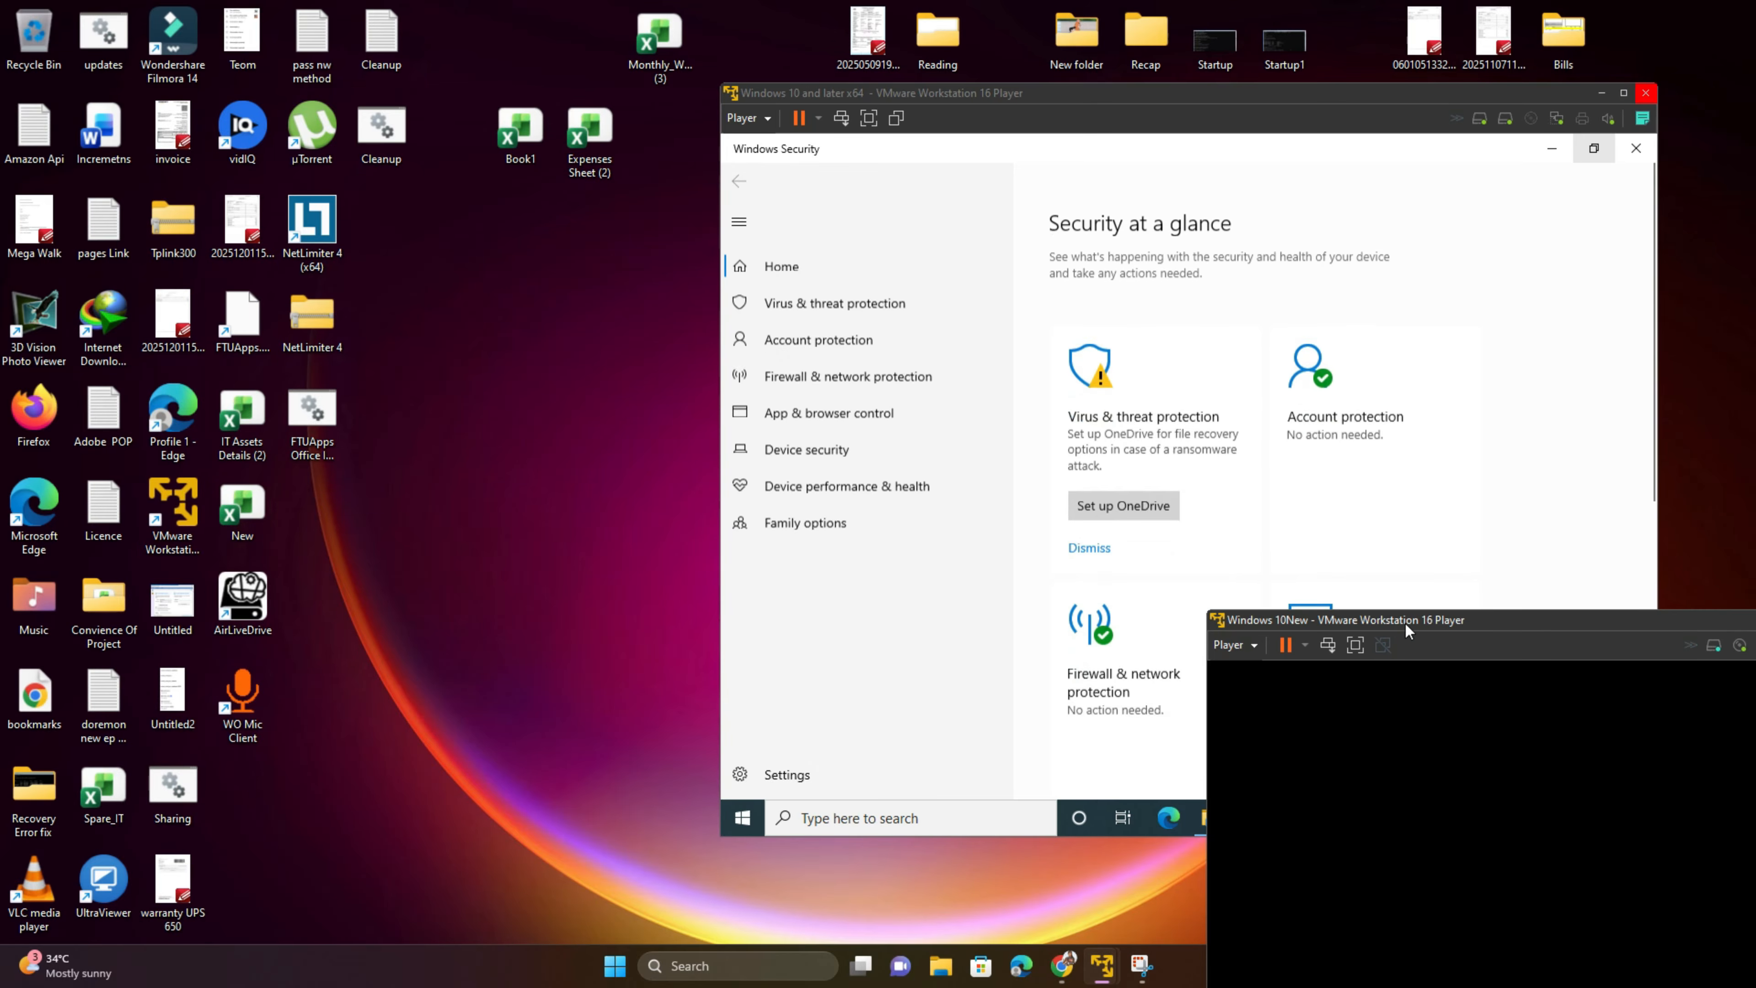
{"action": "left_click_drag", "start_coordinate": [1405, 622], "coordinate": [248, 101]}
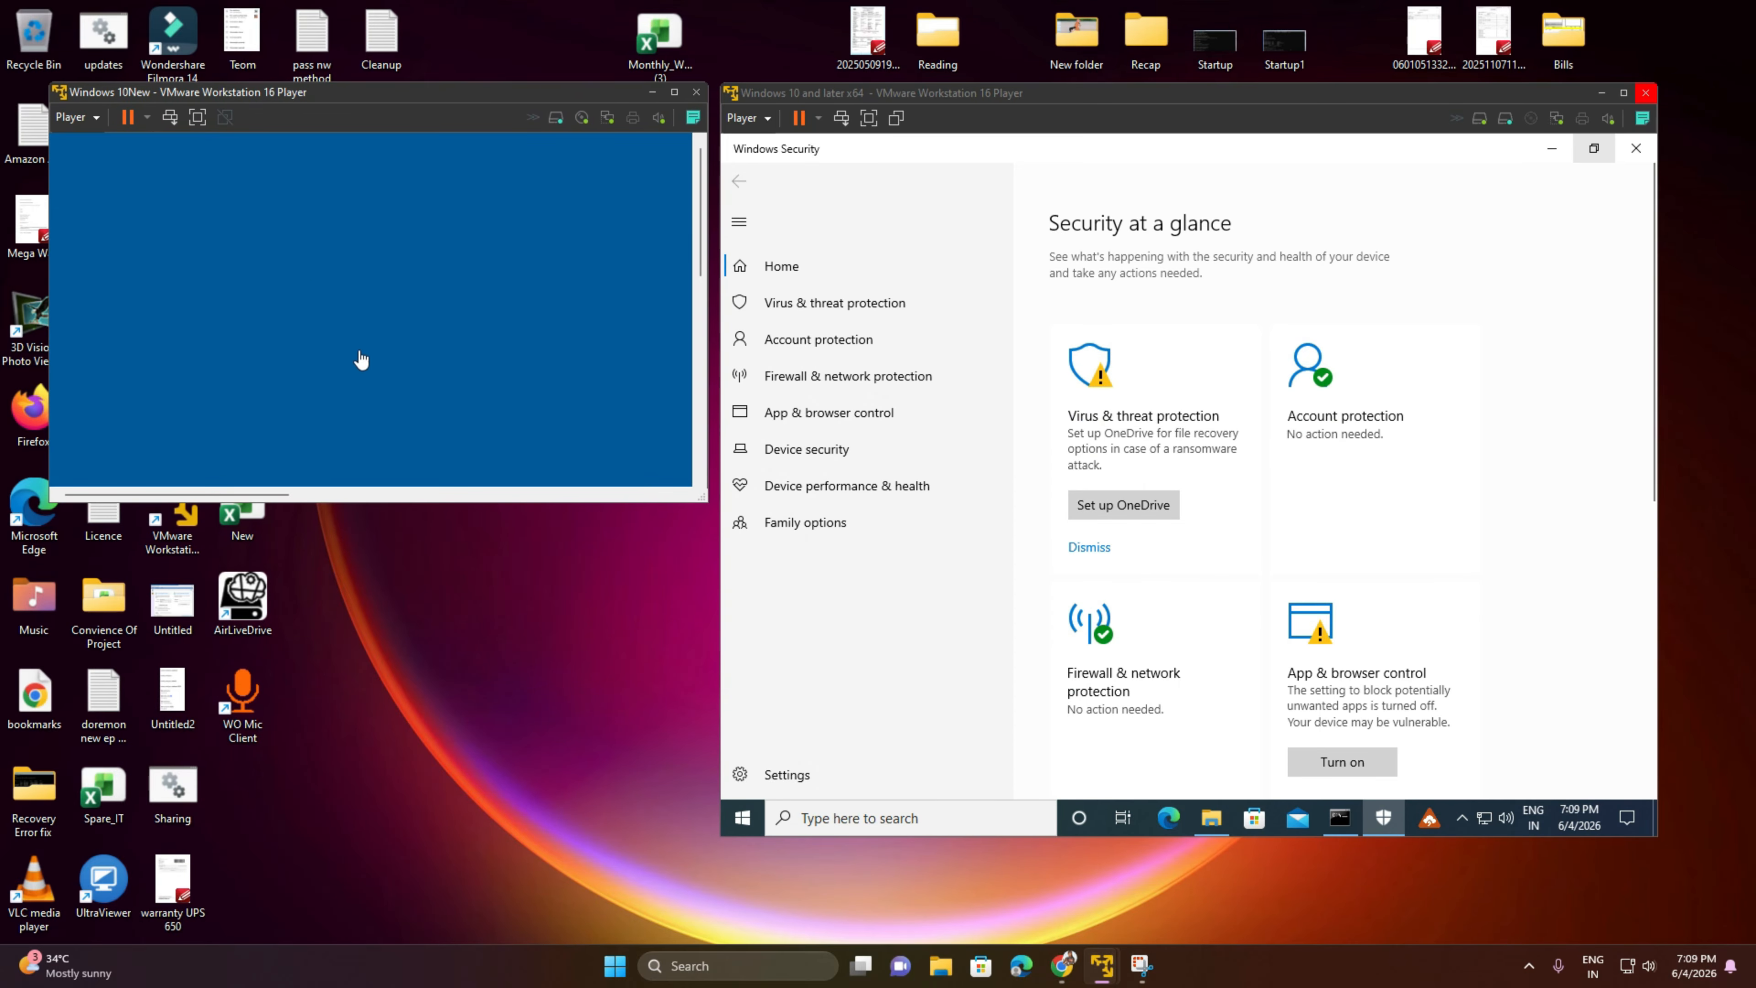
{"action": "left_click_drag", "start_coordinate": [703, 498], "coordinate": [930, 837]}
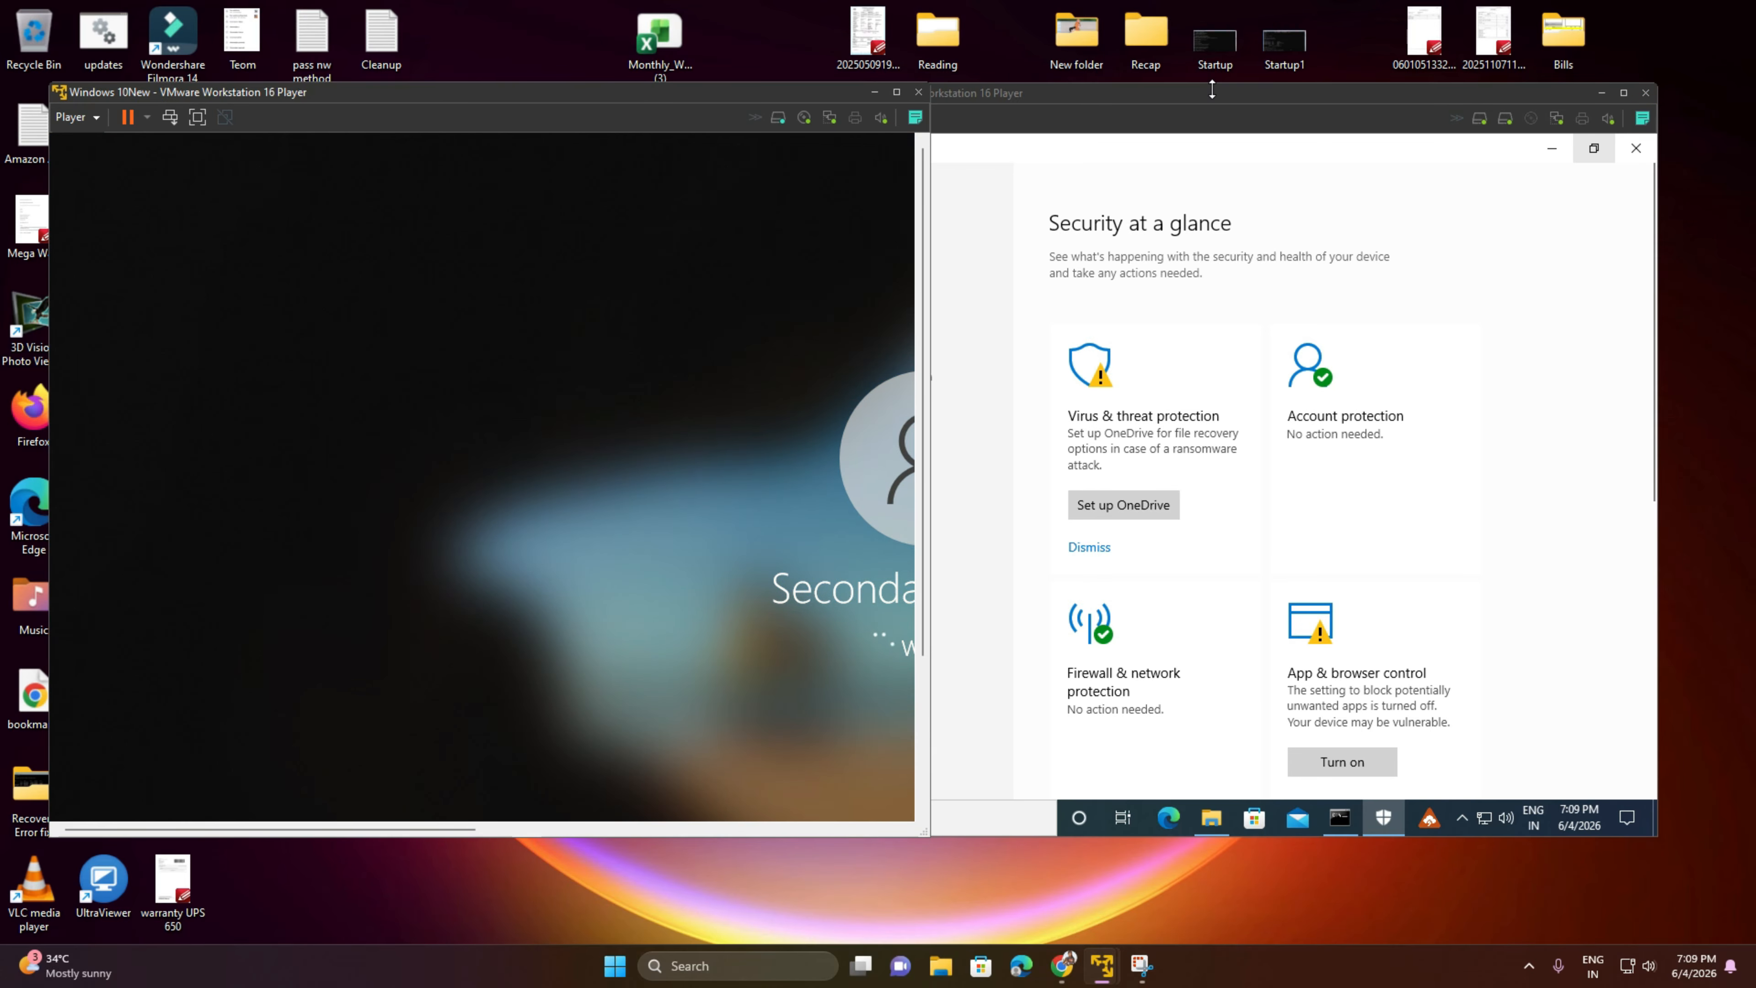
Open the Exclusions page from the Virus & threat protection settings in the Windows 10 and later x64 machine.
{"action": "left_click", "coordinate": [1212, 89]}
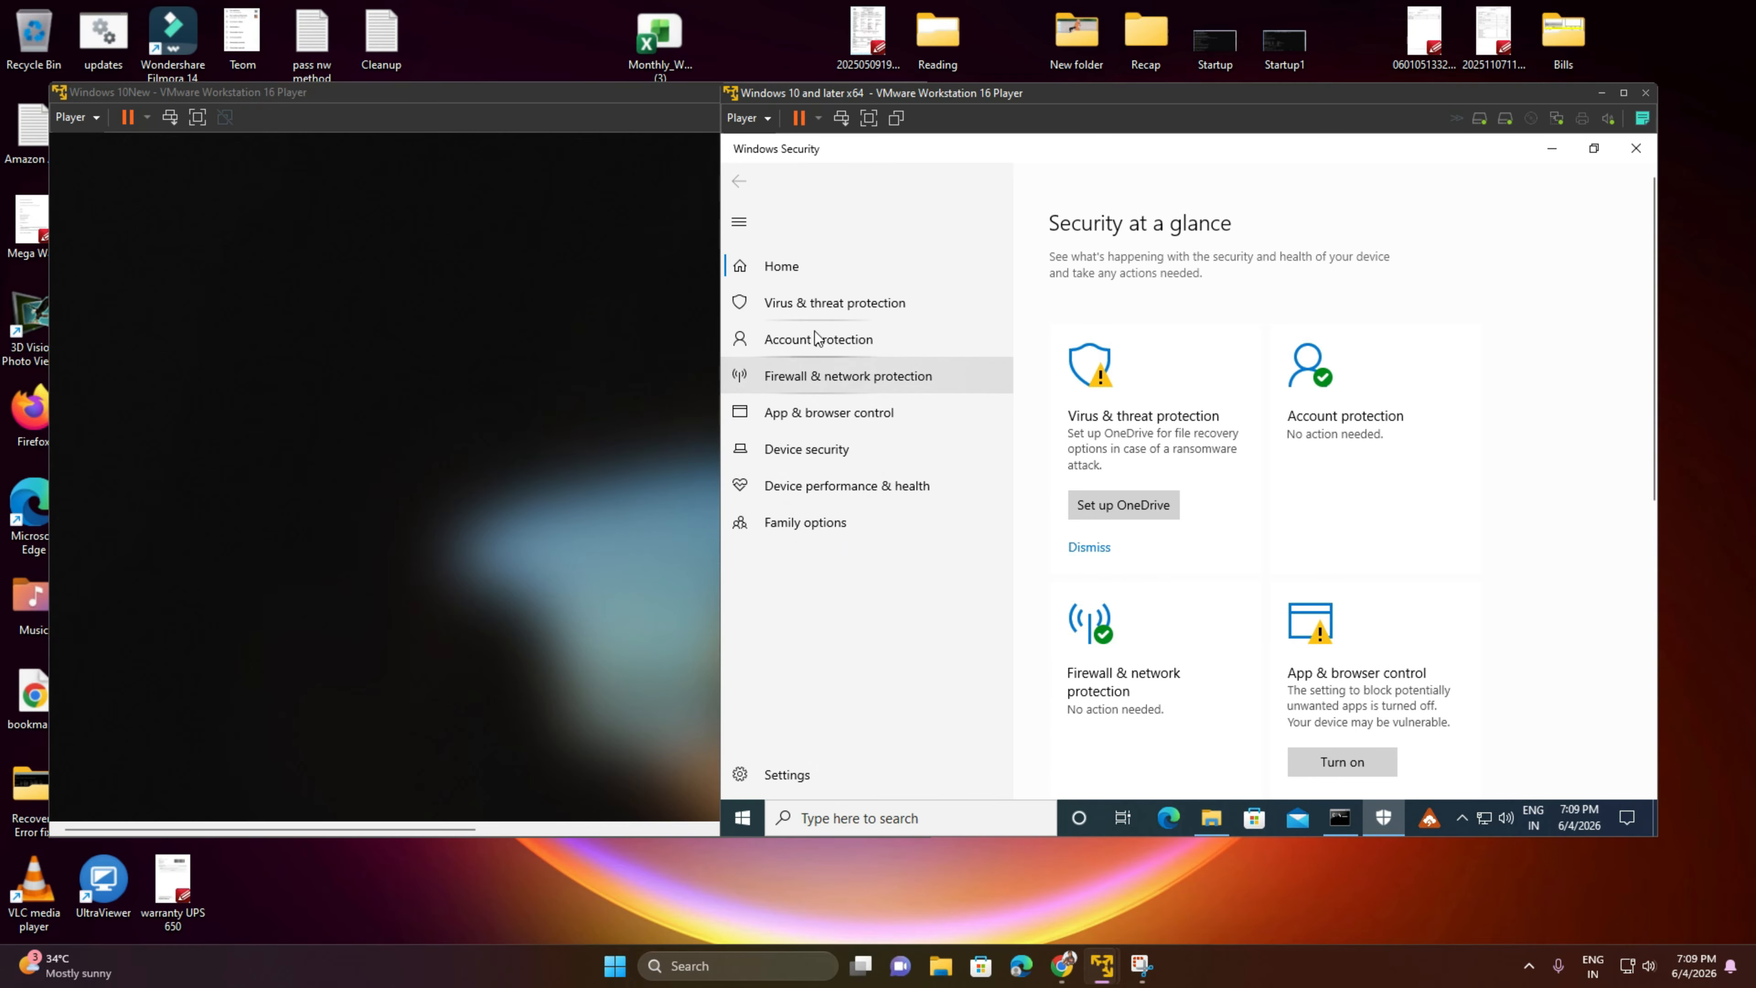
{"action": "left_click", "coordinate": [830, 309]}
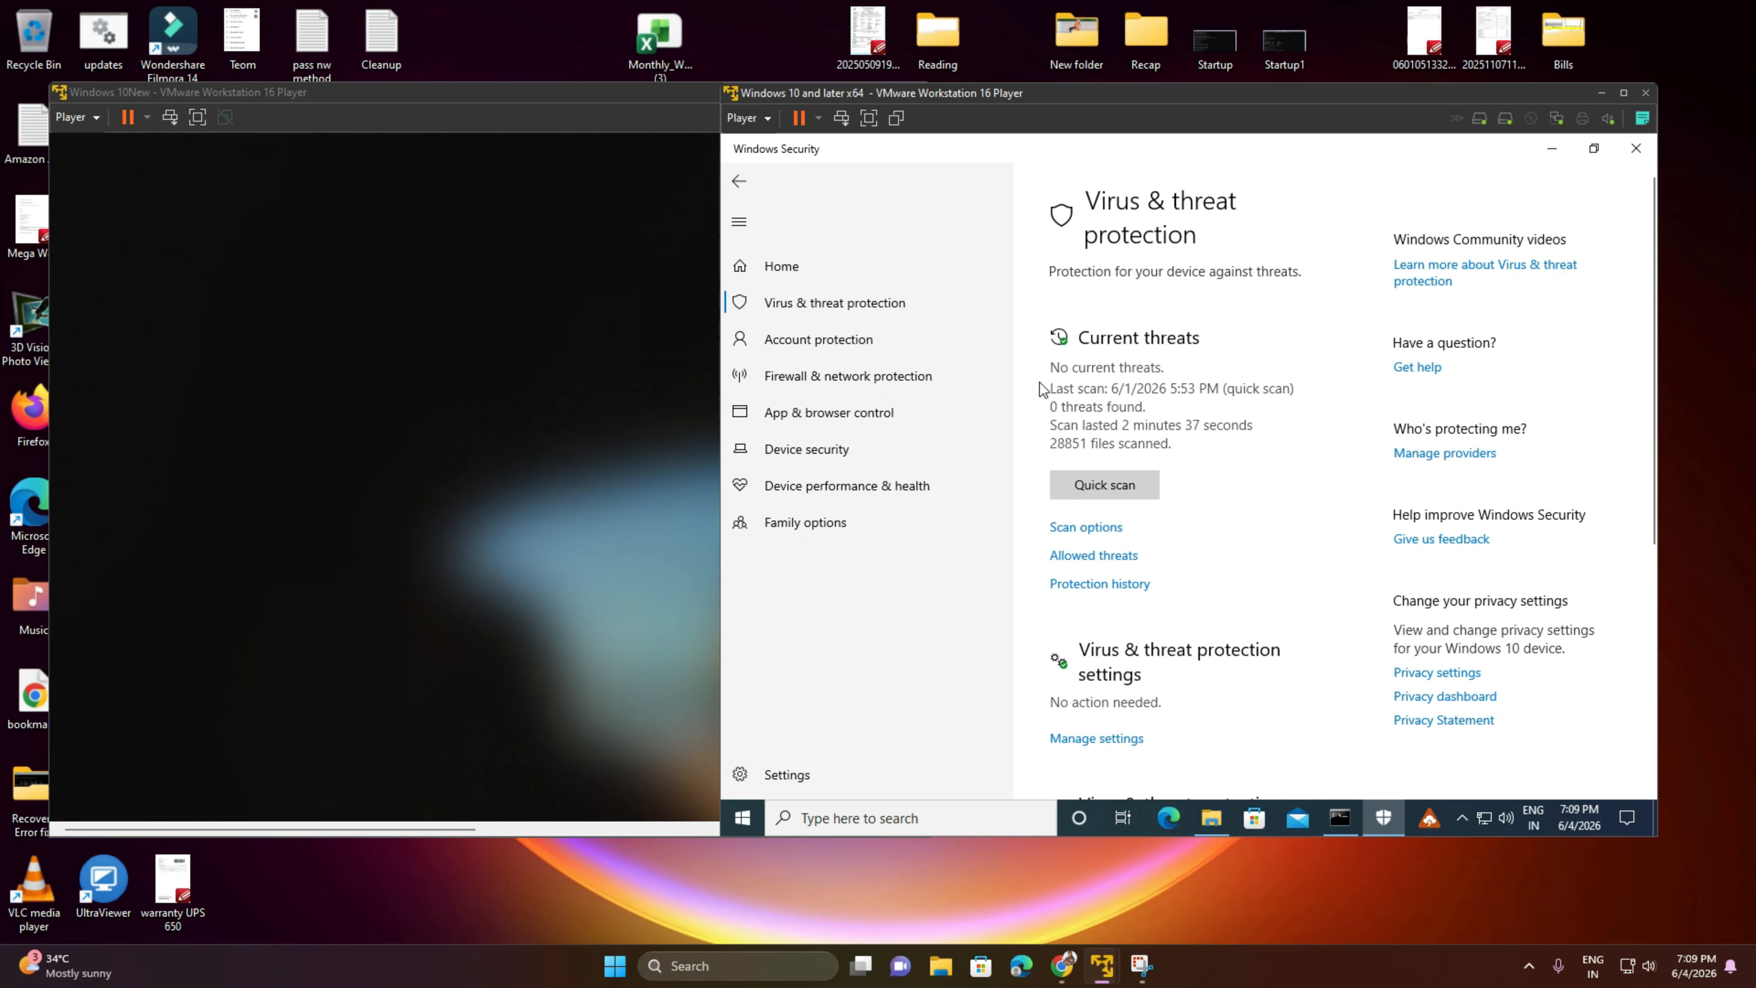
{"action": "scroll", "coordinate": [1175, 657], "scroll_direction": "down", "scroll_amount": 2}
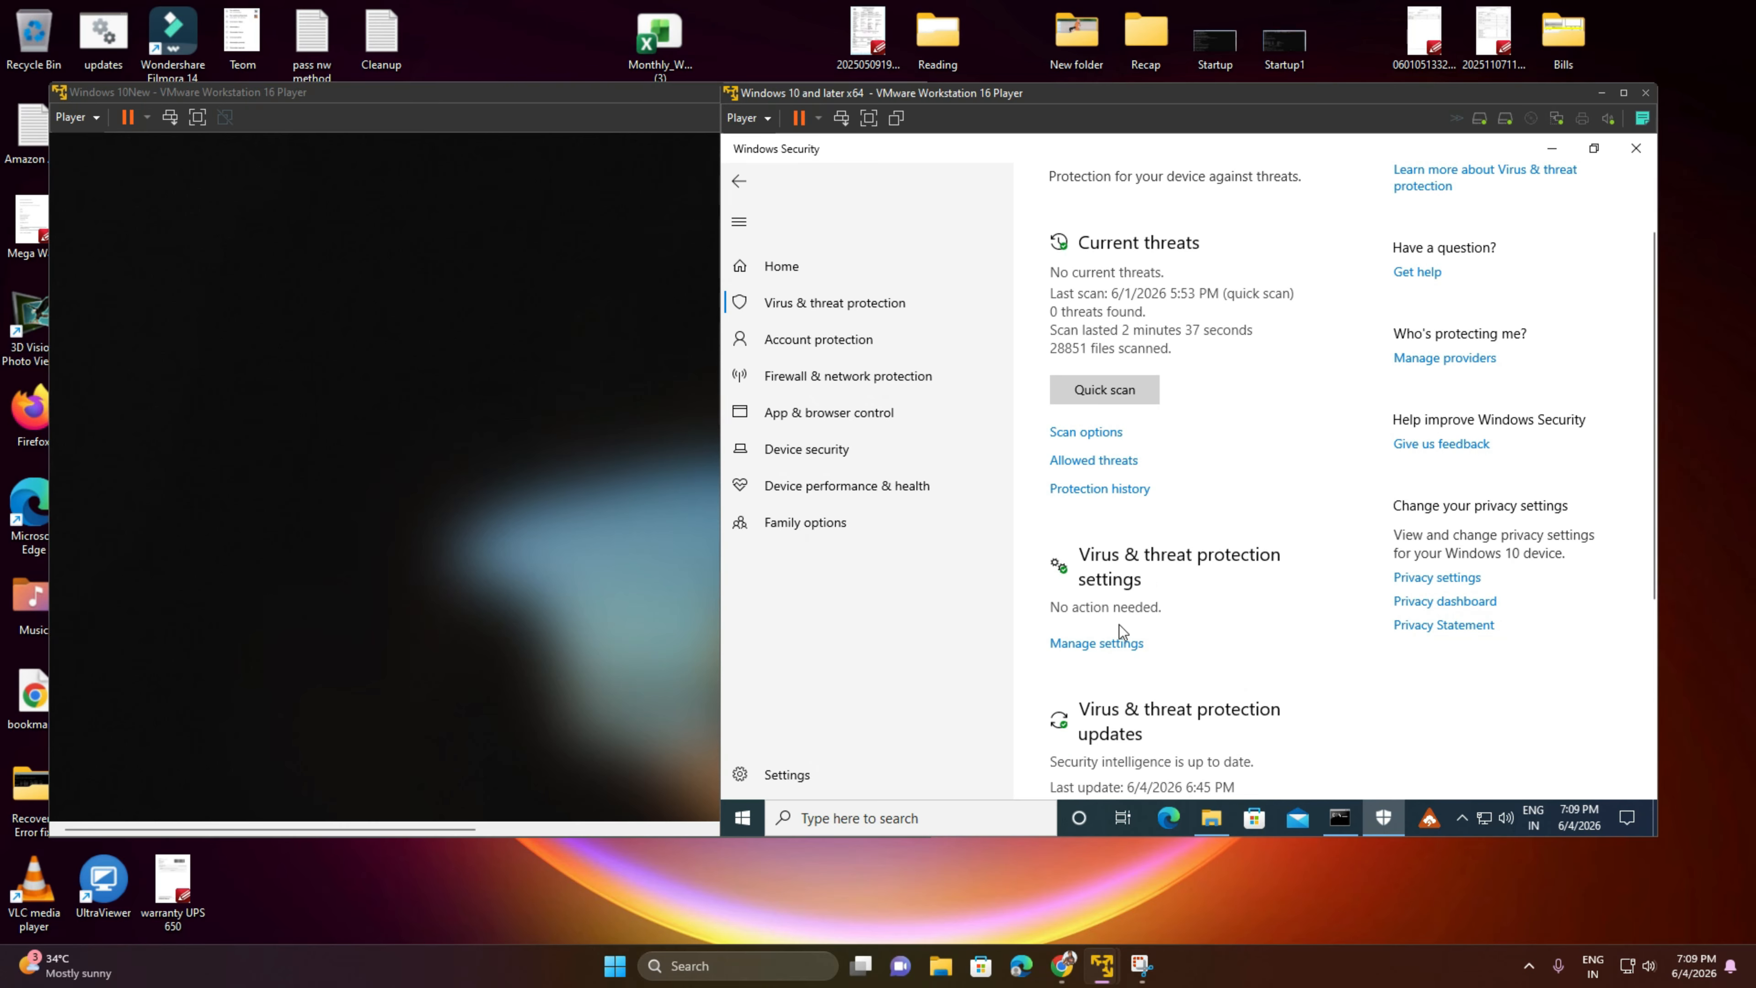
{"action": "left_click", "coordinate": [1107, 642]}
{"action": "scroll", "coordinate": [1217, 646], "scroll_direction": "down", "scroll_amount": 10}
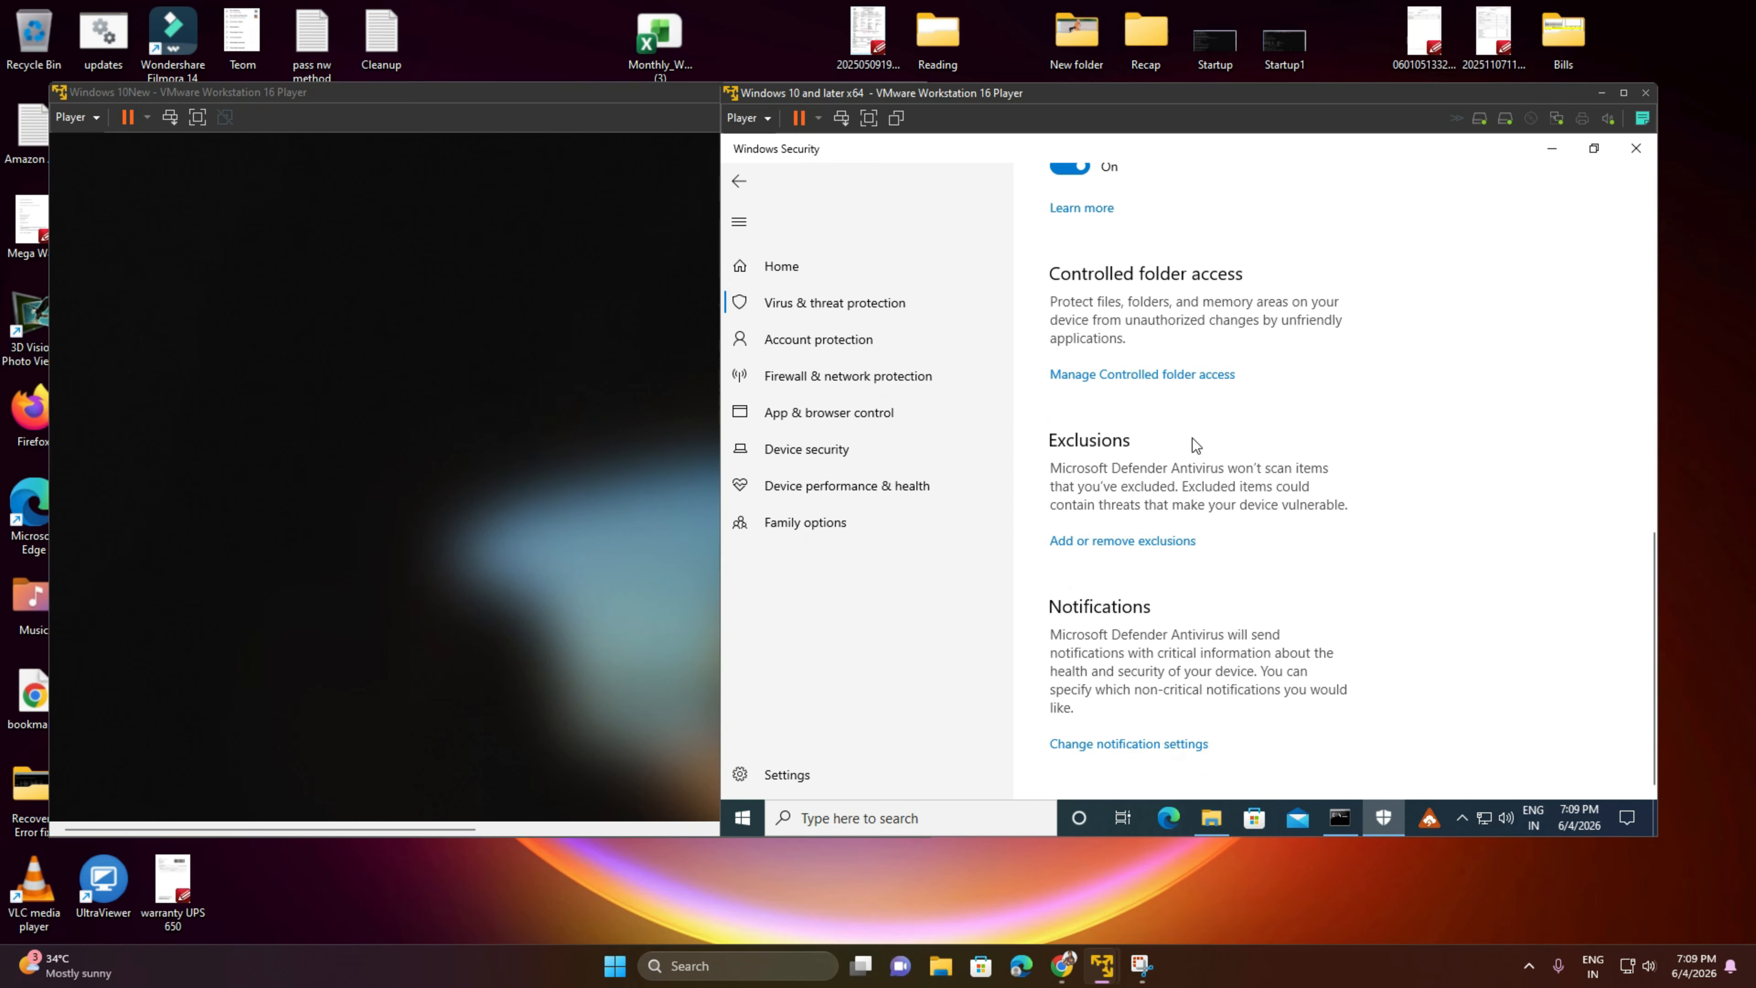
{"action": "left_click", "coordinate": [1131, 540]}
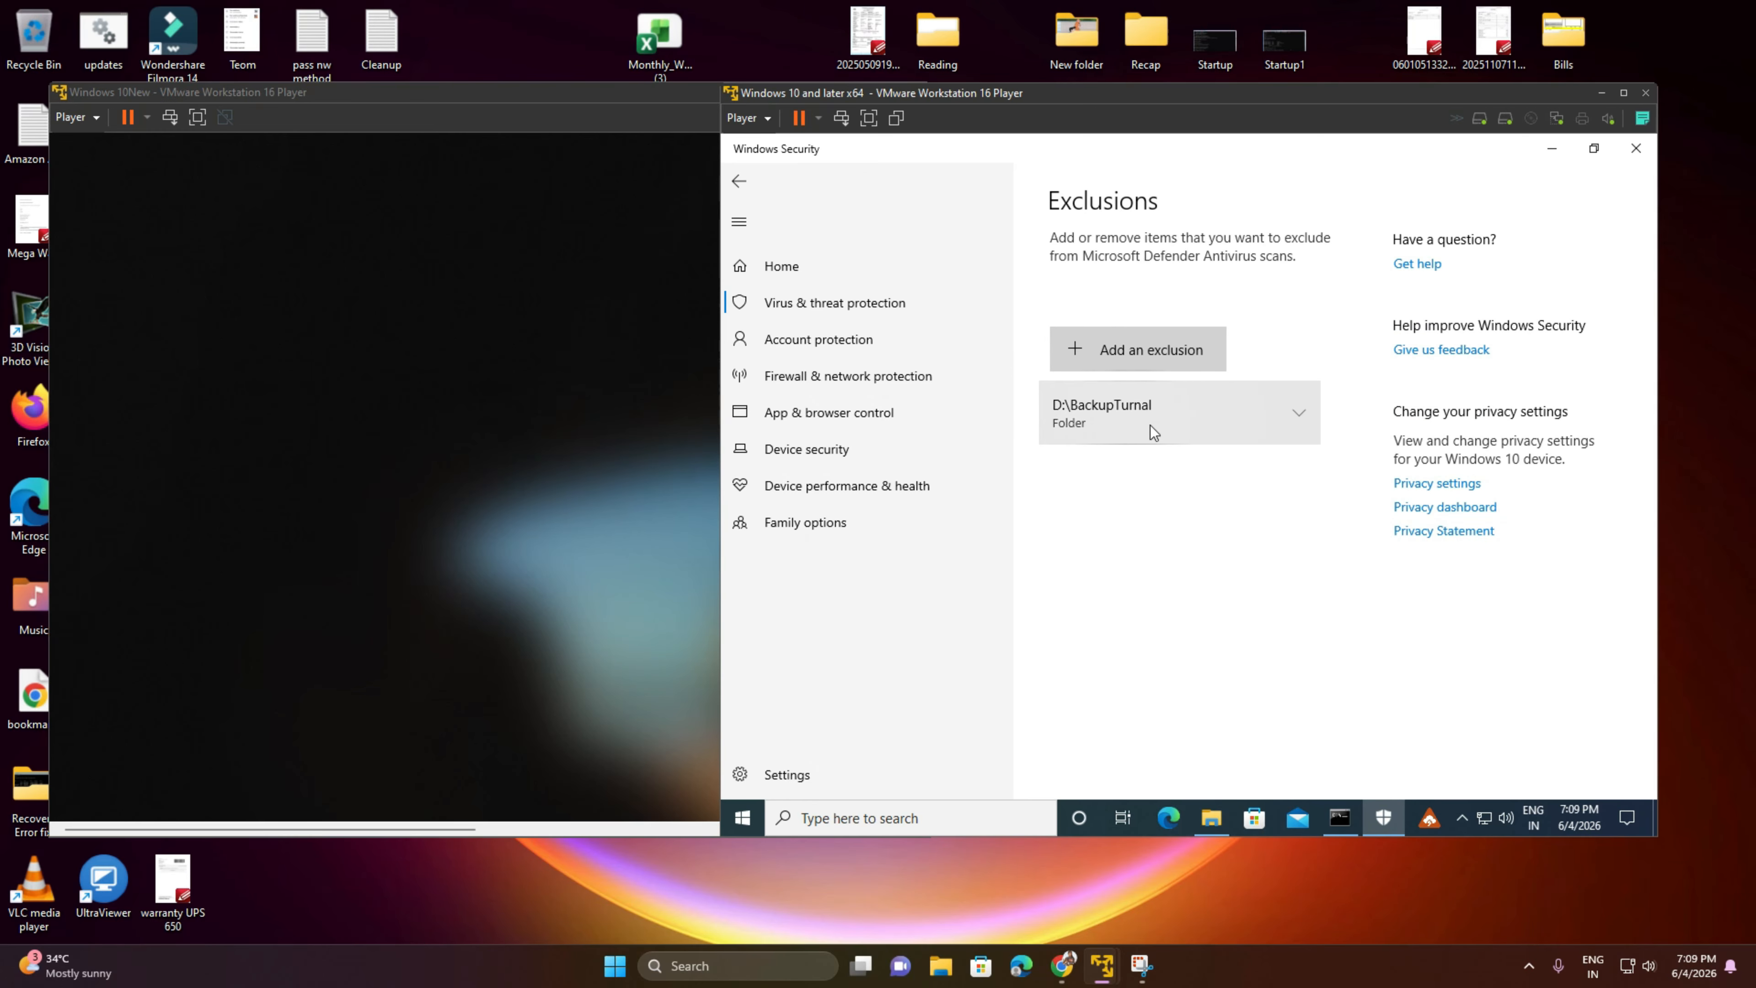
Show the sharing properties of the BackupTurnal folder on the DataBase (D:) drive.
{"action": "left_click", "coordinate": [1210, 823]}
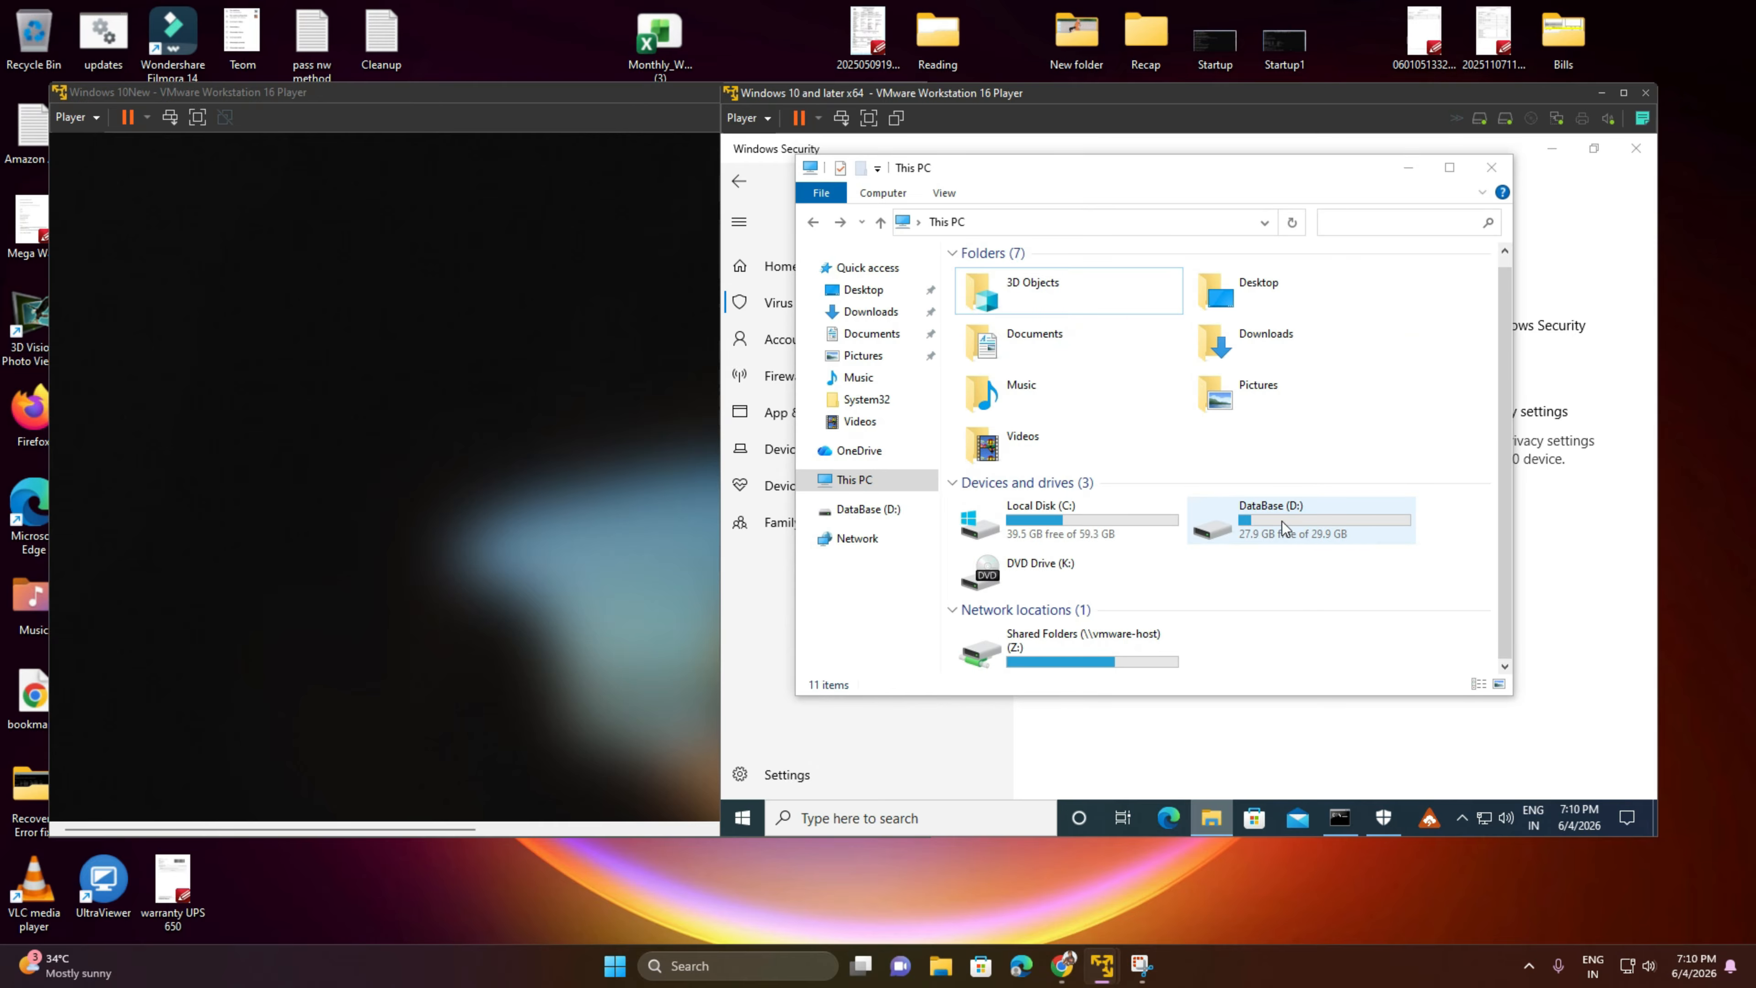
{"action": "left_click", "coordinate": [1281, 522]}
{"action": "double_click", "coordinate": [1269, 516]}
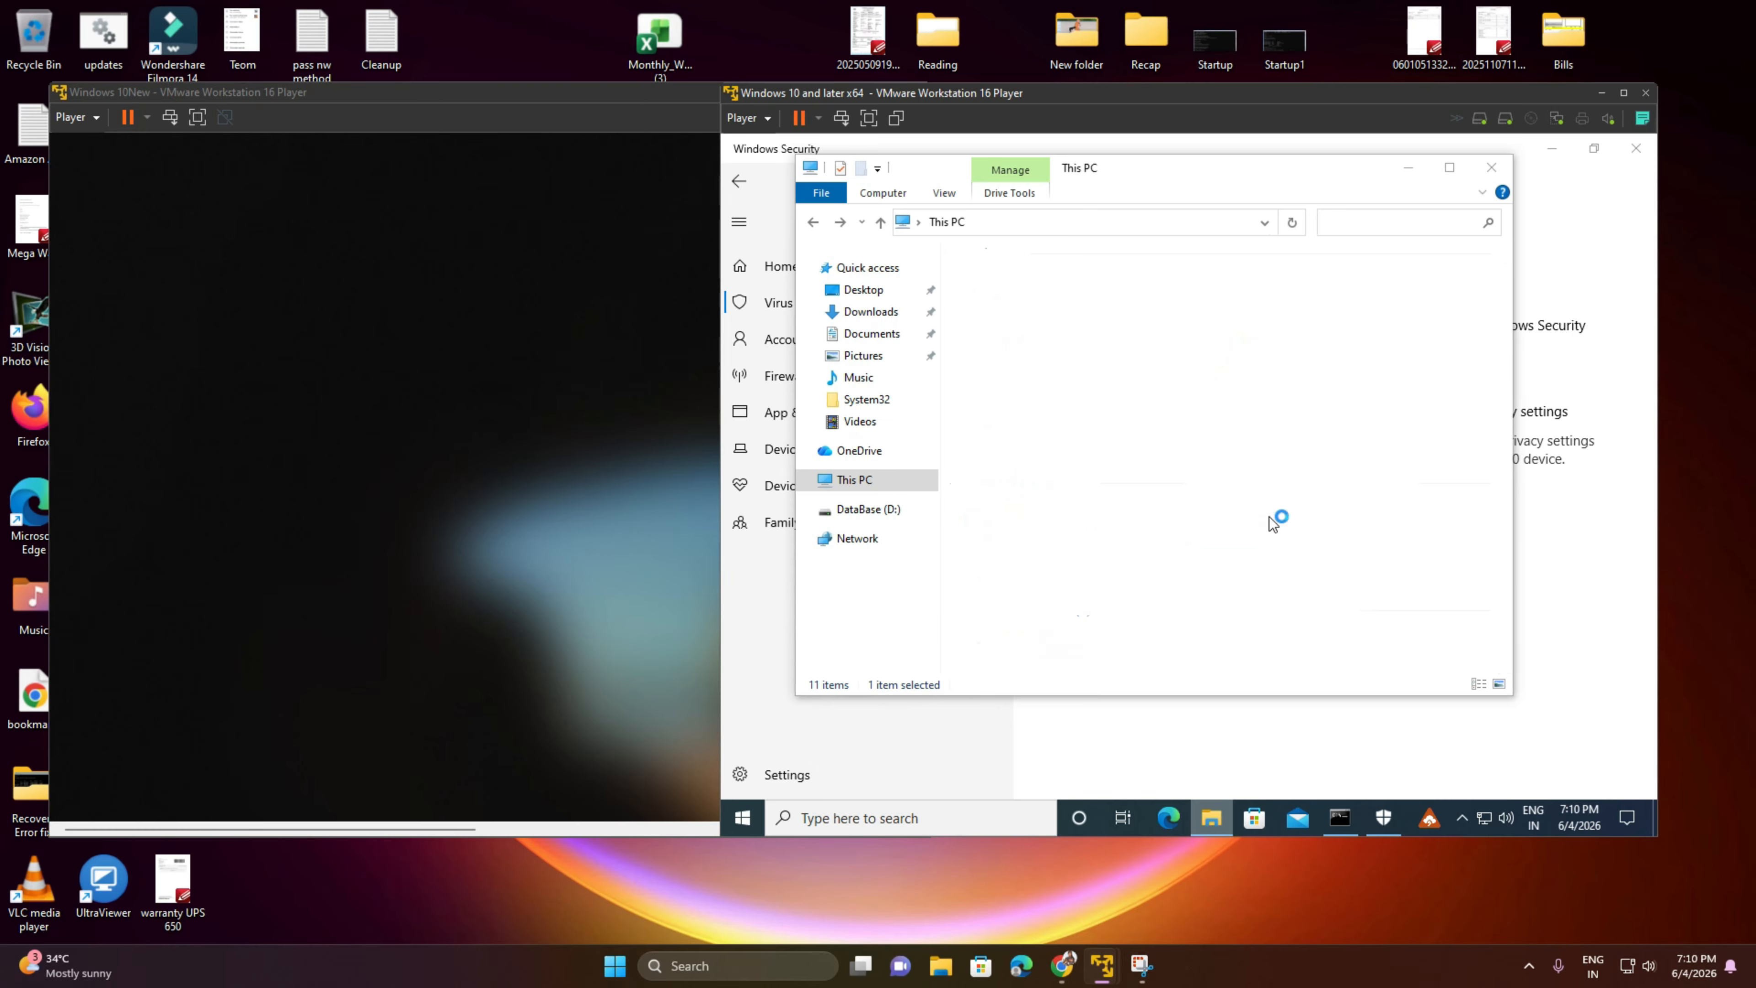
{"action": "left_click", "coordinate": [1006, 286]}
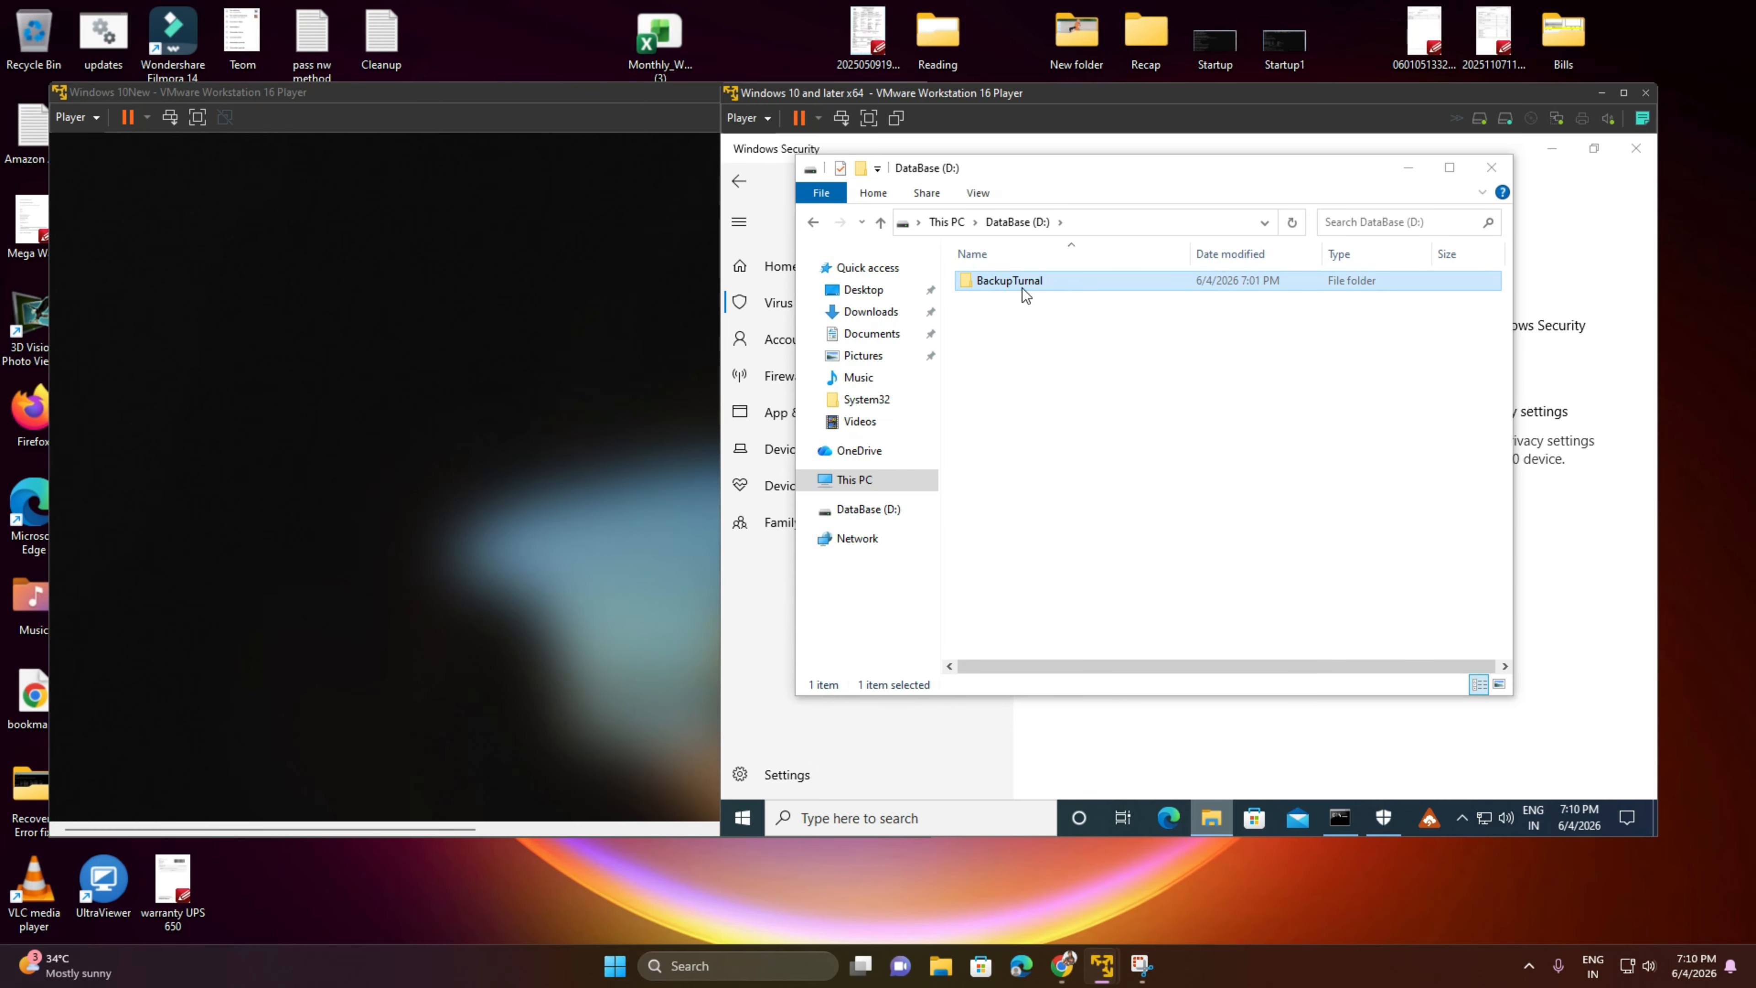
{"action": "right_click", "coordinate": [1021, 286]}
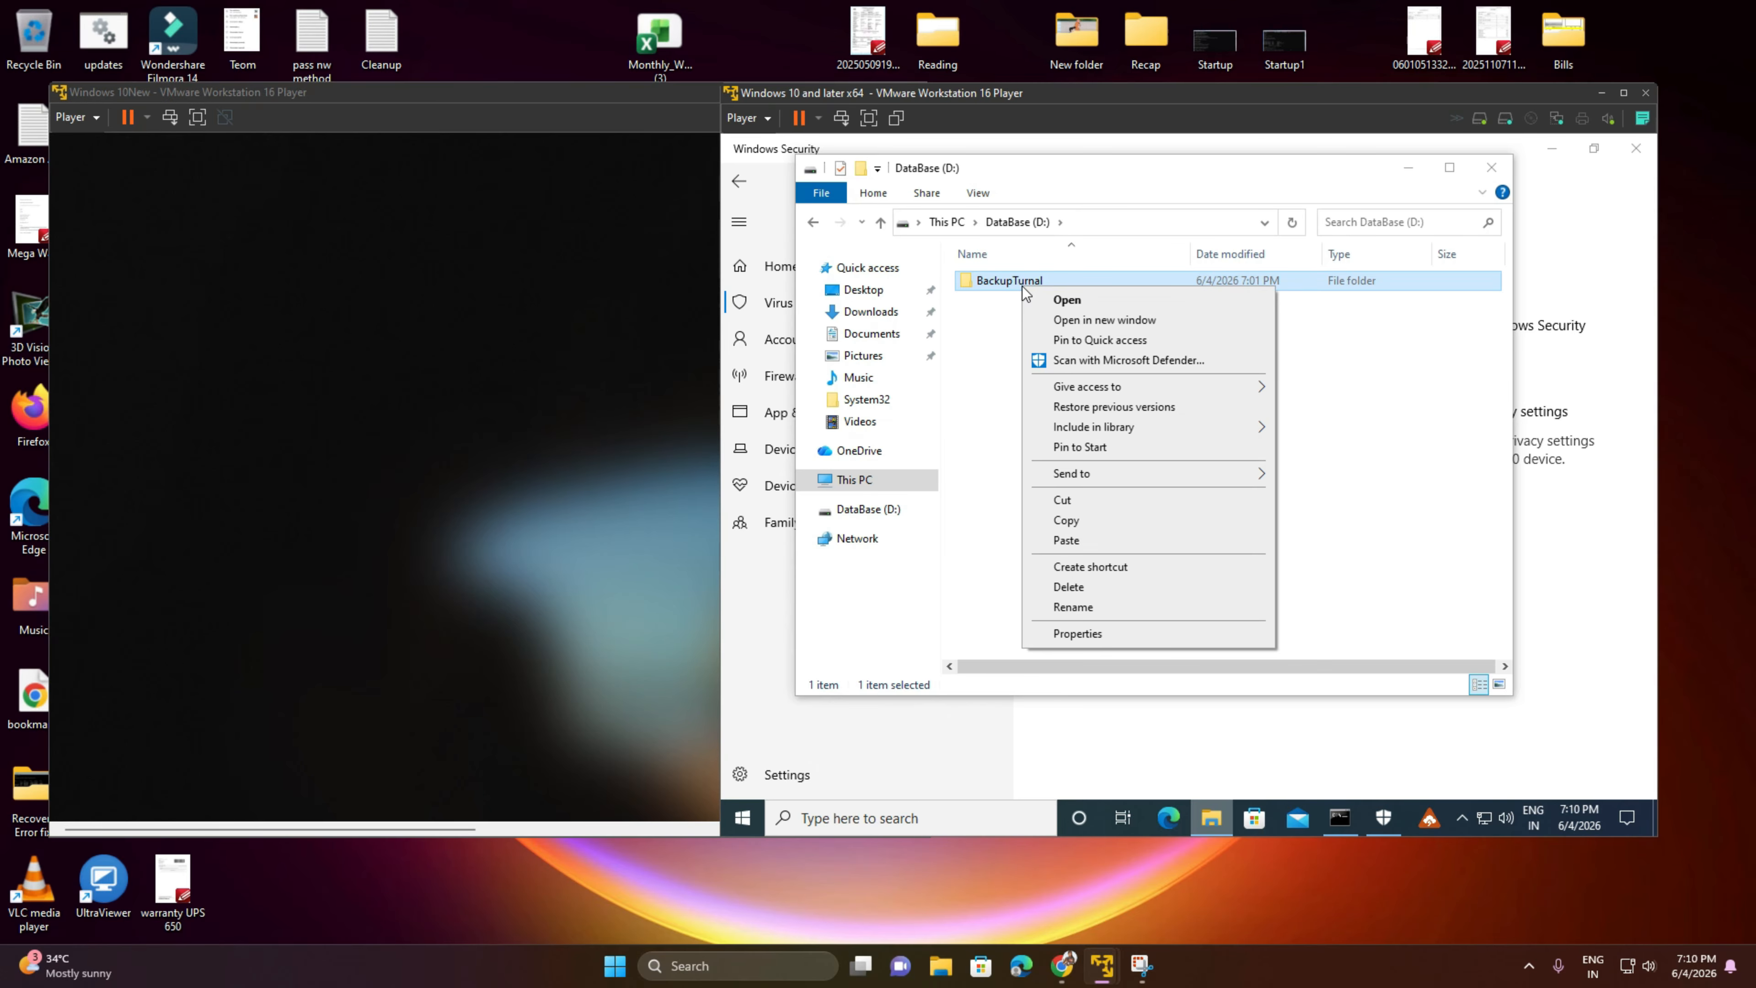
{"action": "left_click", "coordinate": [1075, 631]}
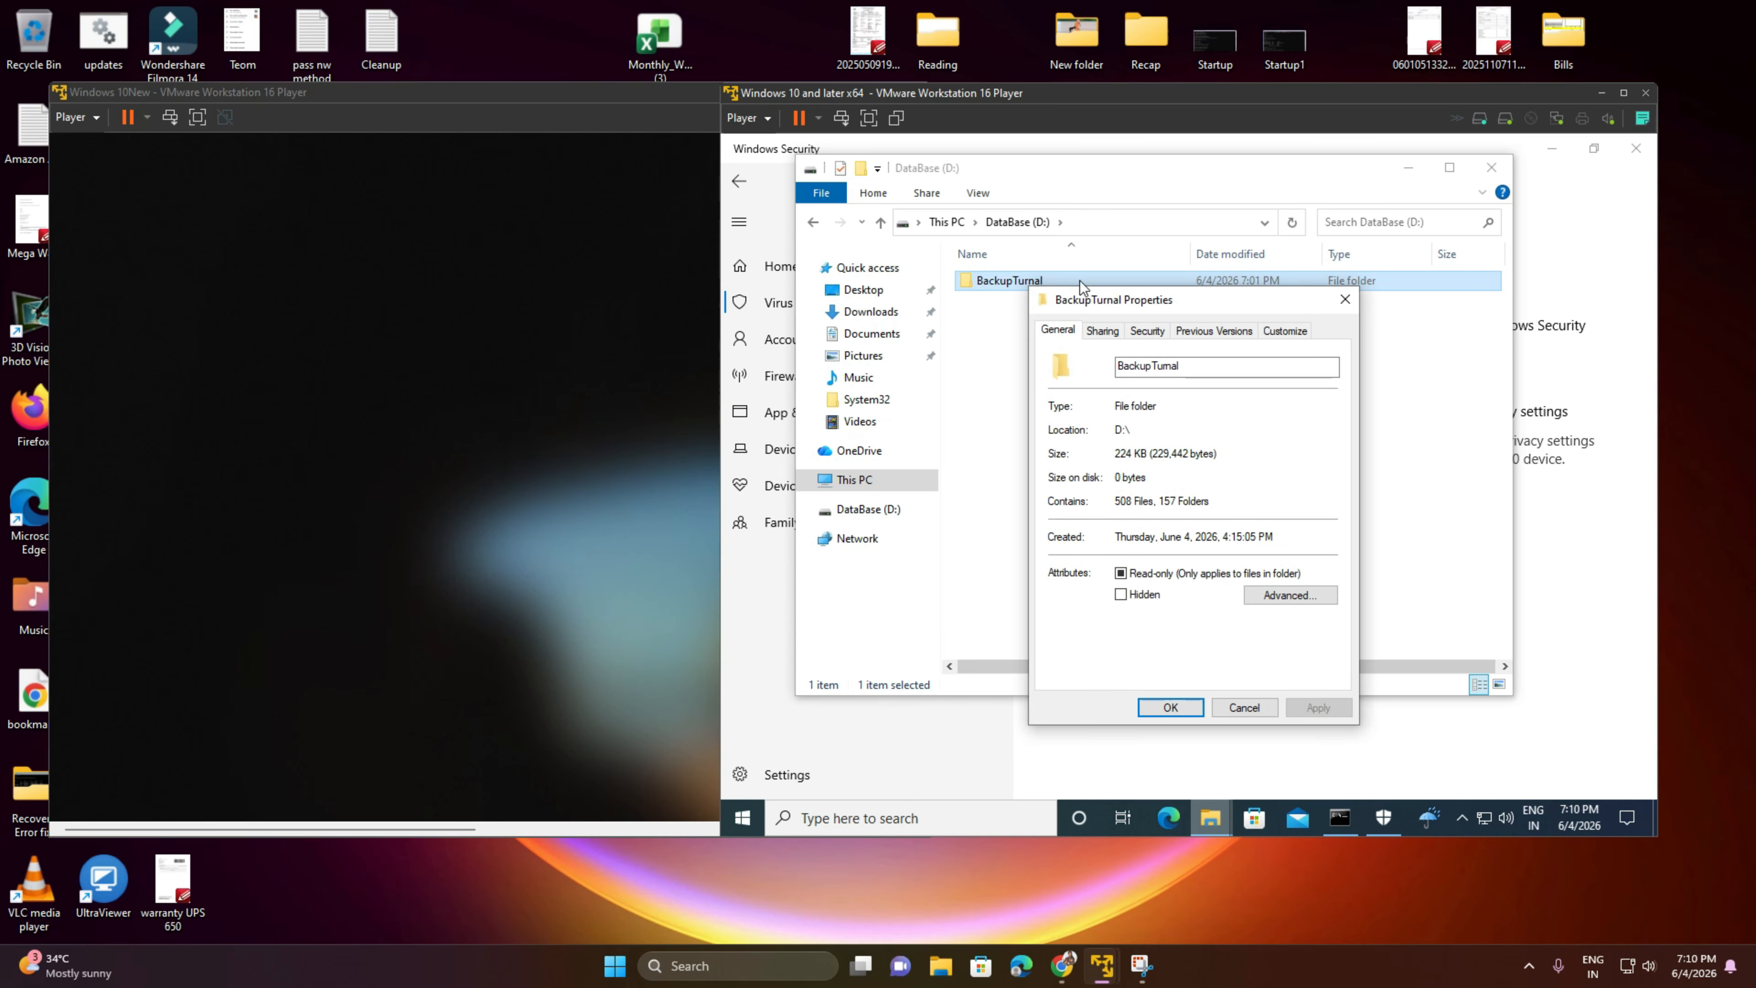
{"action": "left_click", "coordinate": [1100, 337]}
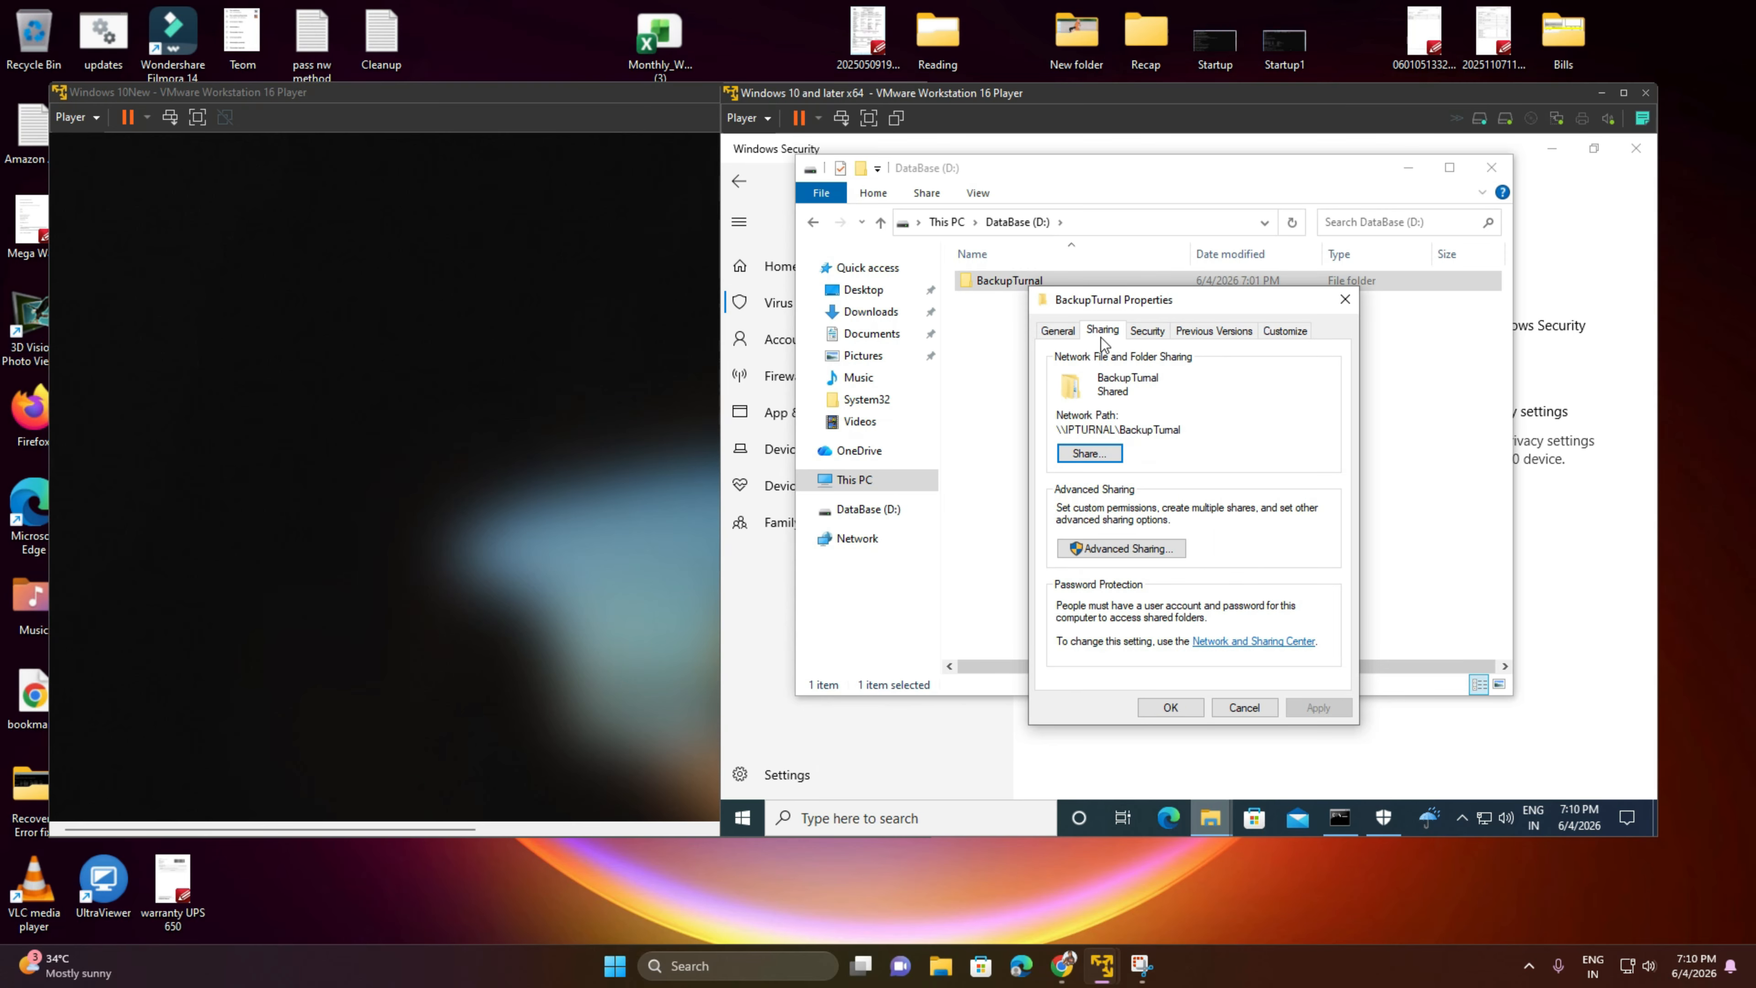
Review who BackupTurnal is shared with, including the permission options for Everyone, and close its properties without making changes.
{"action": "left_click", "coordinate": [1090, 454]}
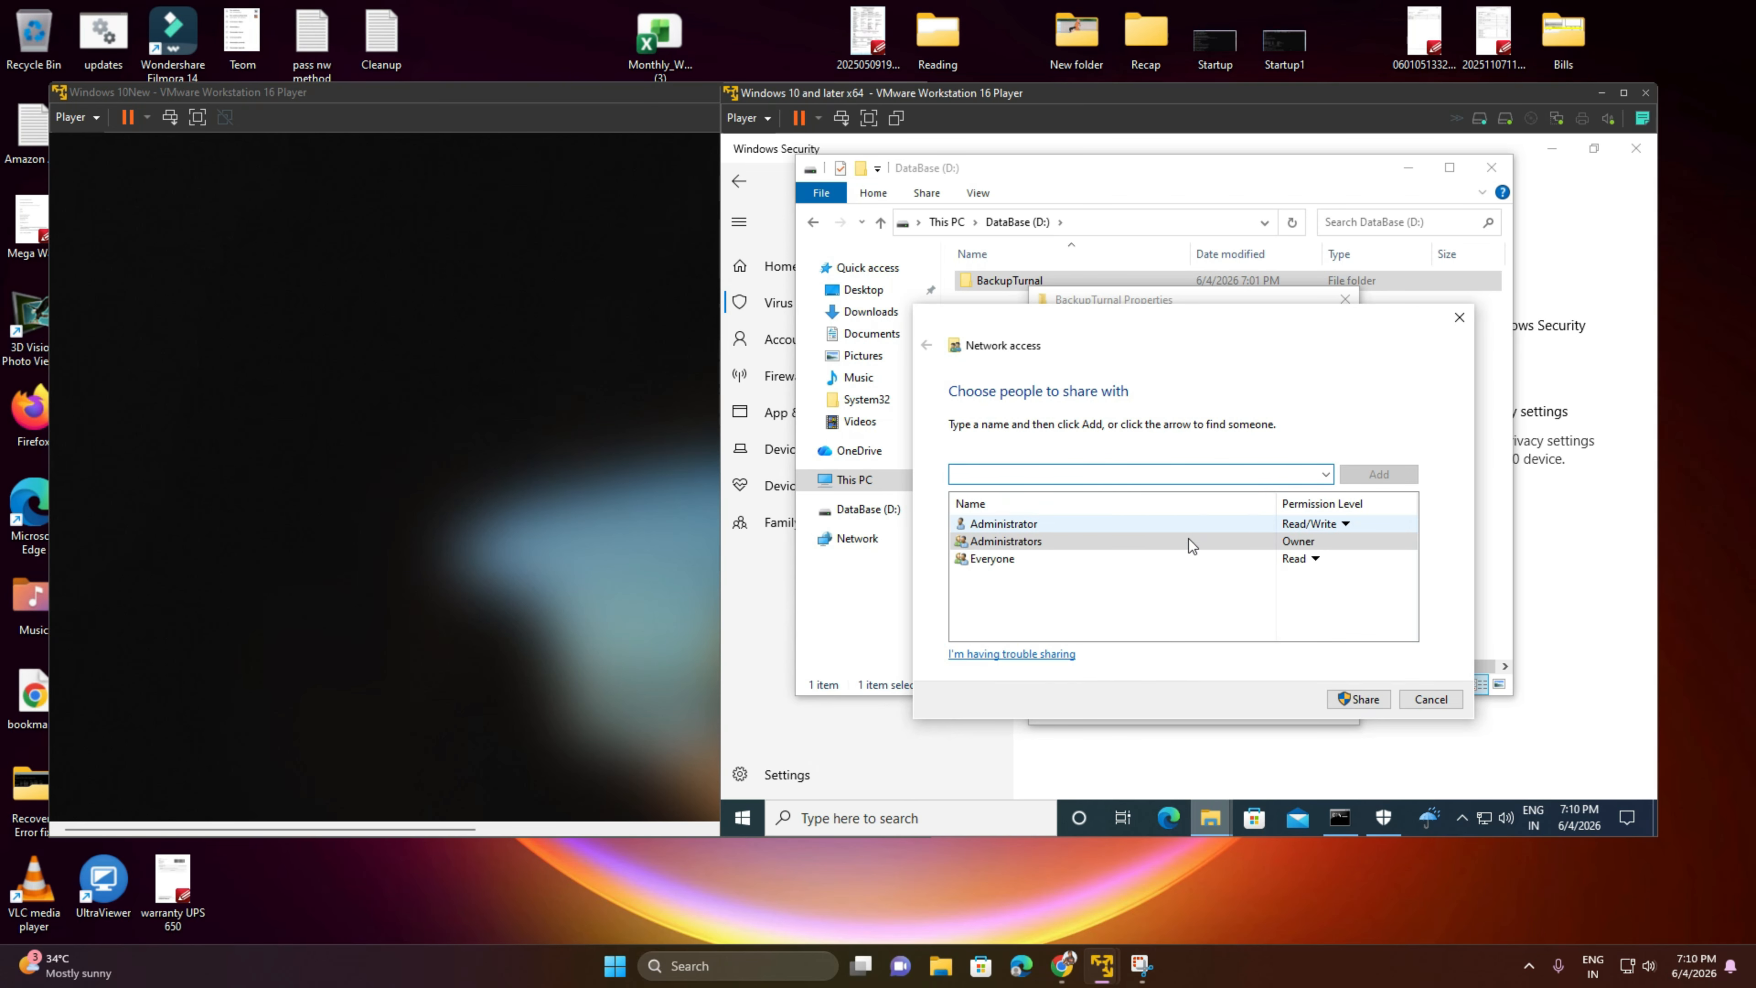
{"action": "left_click", "coordinate": [1008, 559]}
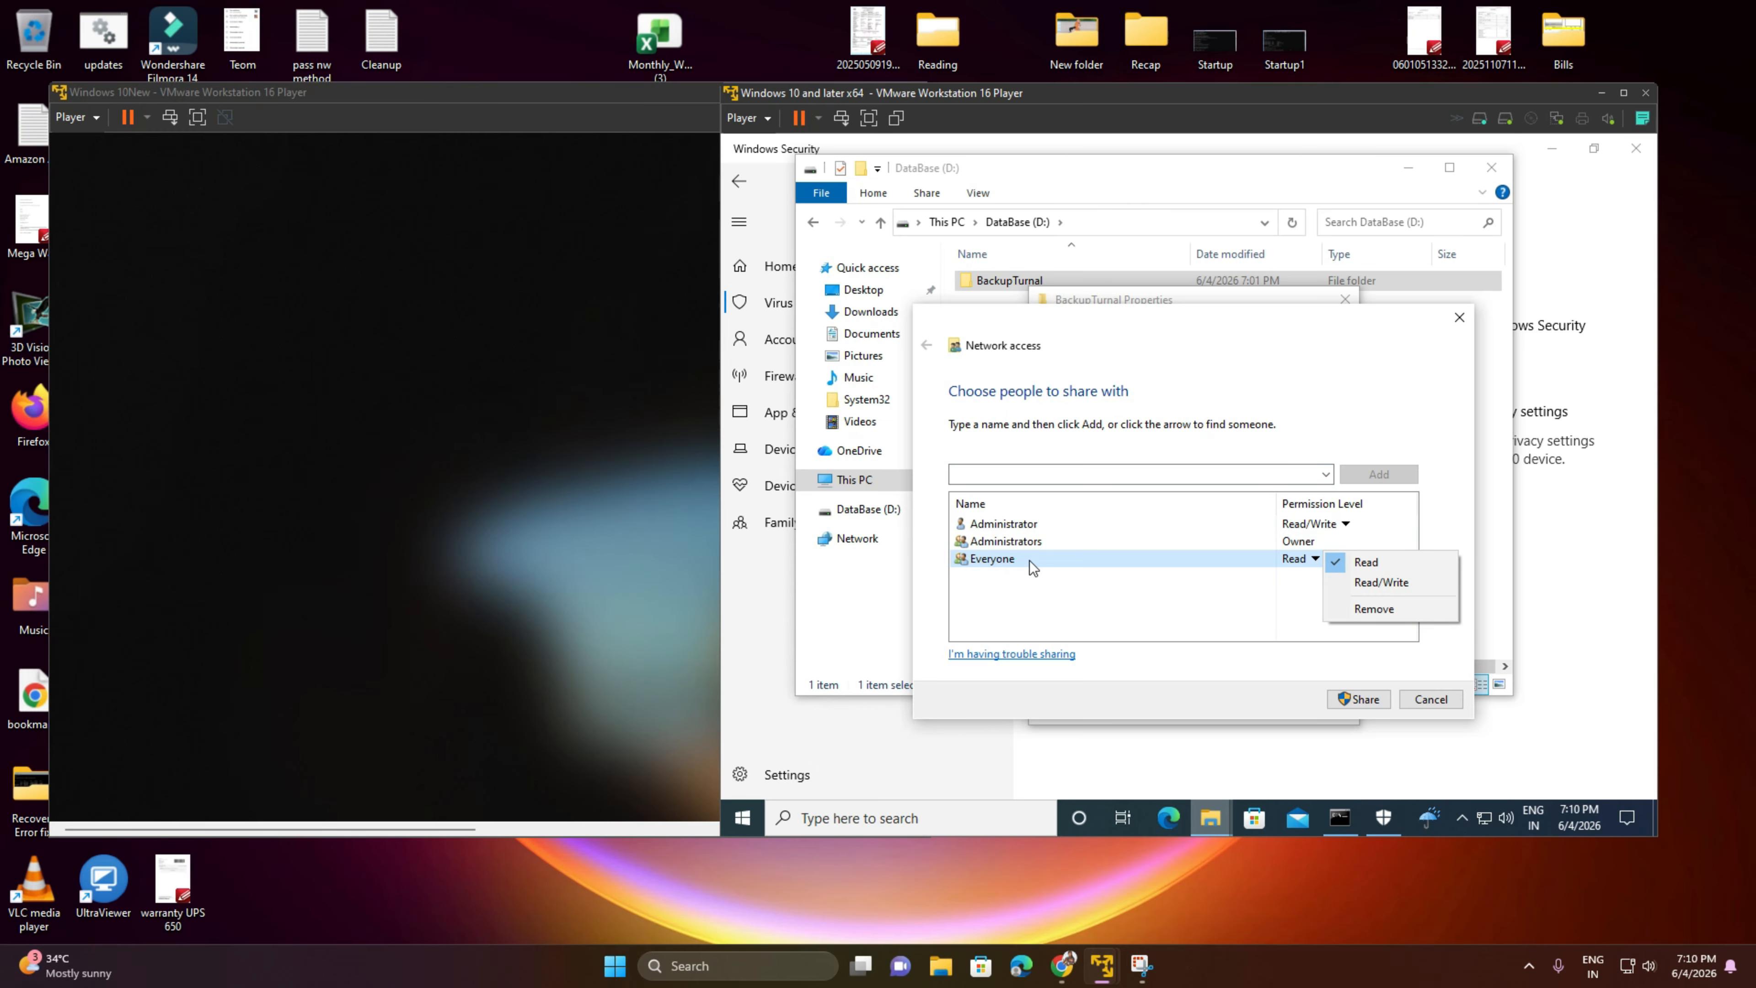
{"action": "left_click", "coordinate": [1325, 476]}
{"action": "left_click", "coordinate": [1325, 476]}
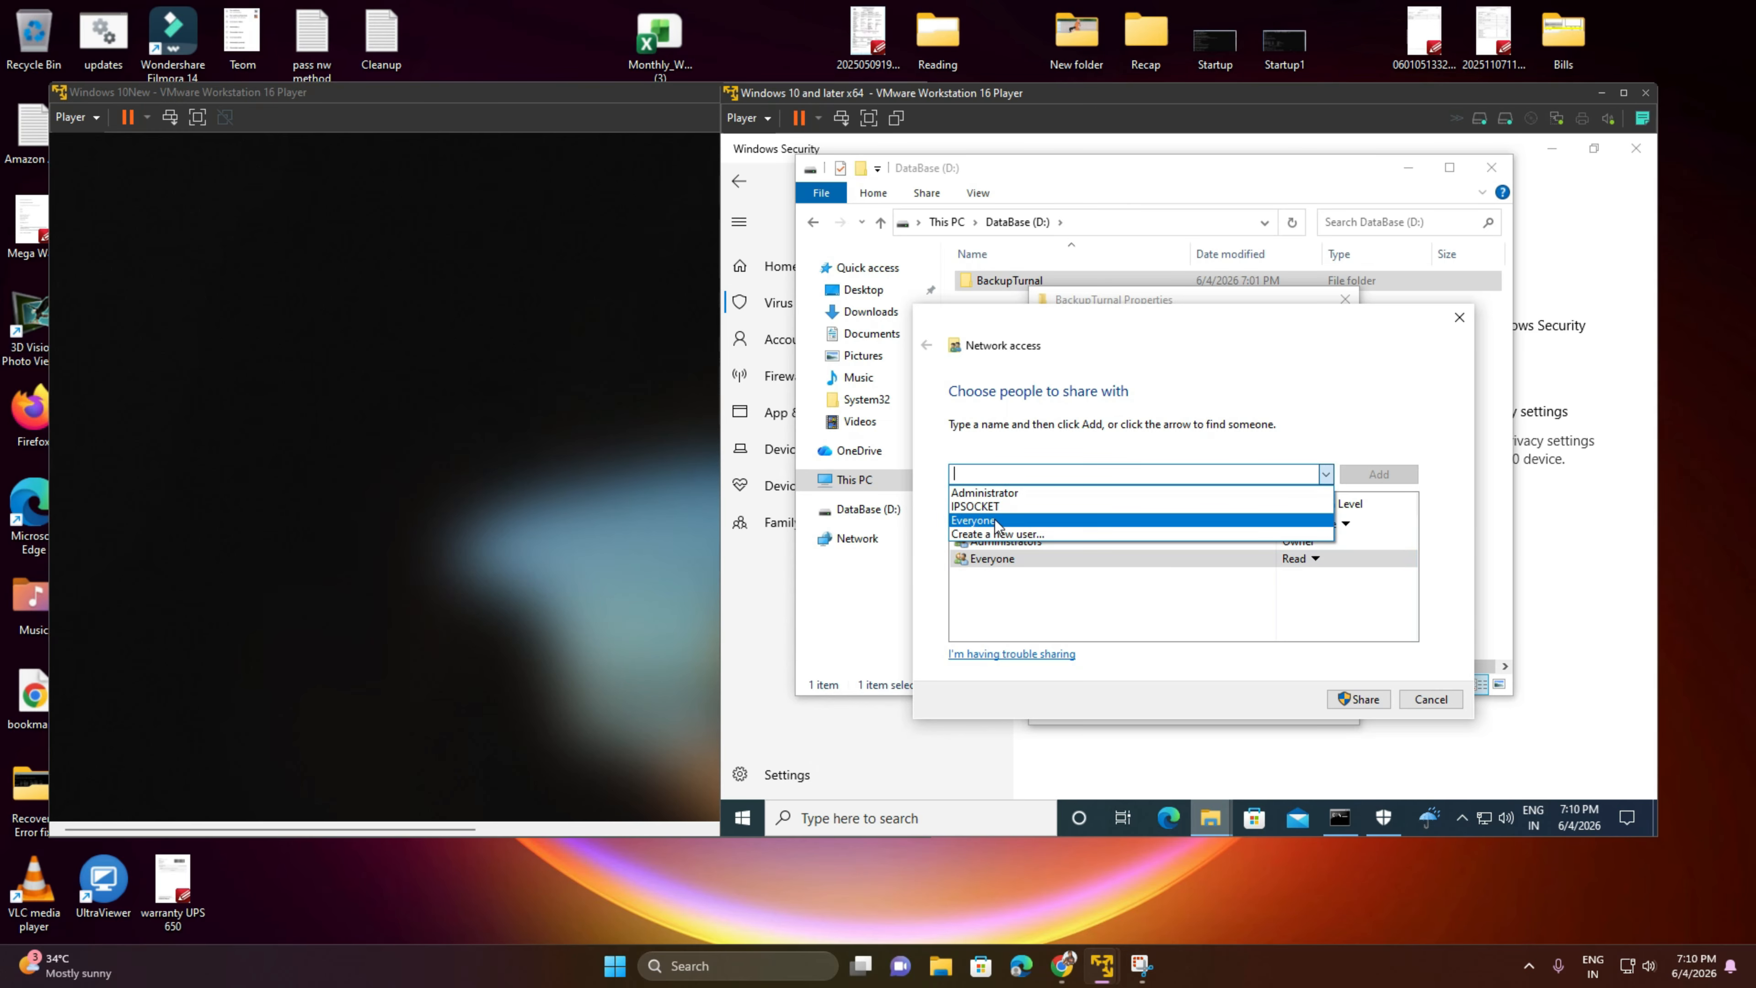
{"action": "left_click", "coordinate": [1008, 609]}
{"action": "left_click", "coordinate": [1314, 559]}
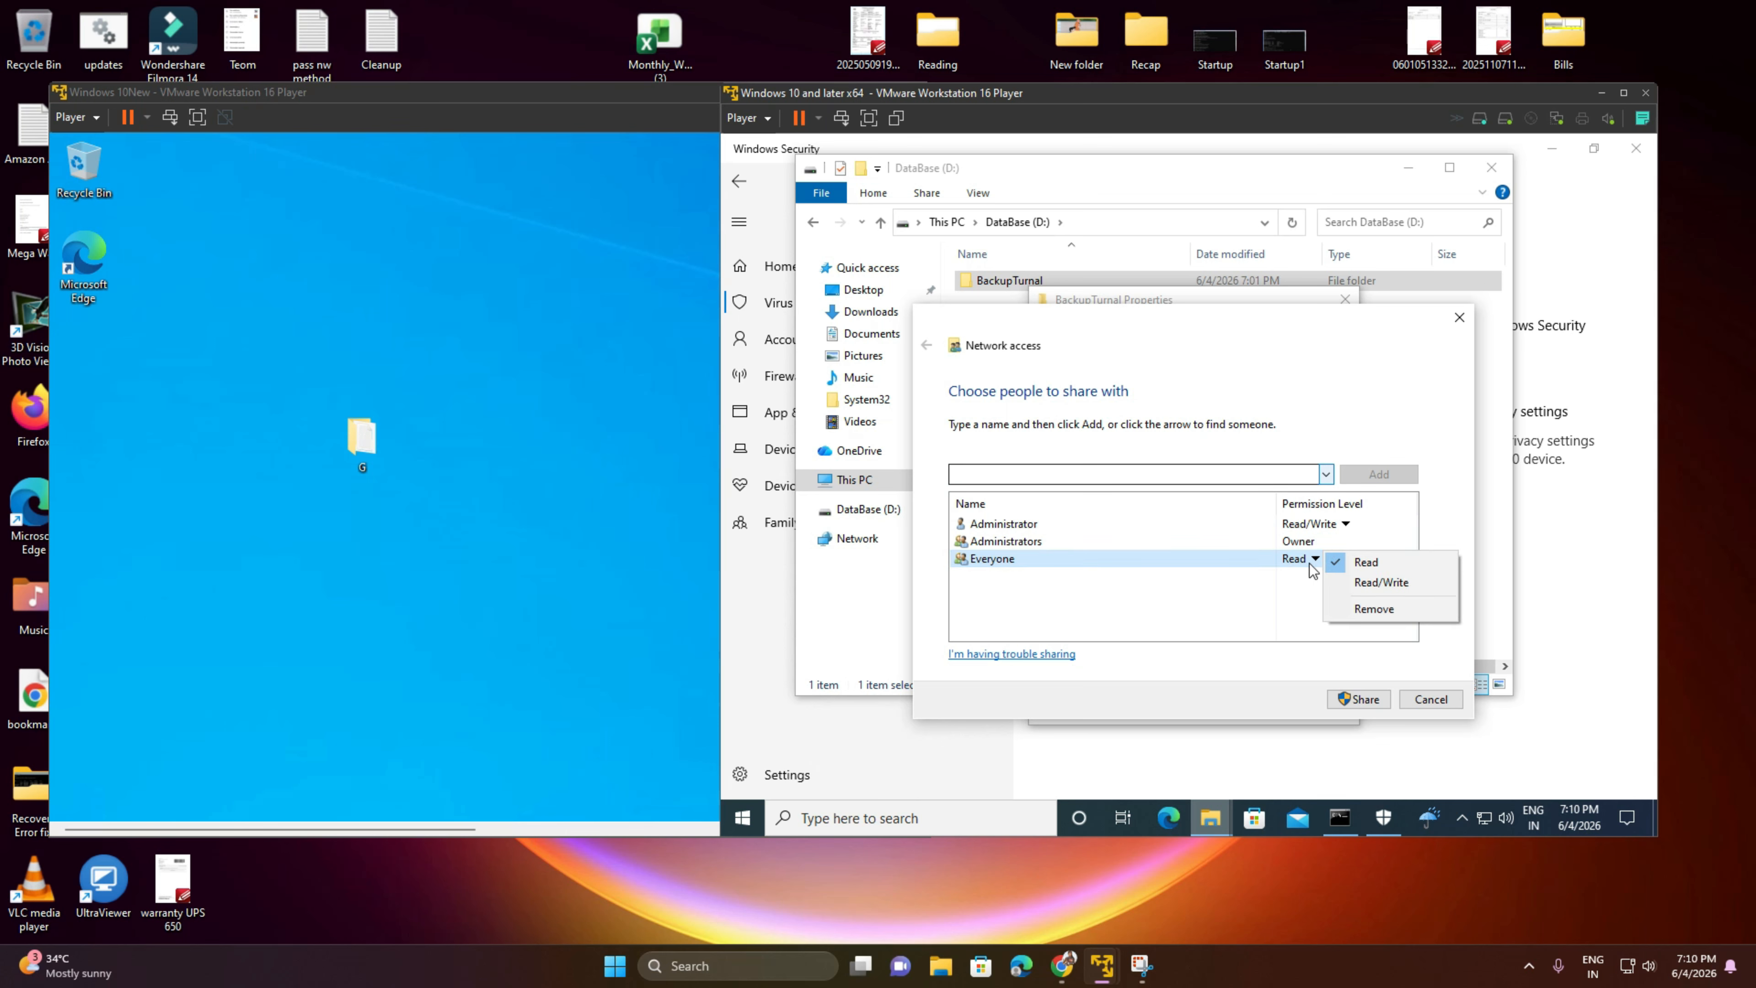
{"action": "left_click", "coordinate": [1429, 700]}
{"action": "left_click", "coordinate": [1429, 700]}
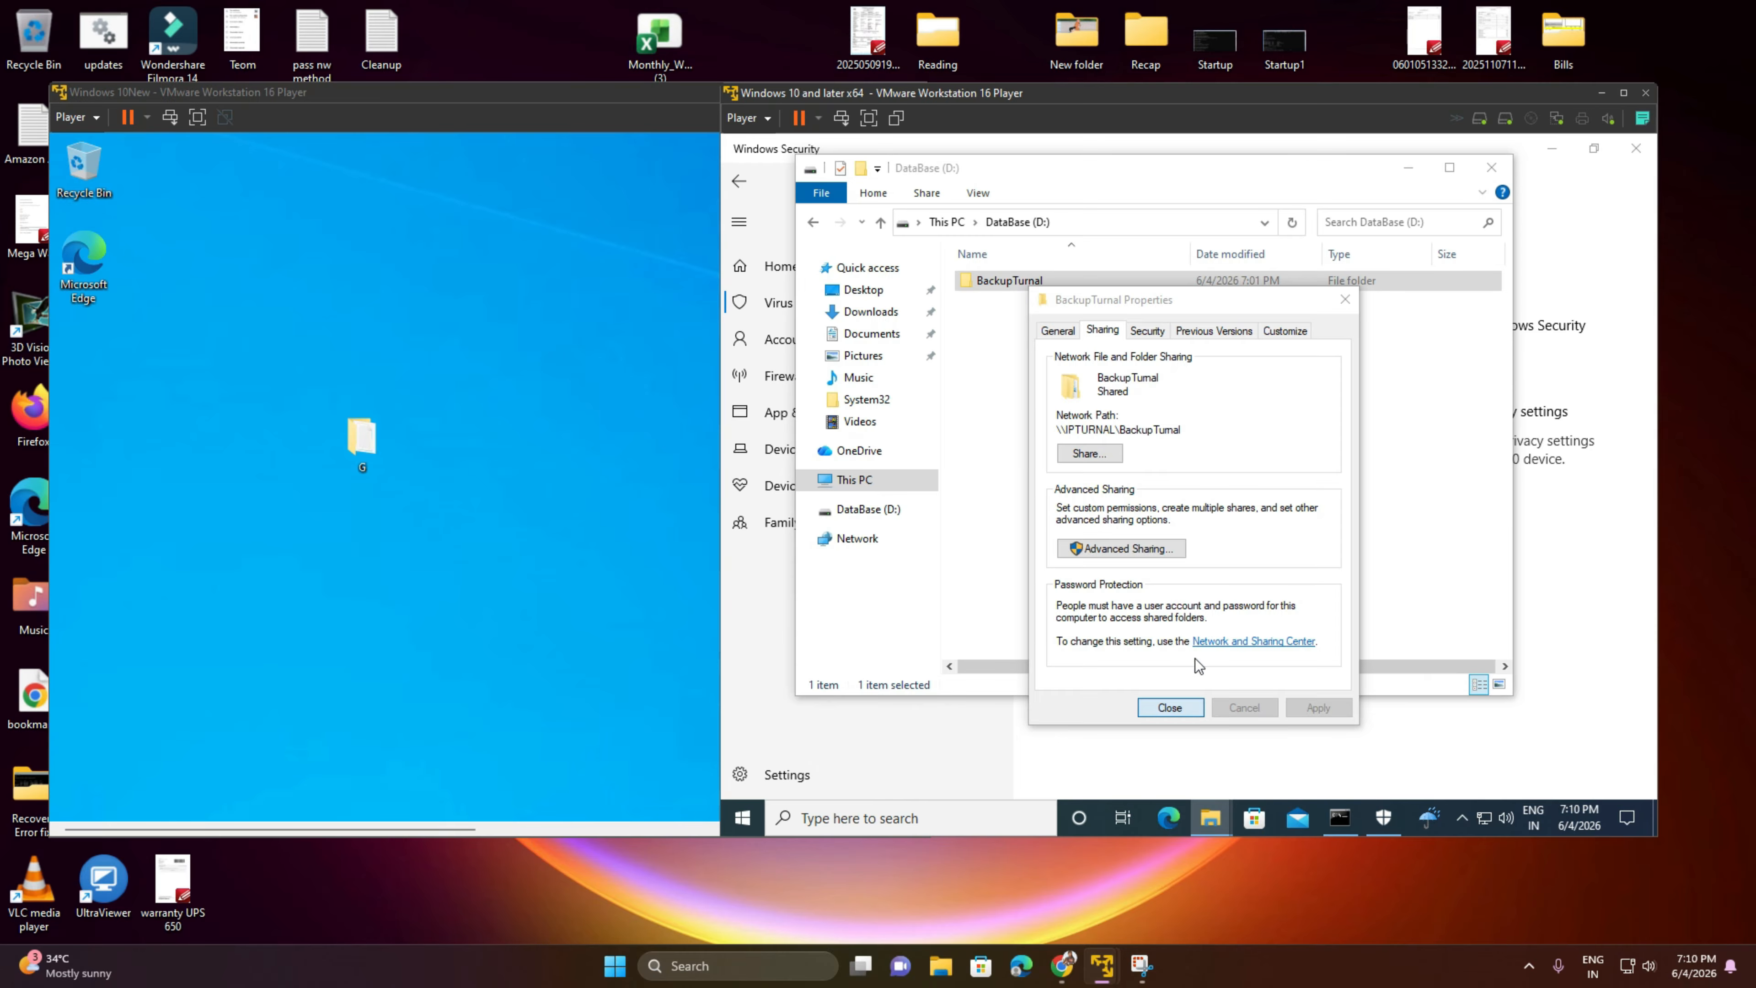
{"action": "left_click", "coordinate": [1183, 710]}
{"action": "left_click", "coordinate": [1042, 306]}
Copy the path of the BackupTurnal folder and start adding a folder exclusion in Windows Security.
{"action": "left_click", "coordinate": [1006, 280]}
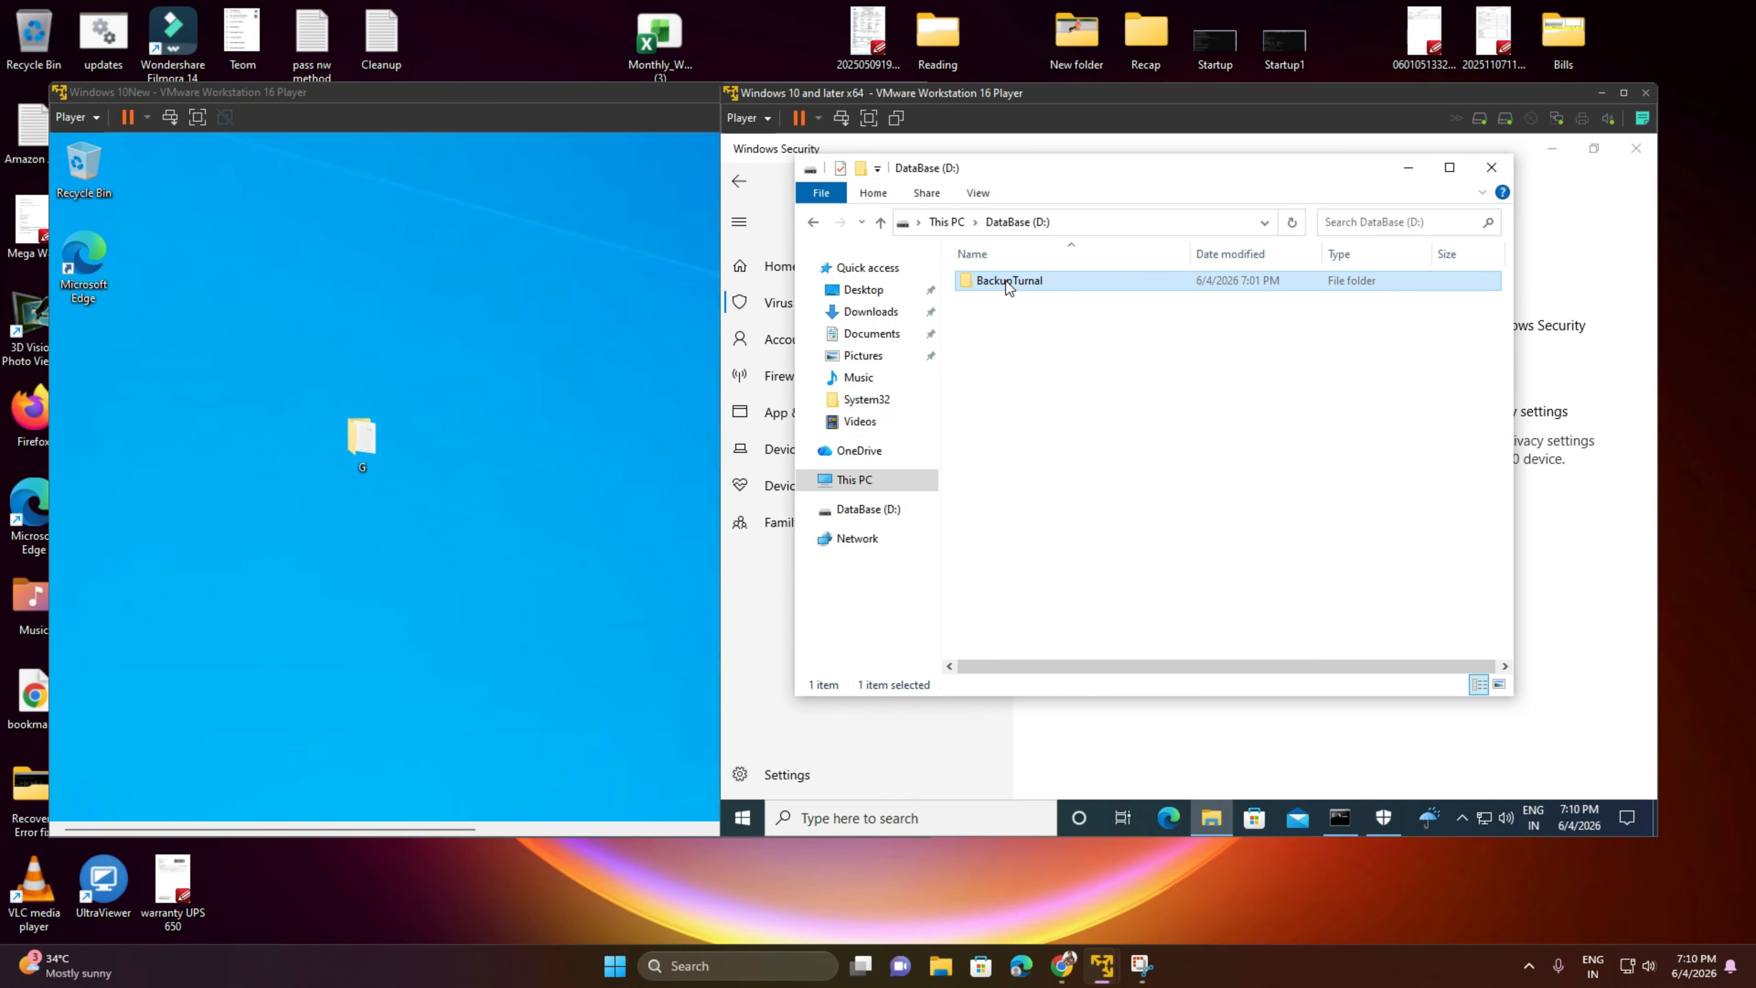
{"action": "right_click", "coordinate": [1006, 282]}
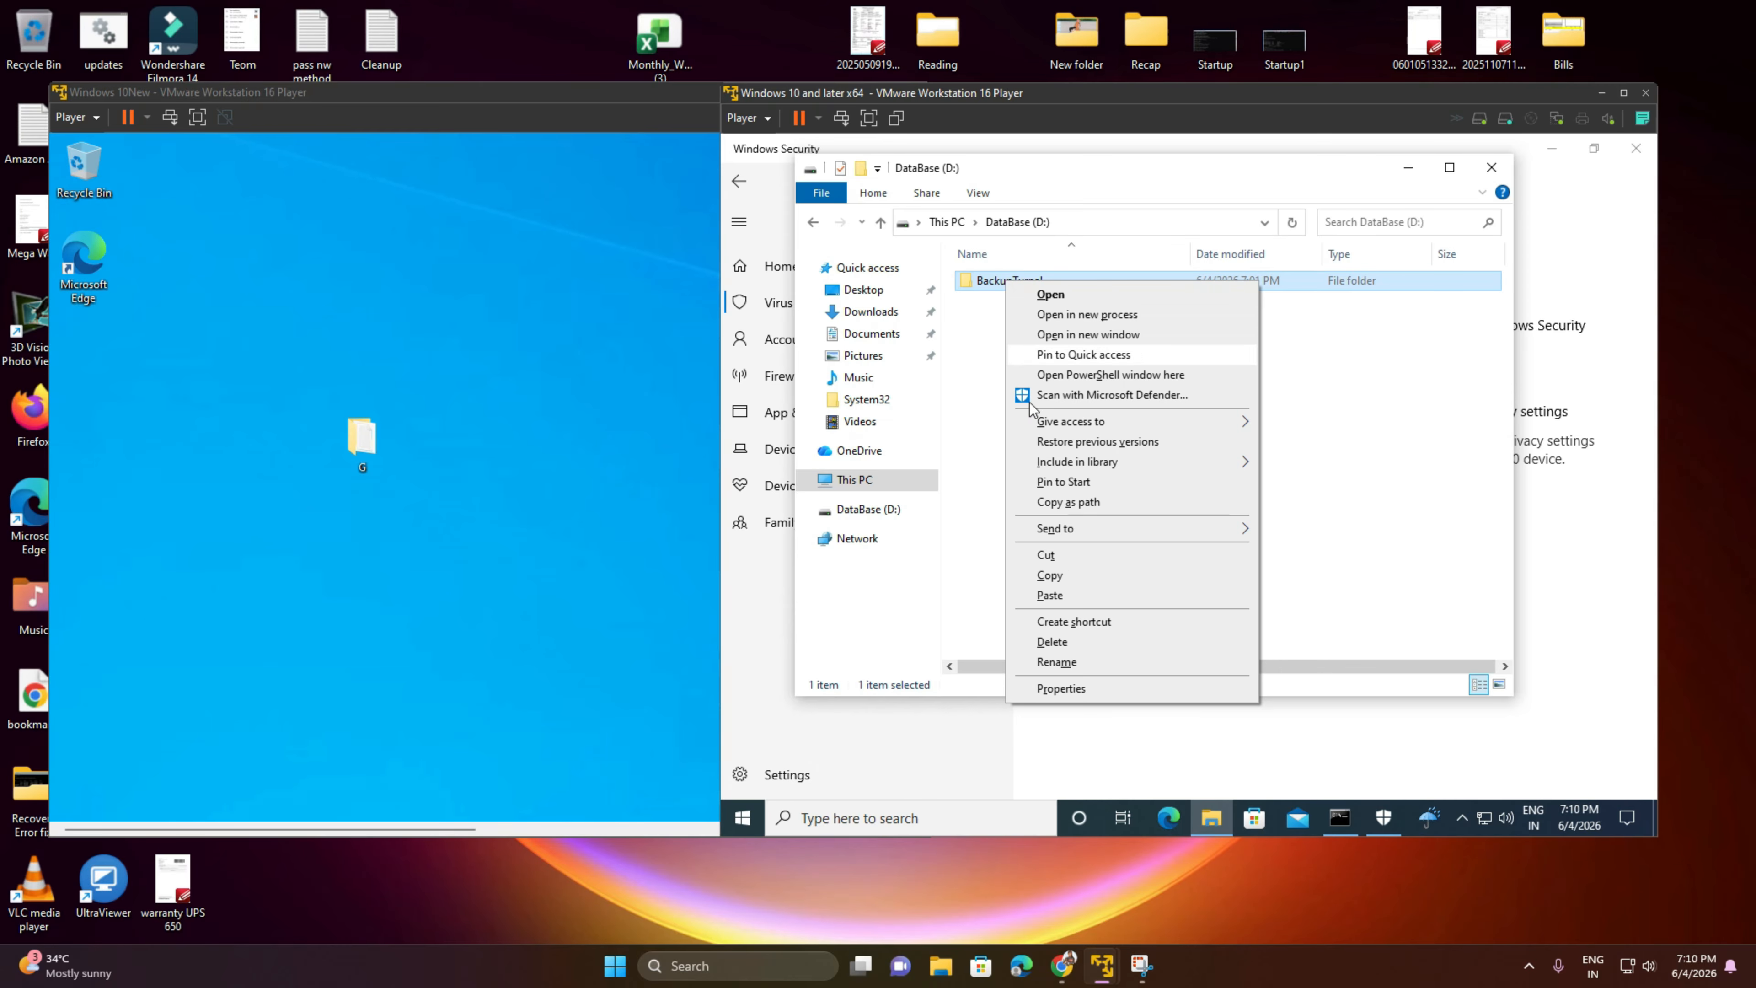
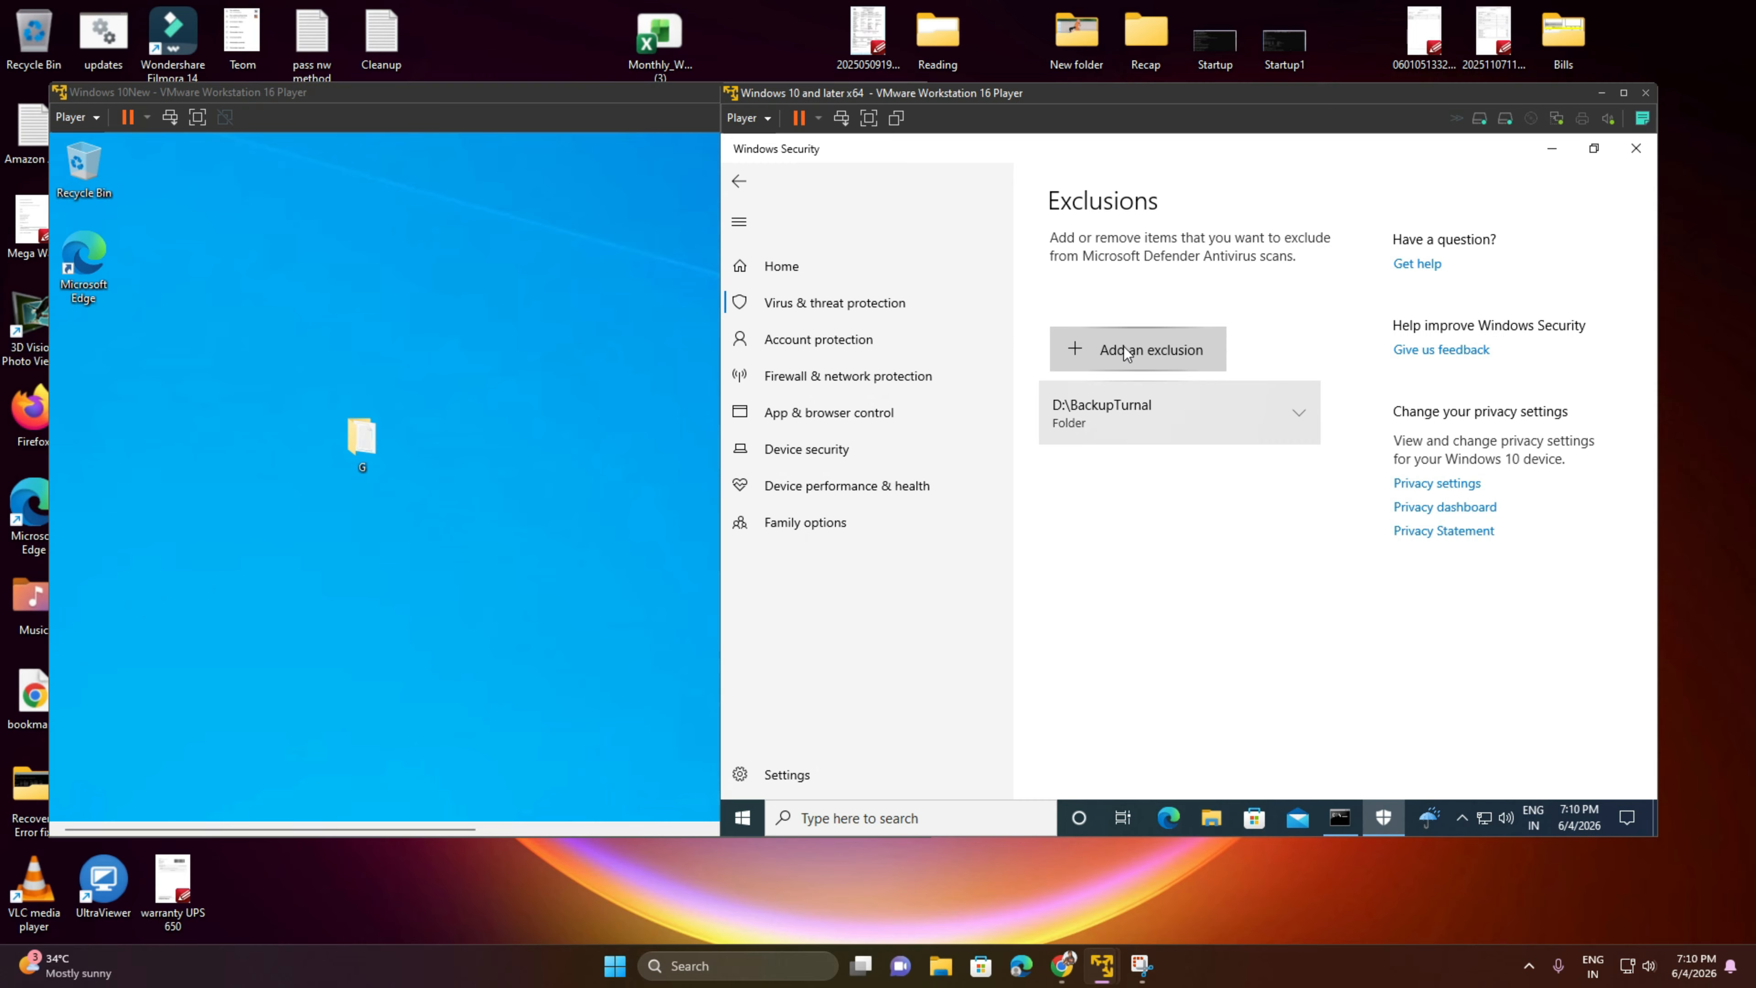
{"action": "left_click", "coordinate": [1151, 351]}
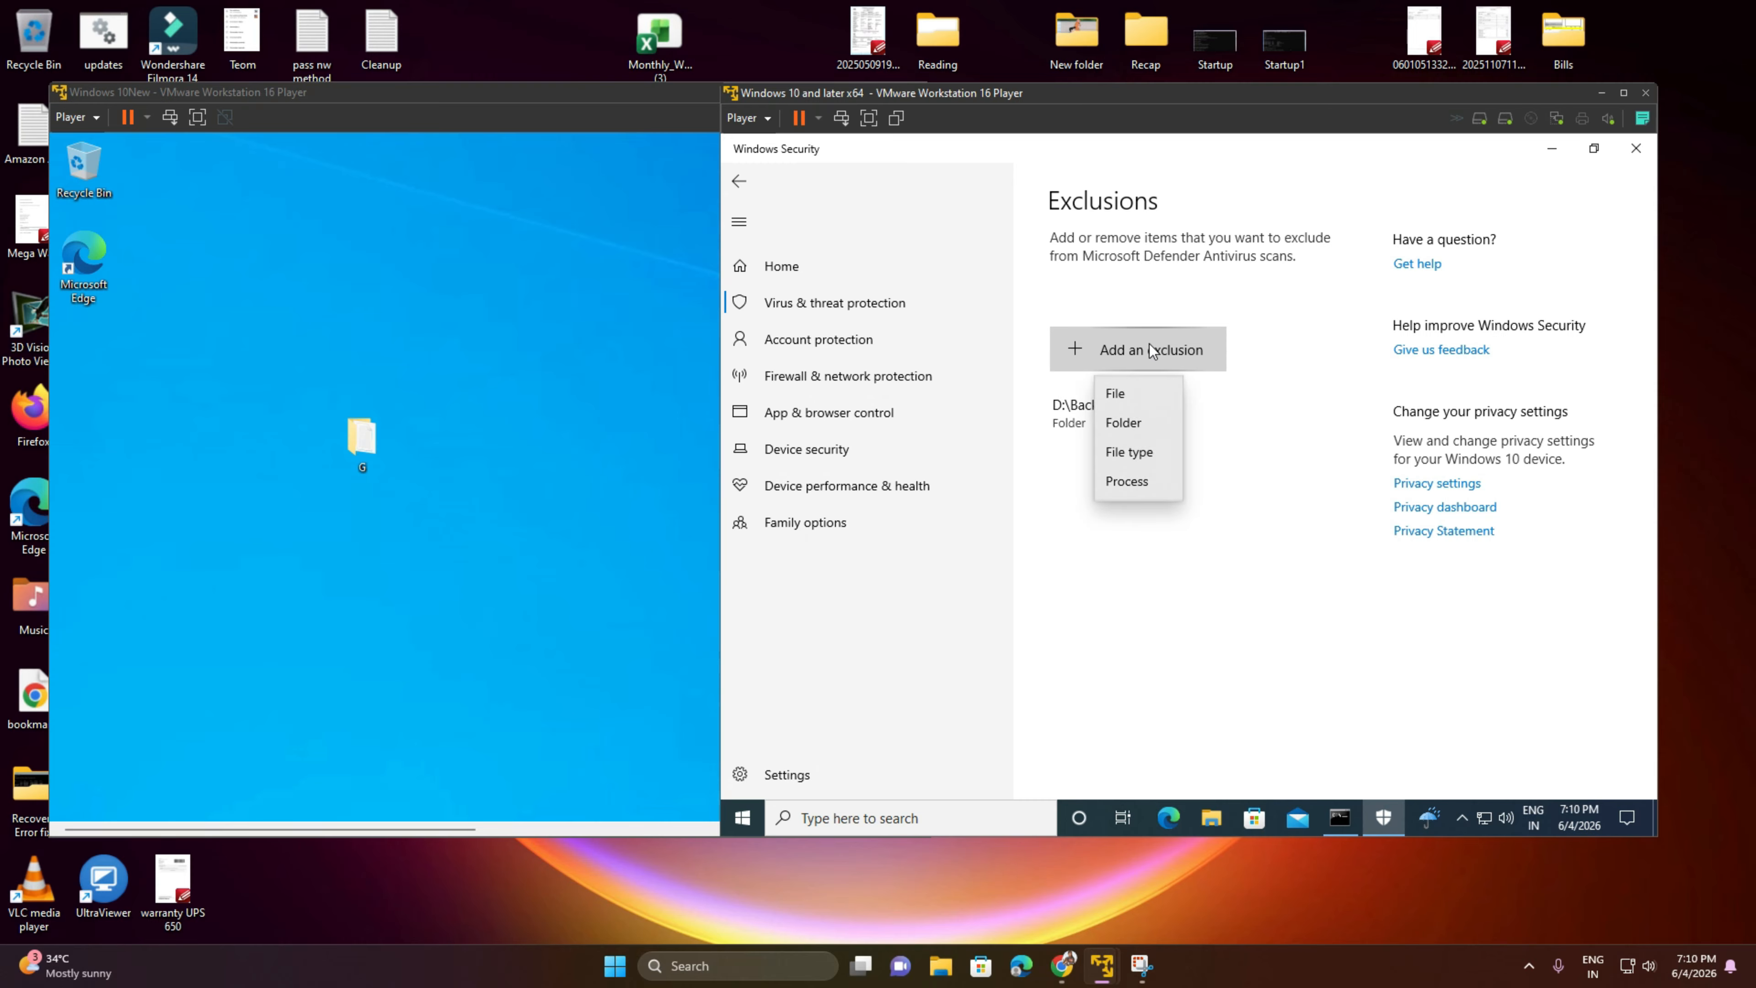
{"action": "left_click", "coordinate": [1142, 428]}
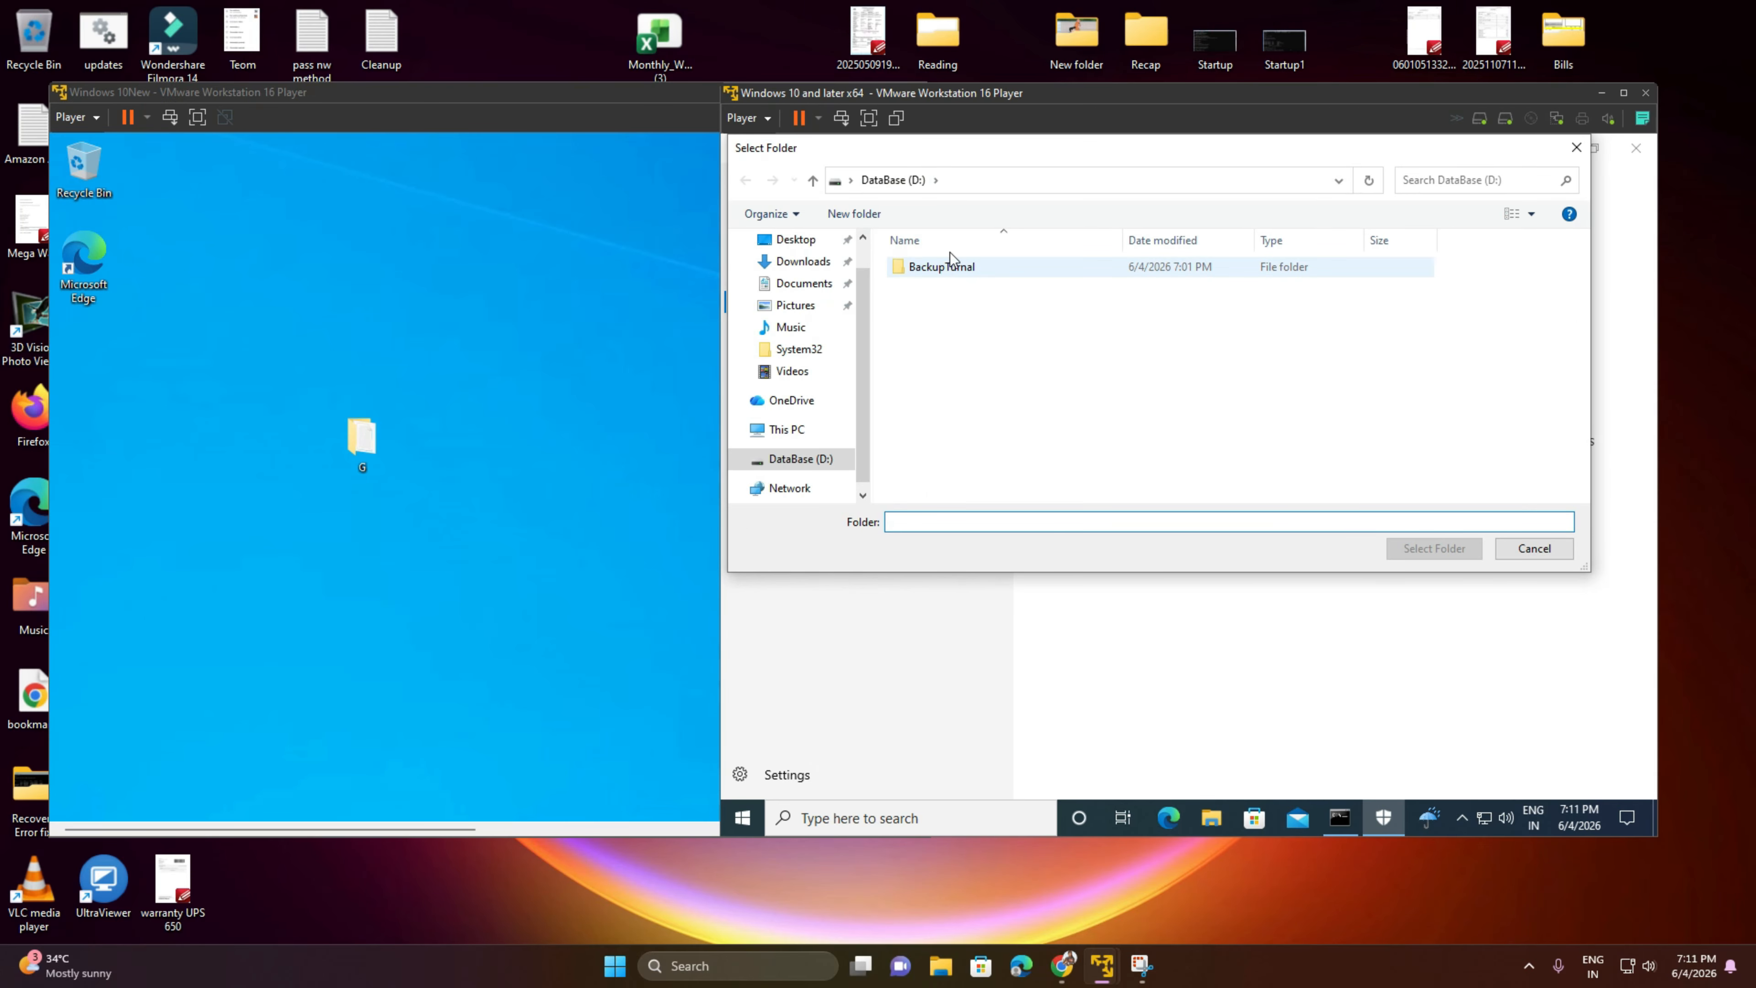
{"action": "left_click", "coordinate": [966, 182]}
{"action": "type", "text": "\"D:\\BackupTurnal\""}
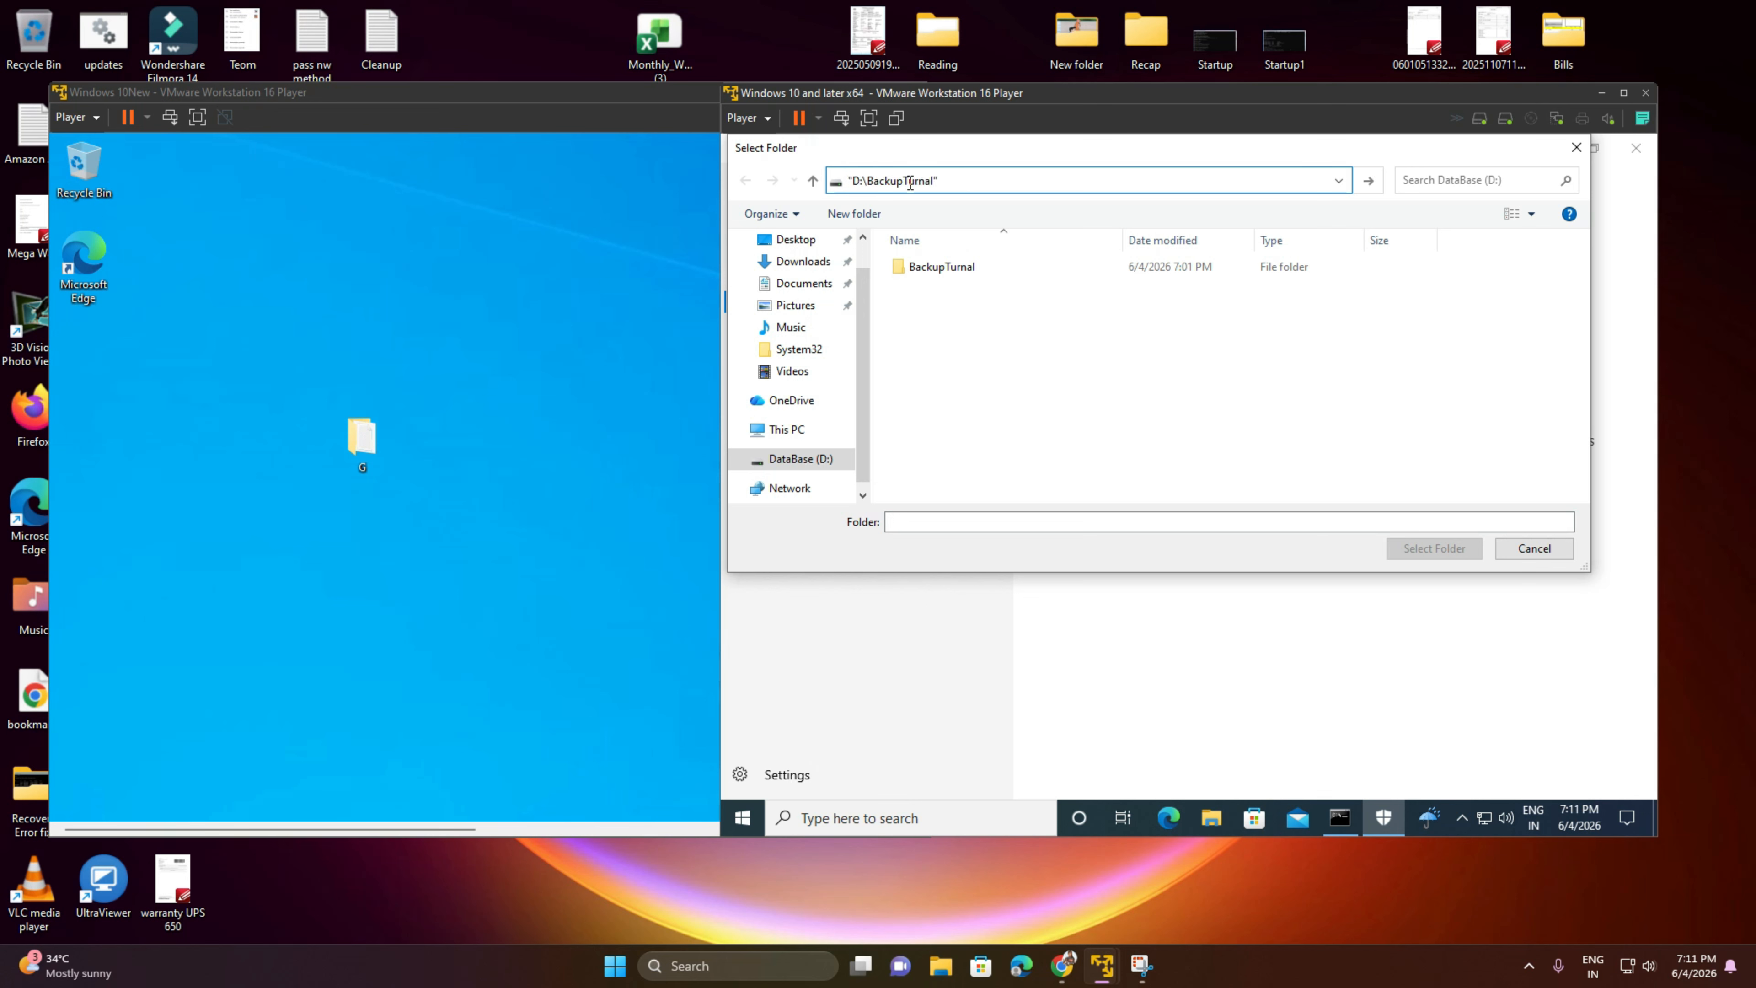
{"action": "left_click_drag", "start_coordinate": [979, 179], "coordinate": [840, 187]}
{"action": "key", "text": "Escape"}
{"action": "key", "text": "Escape"}
Choose the BackupTurnal folder on the DataBase (D:) drive as the excluded folder and close Windows Security.
{"action": "left_click", "coordinate": [942, 269]}
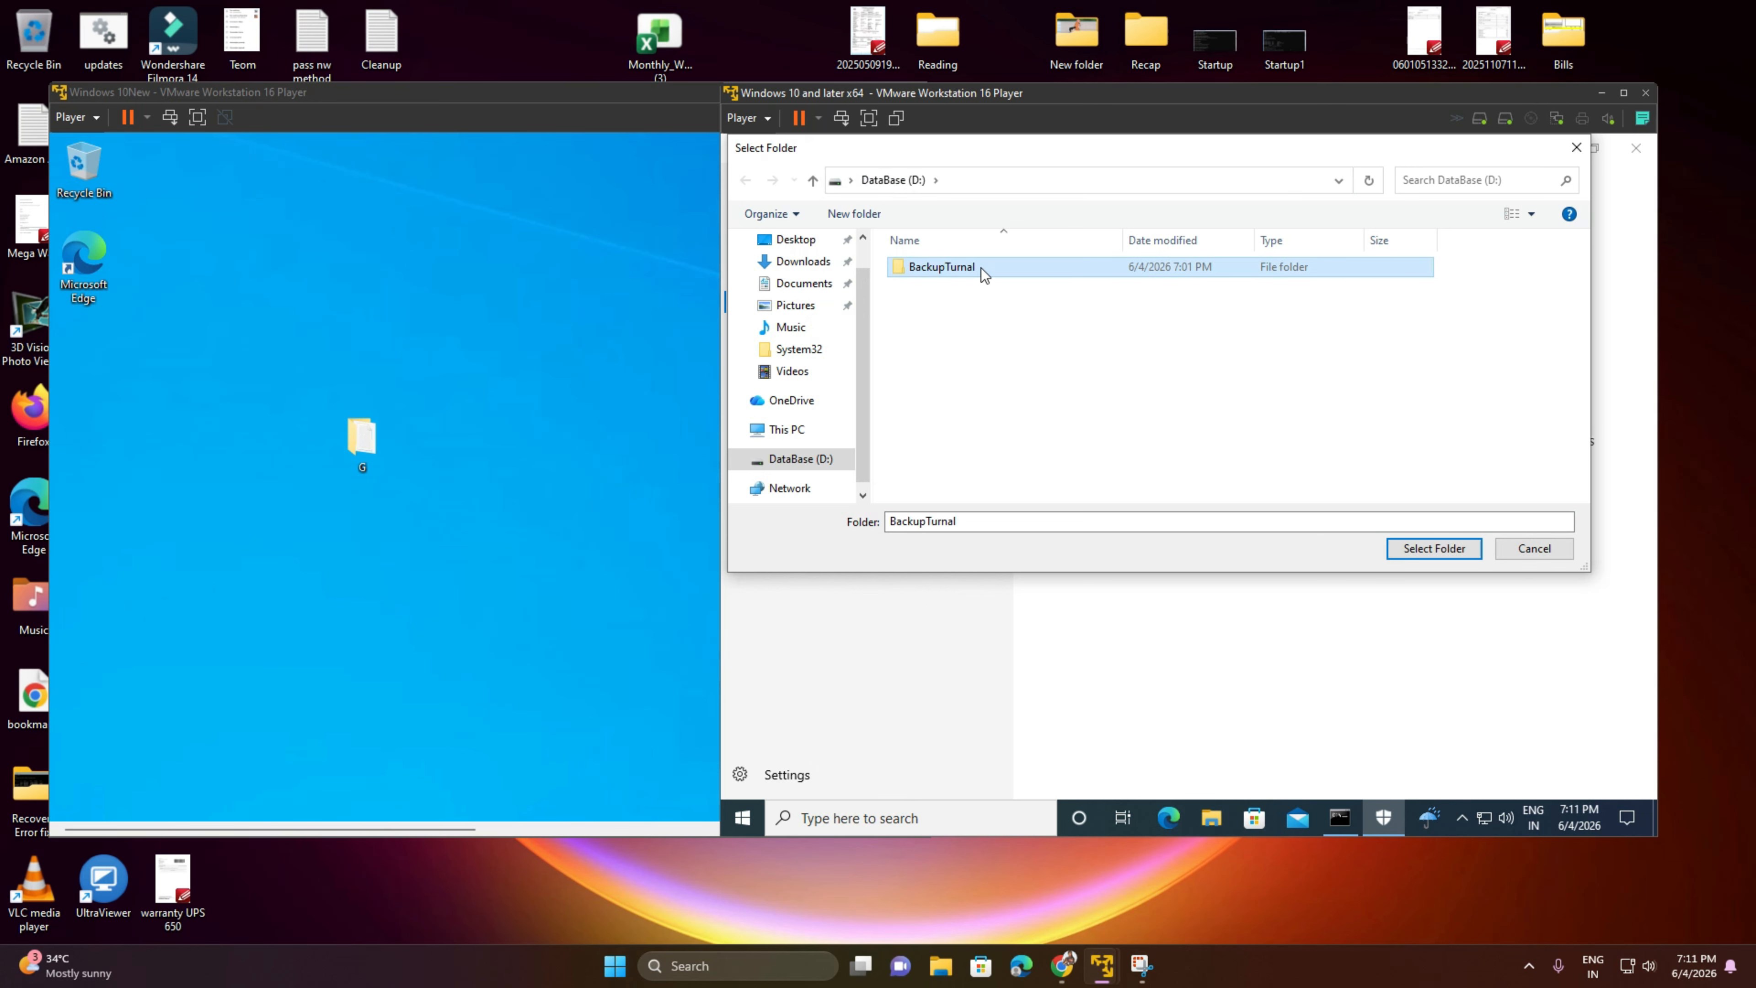
{"action": "left_click", "coordinate": [1434, 548]}
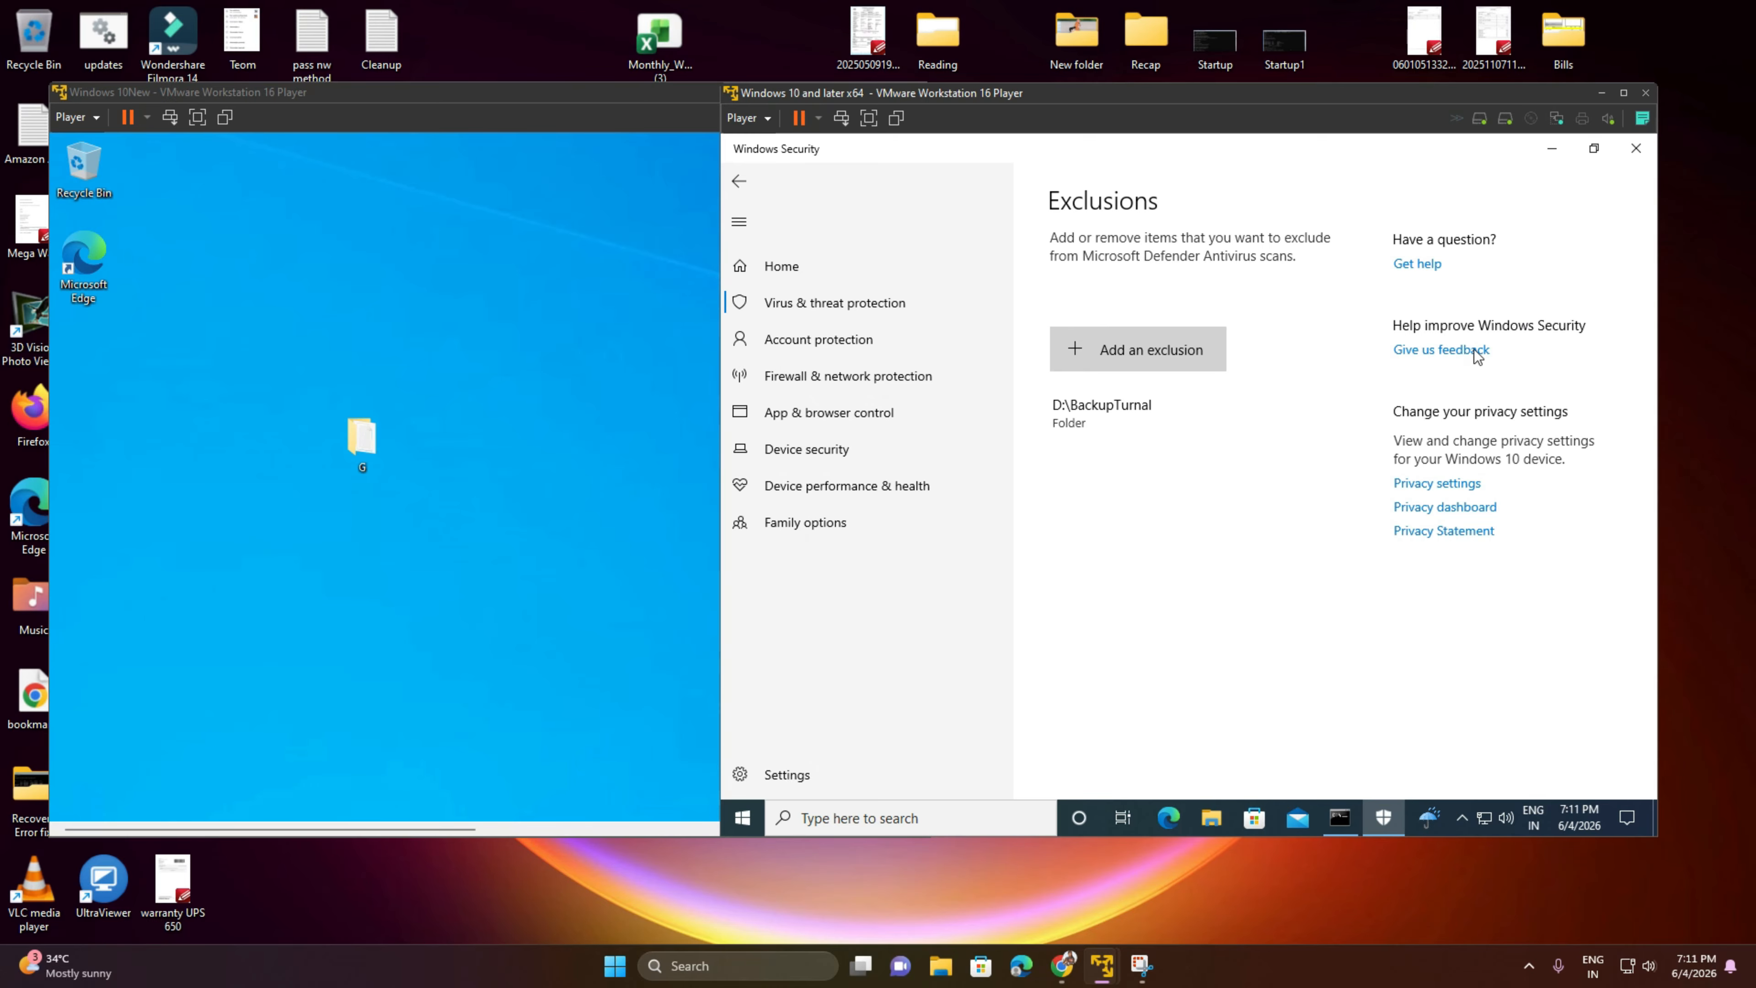
{"action": "left_click", "coordinate": [1635, 149]}
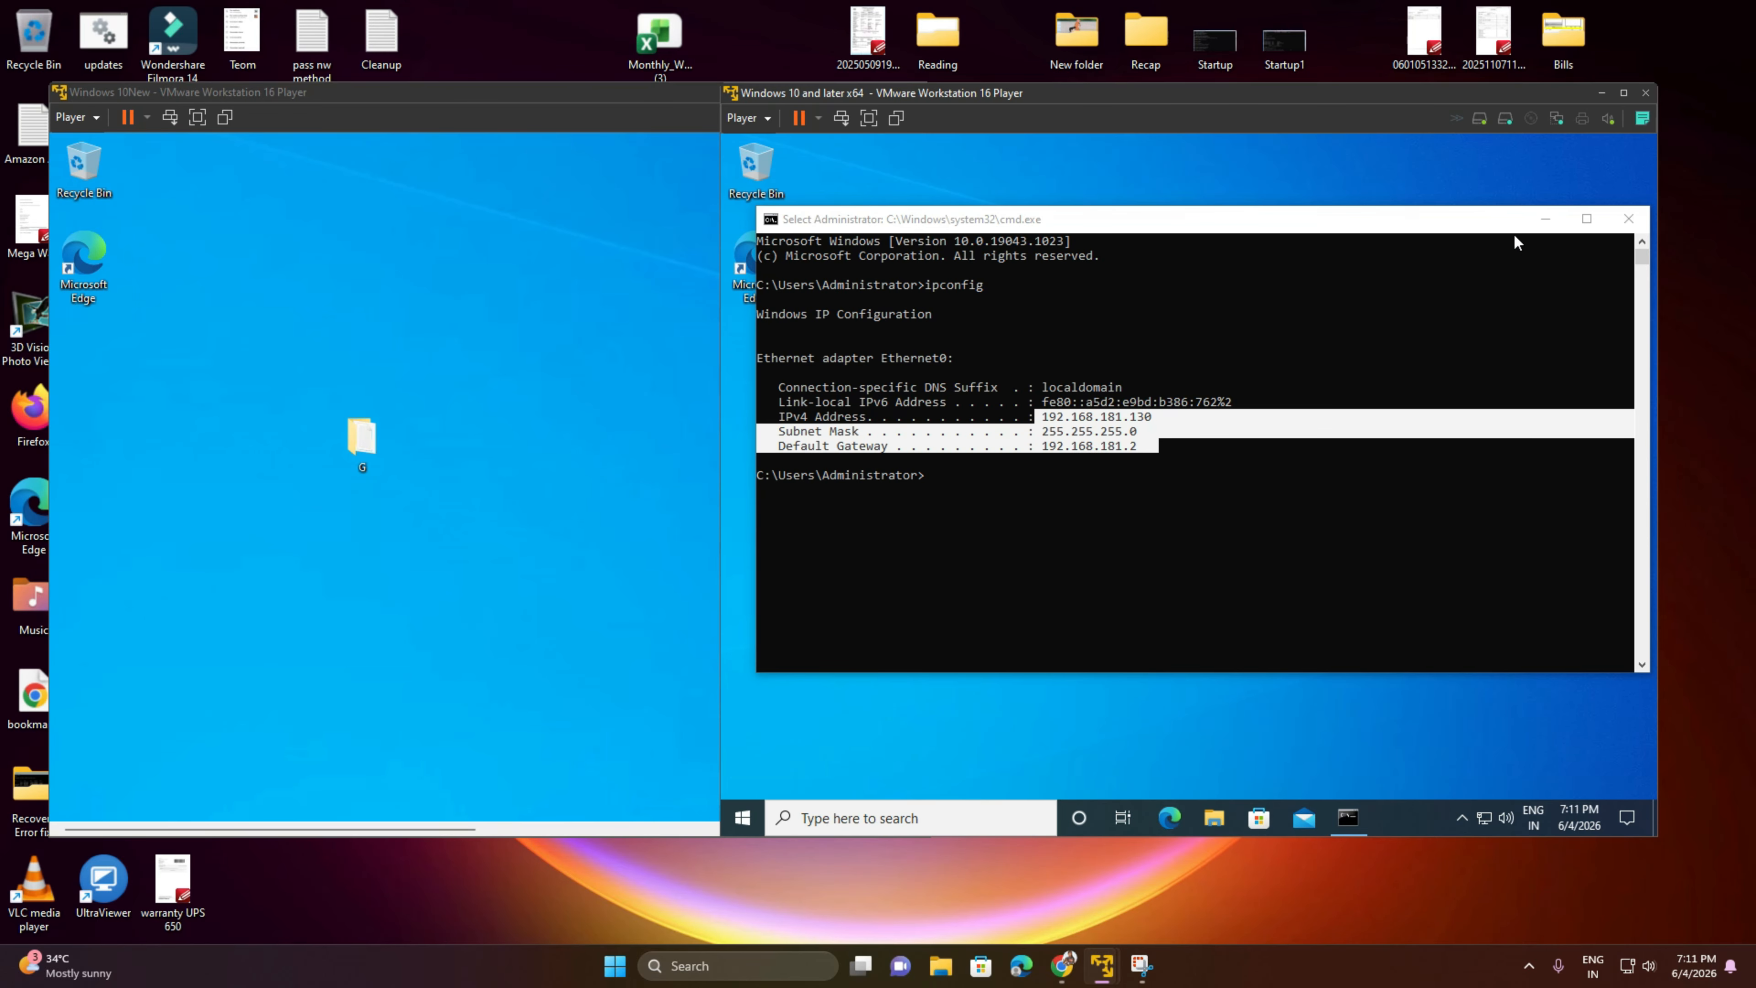
Suspend and exit the Windows 10New virtual machine, and minimize the Command Prompt window in the other machine.
{"action": "left_click", "coordinate": [126, 117]}
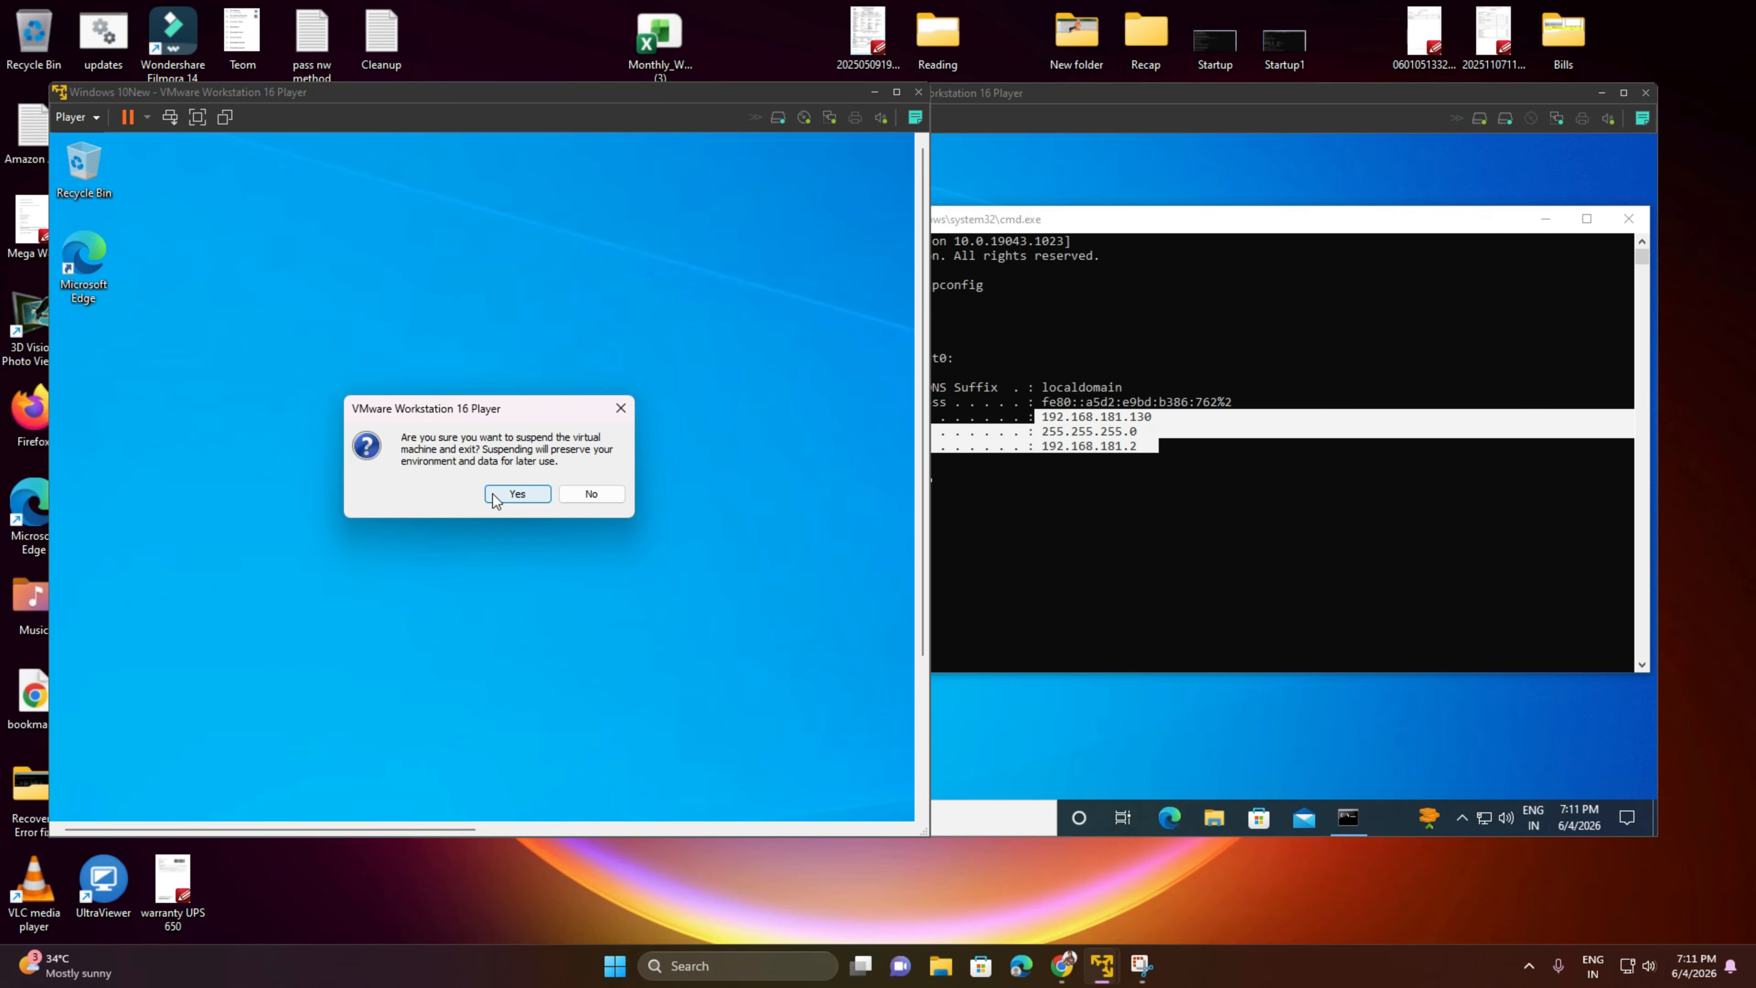
{"action": "left_click", "coordinate": [517, 492]}
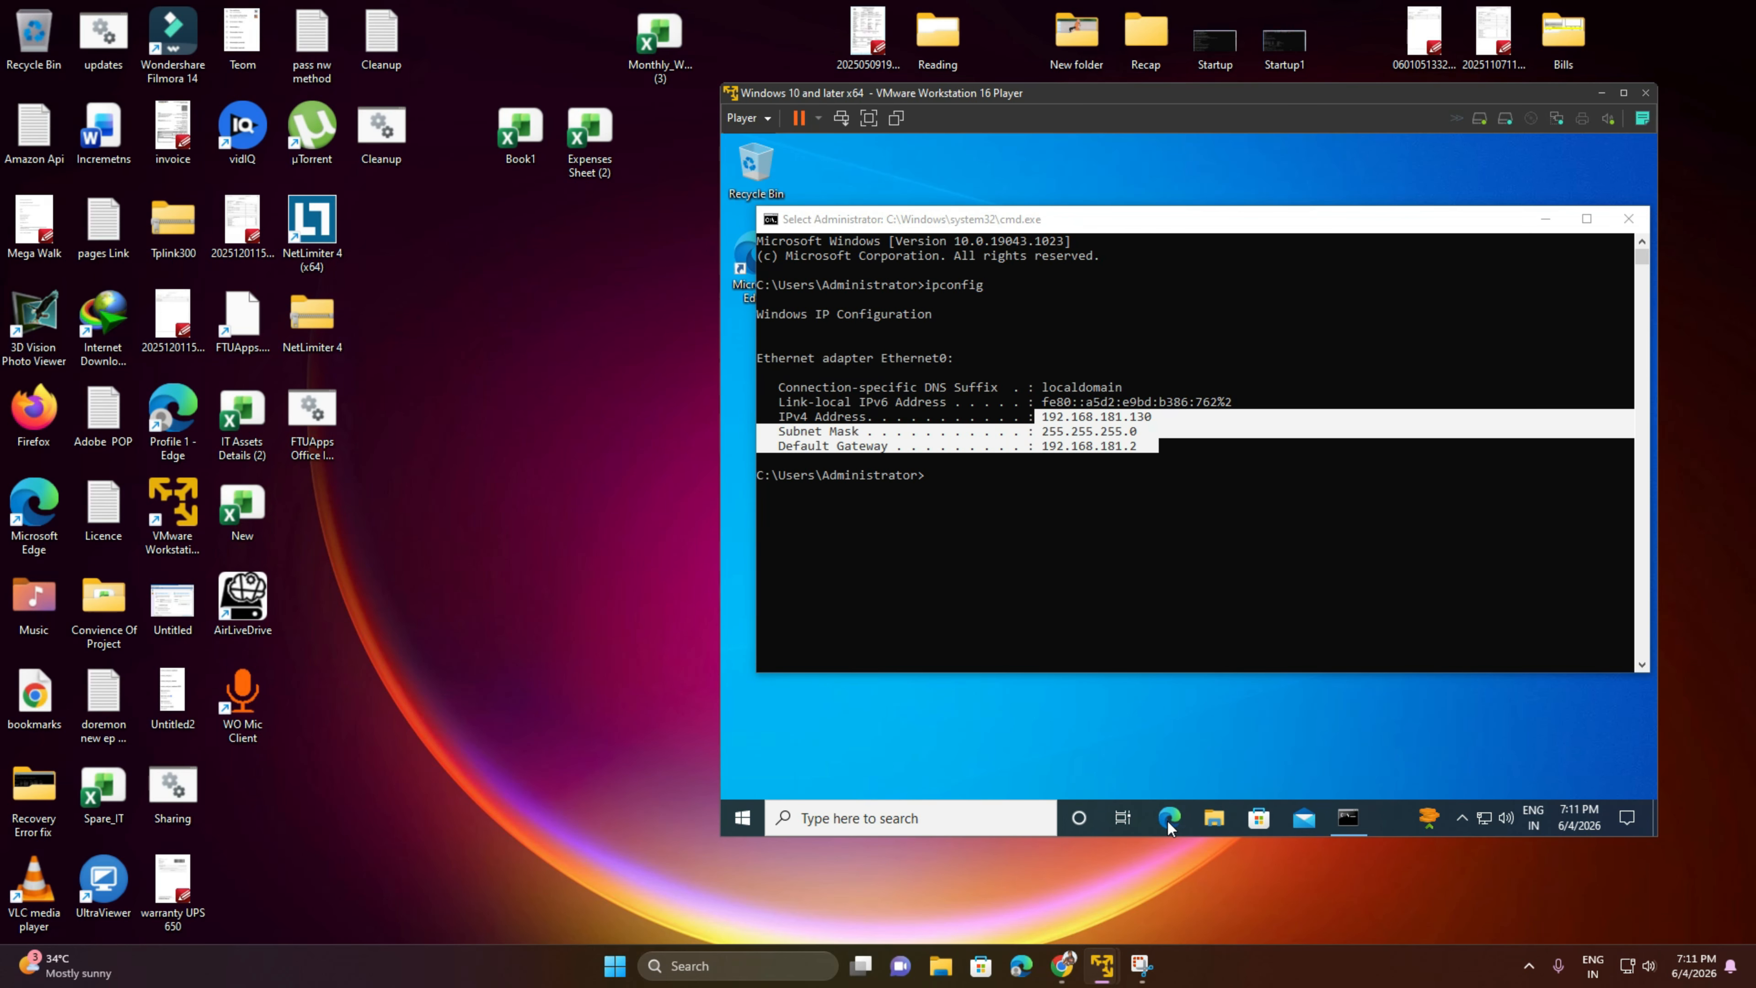
{"action": "left_click", "coordinate": [1386, 566]}
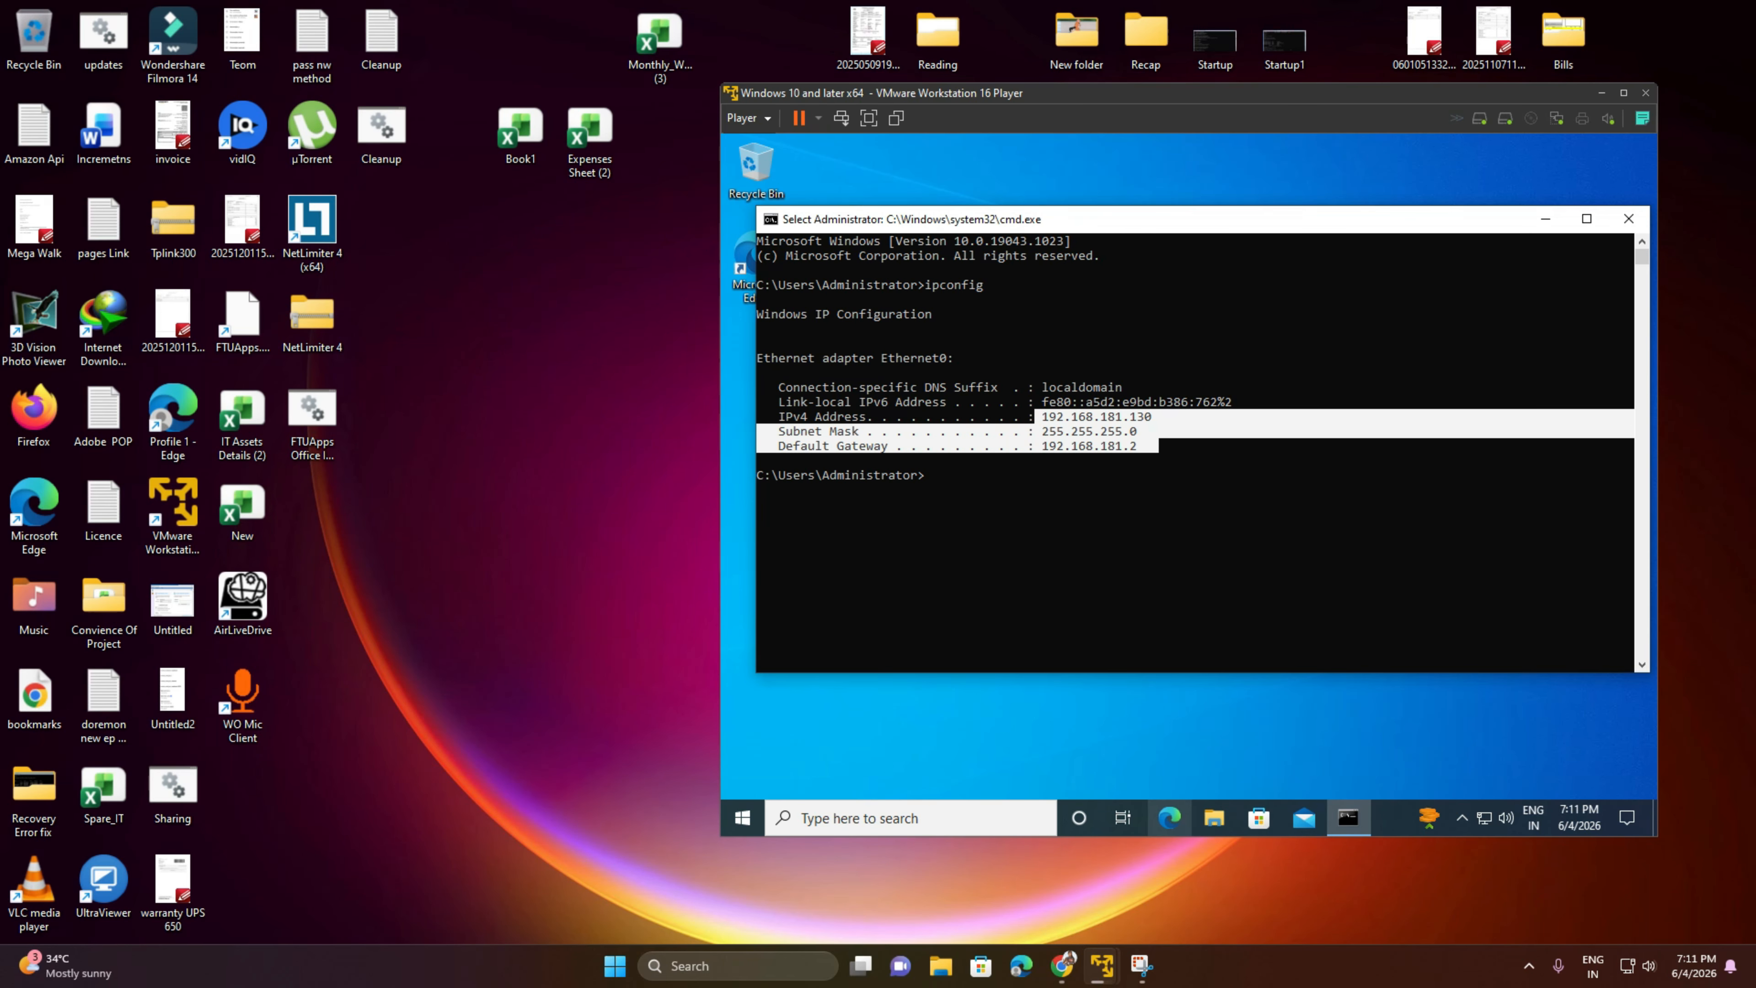
{"action": "left_click", "coordinate": [1382, 563]}
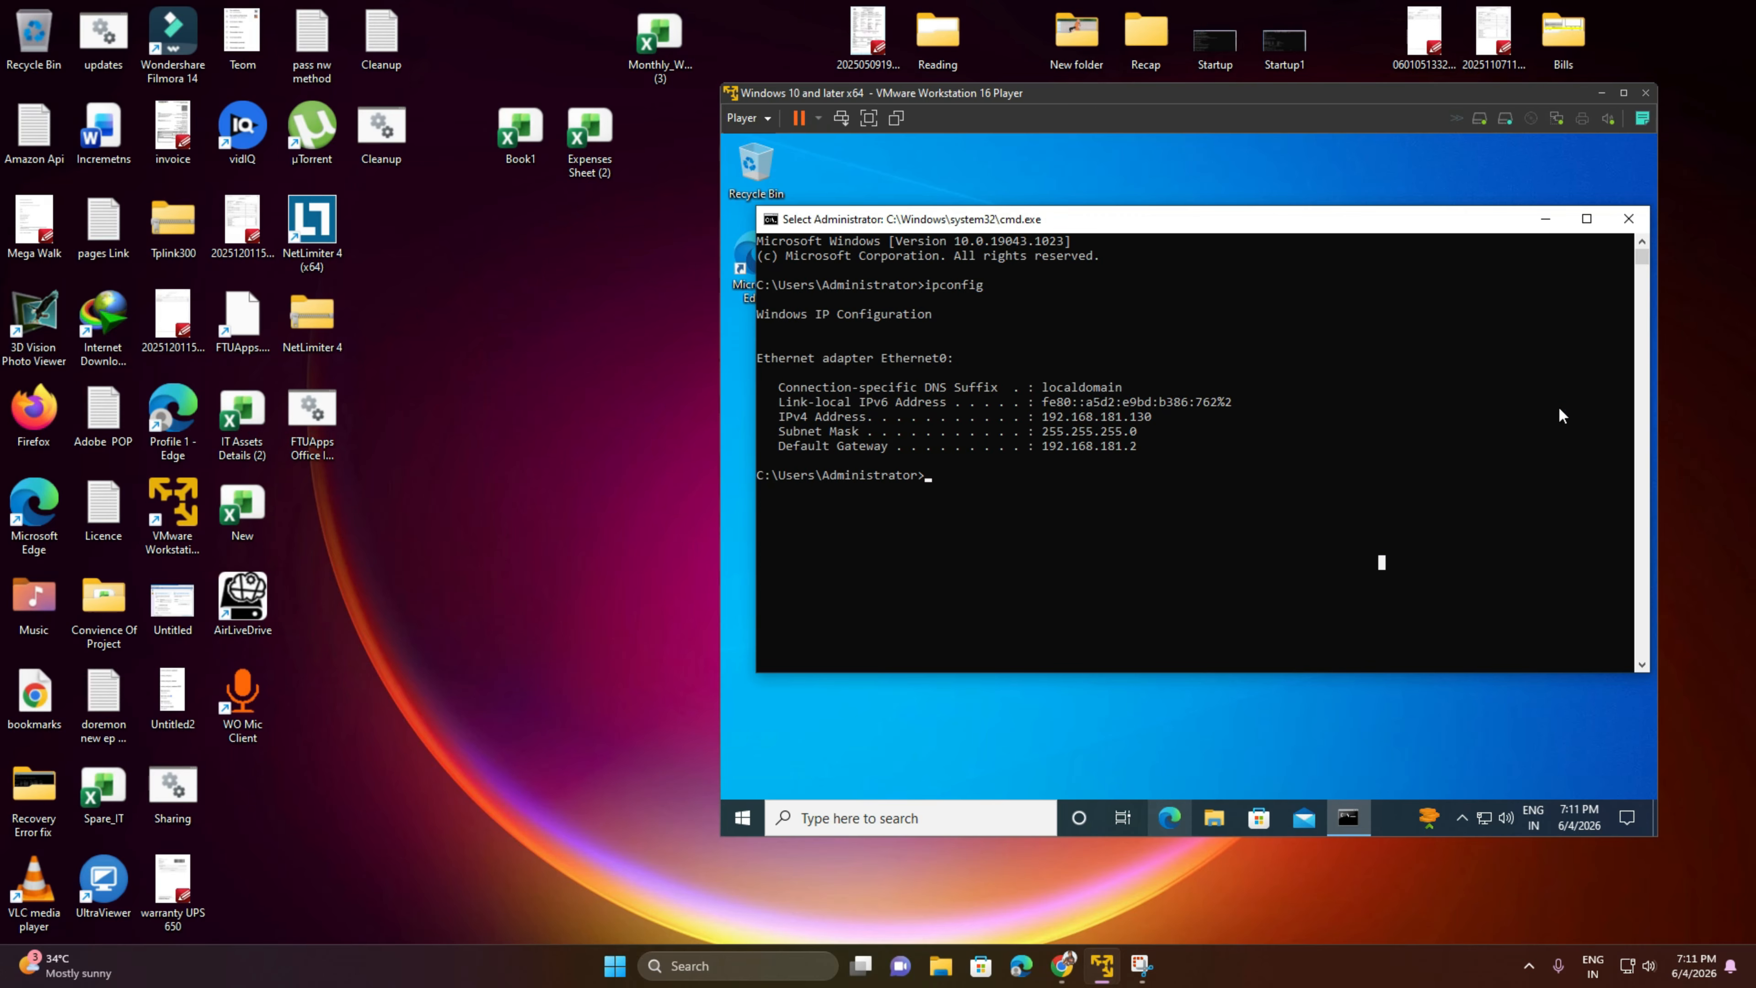
{"action": "left_click", "coordinate": [1543, 220]}
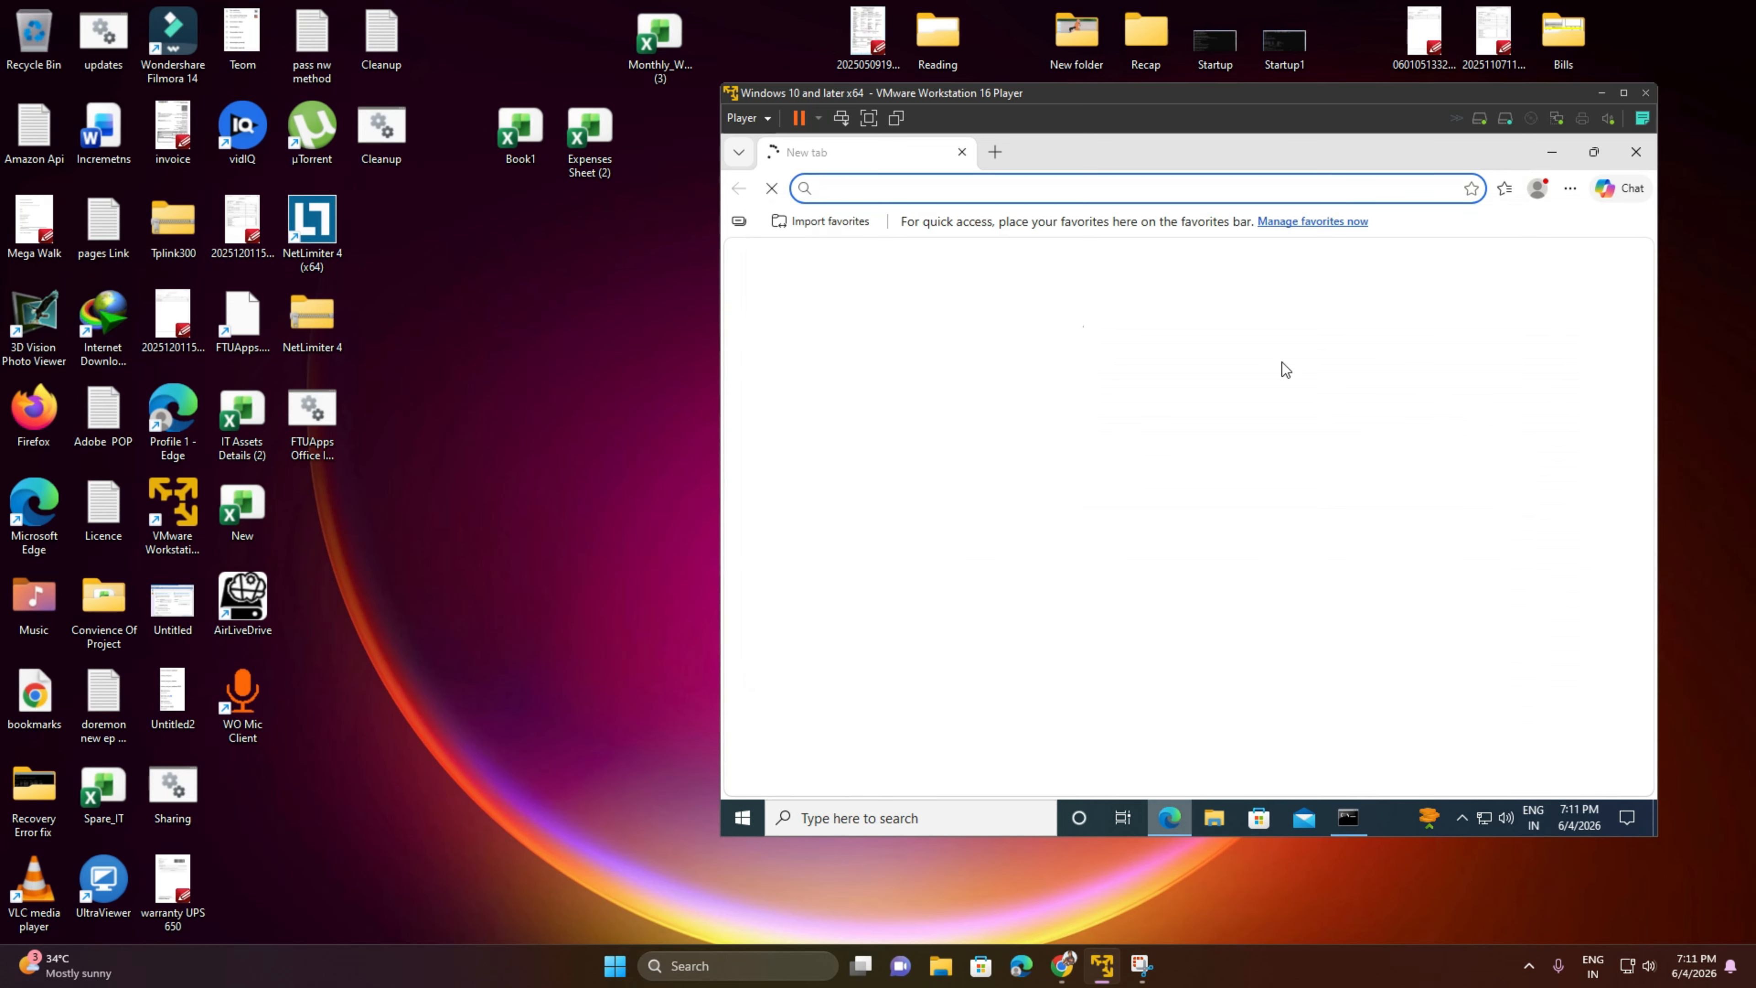
Open the UrBackup web interface at localhost:55414 in the virtual machine's browser.
{"action": "left_click", "coordinate": [892, 186]}
{"action": "type", "text": "local"}
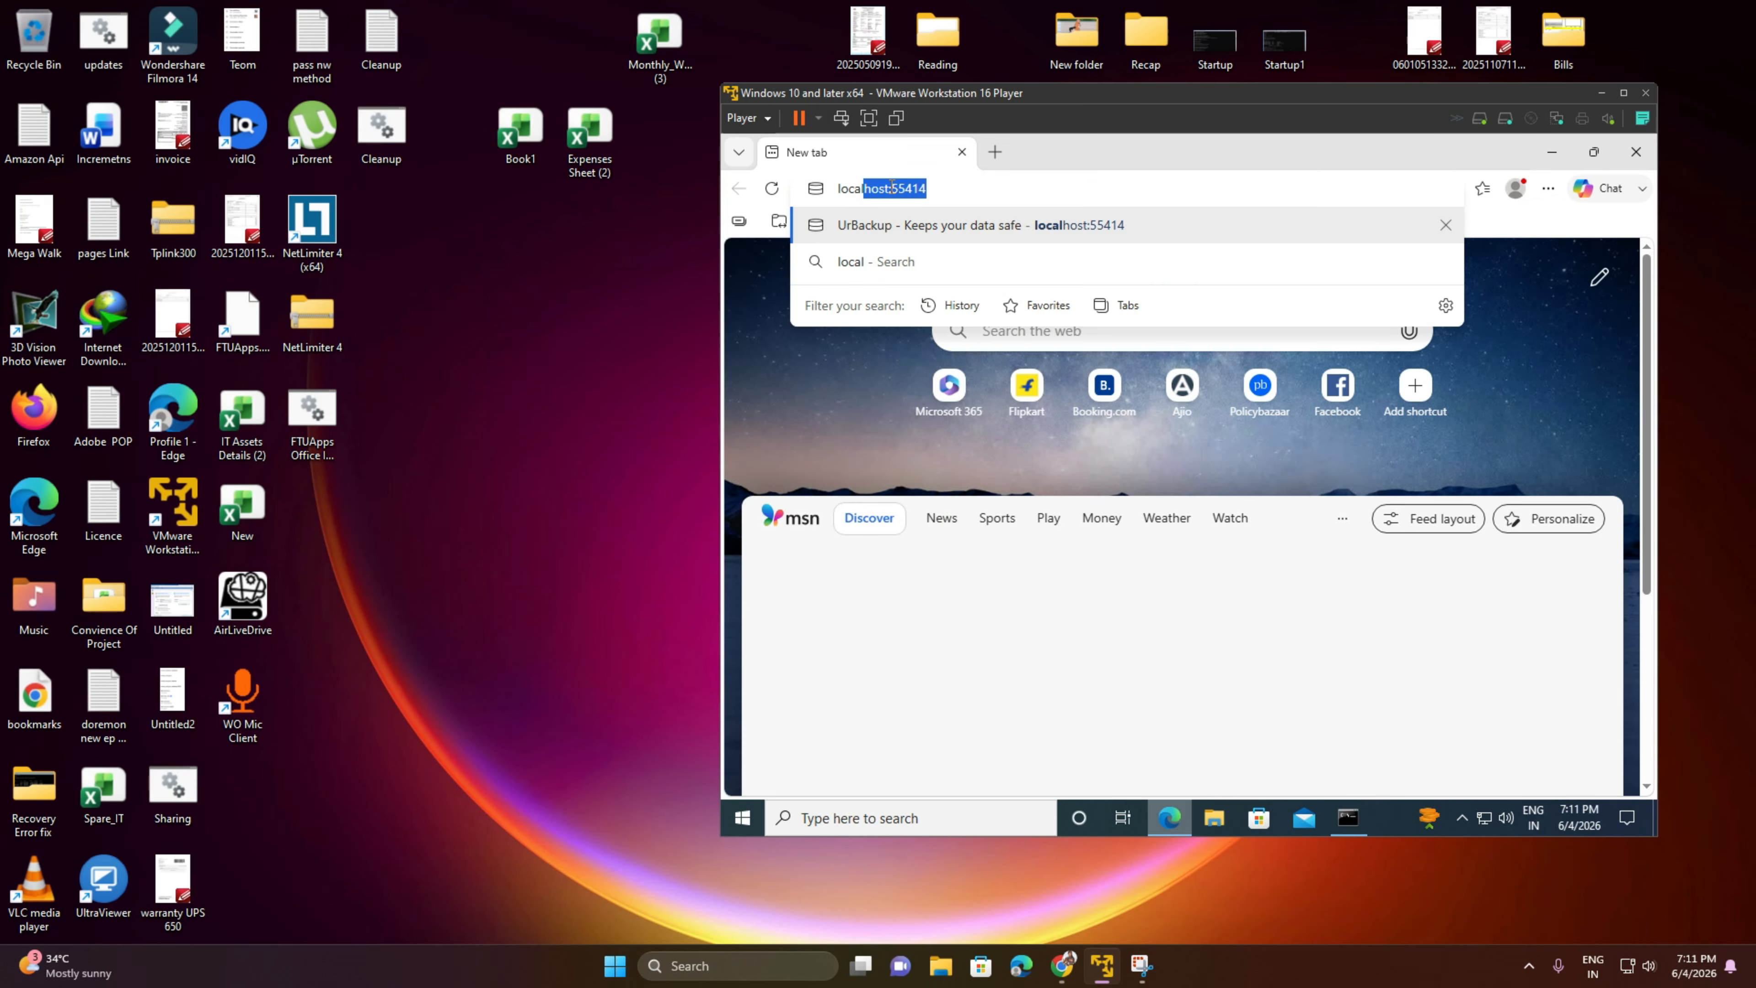
{"action": "key", "text": "Right"}
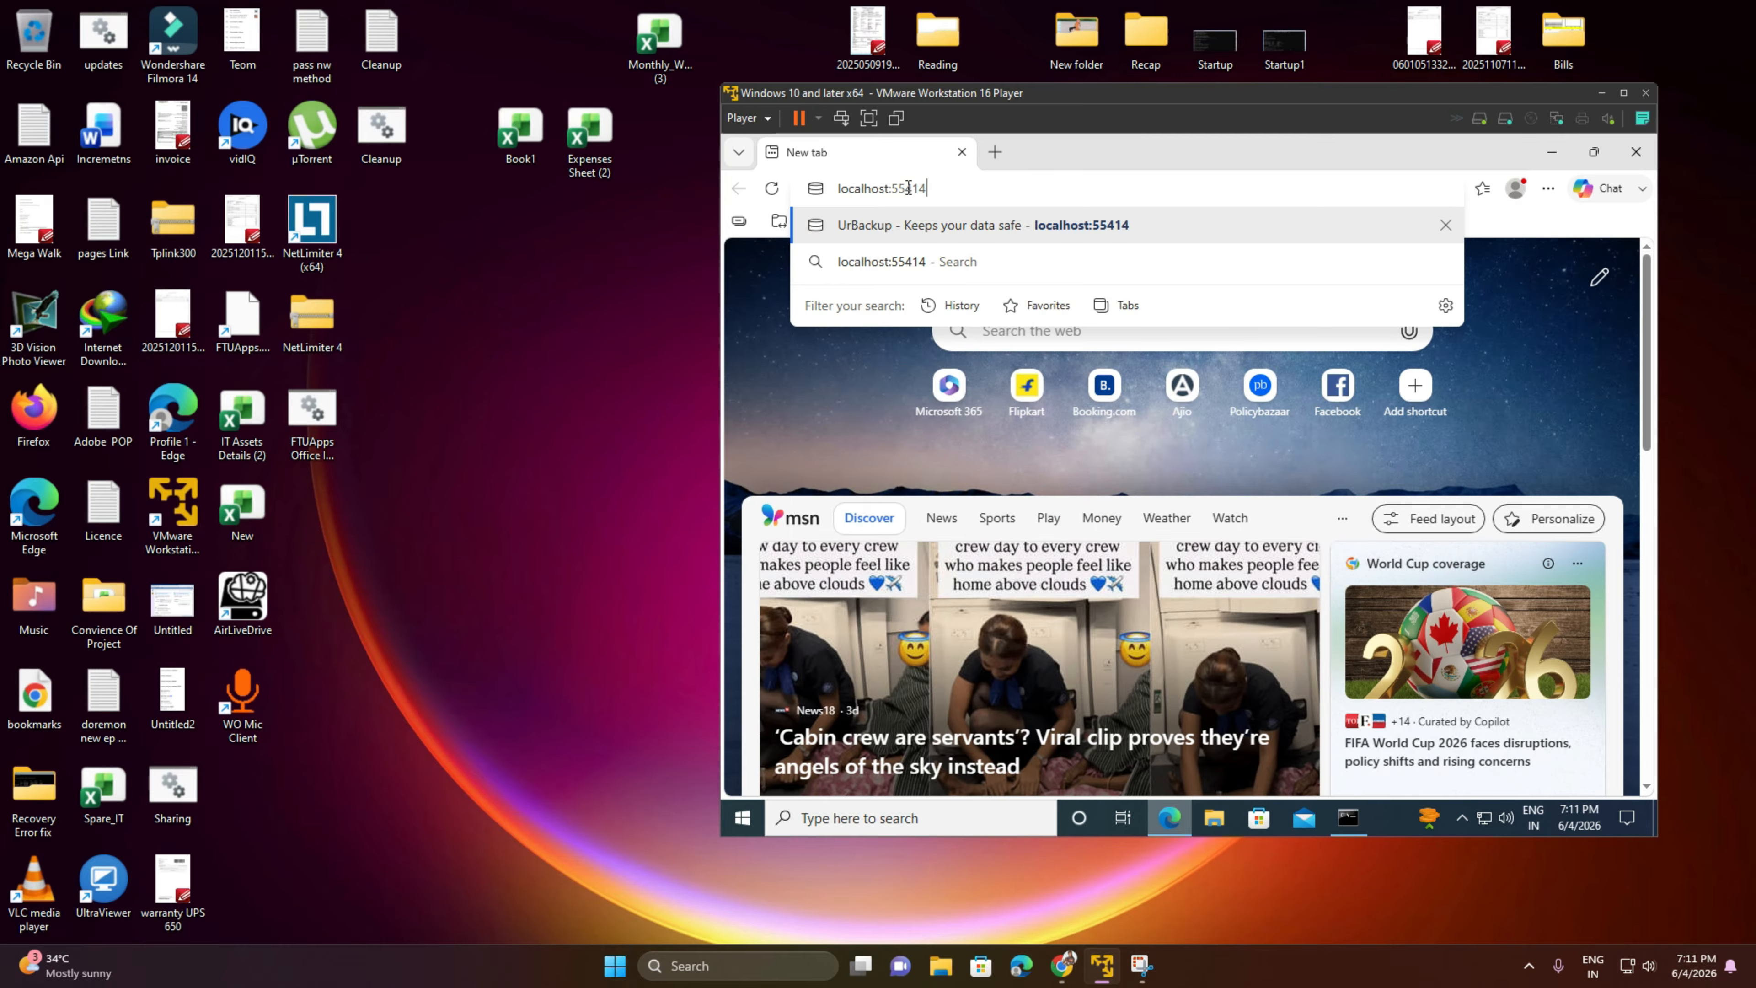
{"action": "left_click_drag", "start_coordinate": [888, 188], "coordinate": [960, 188]}
{"action": "left_click", "coordinate": [963, 188]}
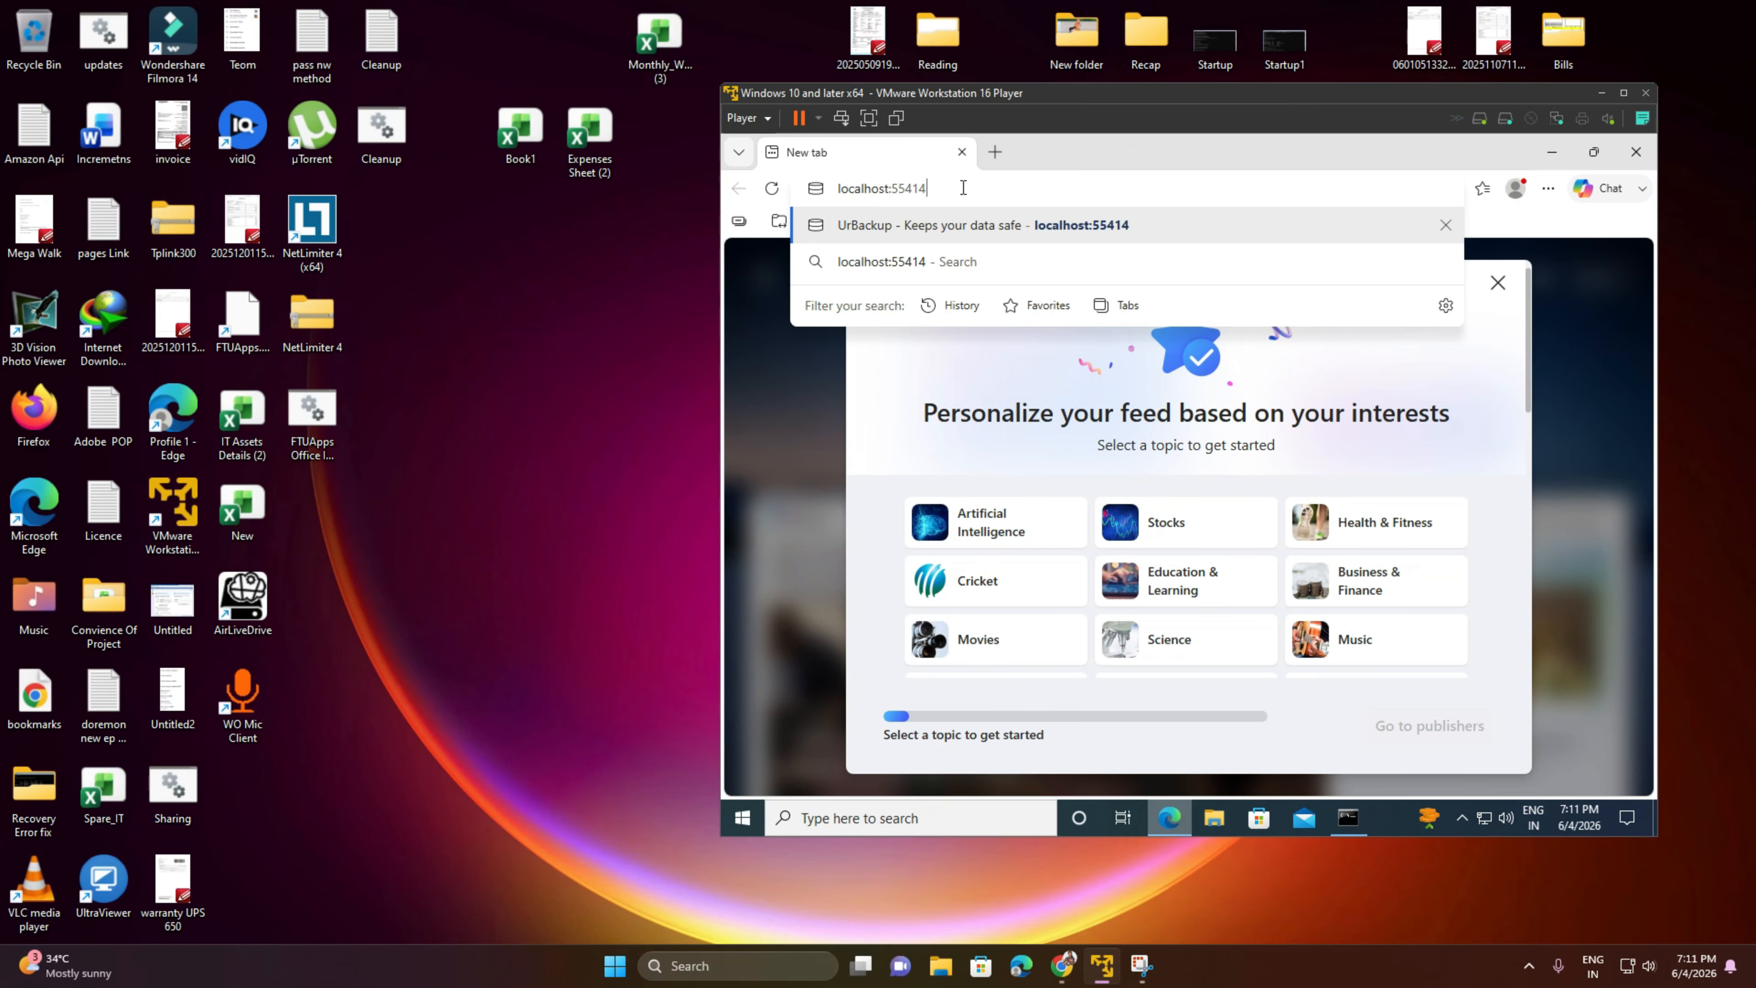
{"action": "key", "text": "Return"}
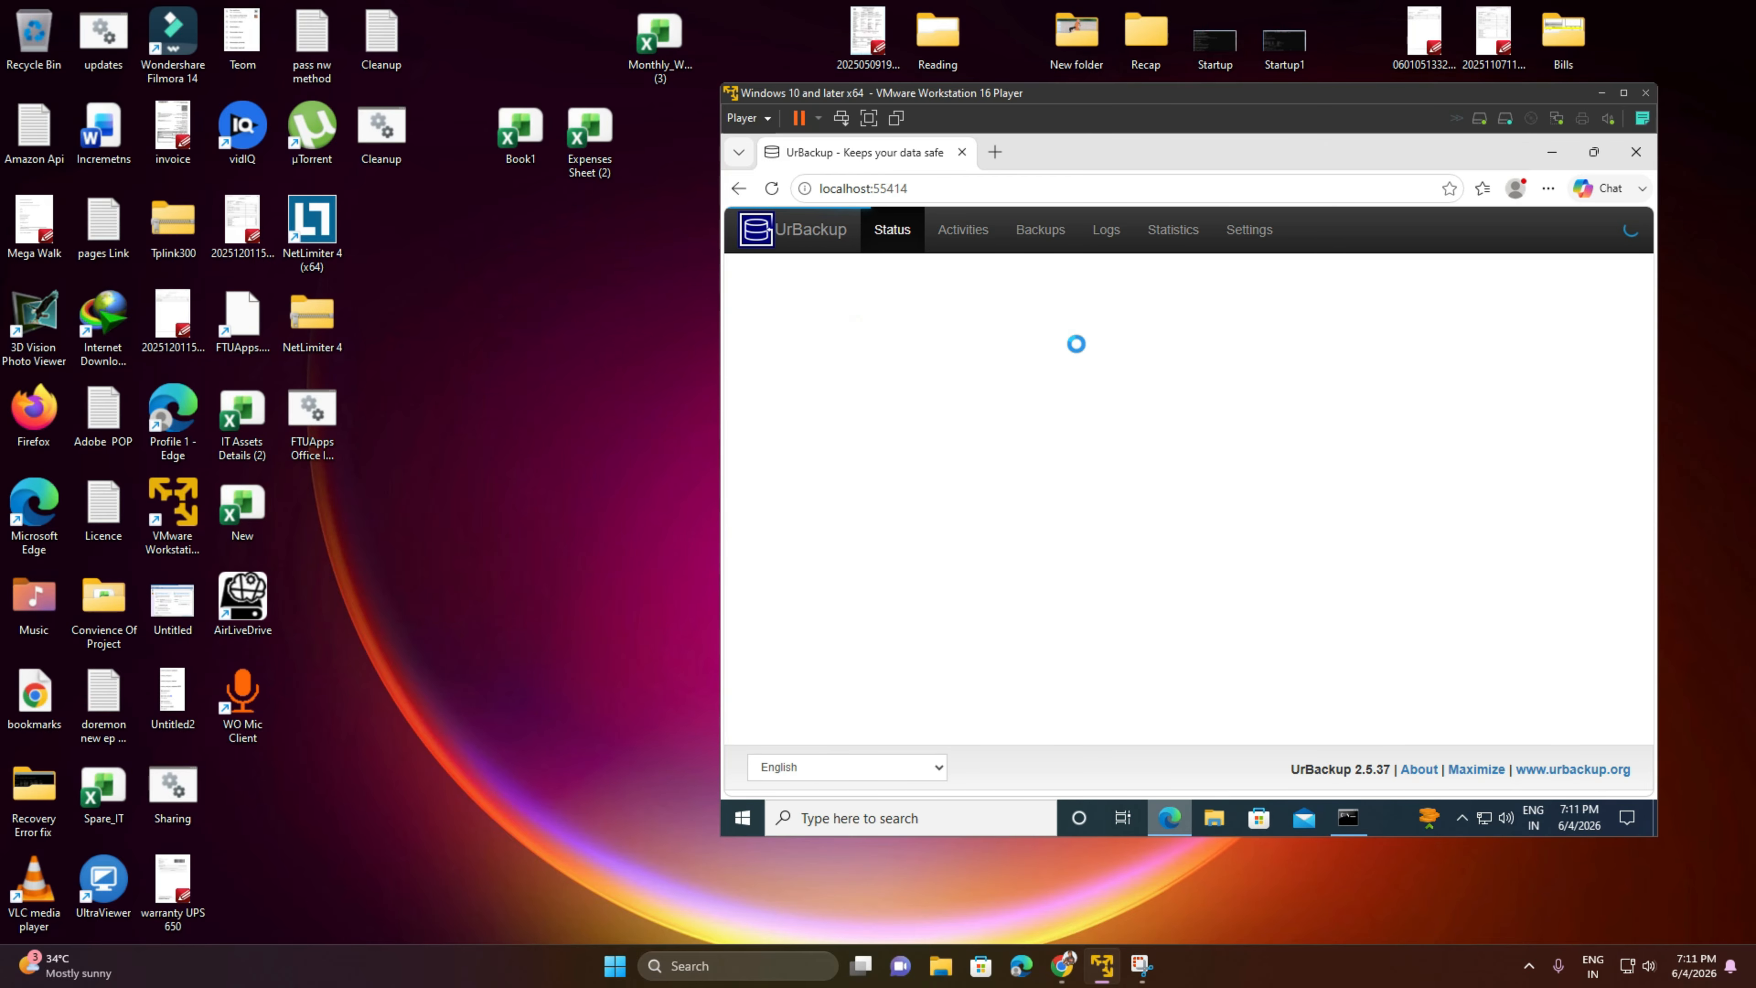
Try replacing the backup storage path in the UrBackup server settings with the copied path "D:\BackupTurnal", and go to the save option.
{"action": "left_click", "coordinate": [1263, 229]}
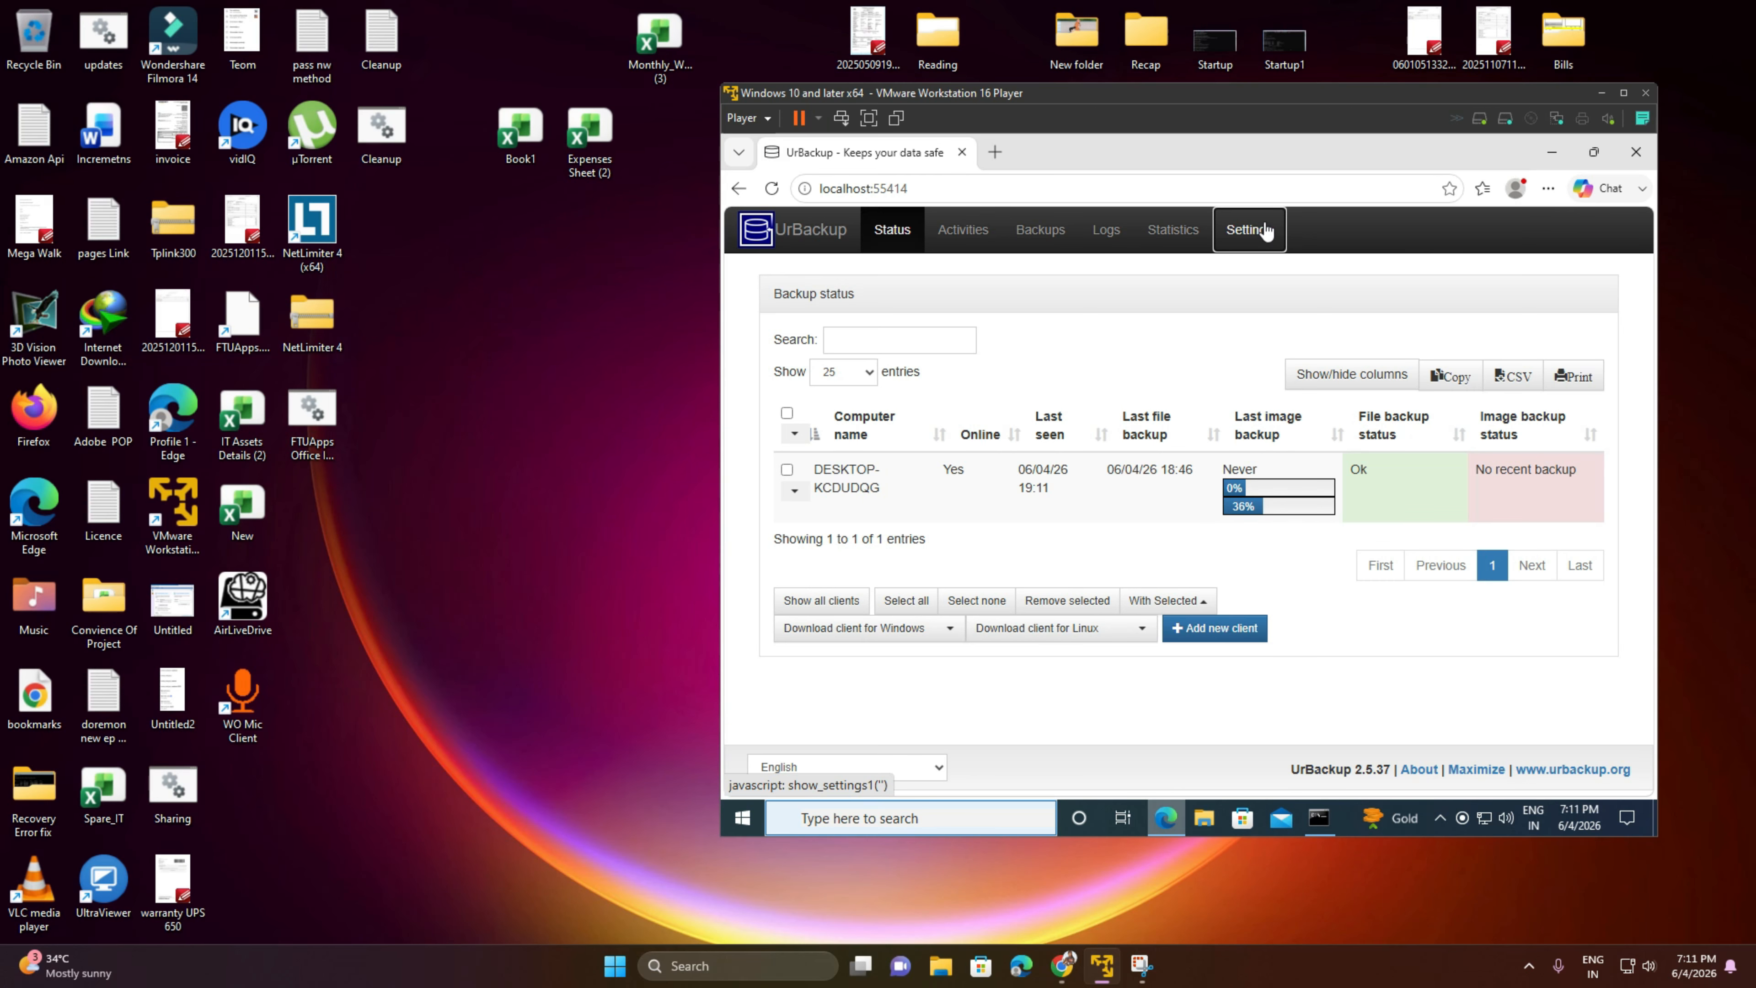
{"action": "left_click", "coordinate": [1269, 233]}
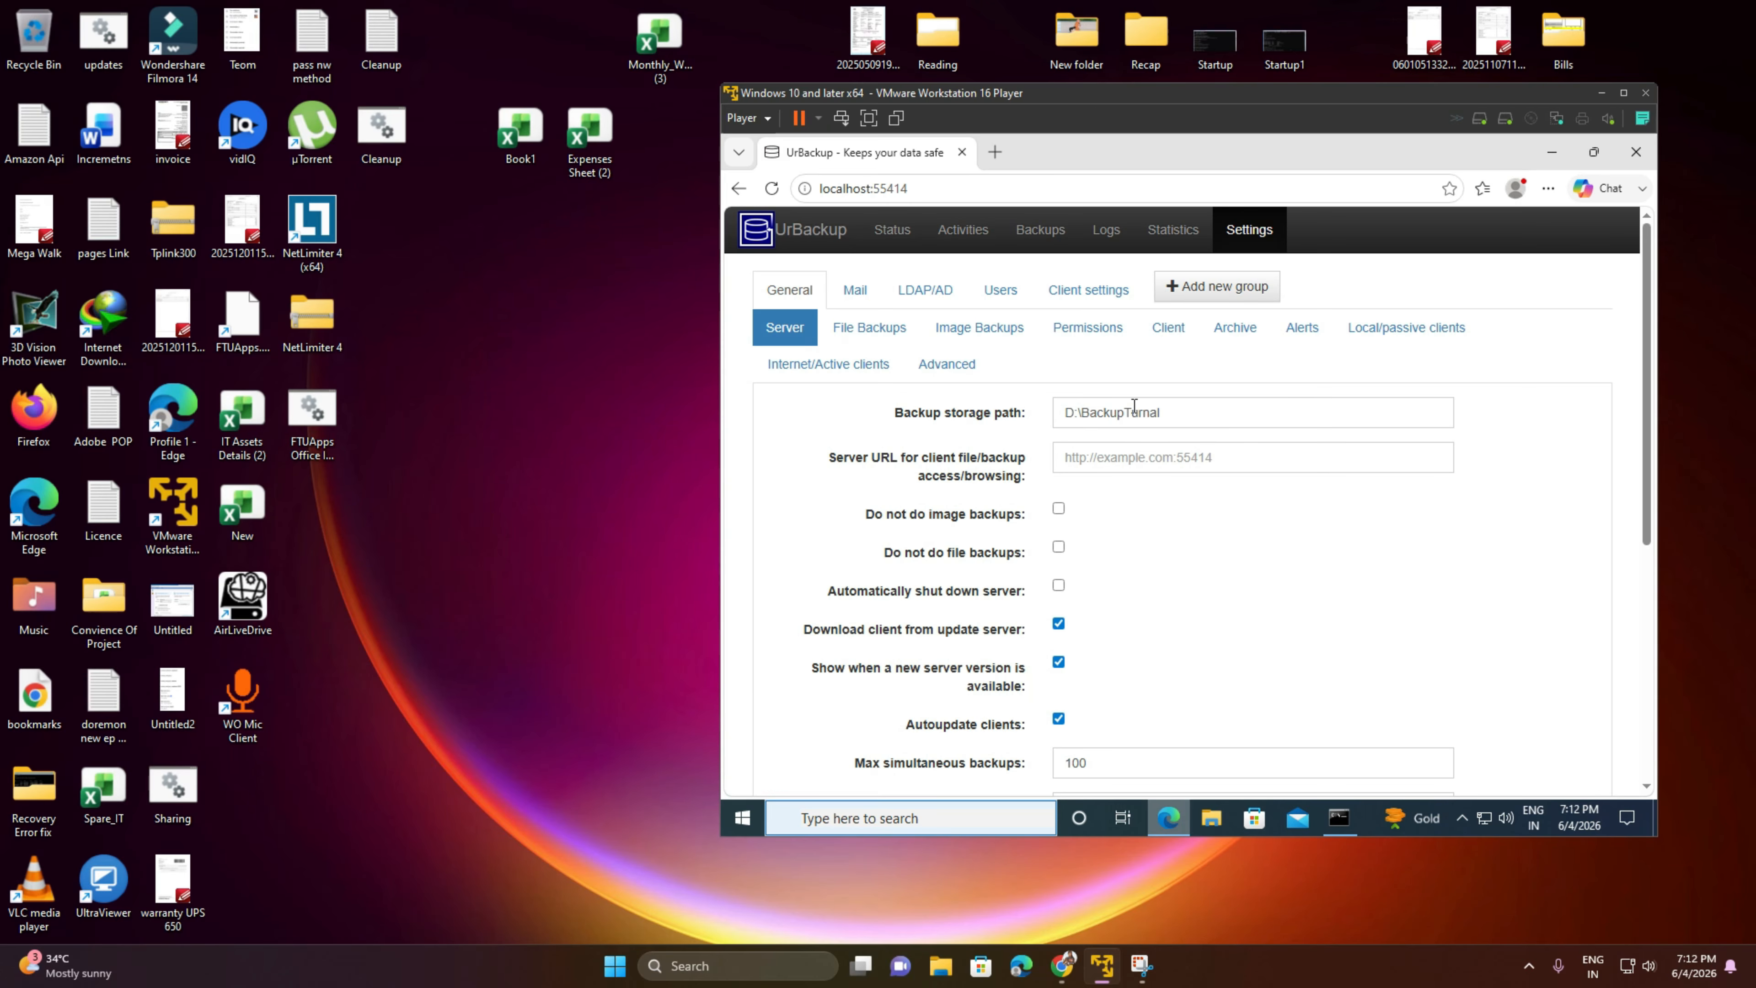
{"action": "left_click_drag", "start_coordinate": [1187, 409], "coordinate": [1045, 409]}
{"action": "left_click_drag", "start_coordinate": [1222, 409], "coordinate": [1030, 413]}
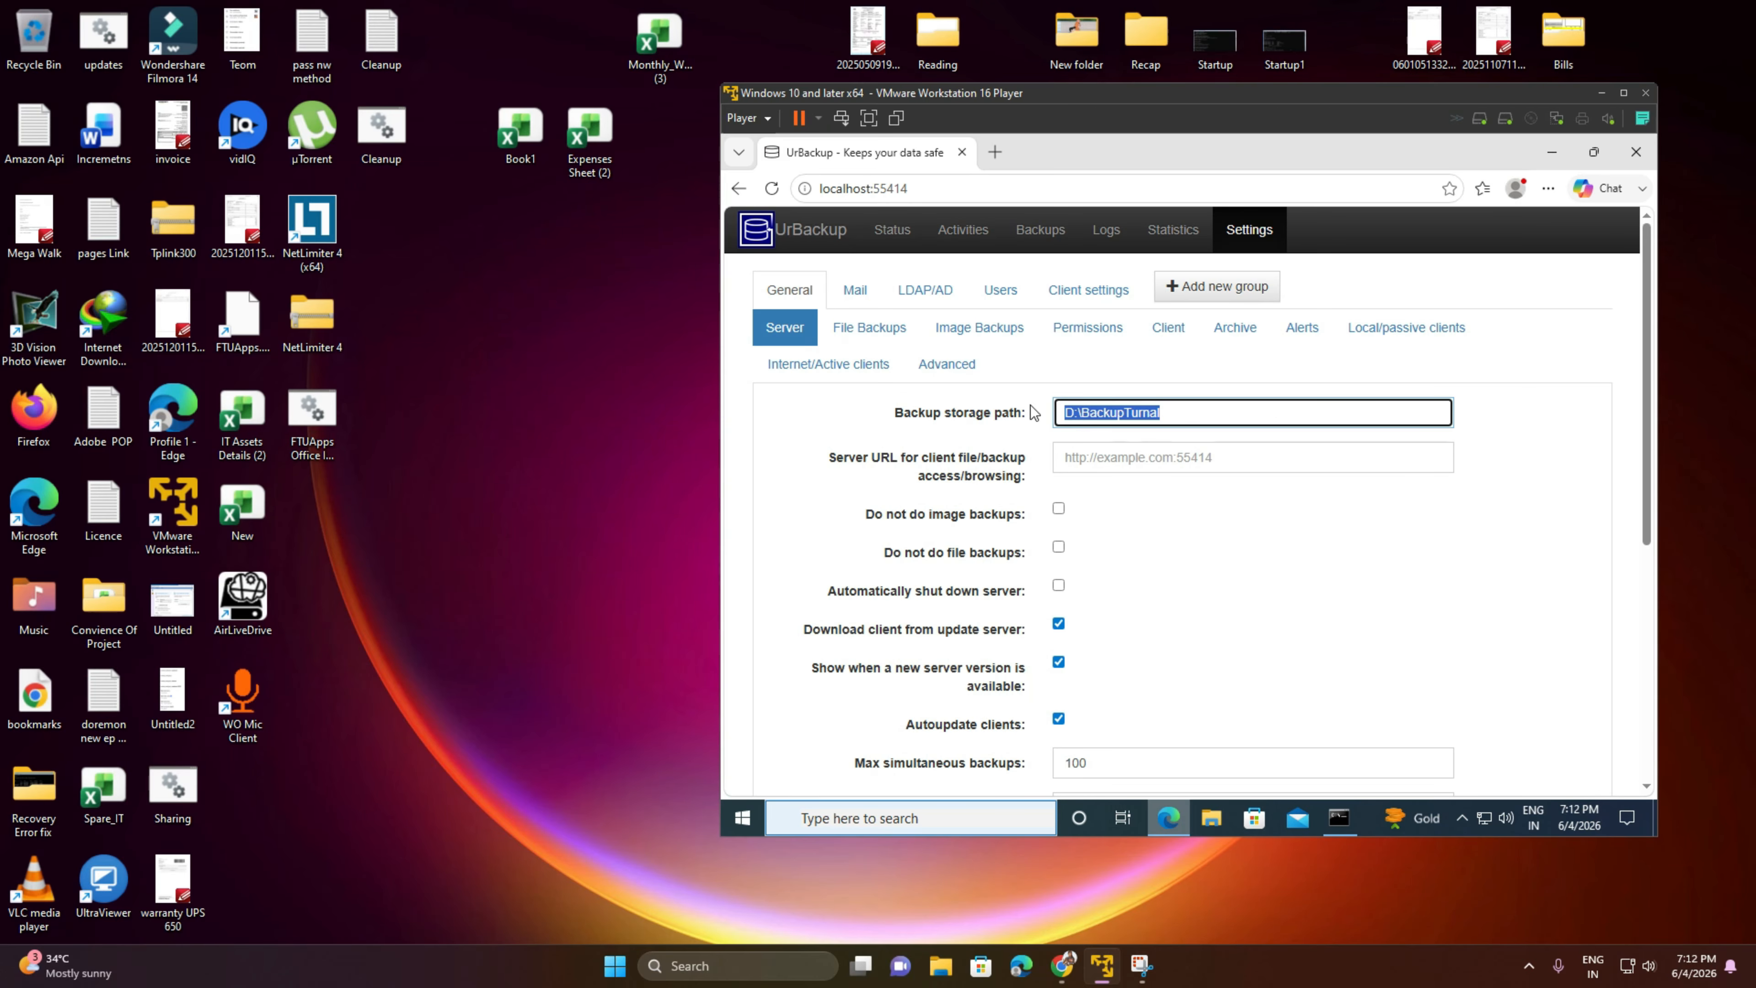
{"action": "right_click", "coordinate": [1141, 411]}
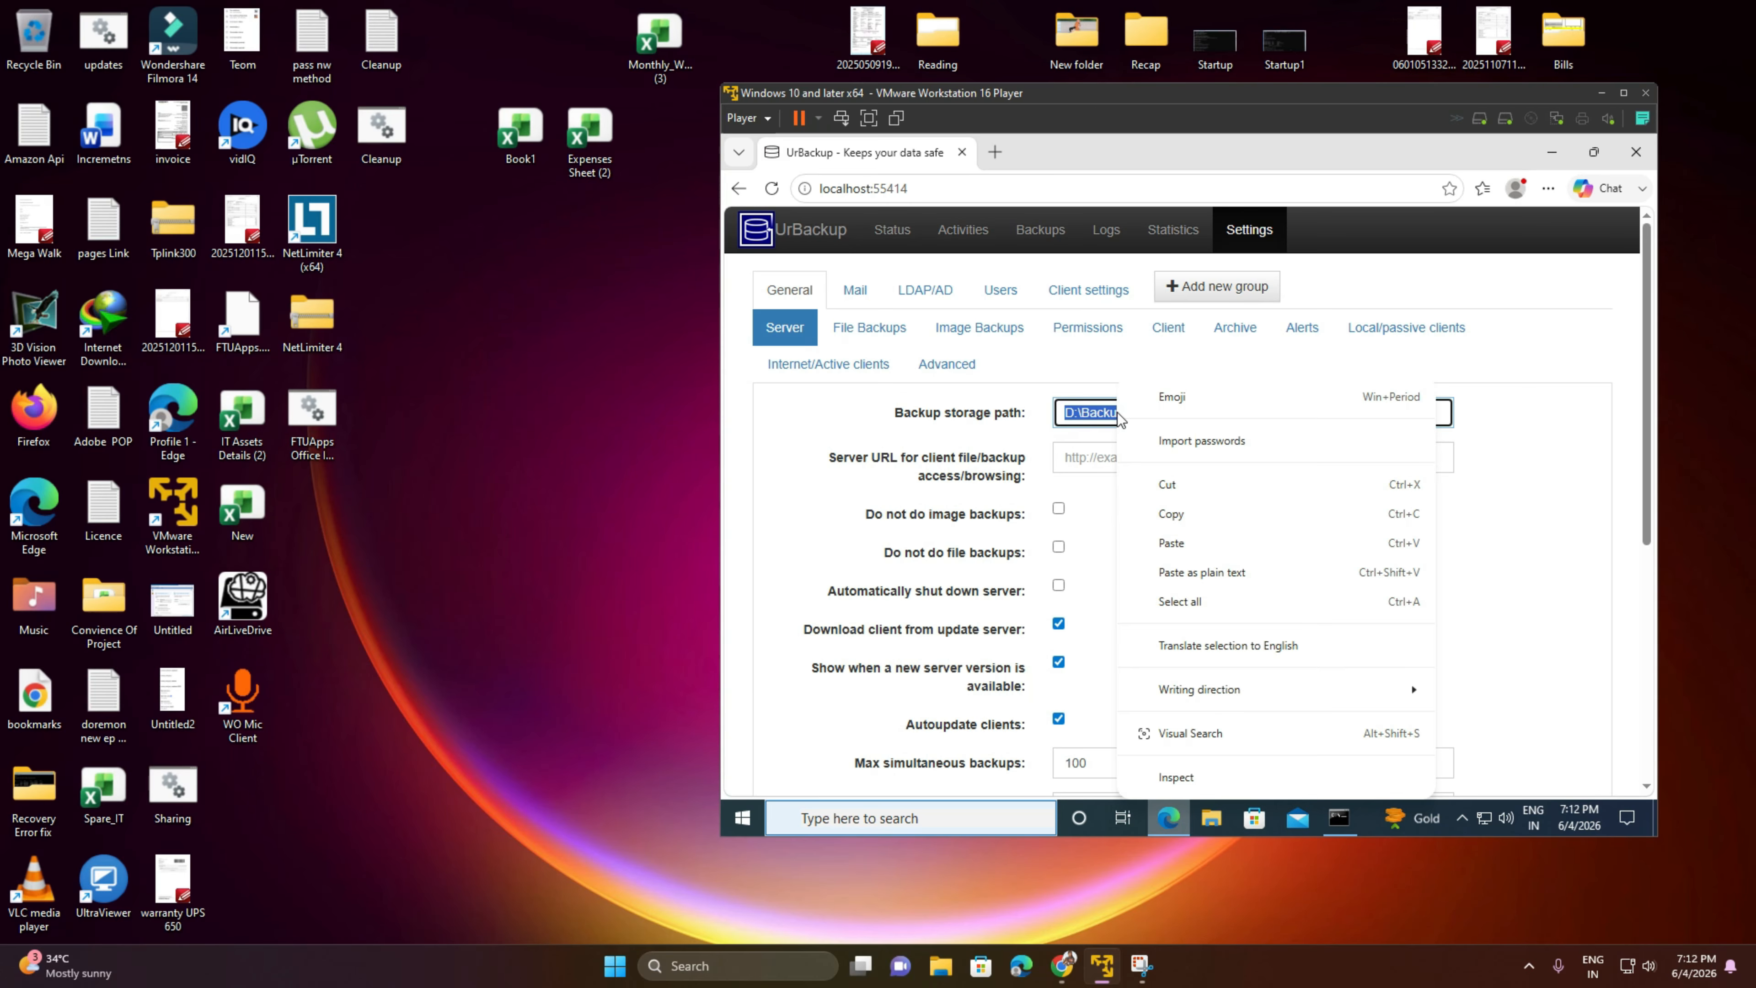
{"action": "left_click", "coordinate": [1169, 547]}
{"action": "key", "text": "ctrl+v"}
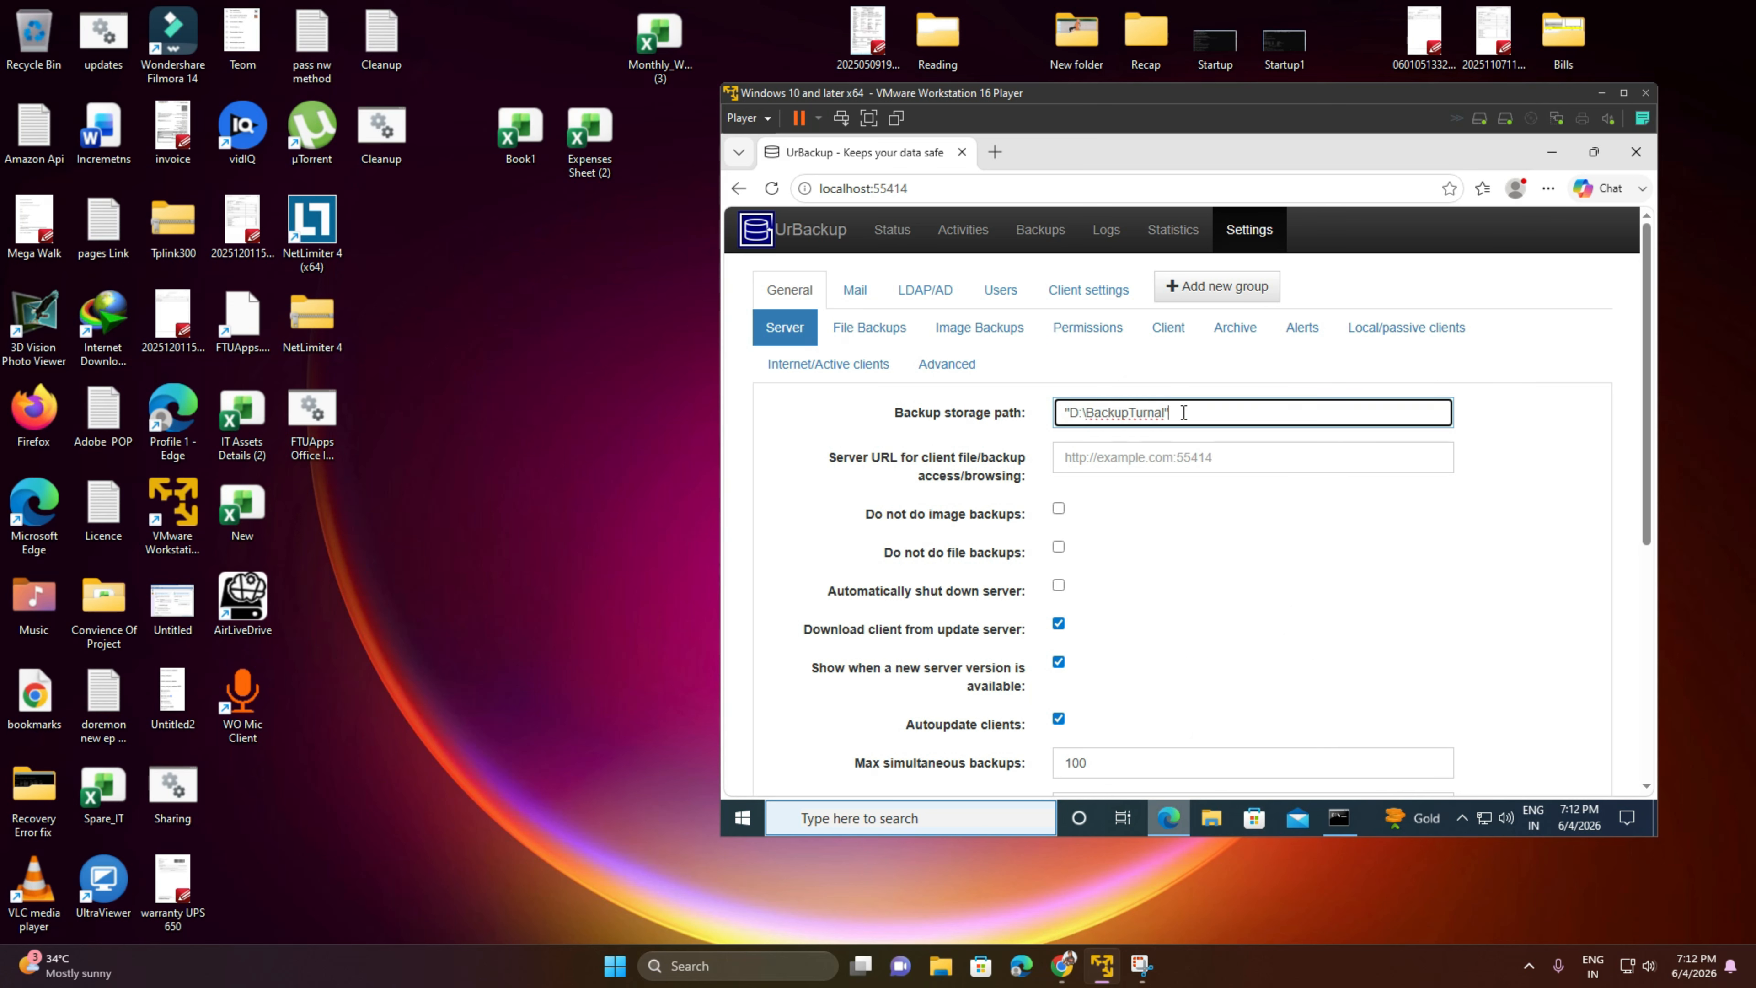
{"action": "scroll", "coordinate": [1280, 590], "scroll_direction": "down", "scroll_amount": 5}
{"action": "scroll", "coordinate": [1133, 401], "scroll_direction": "up", "scroll_amount": 3}
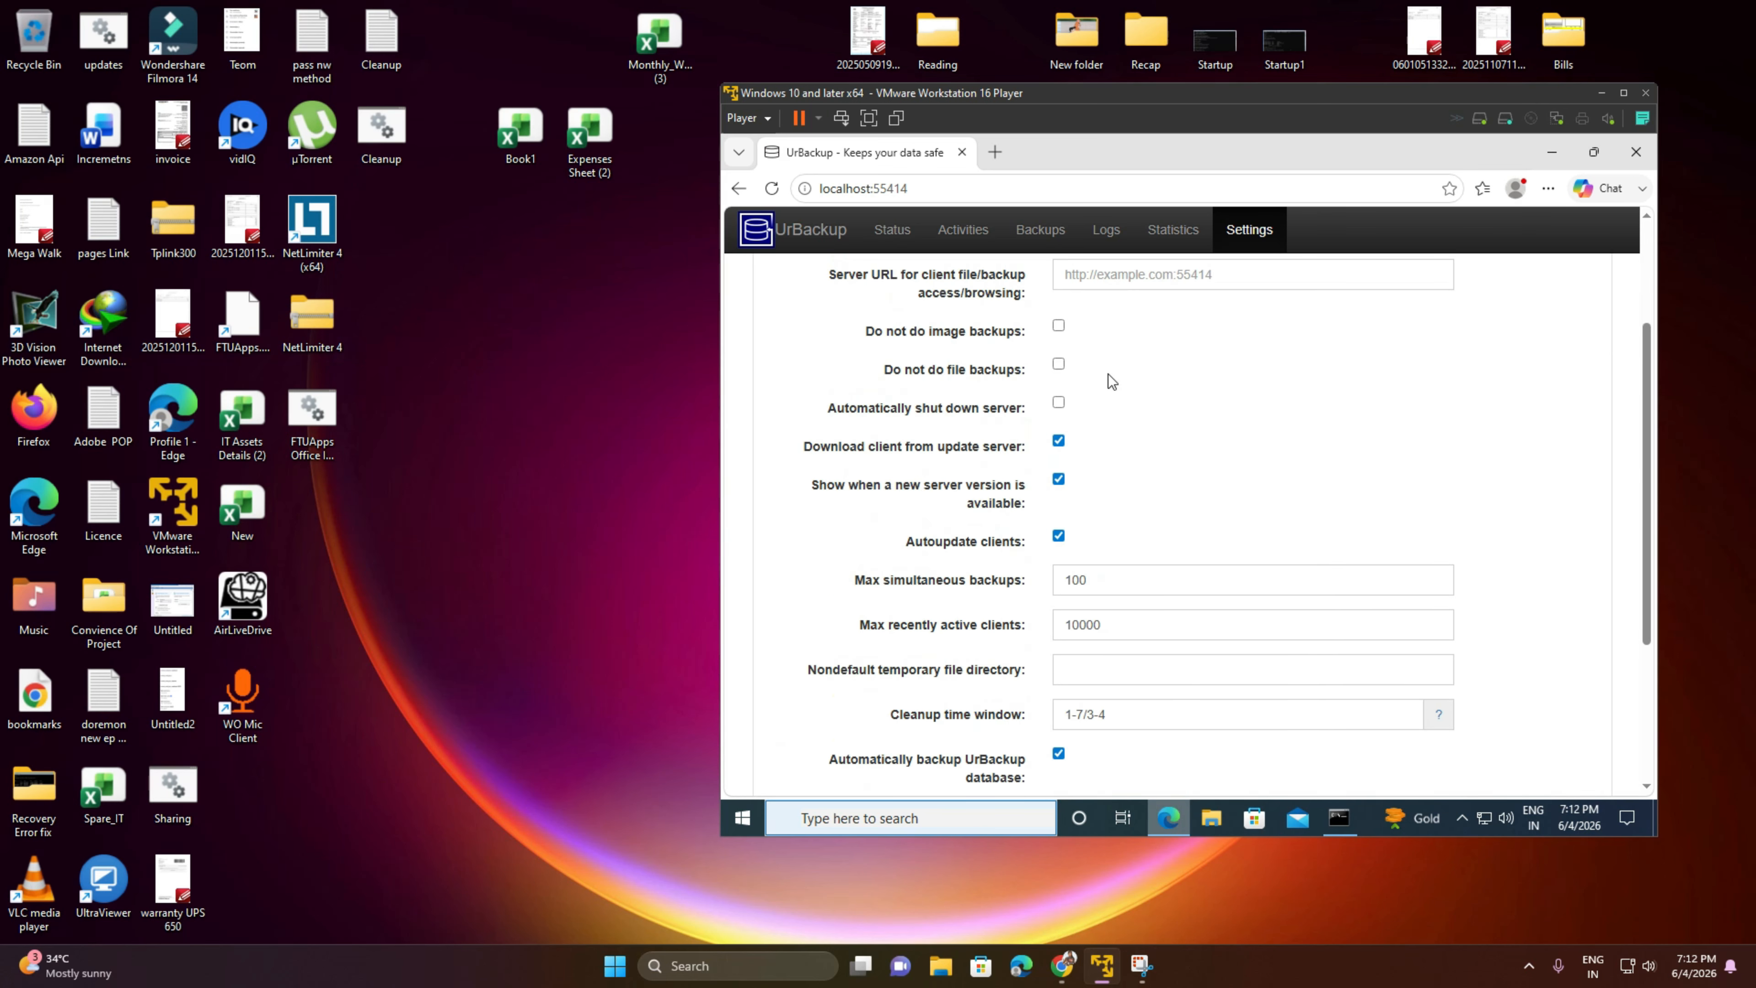
{"action": "scroll", "coordinate": [1404, 590], "scroll_direction": "down", "scroll_amount": 3}
{"action": "scroll", "coordinate": [1403, 590], "scroll_direction": "down", "scroll_amount": 1}
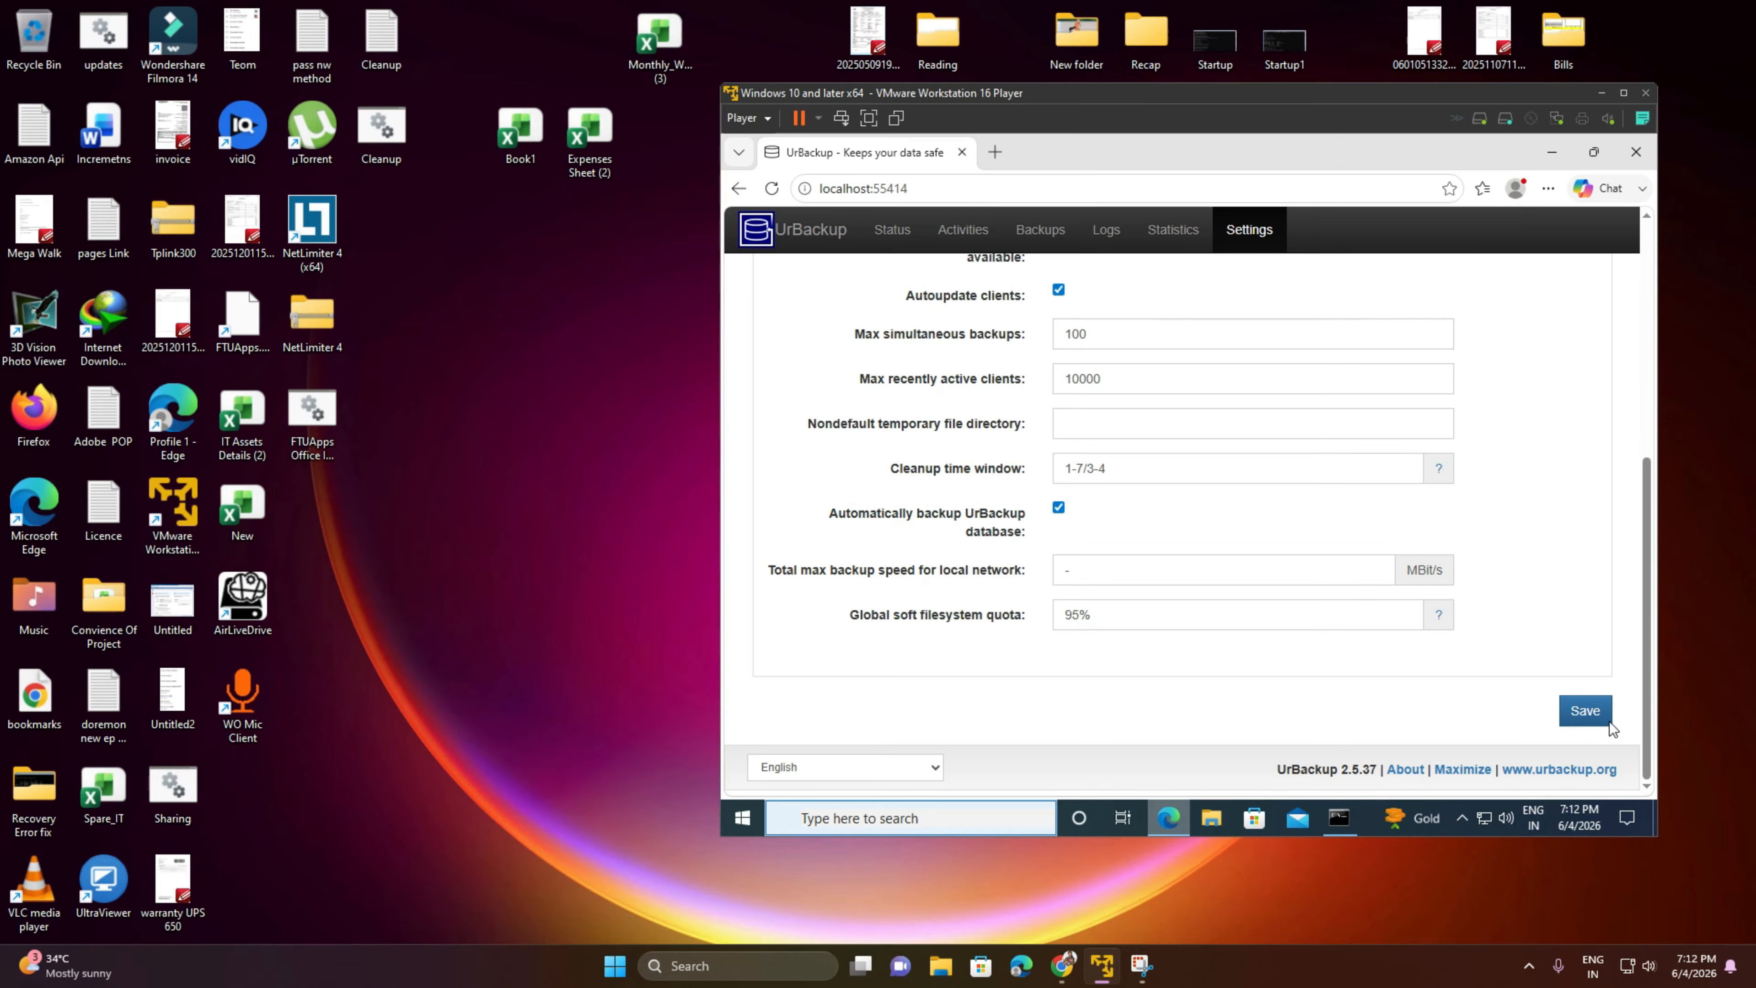
Look through the Status, Activities, Backups, Statistics and Settings pages of UrBackup.
{"action": "left_click", "coordinate": [904, 230]}
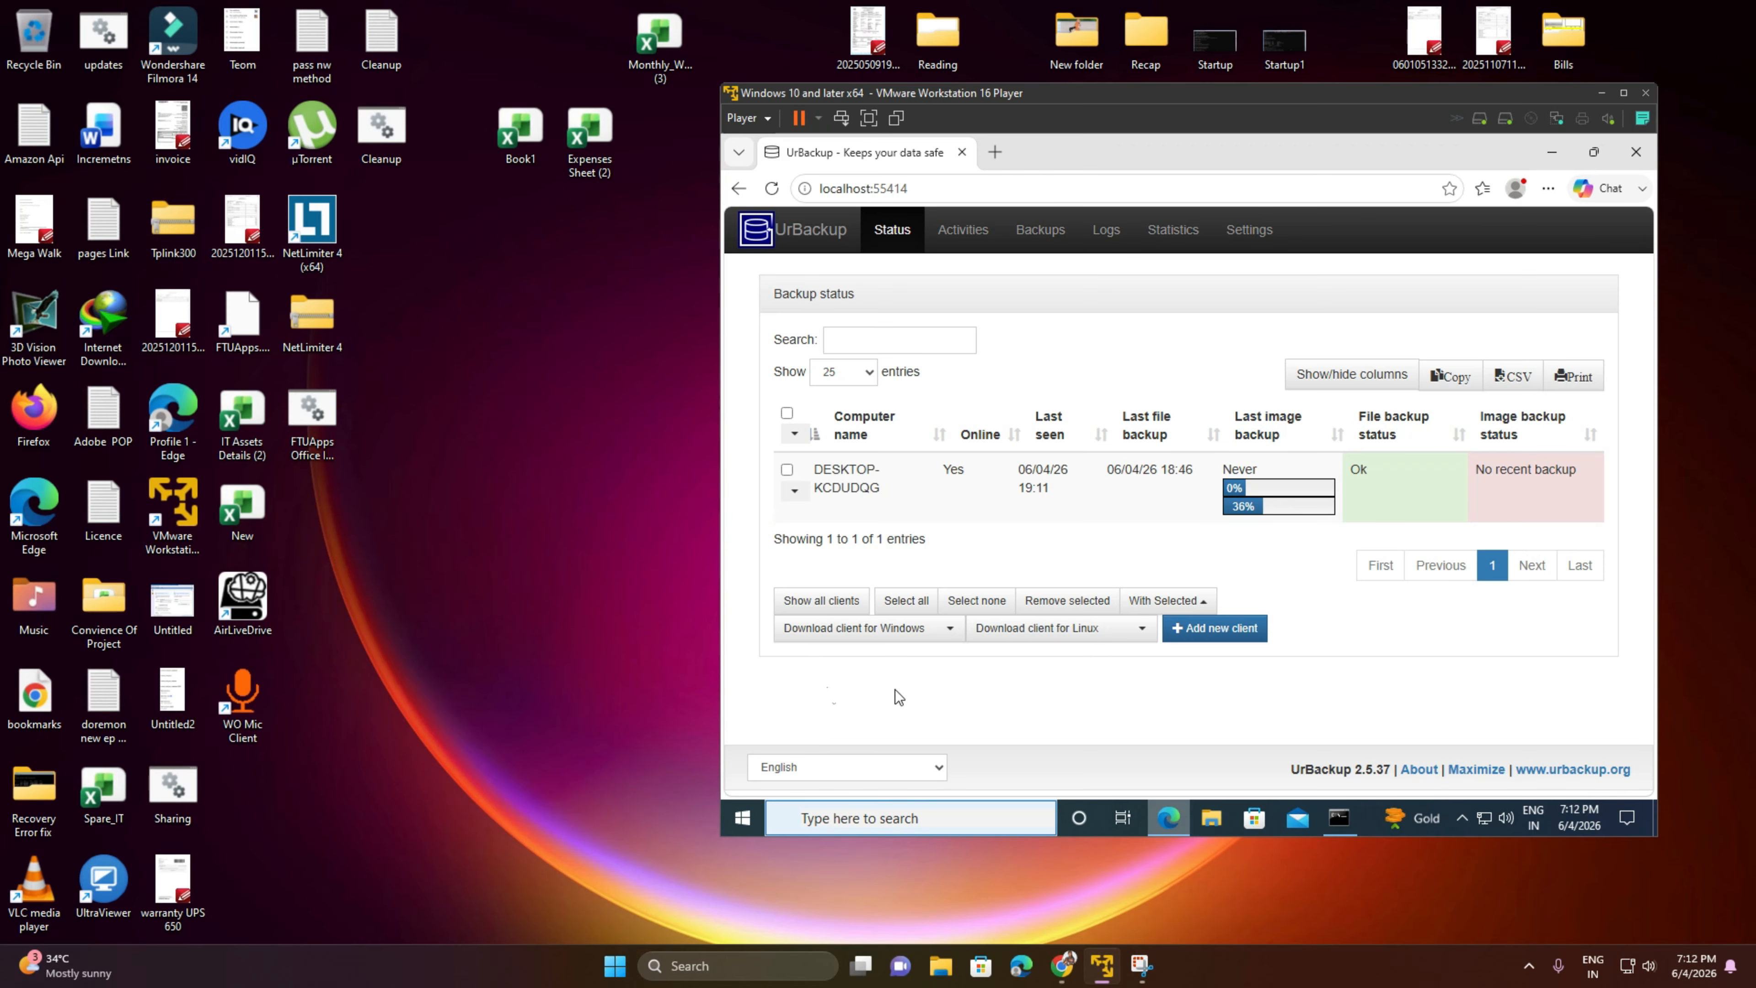
{"action": "left_click", "coordinate": [961, 230]}
{"action": "left_click", "coordinate": [1056, 232]}
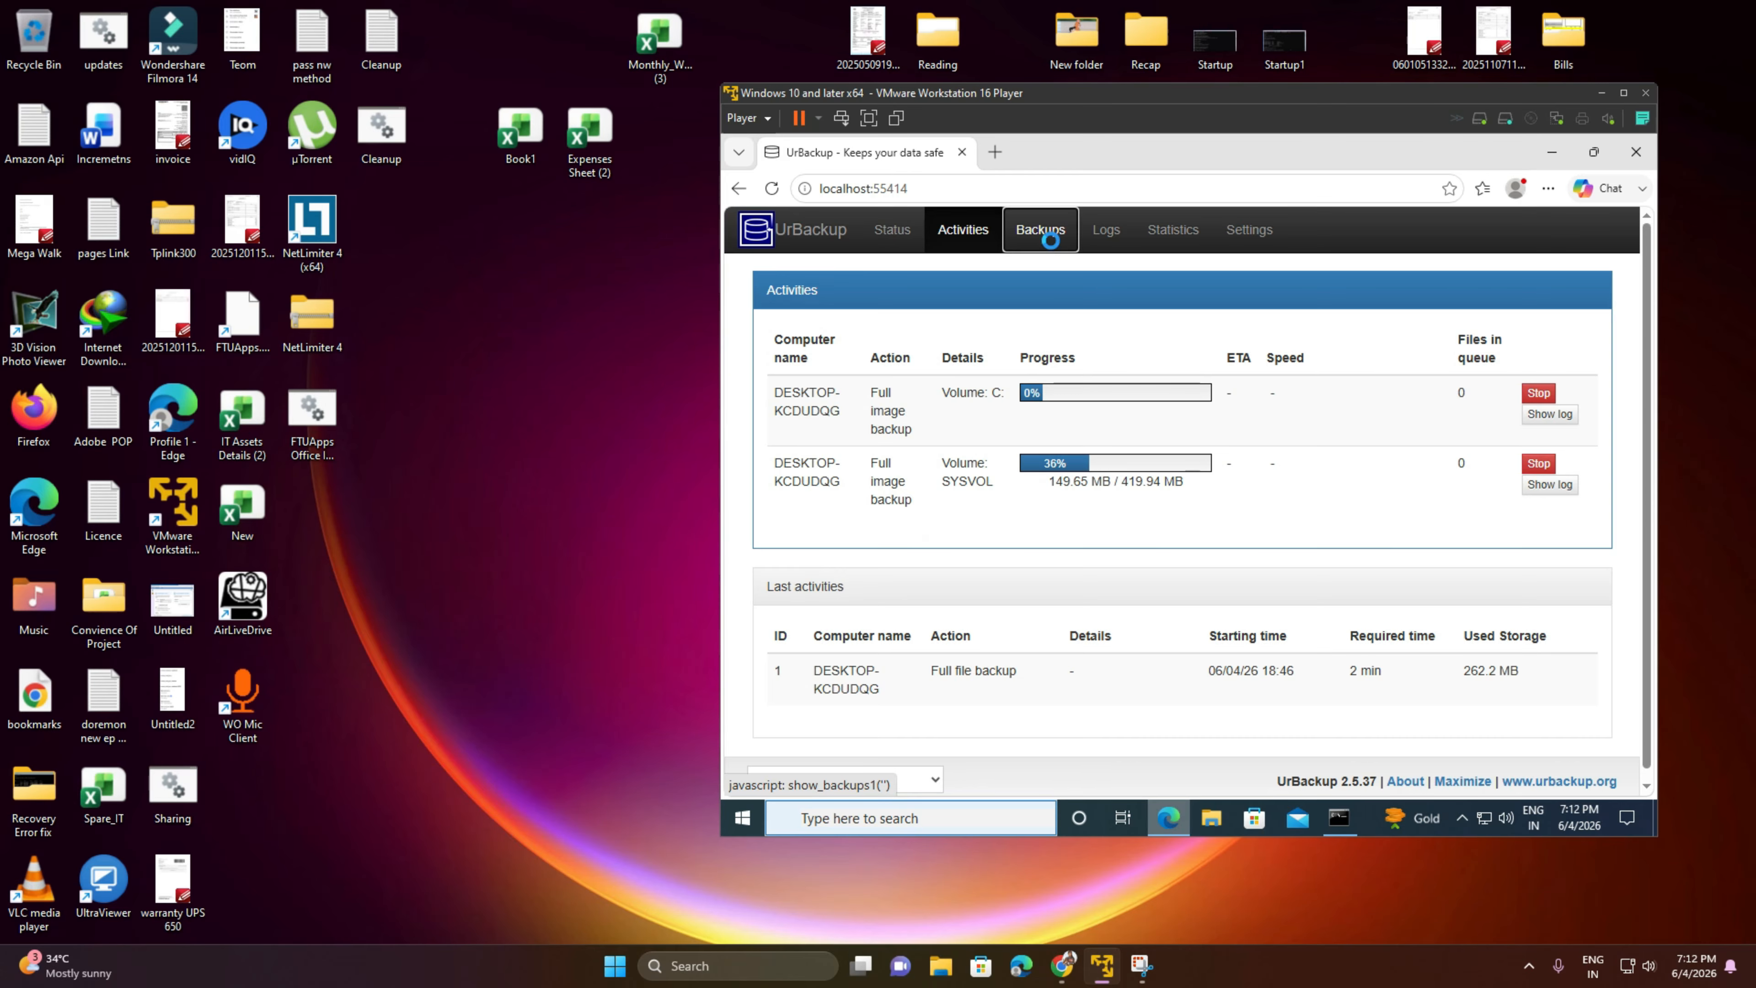
{"action": "left_click", "coordinate": [1173, 230]}
{"action": "left_click", "coordinate": [1248, 230]}
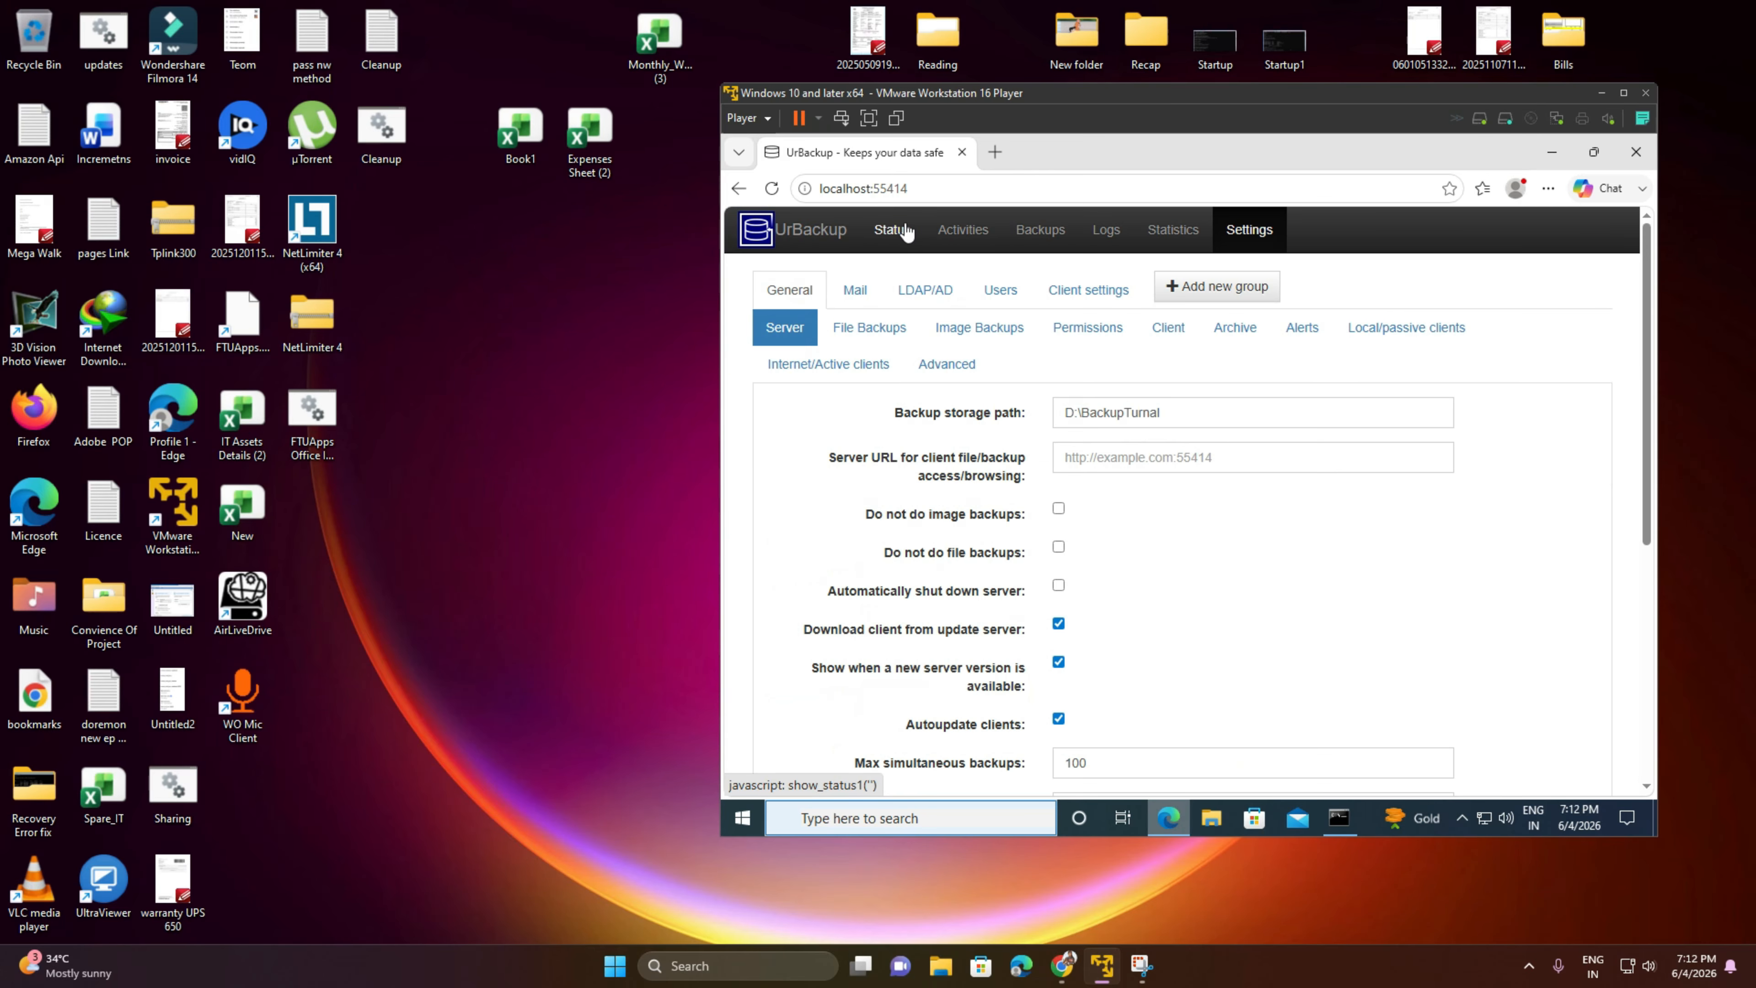
{"action": "left_click", "coordinate": [903, 229]}
Review the file backup intervals, limits and default directories in the UrBackup settings, and return to the backup status overview.
{"action": "left_click", "coordinate": [1276, 233]}
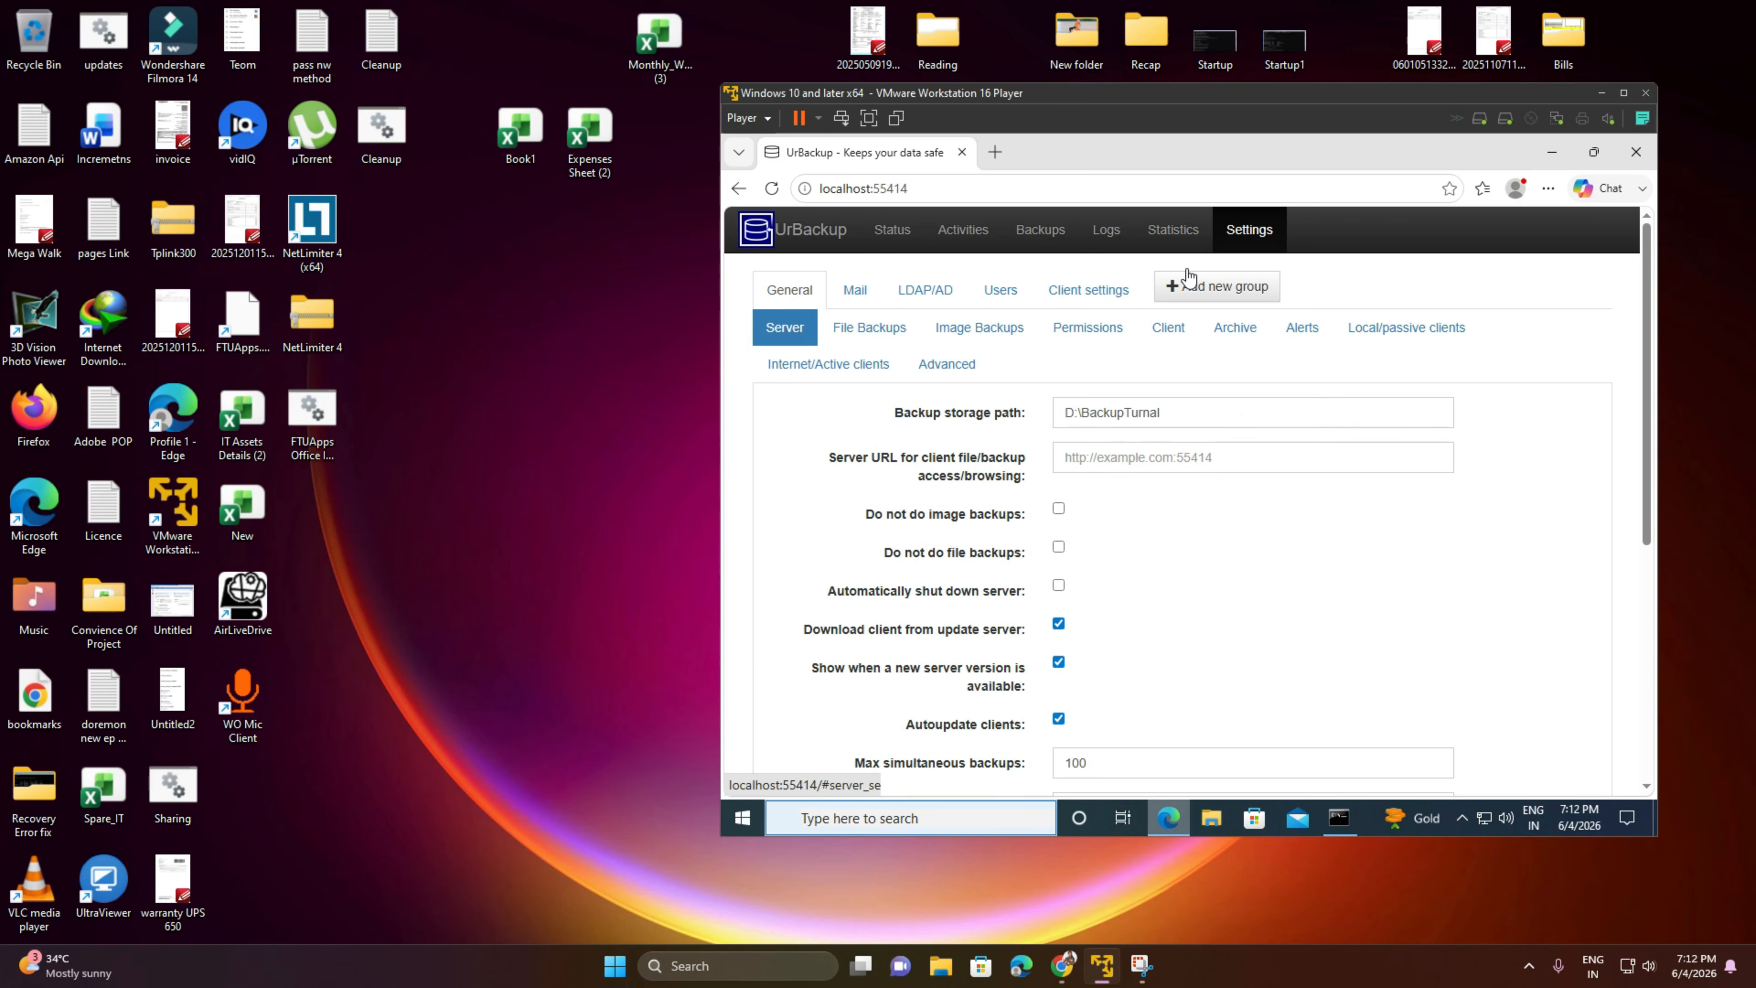
{"action": "left_click", "coordinate": [881, 332]}
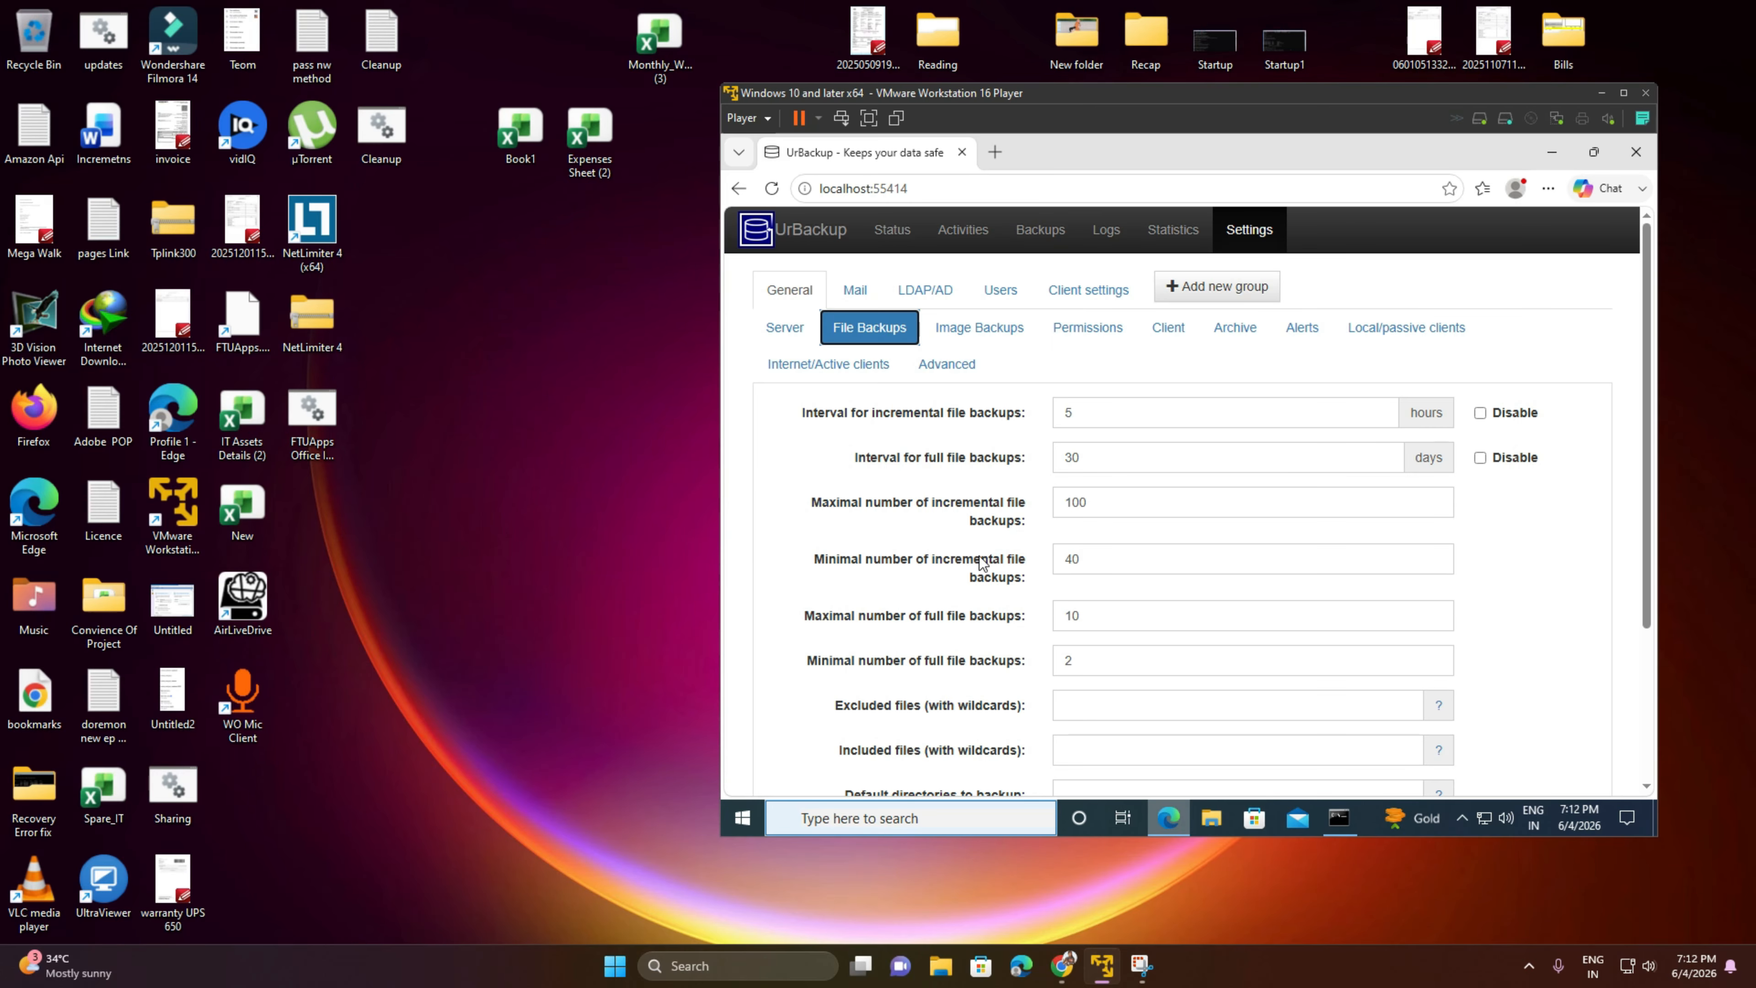
{"action": "scroll", "coordinate": [1101, 429], "scroll_direction": "down", "scroll_amount": 1}
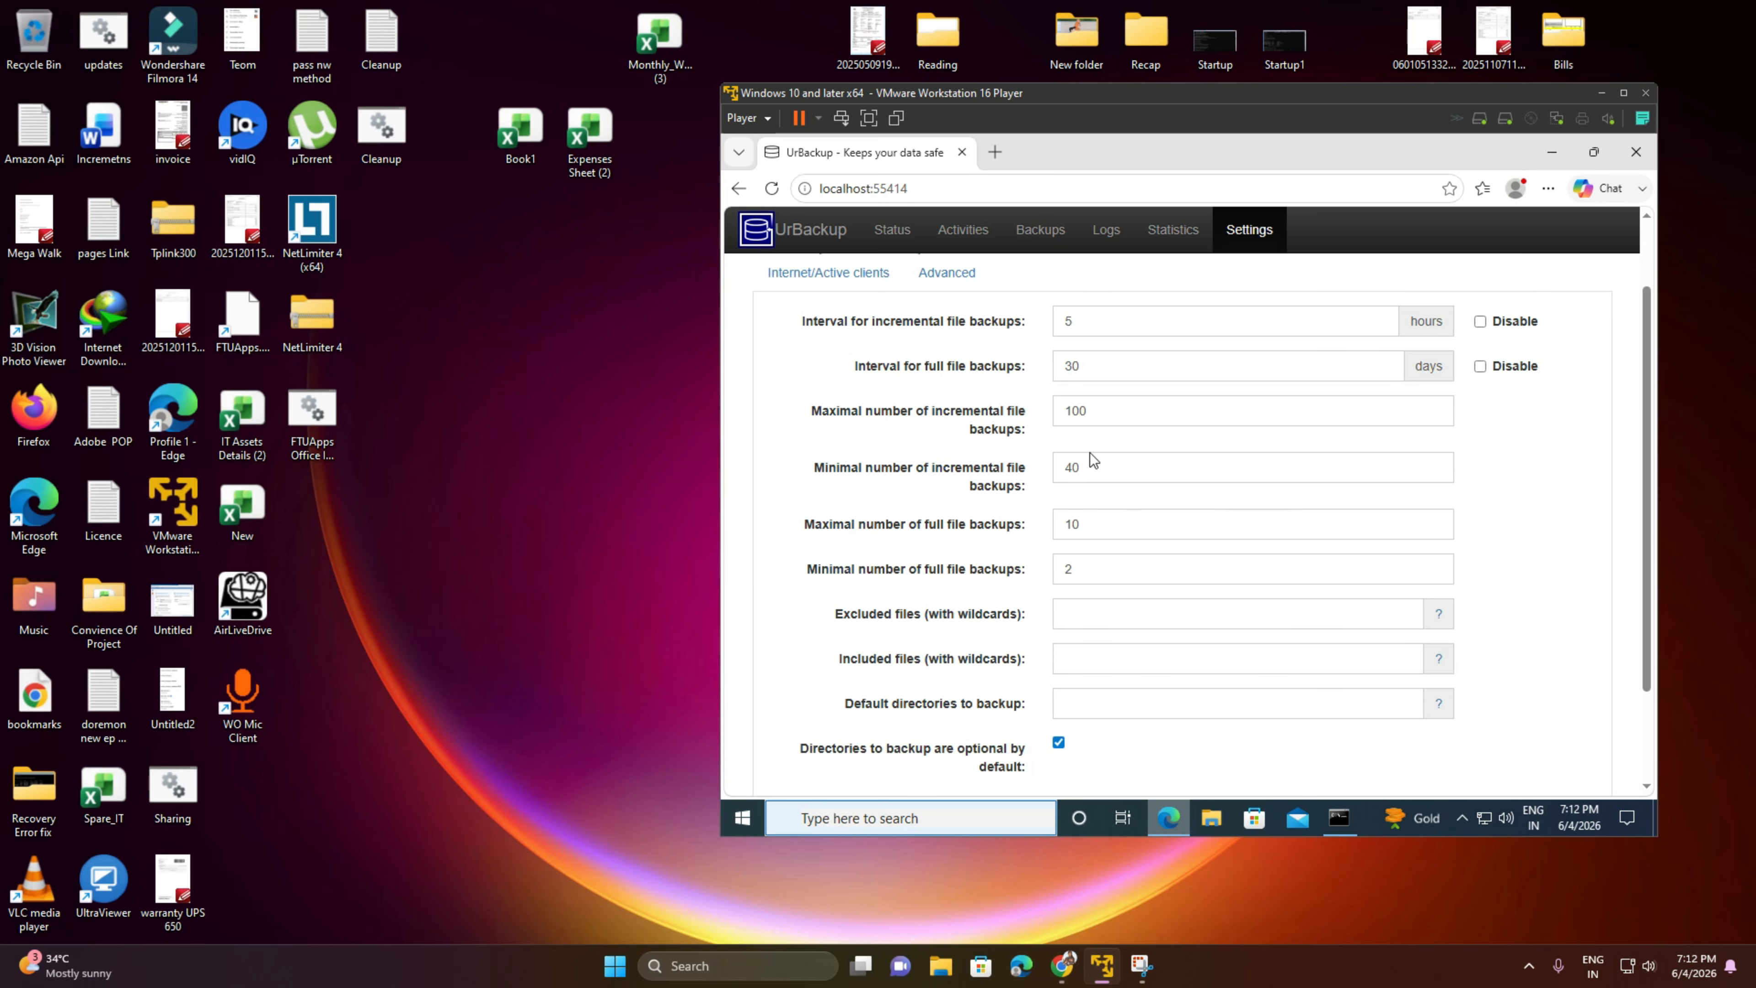
{"action": "scroll", "coordinate": [1145, 608], "scroll_direction": "down", "scroll_amount": 2}
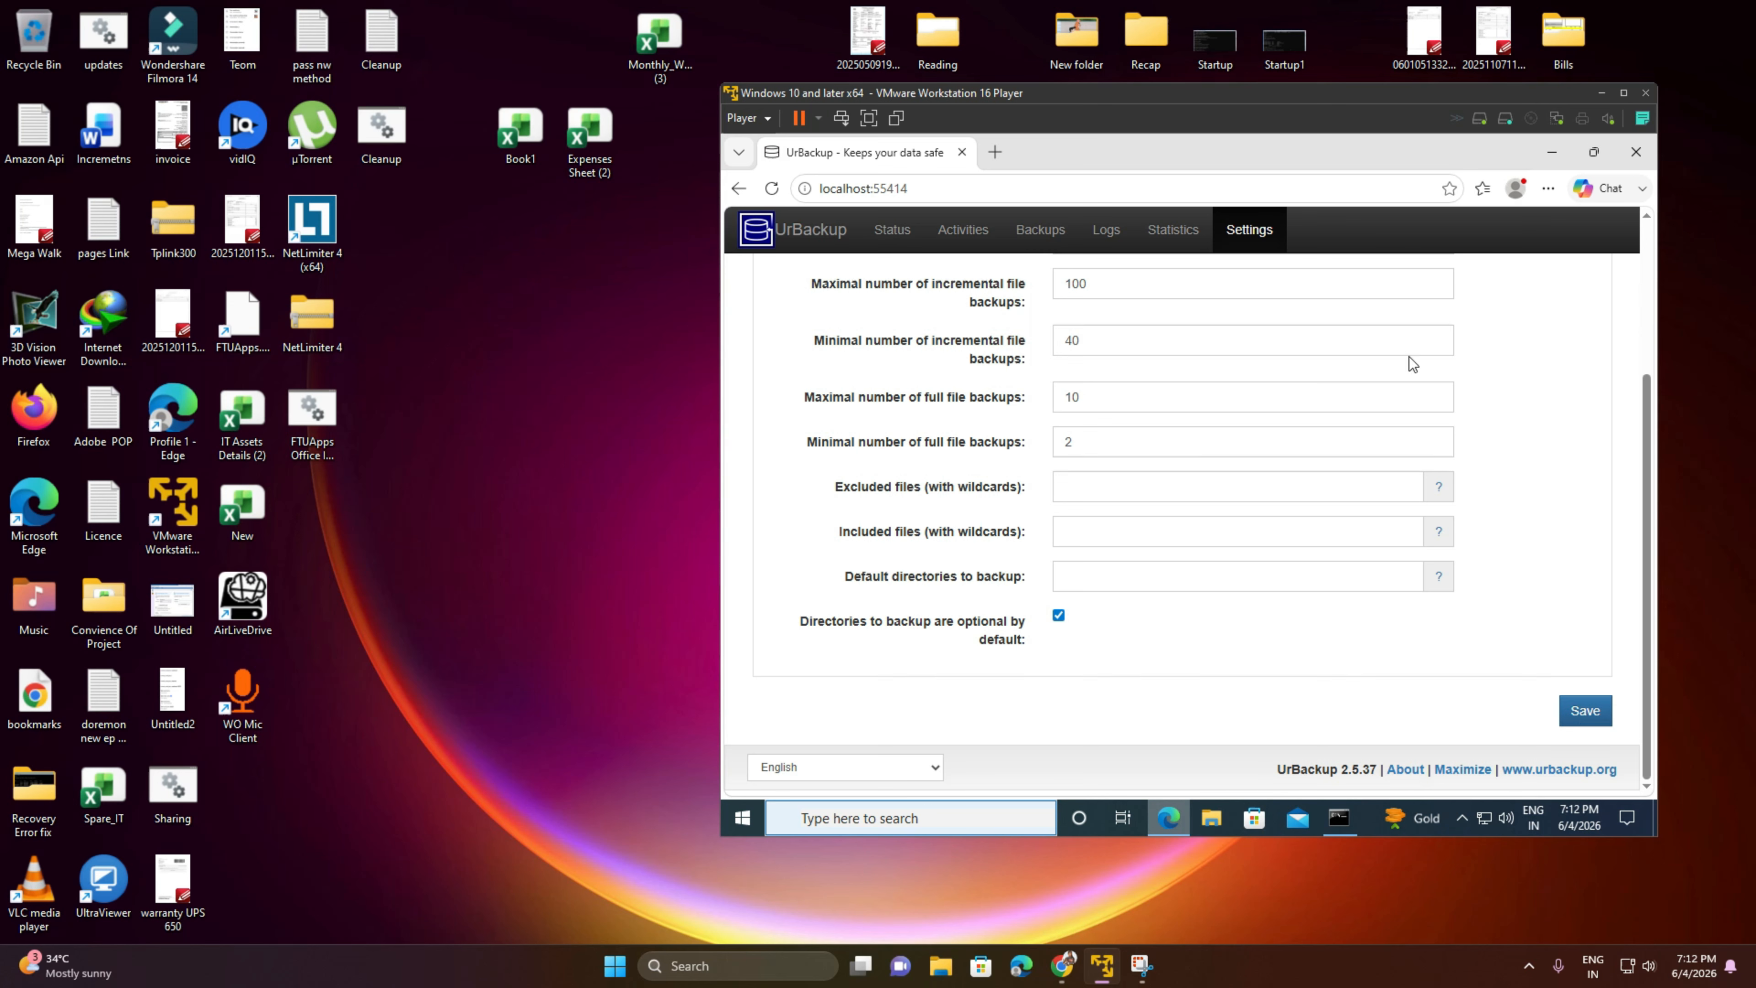
{"action": "left_click", "coordinate": [887, 229]}
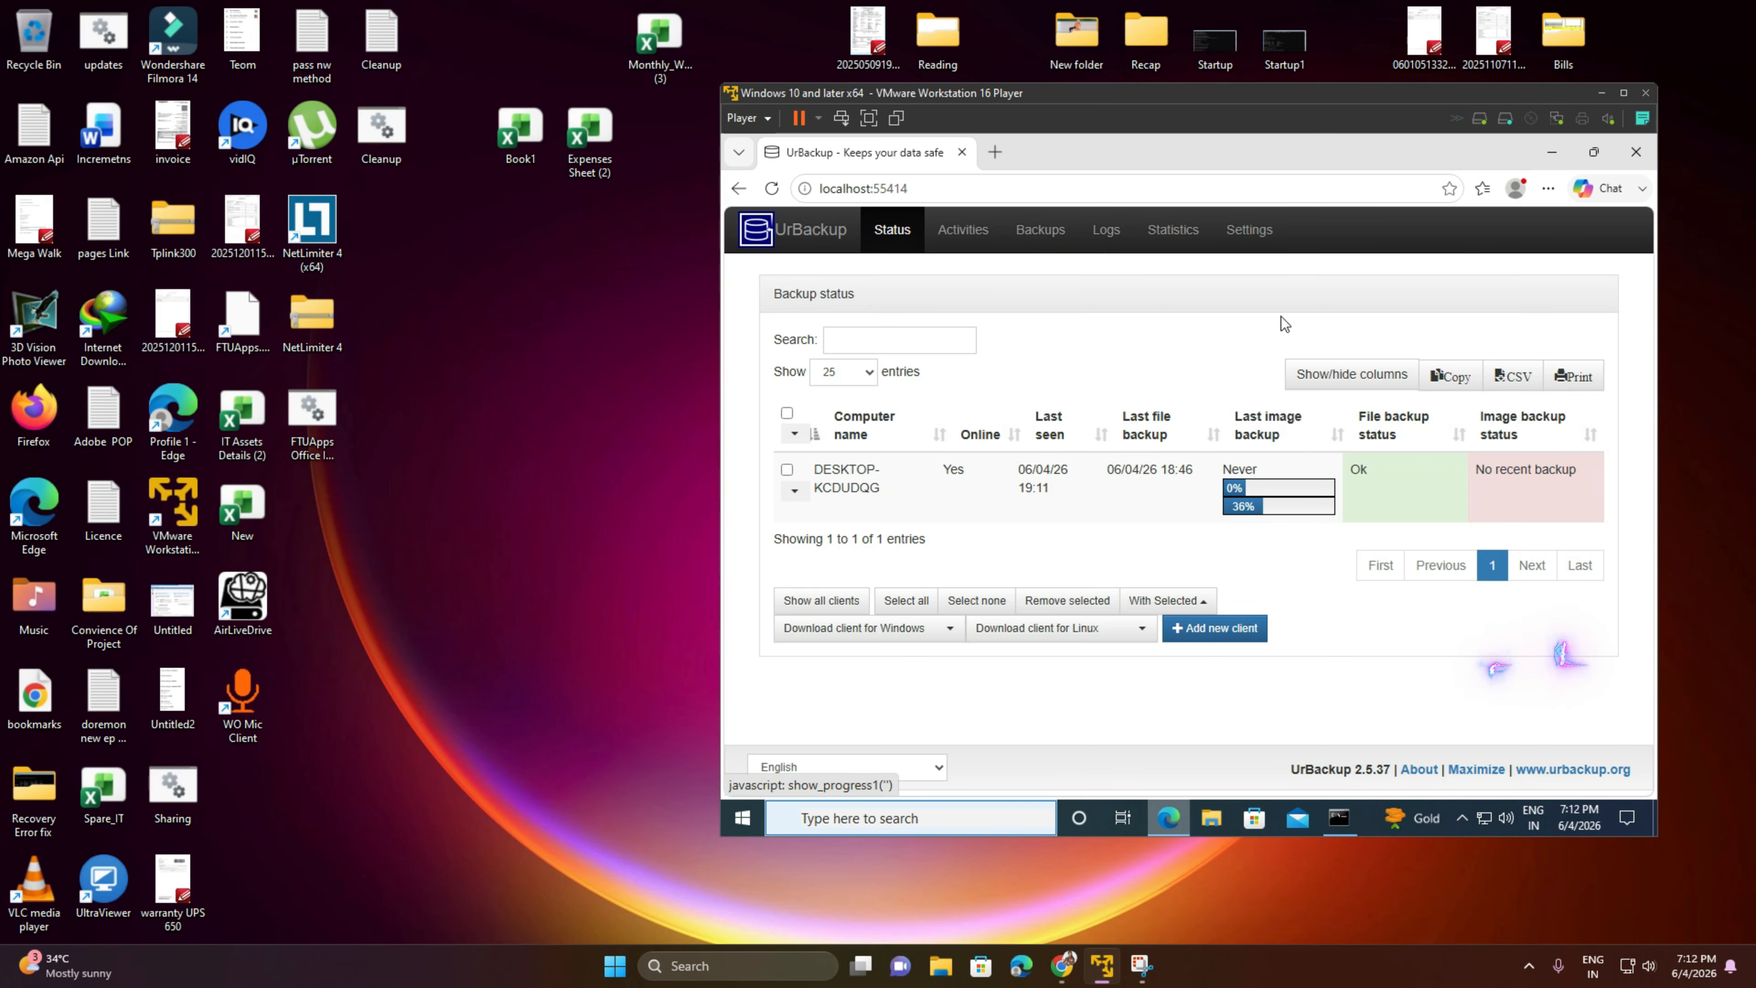
Minimize the browser window and refresh the virtual machine's desktop.
{"action": "left_click", "coordinate": [1557, 162]}
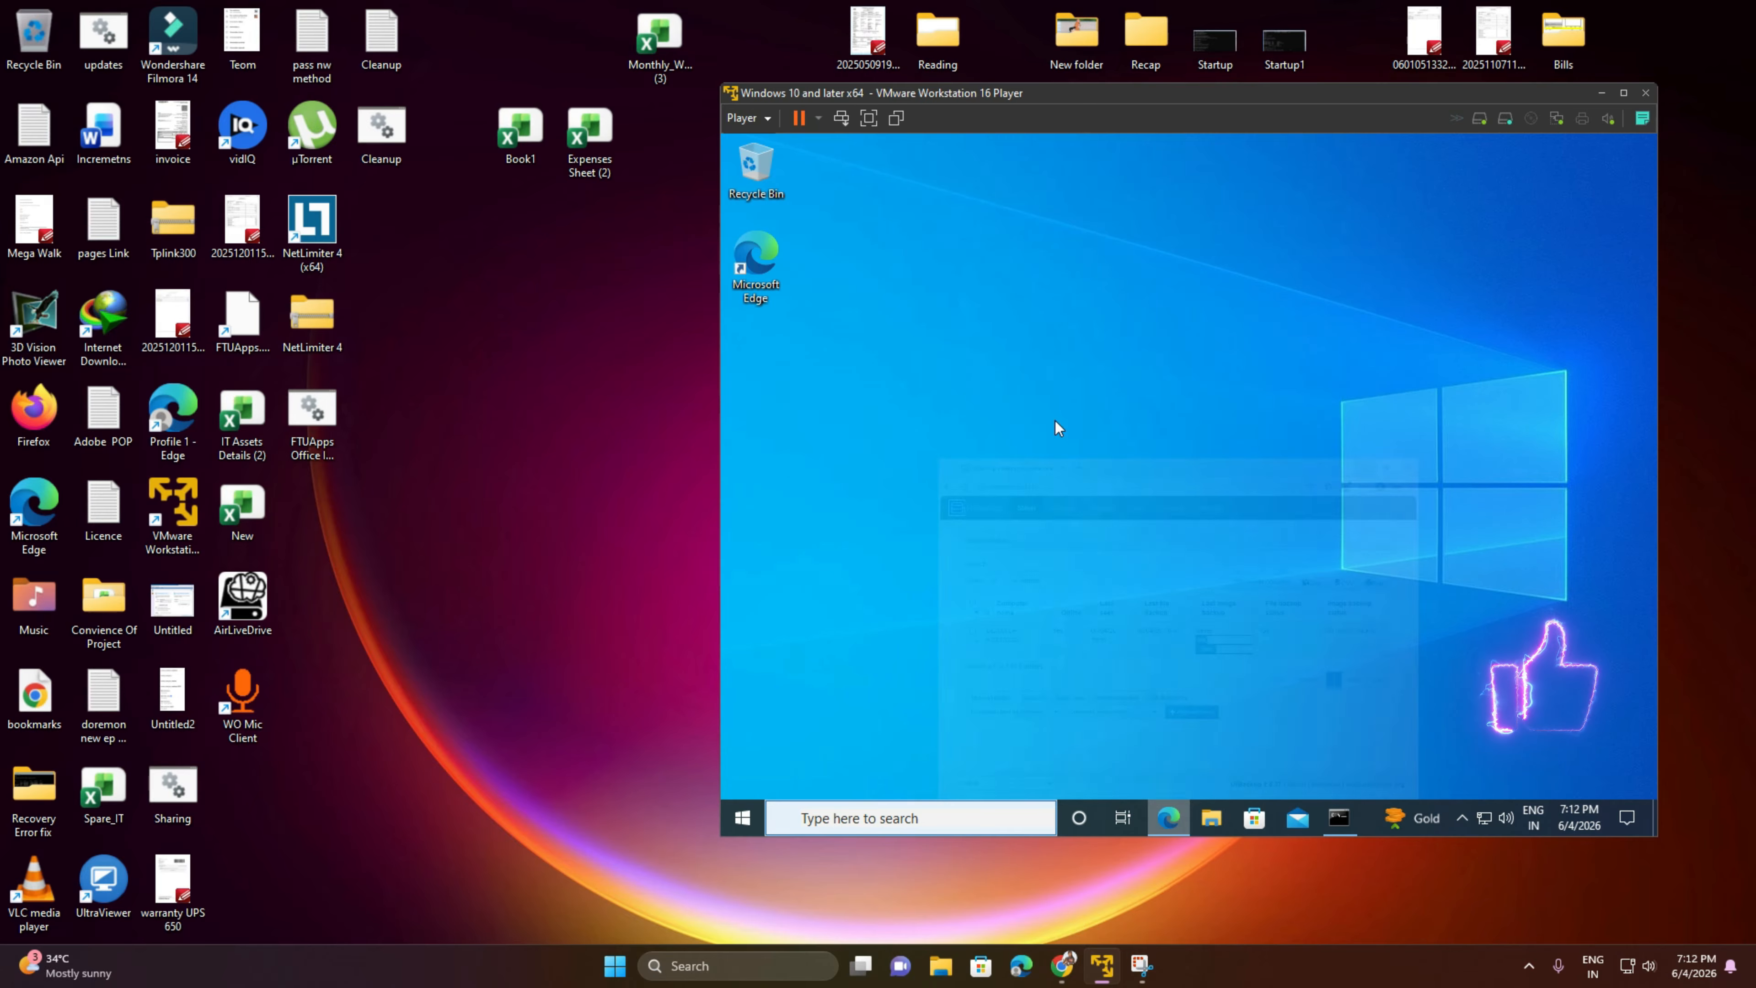
{"action": "right_click", "coordinate": [1009, 309]}
{"action": "left_click", "coordinate": [1048, 361]}
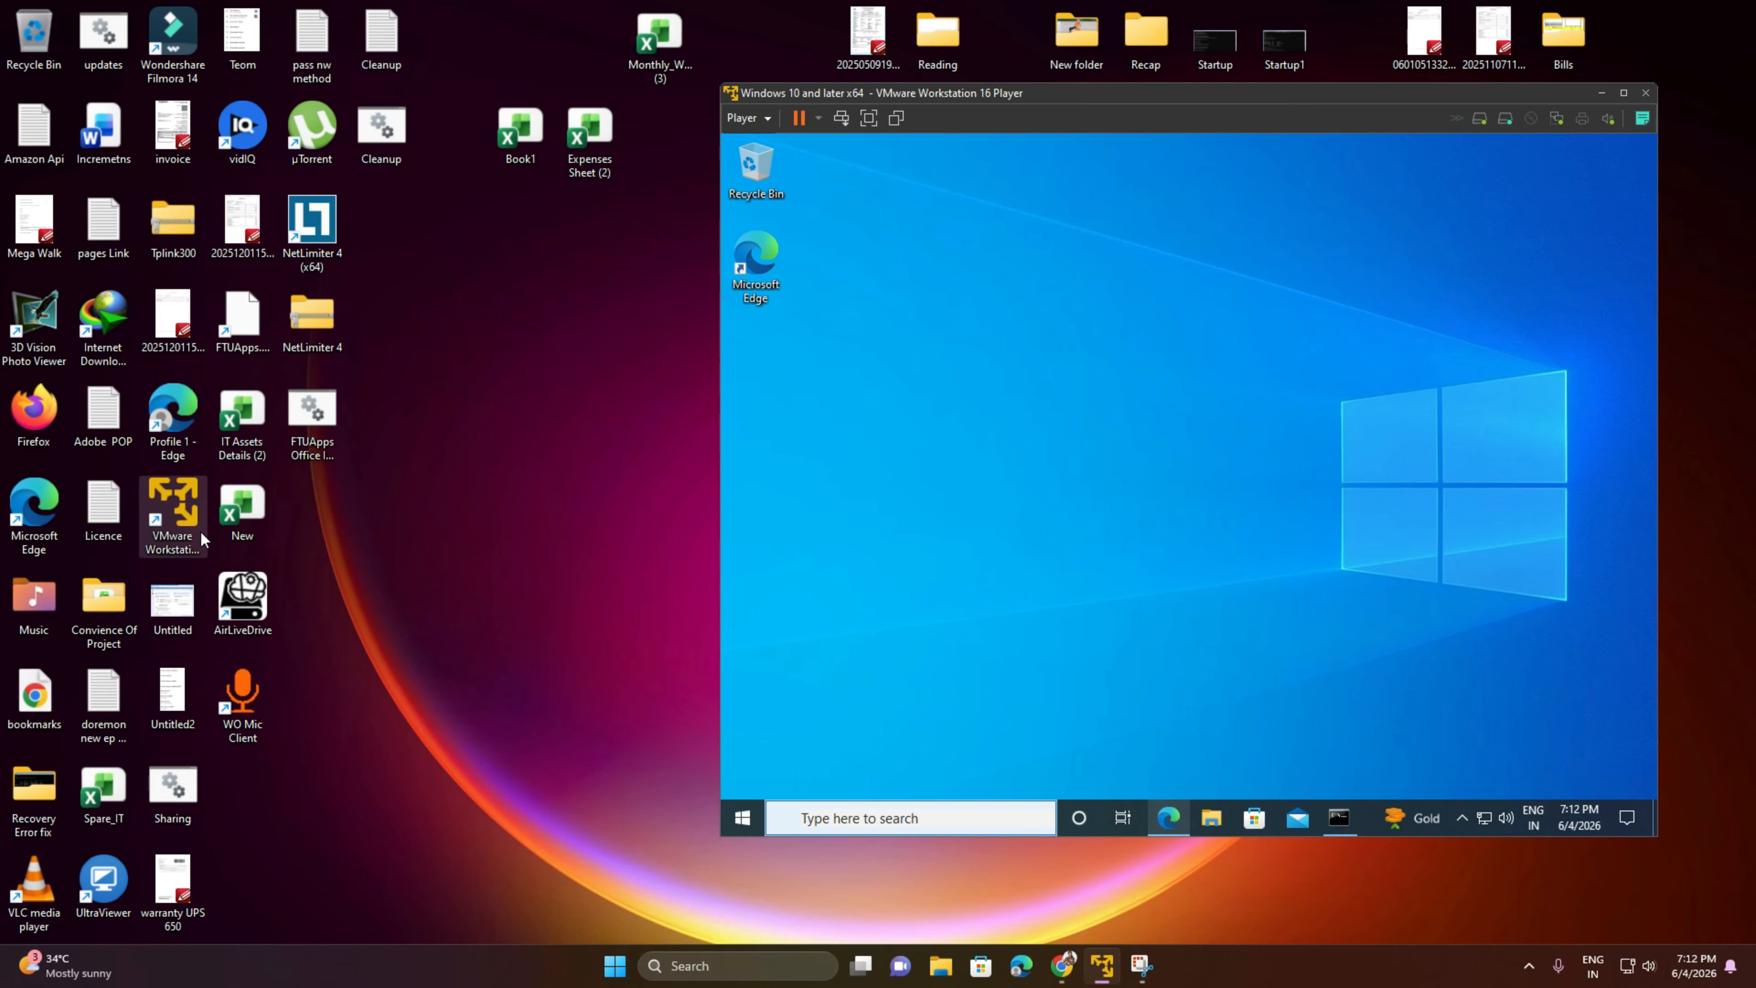
Start the Windows 10New virtual machine in a second VMware Player window, decline suspending the first machine, and minimize the first machine's window.
{"action": "left_click", "coordinate": [178, 519]}
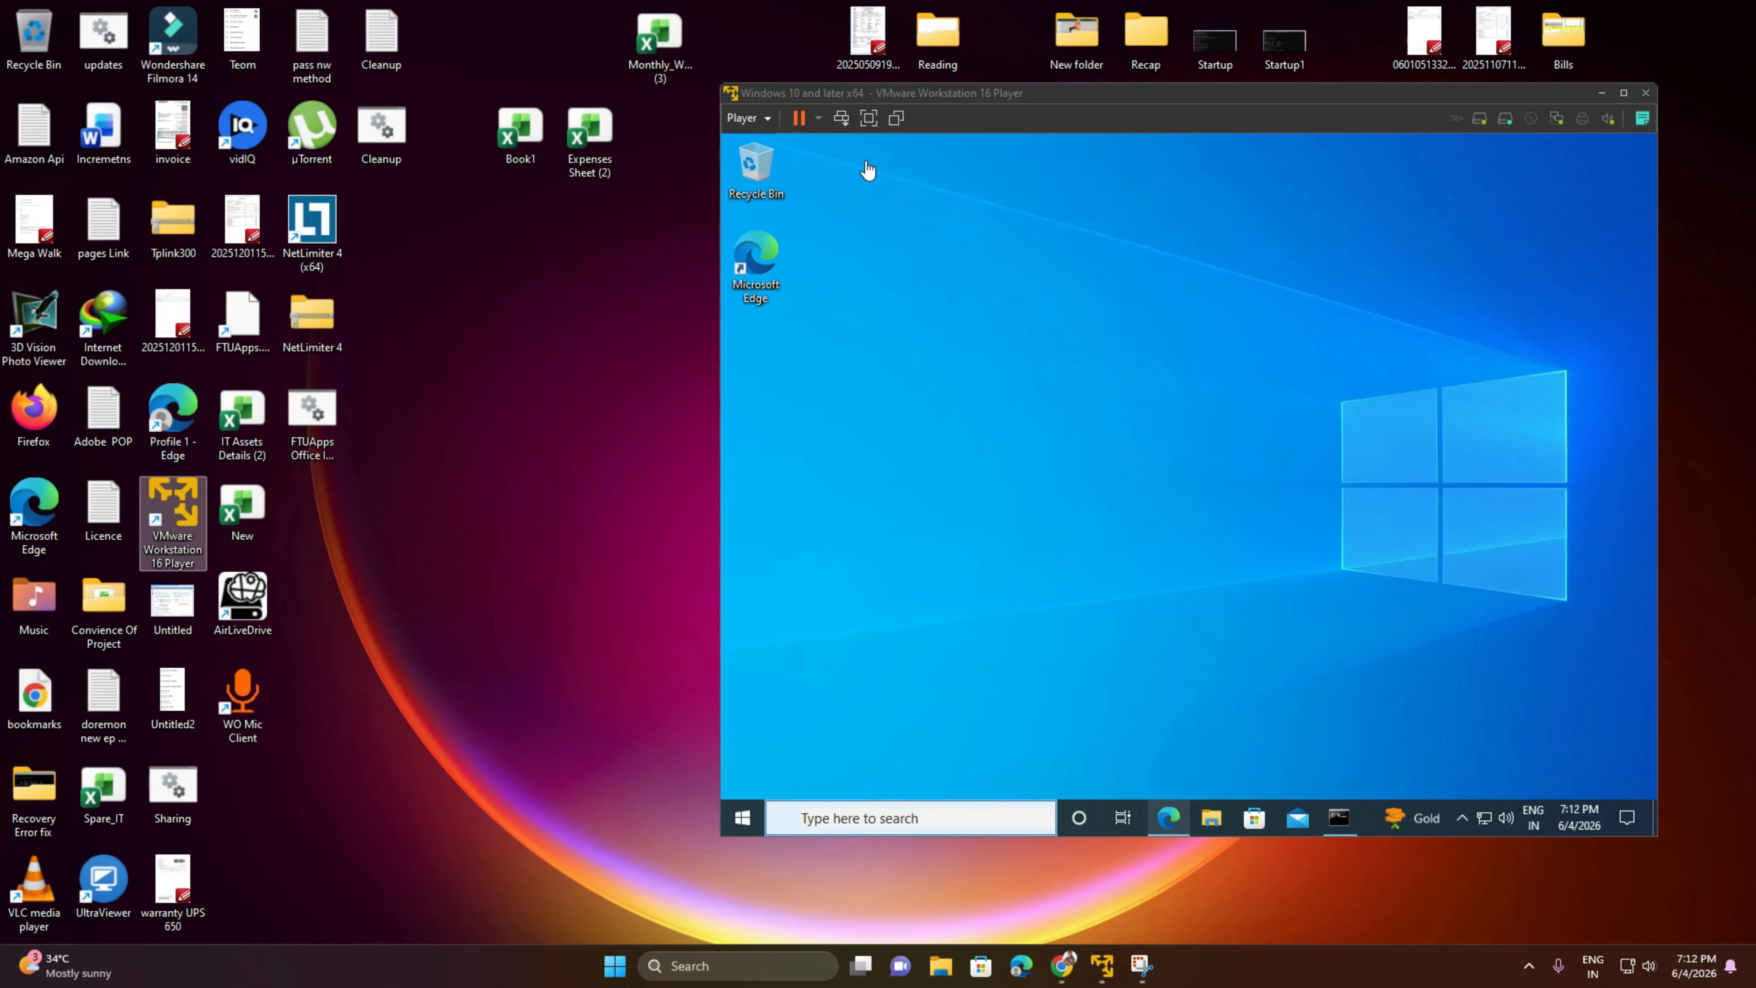
{"action": "left_click", "coordinate": [798, 118]}
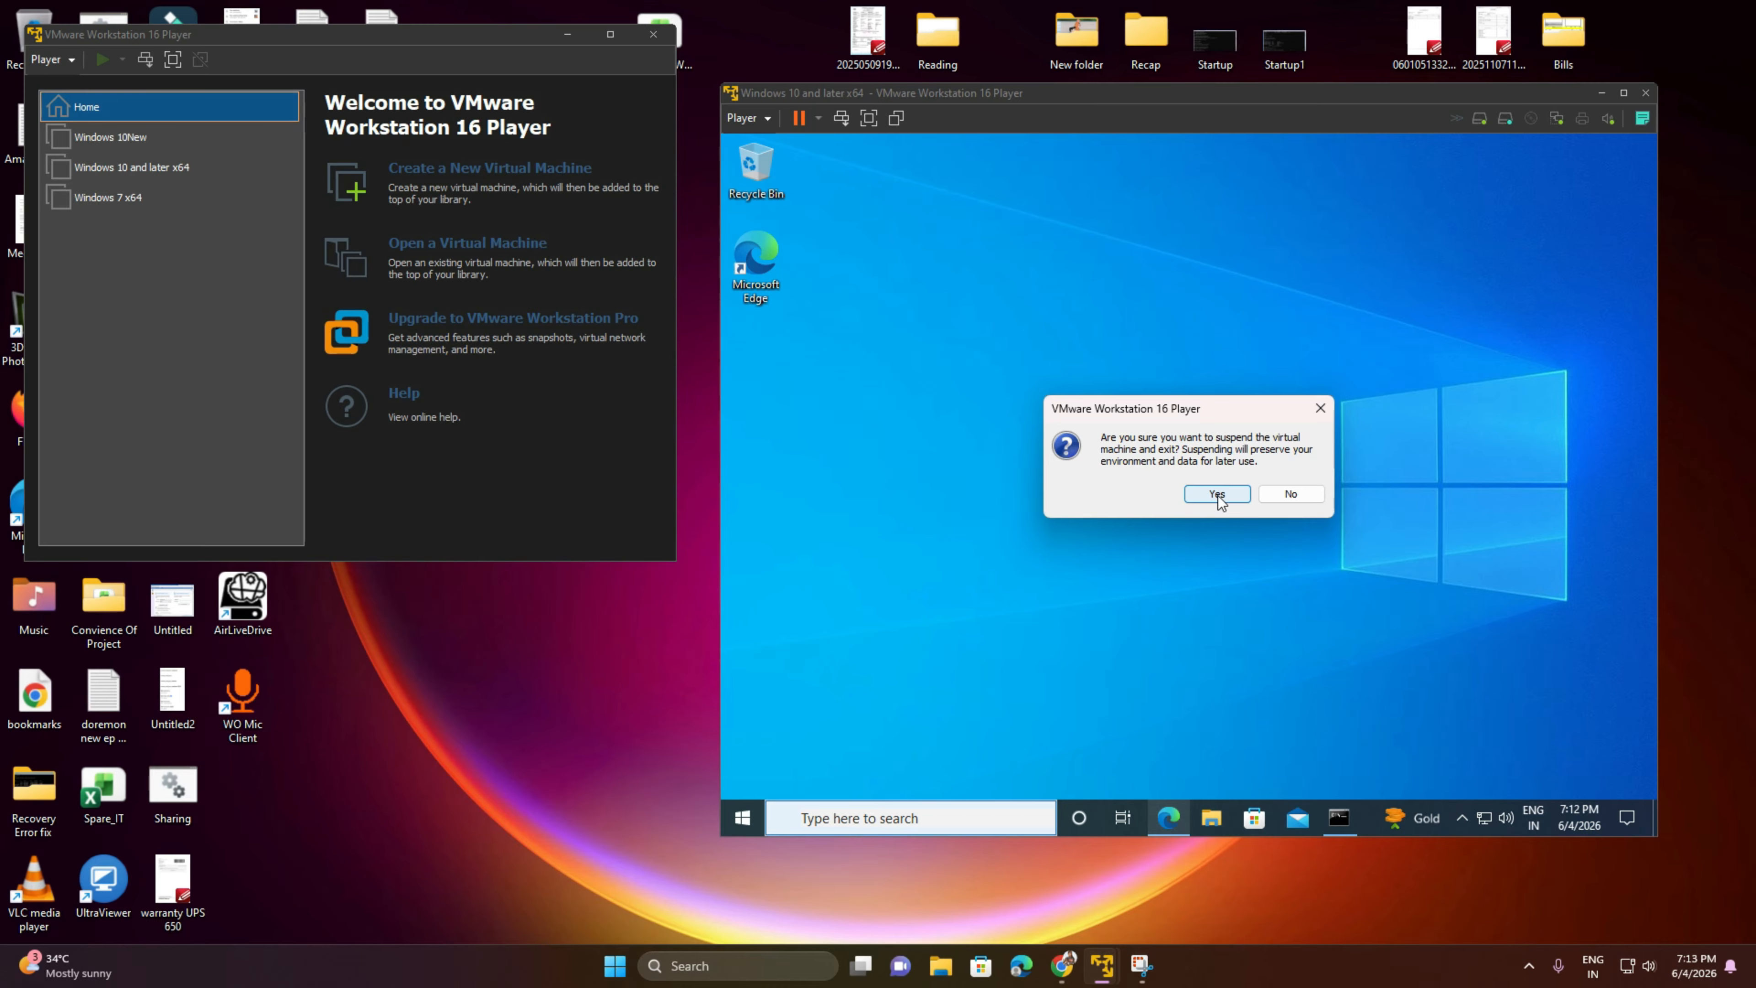
{"action": "double_click", "coordinate": [115, 141]}
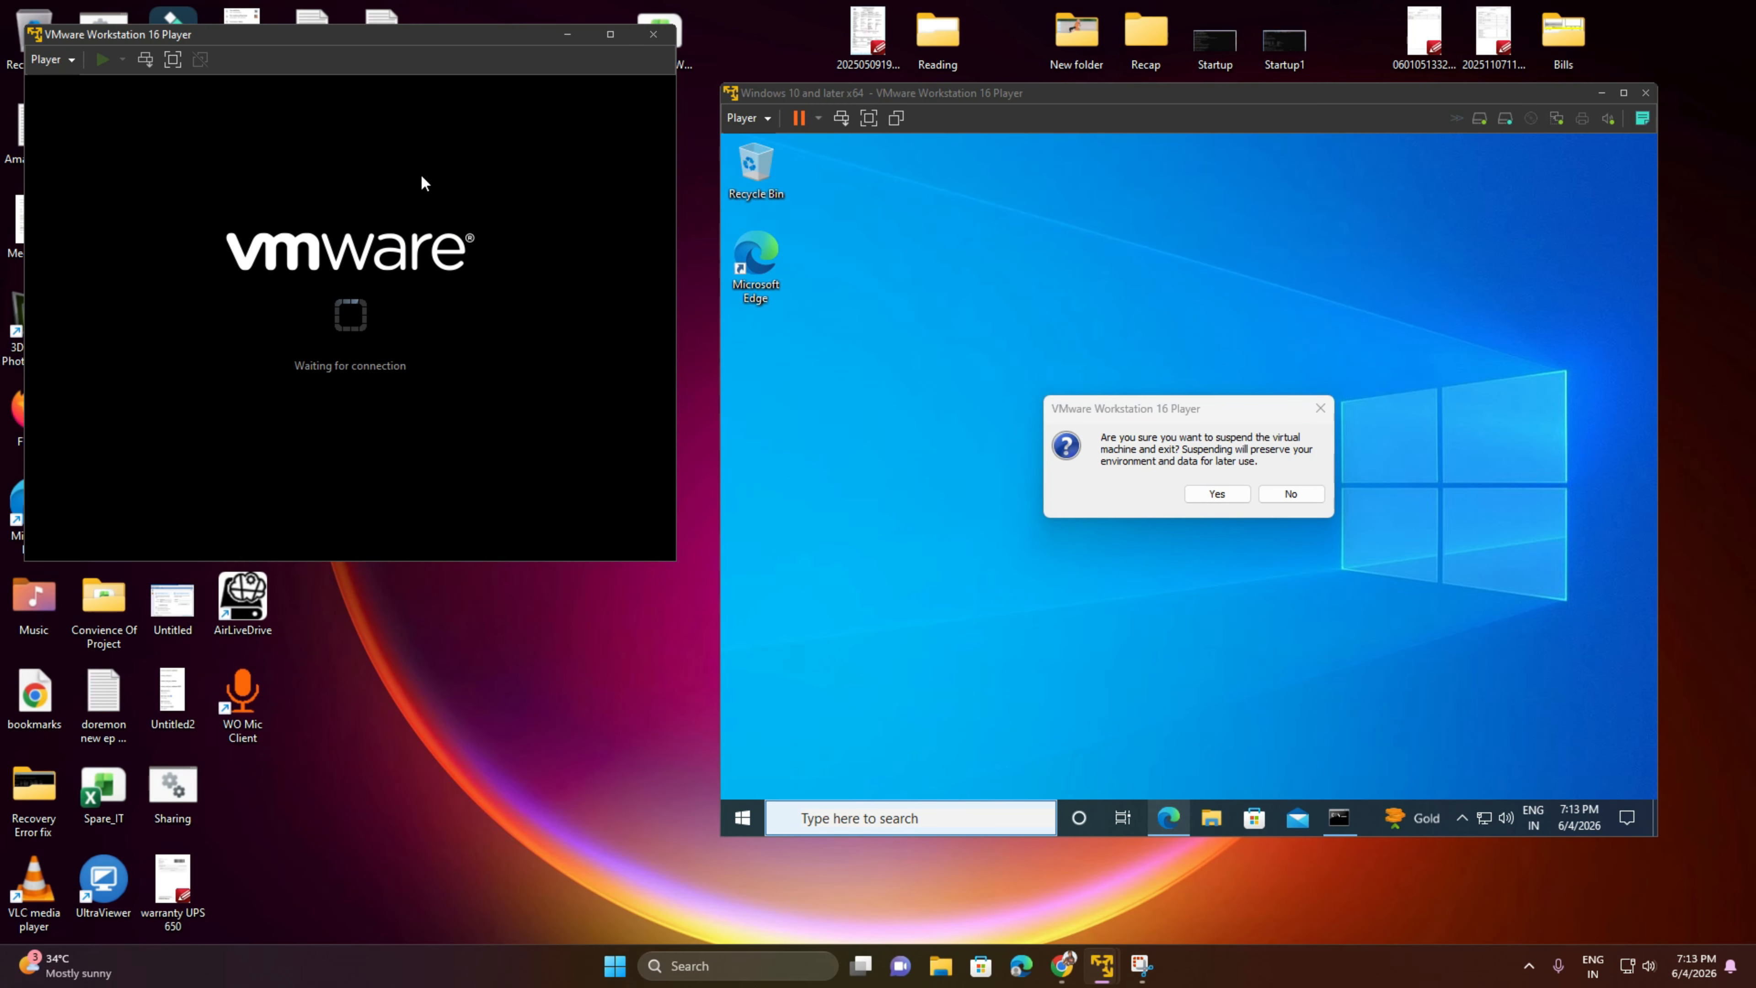
{"action": "left_click", "coordinate": [1291, 492]}
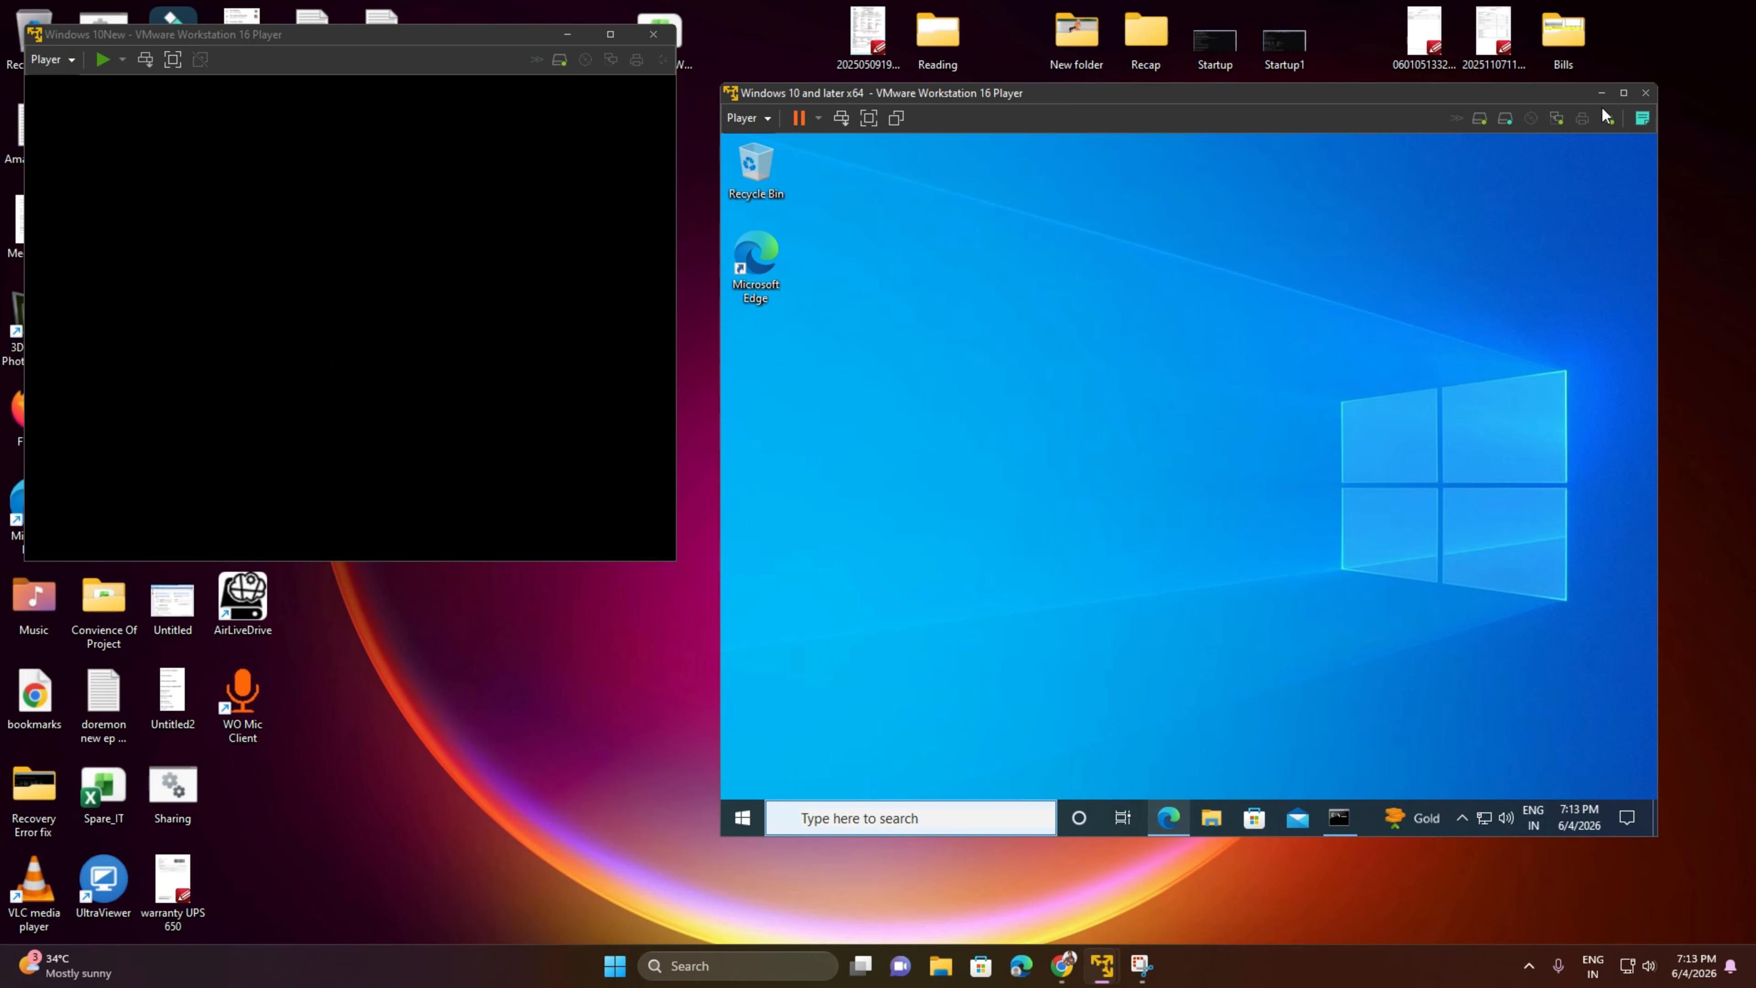
{"action": "left_click", "coordinate": [1601, 93]}
Shrink the Windows 10New virtual machine window and place it near the middle of the host desktop with its whole guest desktop in view.
{"action": "left_click_drag", "start_coordinate": [269, 43], "coordinate": [669, 68]}
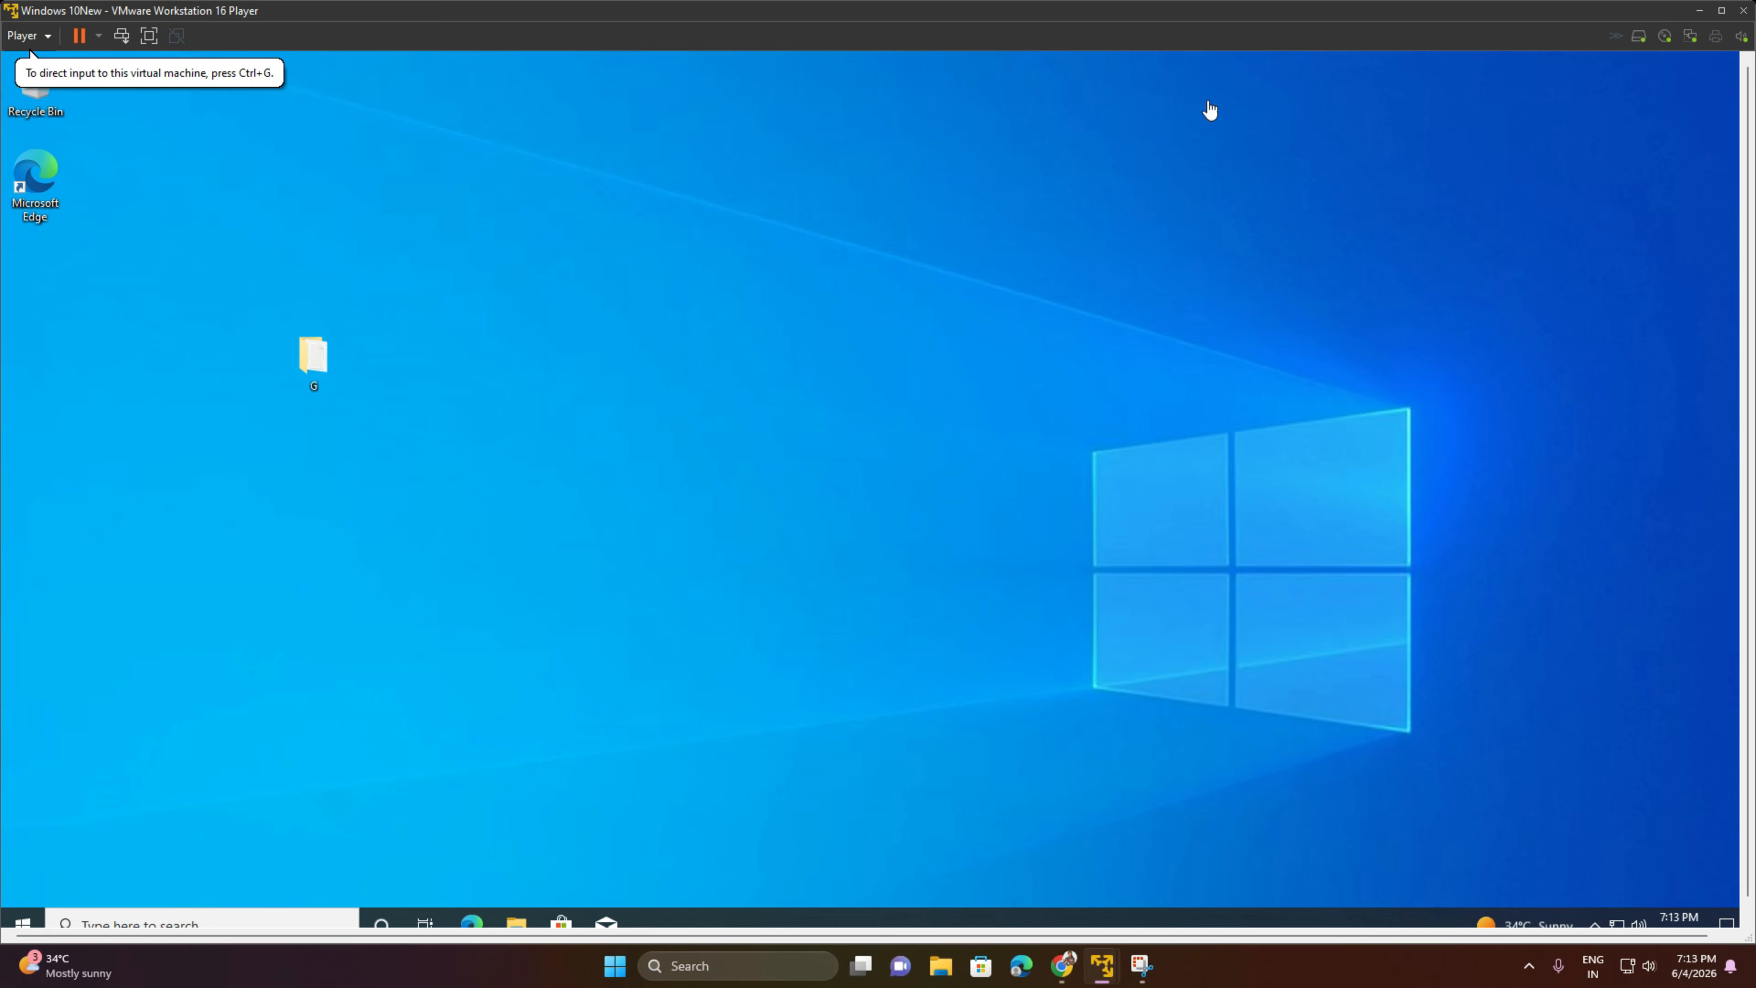
{"action": "left_click", "coordinate": [546, 605]}
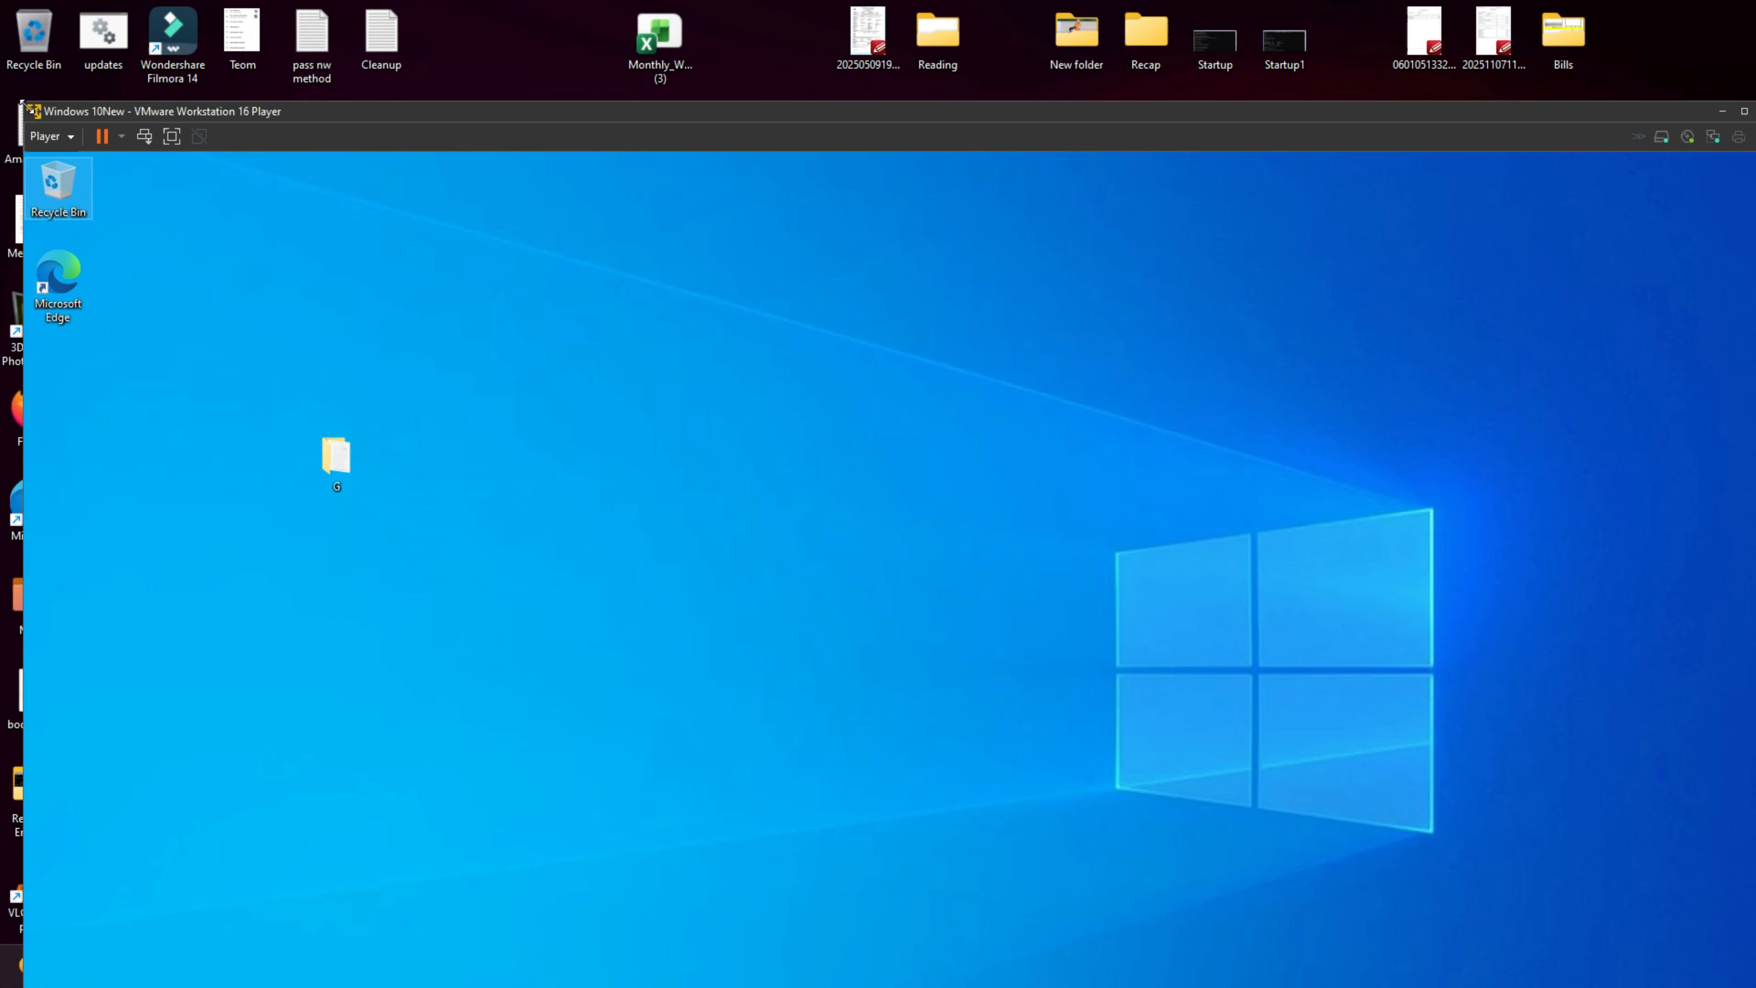
{"action": "left_click_drag", "start_coordinate": [21, 110], "coordinate": [1266, 446]}
{"action": "left_click_drag", "start_coordinate": [1568, 458], "coordinate": [659, 207]}
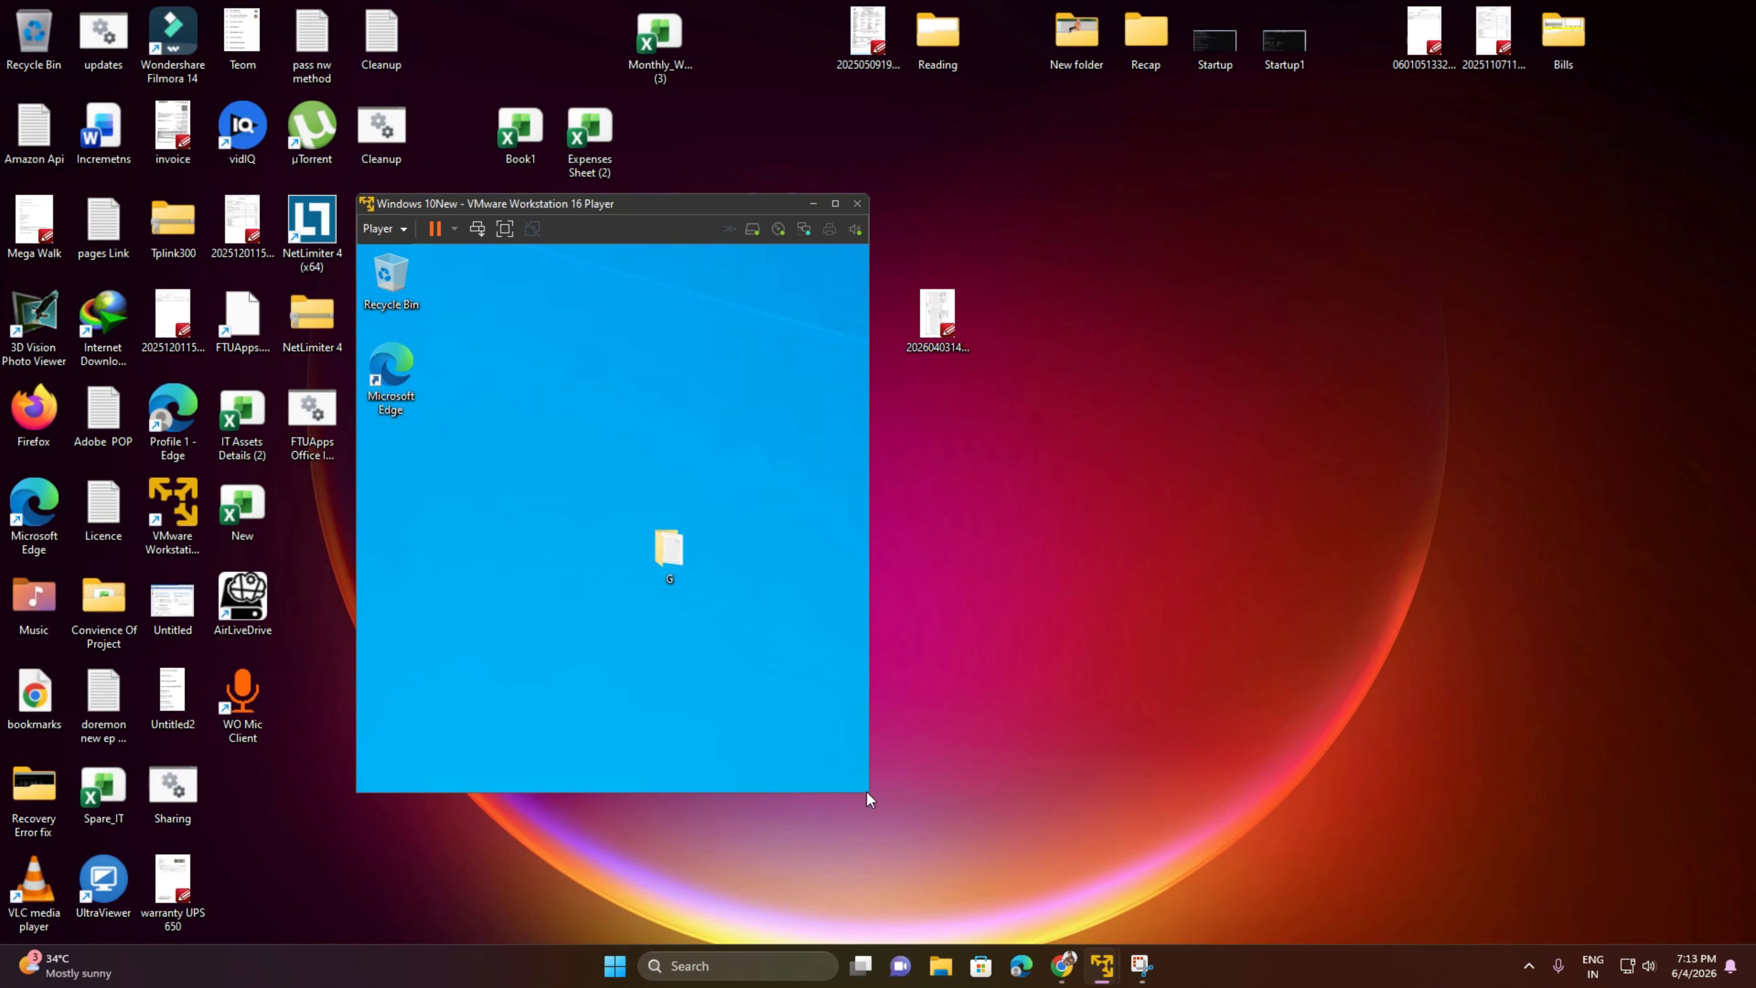
{"action": "left_click_drag", "start_coordinate": [870, 793], "coordinate": [1552, 859]}
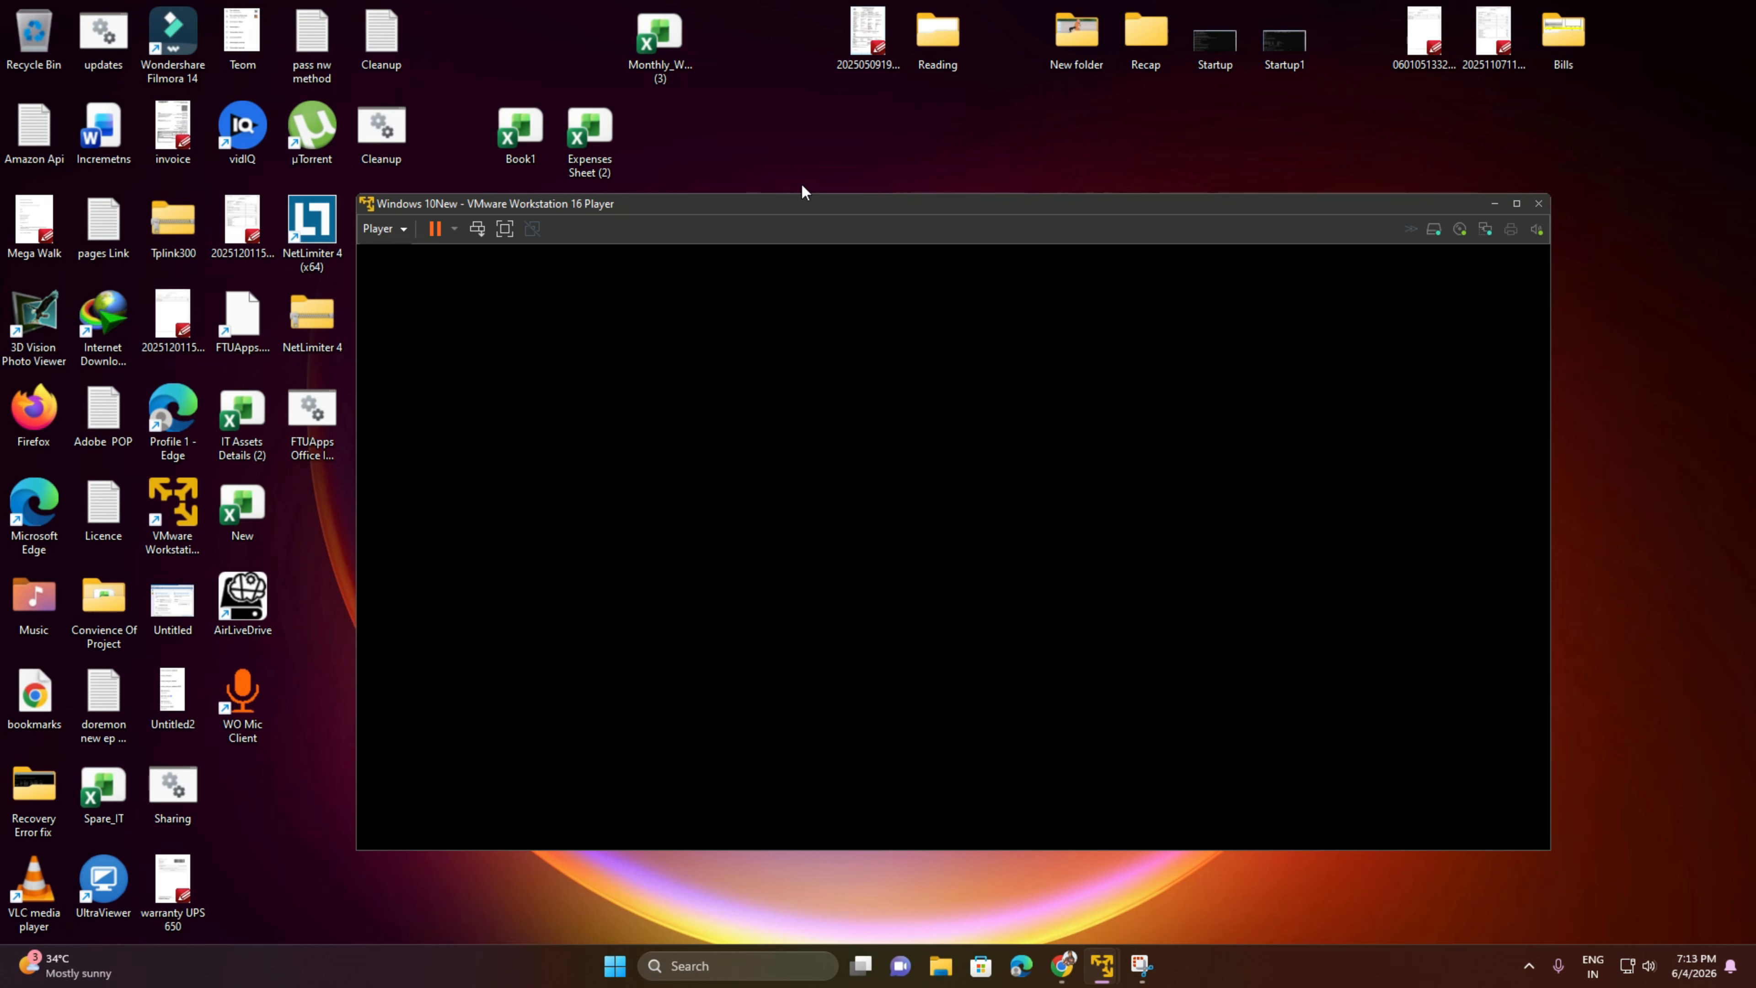
{"action": "left_click_drag", "start_coordinate": [797, 209], "coordinate": [755, 139]}
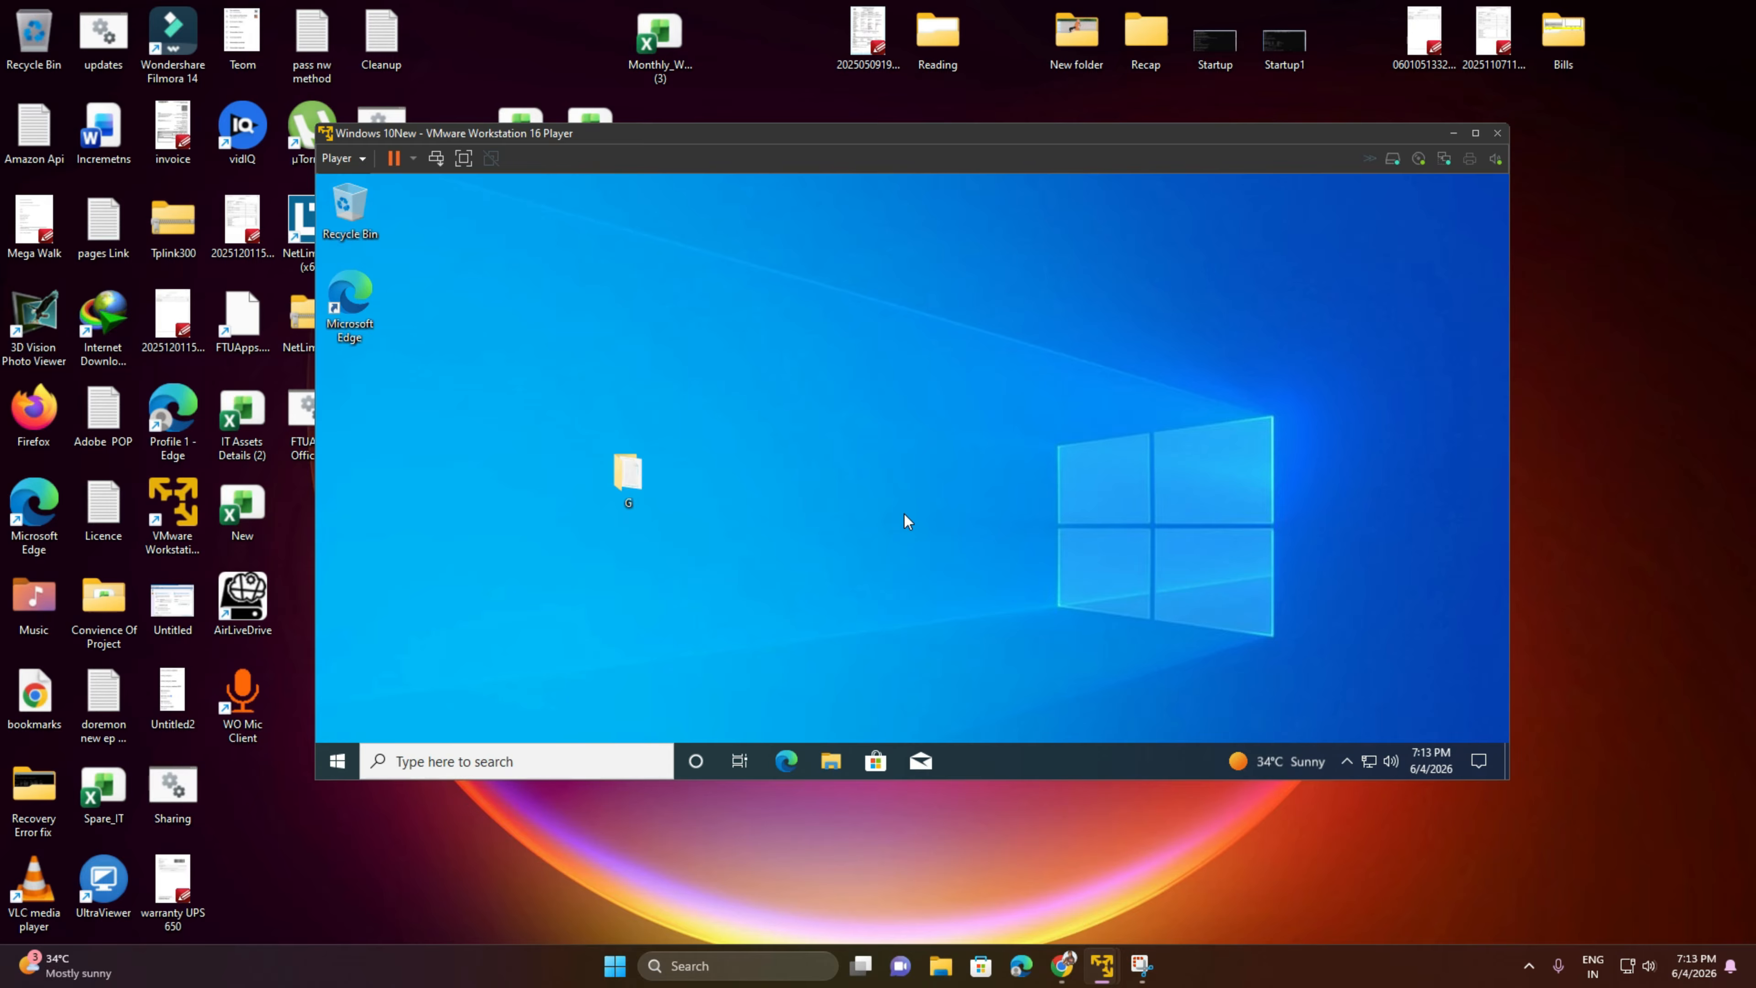
Run ipconfig in a Command Prompt on the Windows 10New machine, check its IP configuration, and minimize the prompt.
{"action": "key", "text": "super+r"}
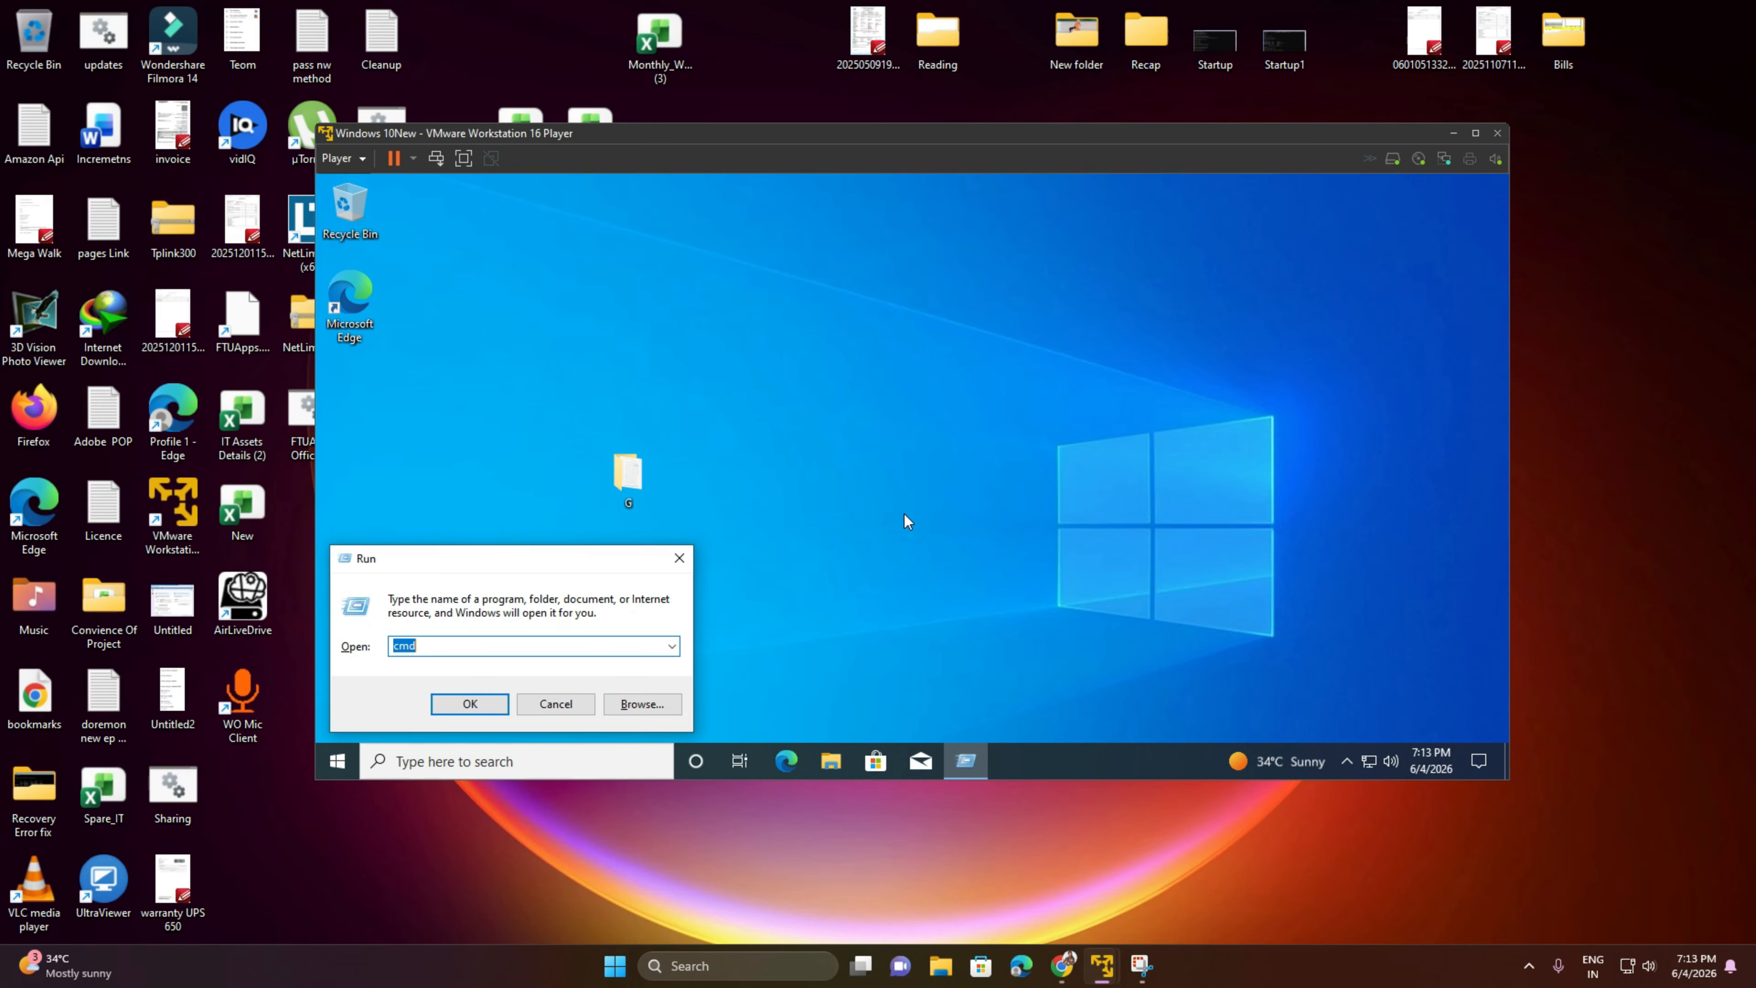
{"action": "type", "text": "cmd"}
{"action": "key", "text": "Return"}
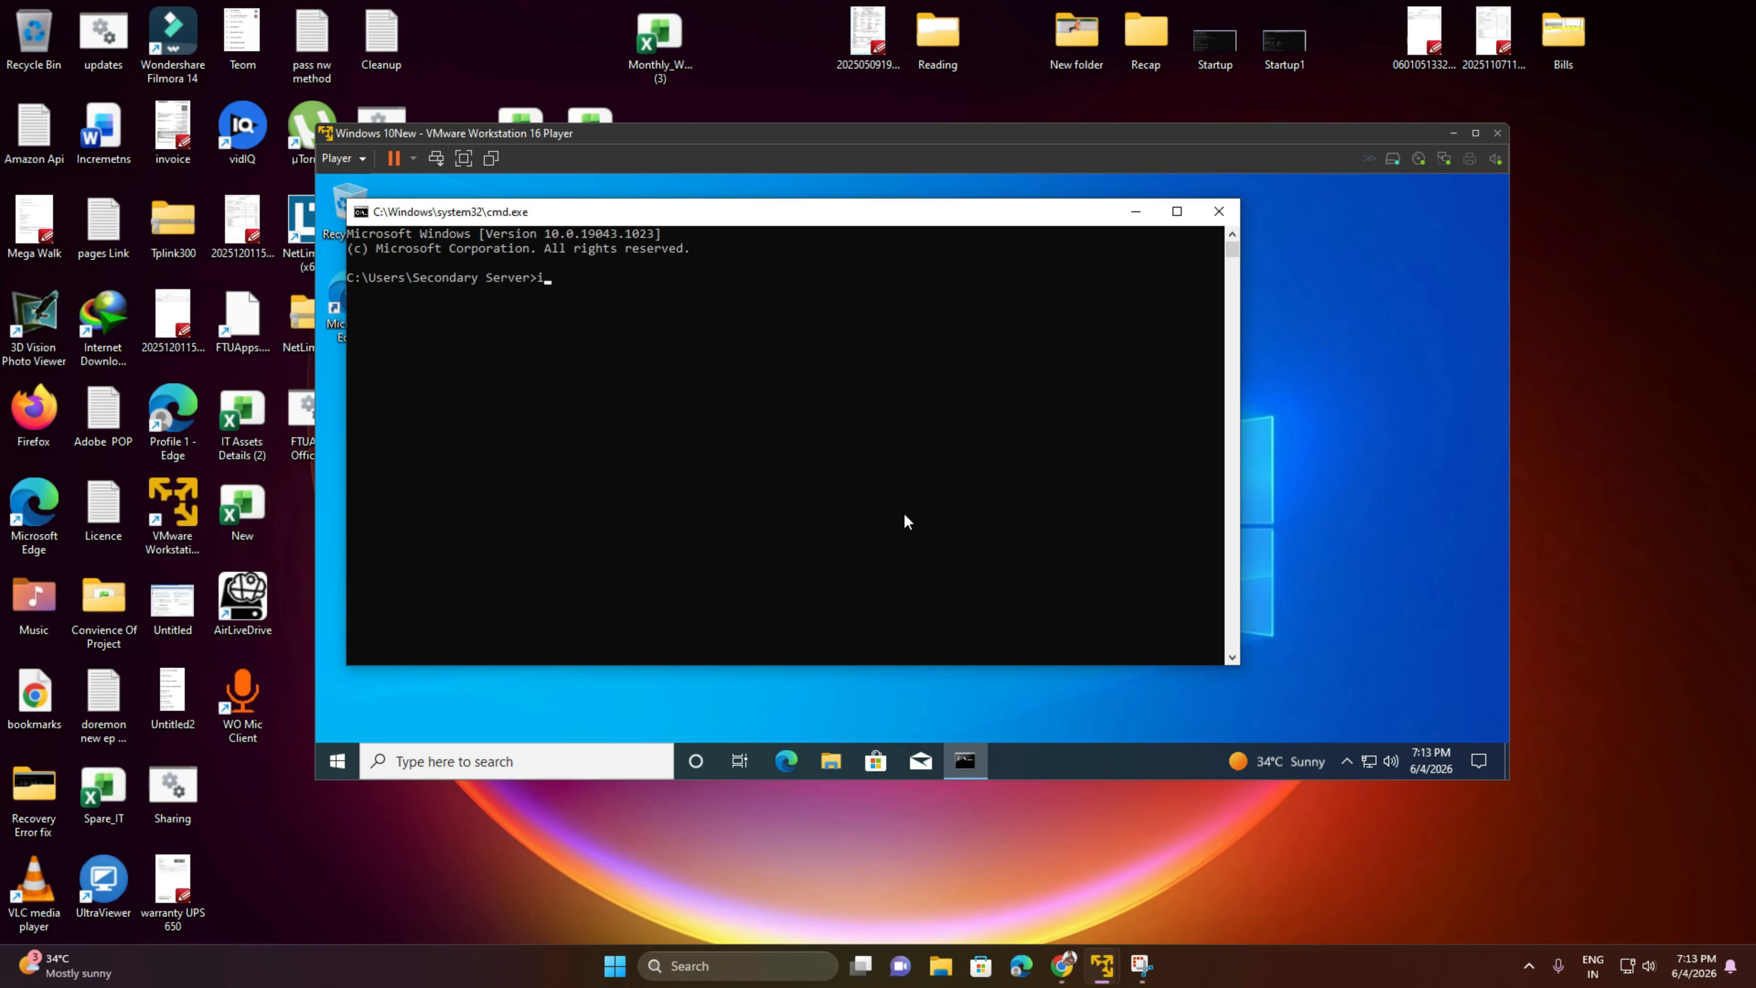
{"action": "type", "text": "ipconfig"}
{"action": "key", "text": "Return"}
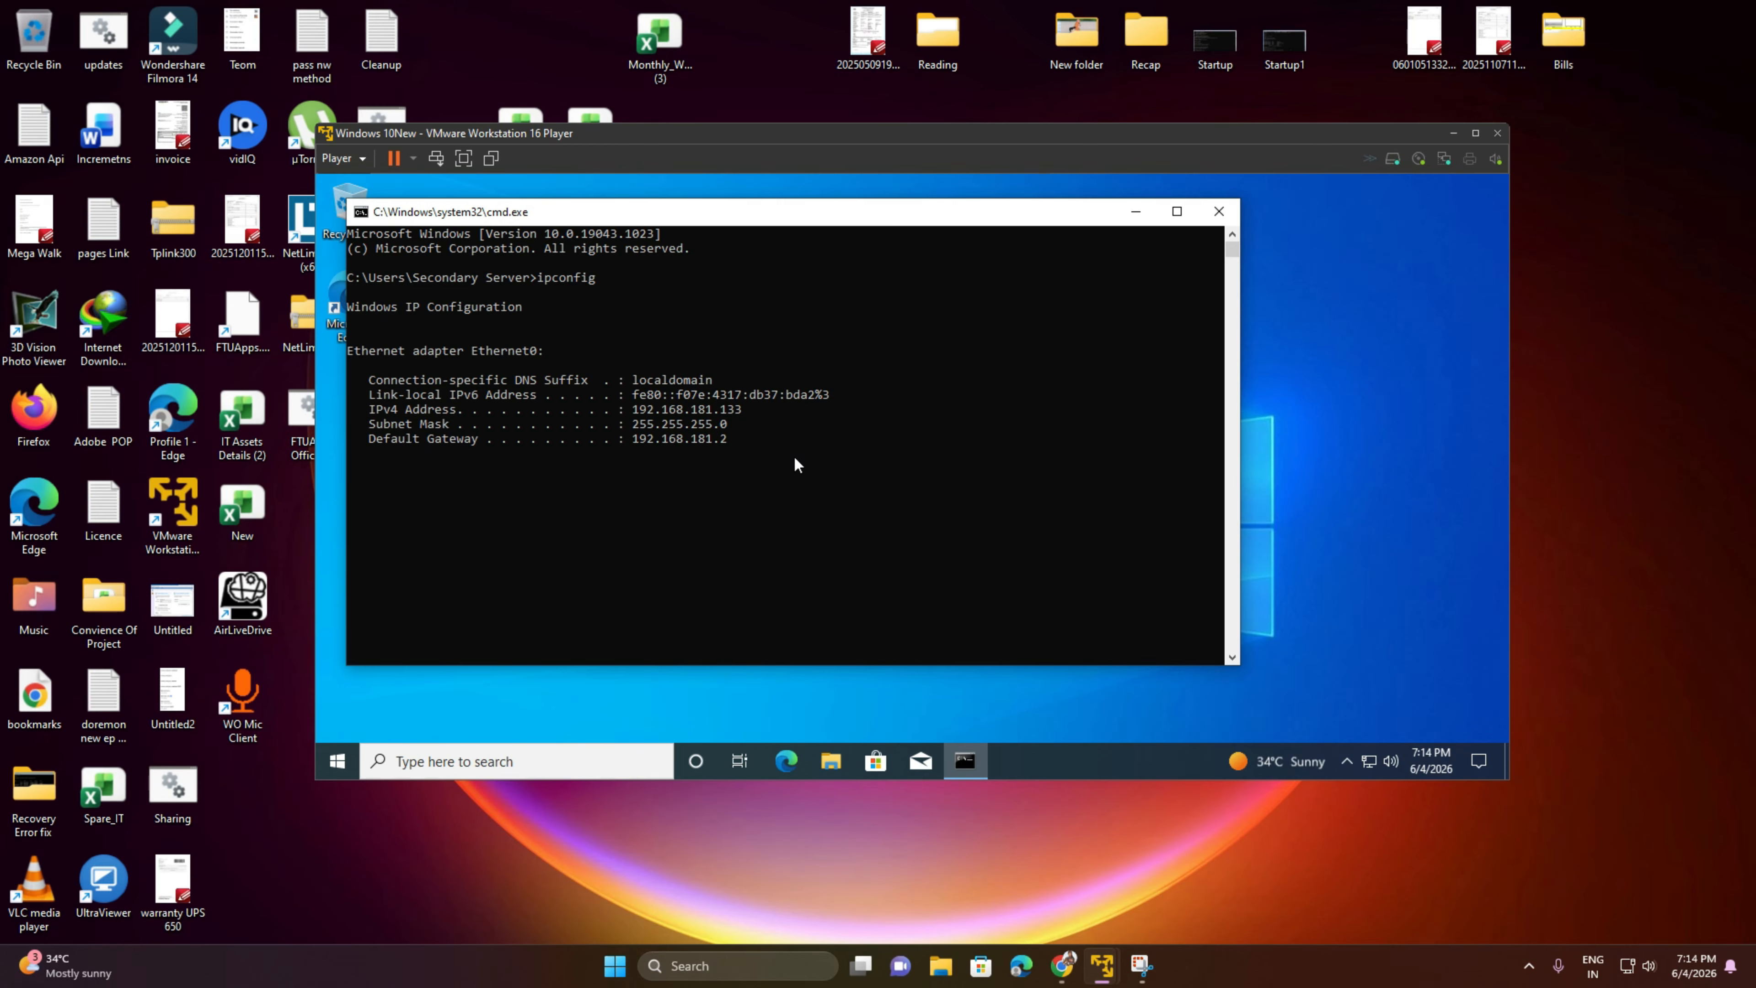
{"action": "left_click_drag", "start_coordinate": [793, 456], "coordinate": [626, 408]}
{"action": "left_click", "coordinate": [839, 509]}
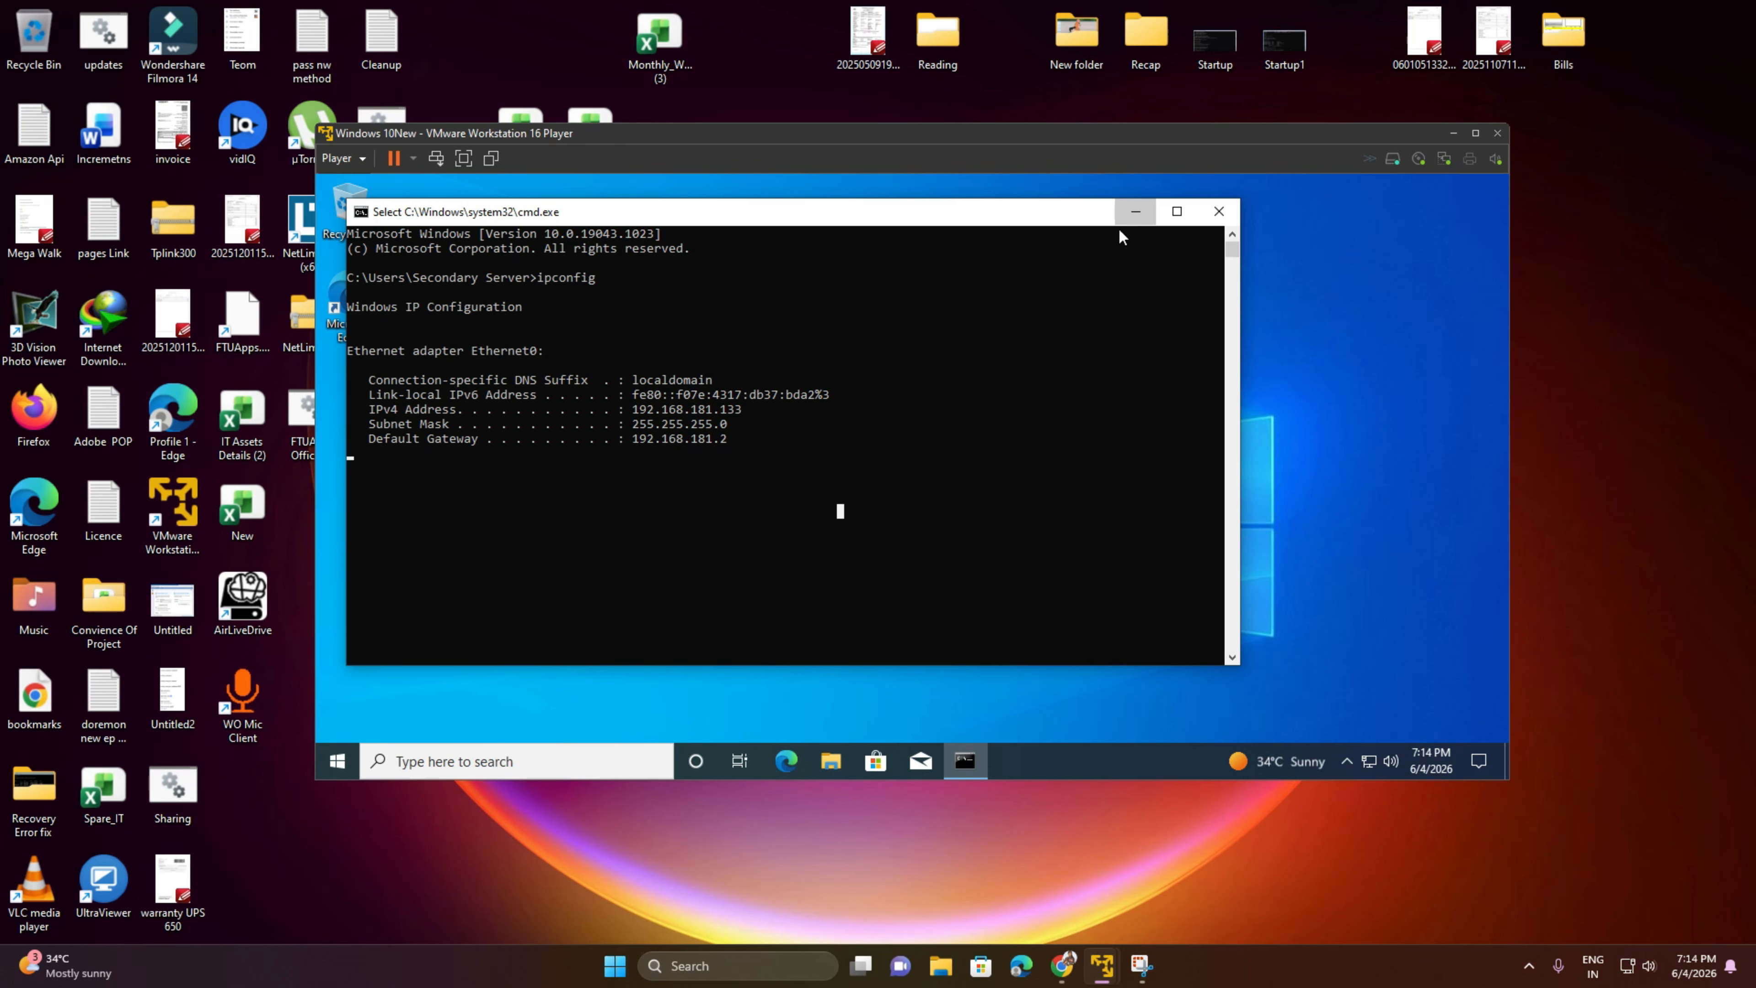
{"action": "left_click", "coordinate": [1134, 211]}
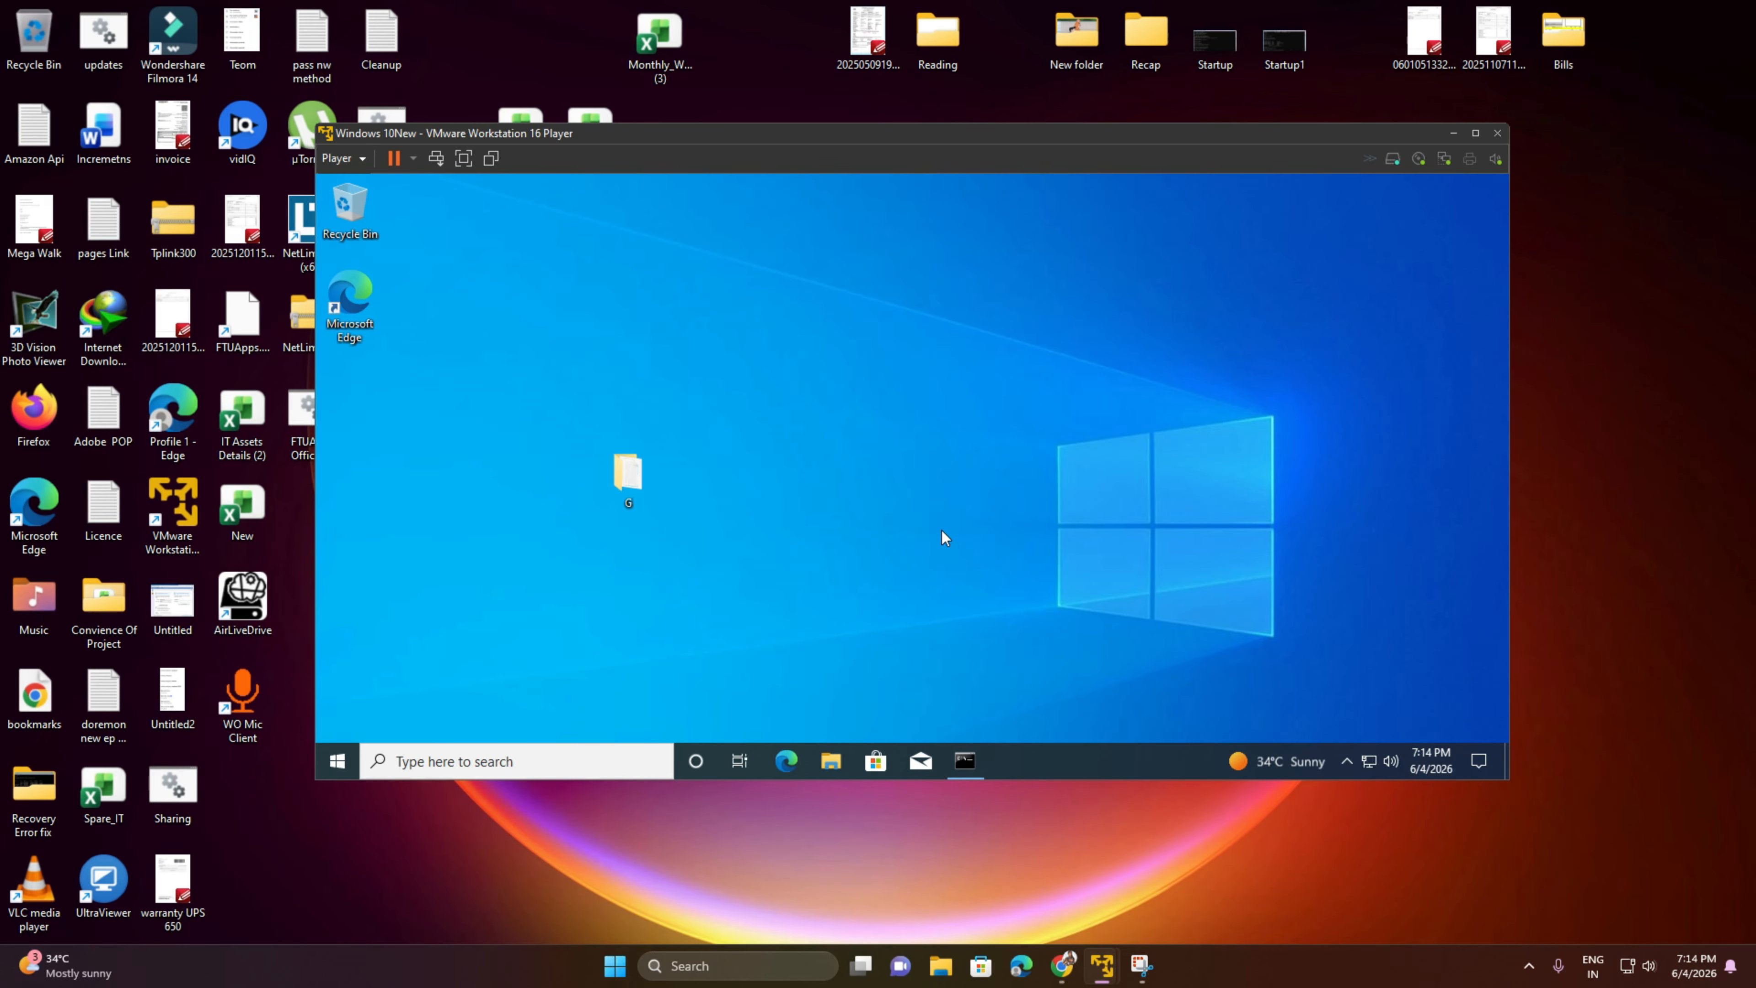
Open This PC on the virtual machine and bring up the options of the Shared Folders (Z:) network location.
{"action": "key", "text": "super+e"}
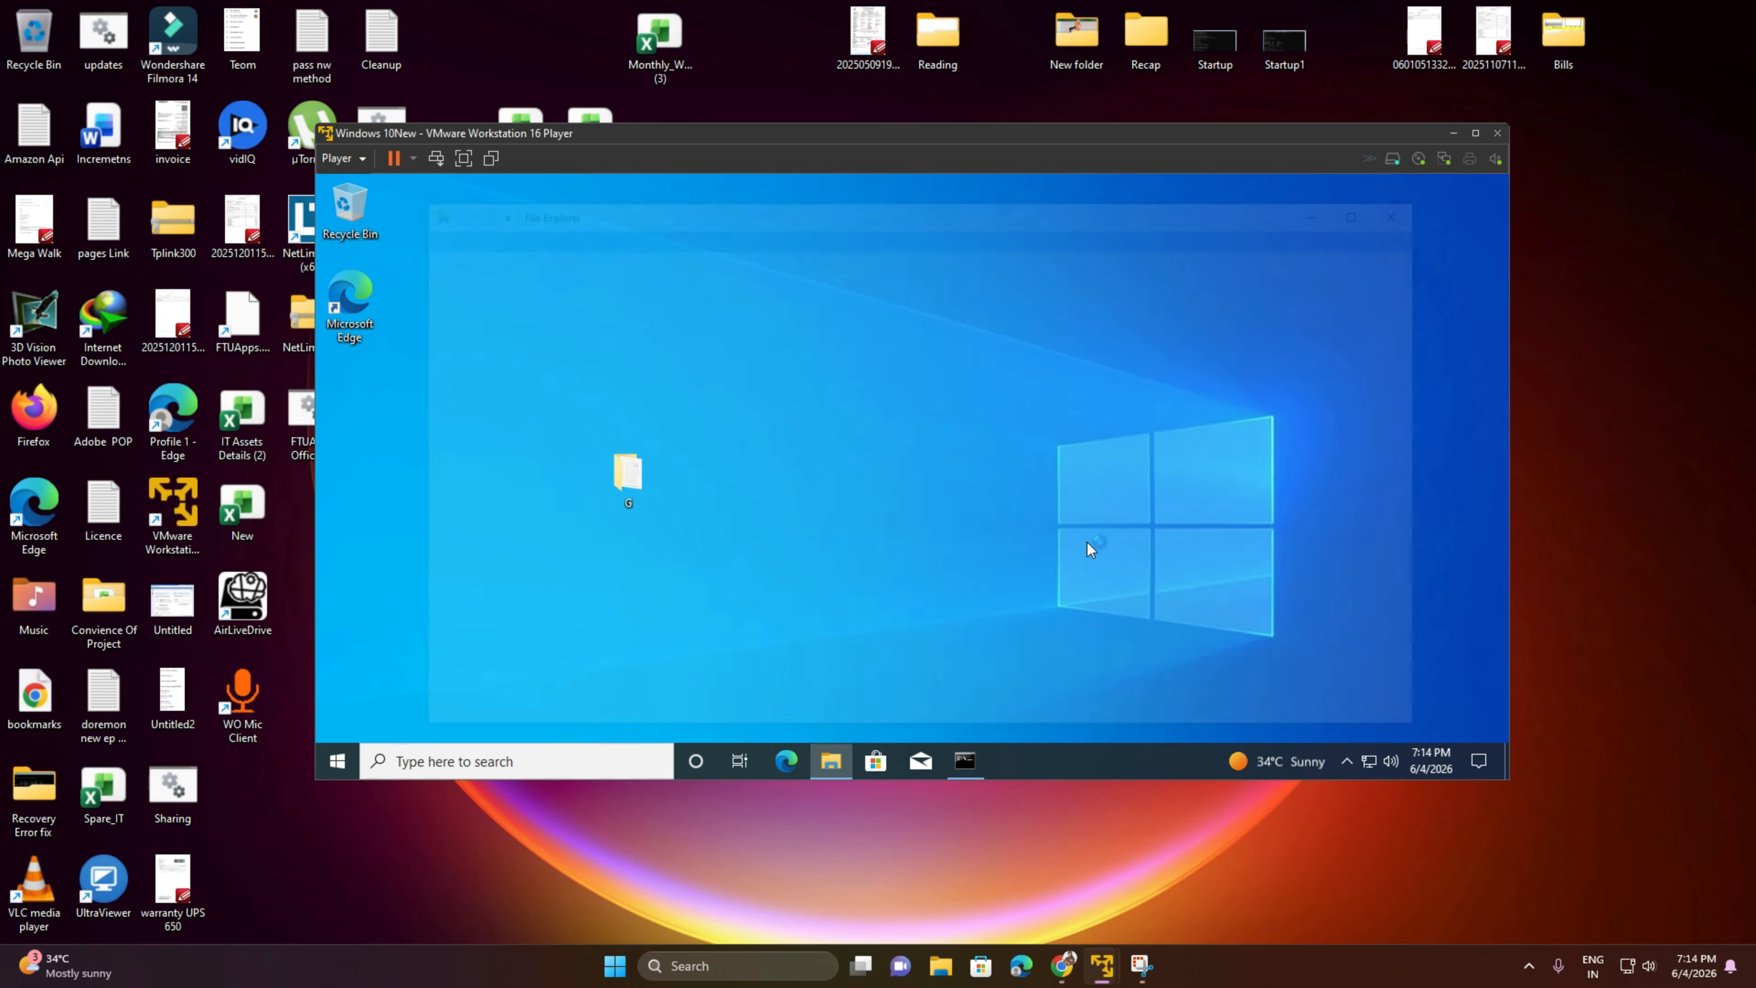
{"action": "left_click", "coordinate": [463, 505]}
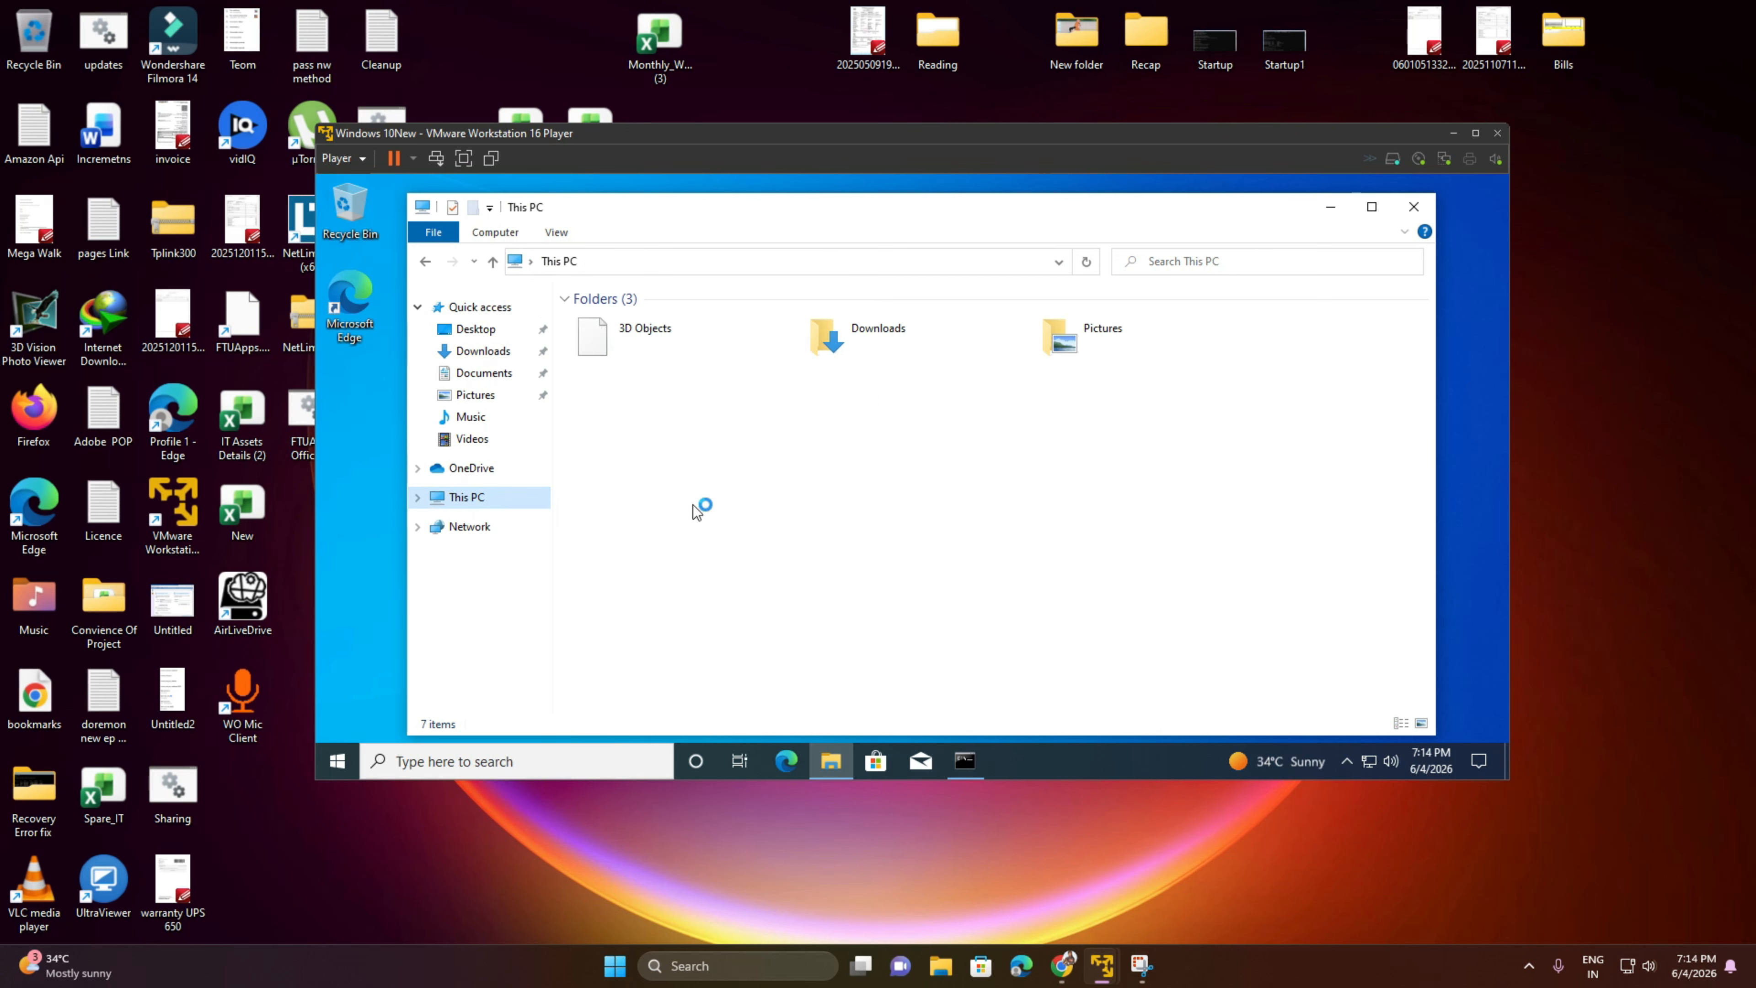
{"action": "left_click", "coordinate": [670, 593]}
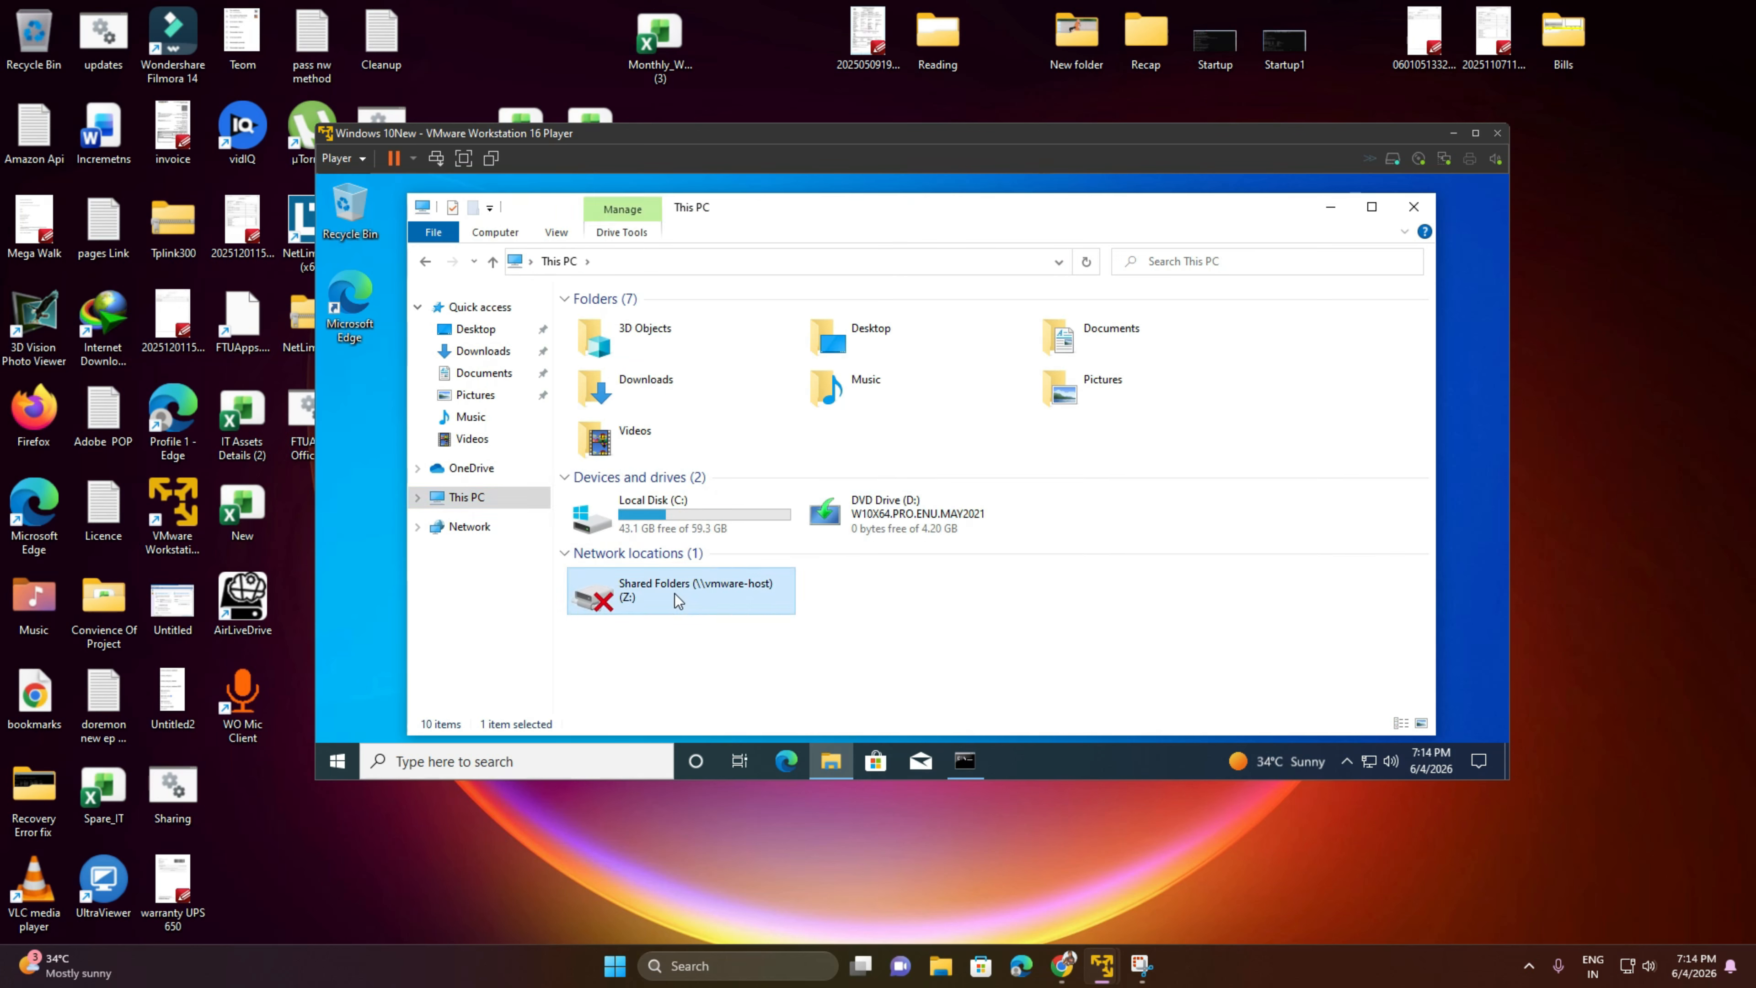
{"action": "right_click", "coordinate": [732, 599]}
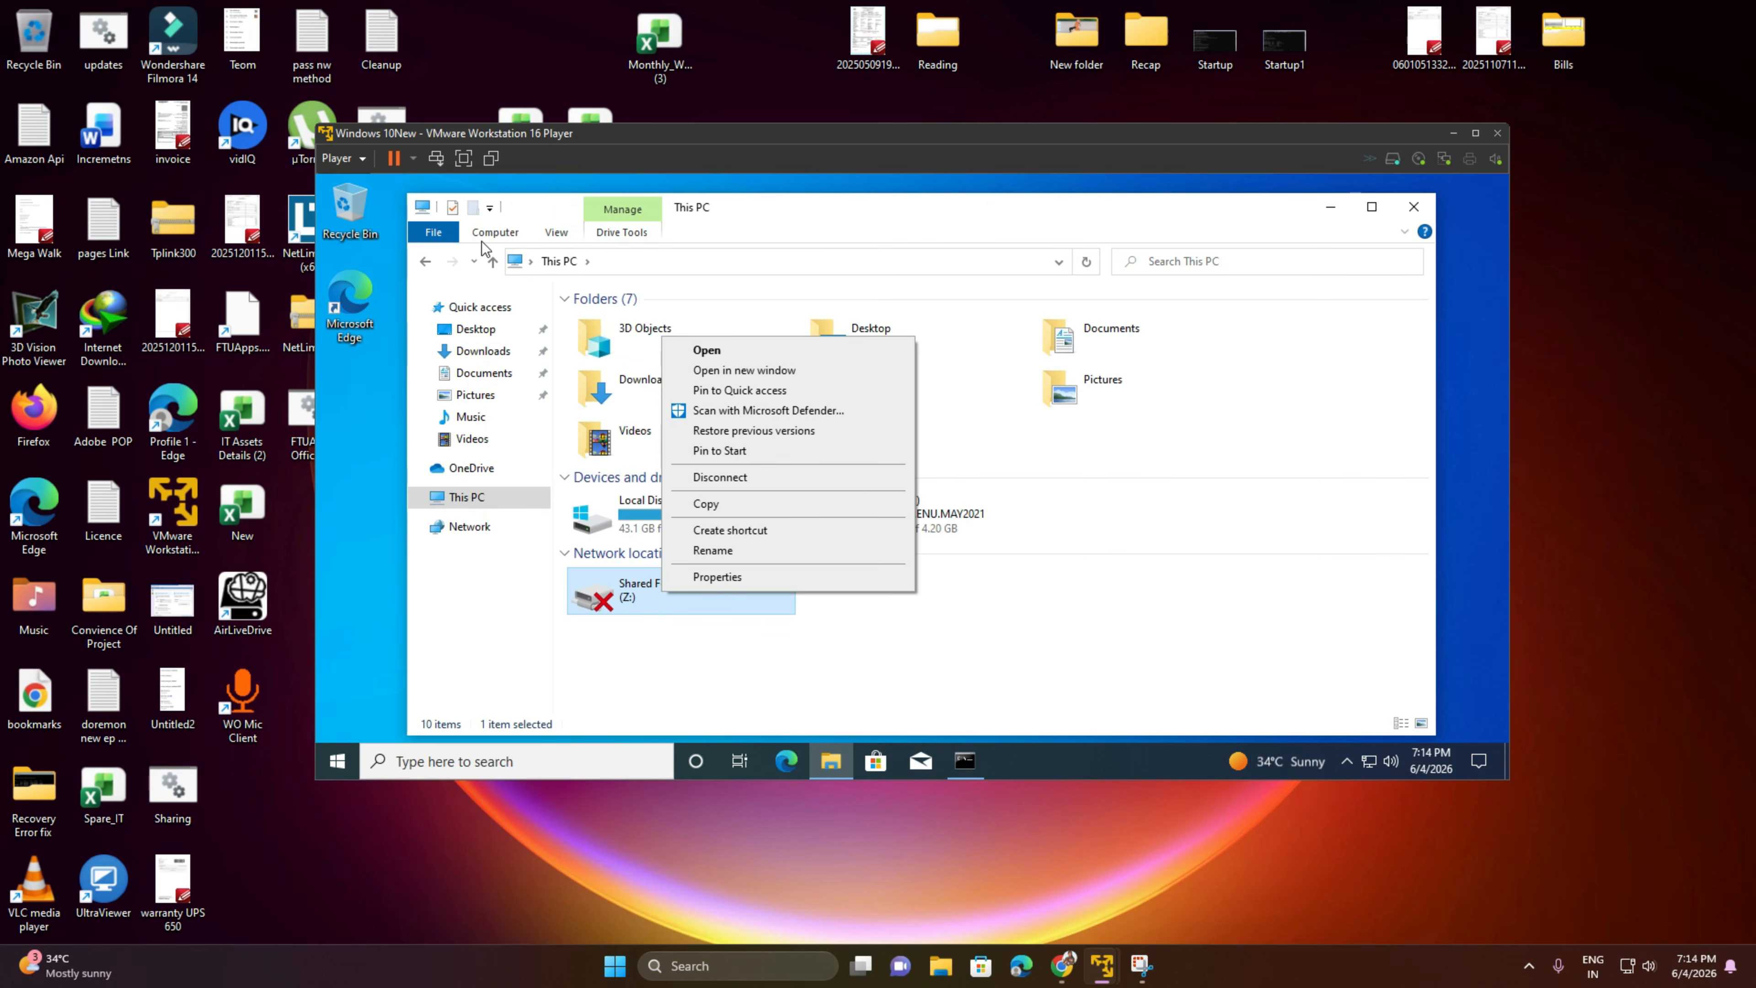
Set the virtual machine's folder sharing to "Enabled until next power off or suspend" in the virtual machine settings.
{"action": "left_click", "coordinate": [369, 159]}
{"action": "mouse_move", "coordinate": [404, 253]}
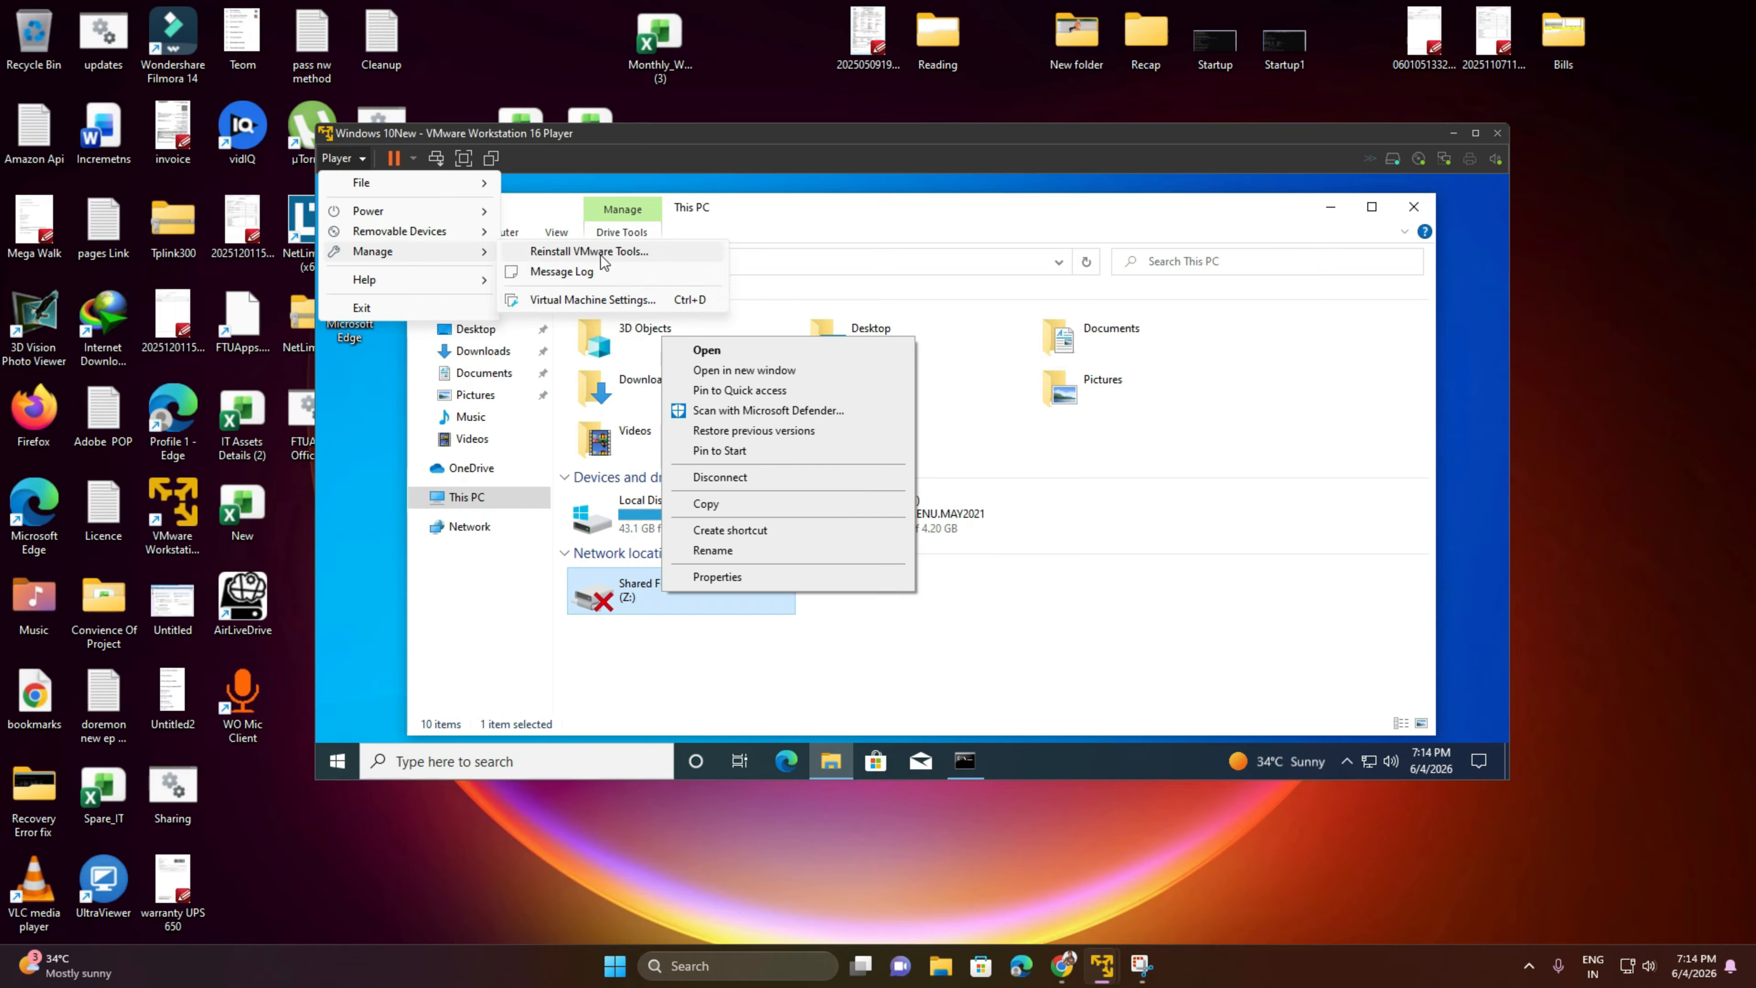
{"action": "left_click", "coordinate": [601, 299]}
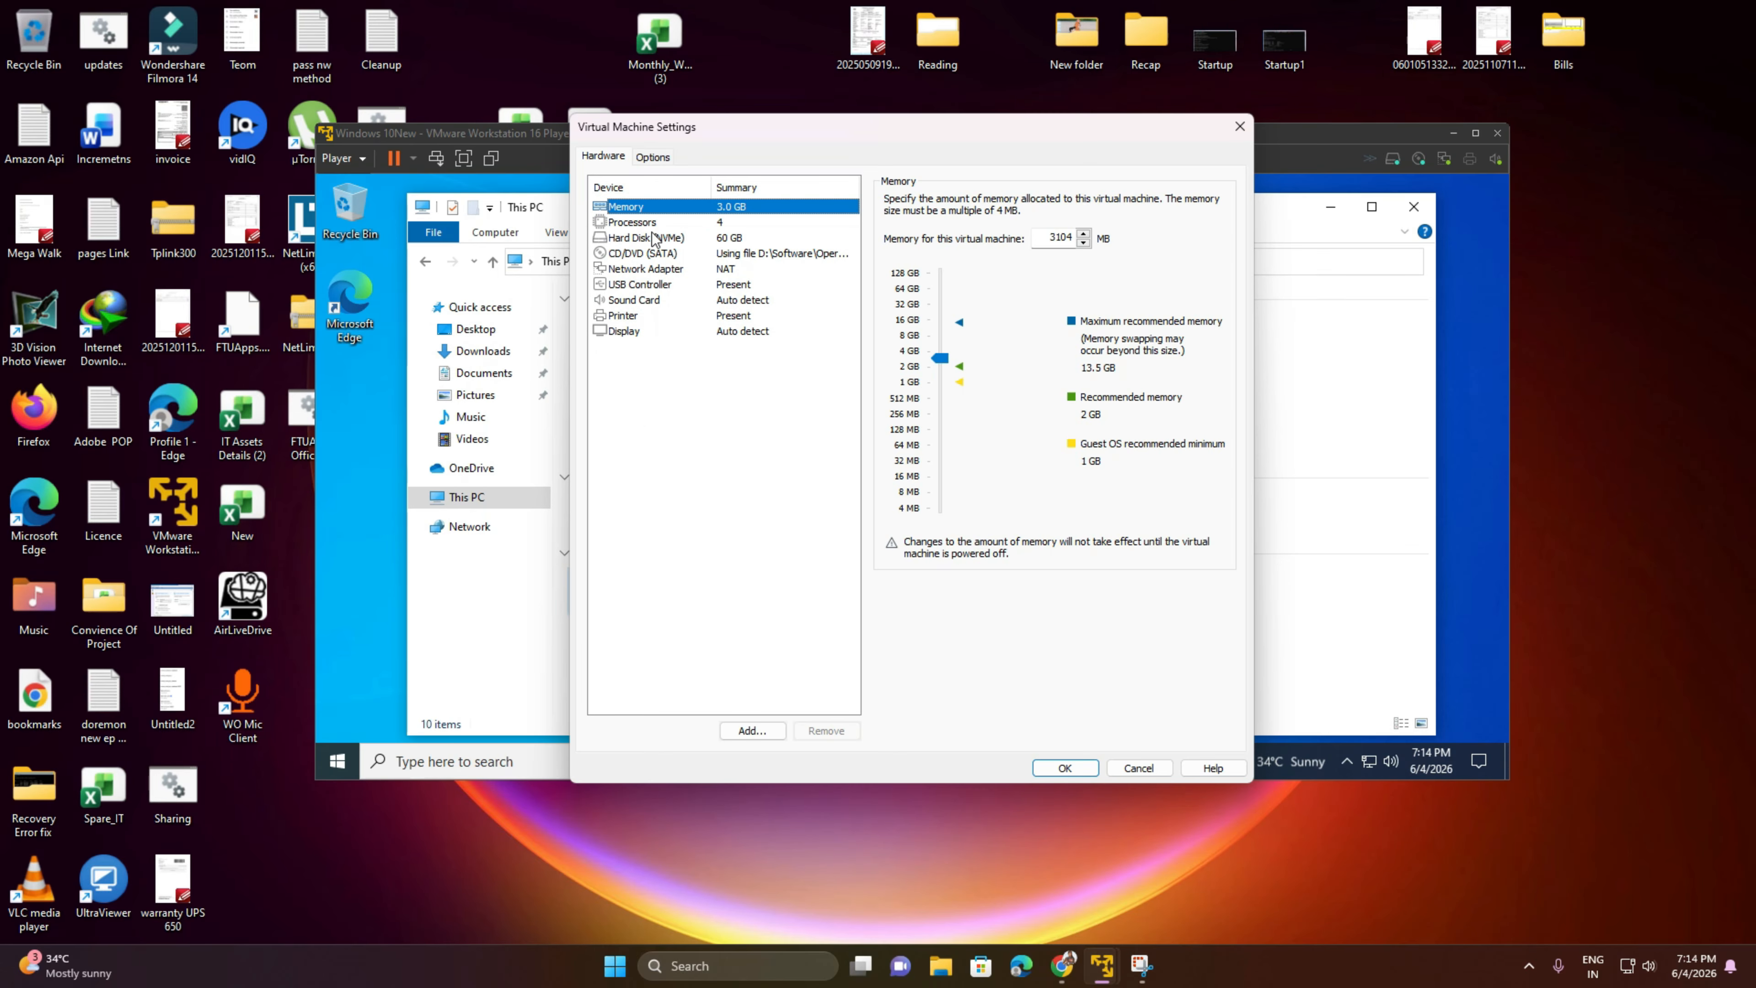
{"action": "left_click", "coordinate": [650, 158]}
{"action": "left_click", "coordinate": [641, 239]}
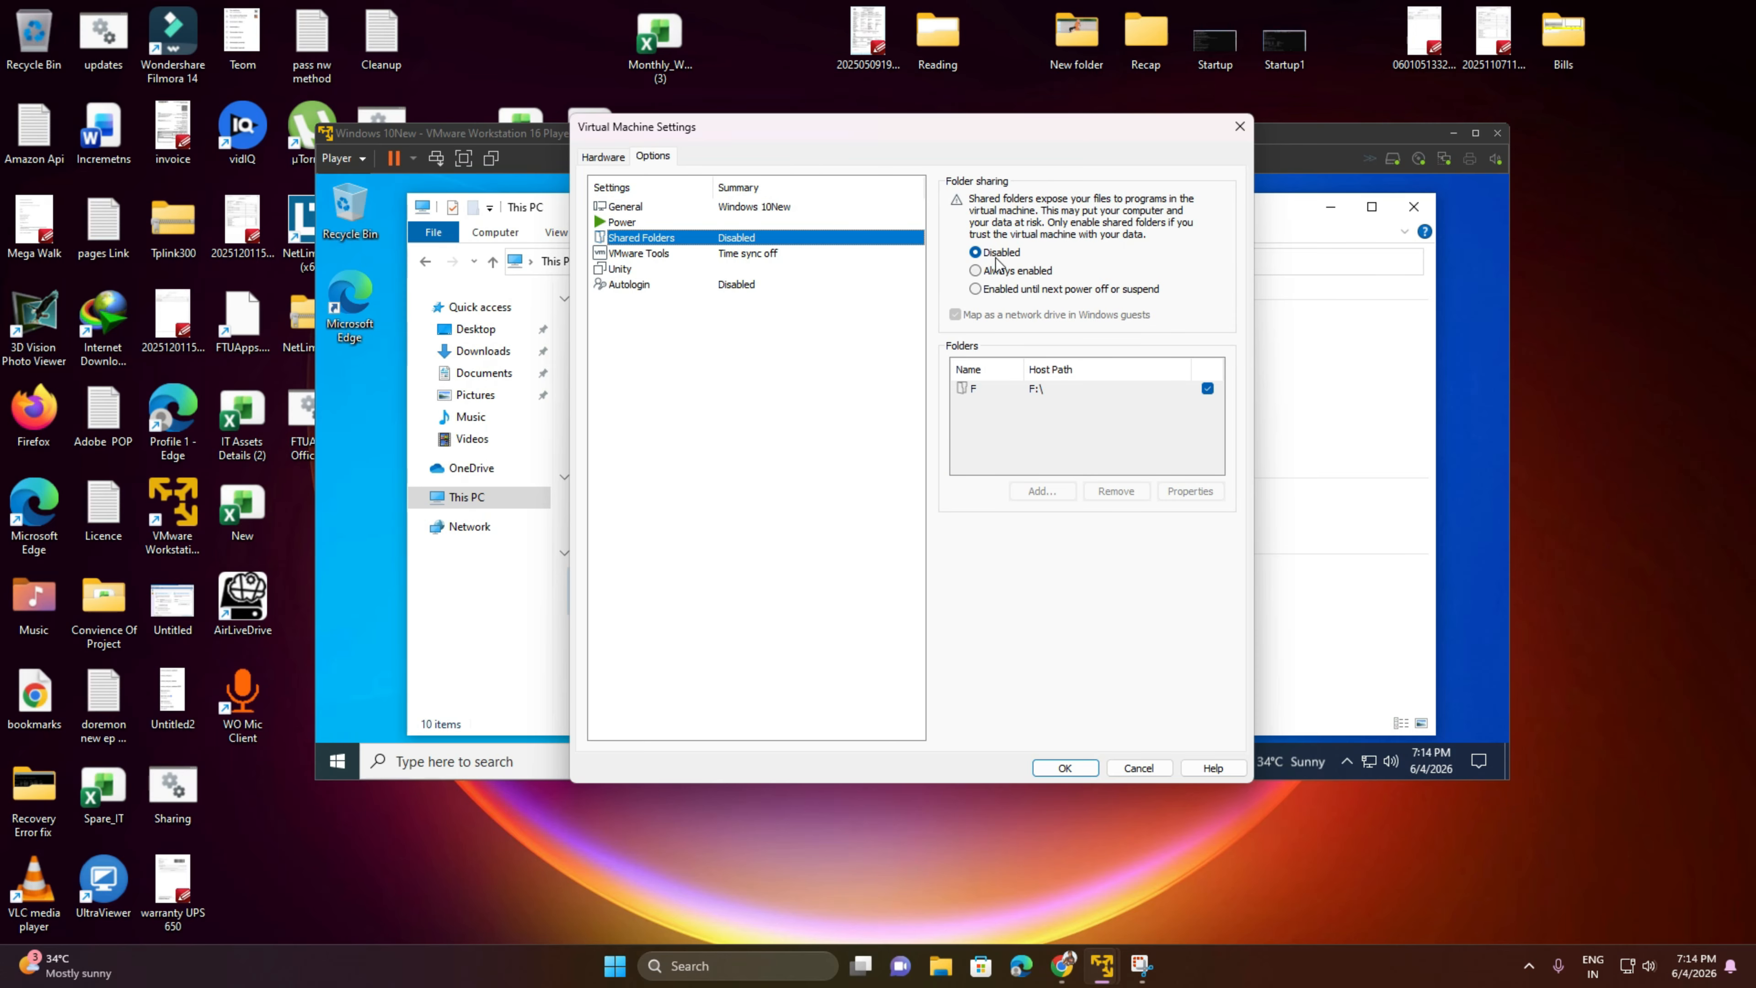
{"action": "left_click", "coordinate": [990, 288]}
{"action": "left_click", "coordinate": [1065, 766]}
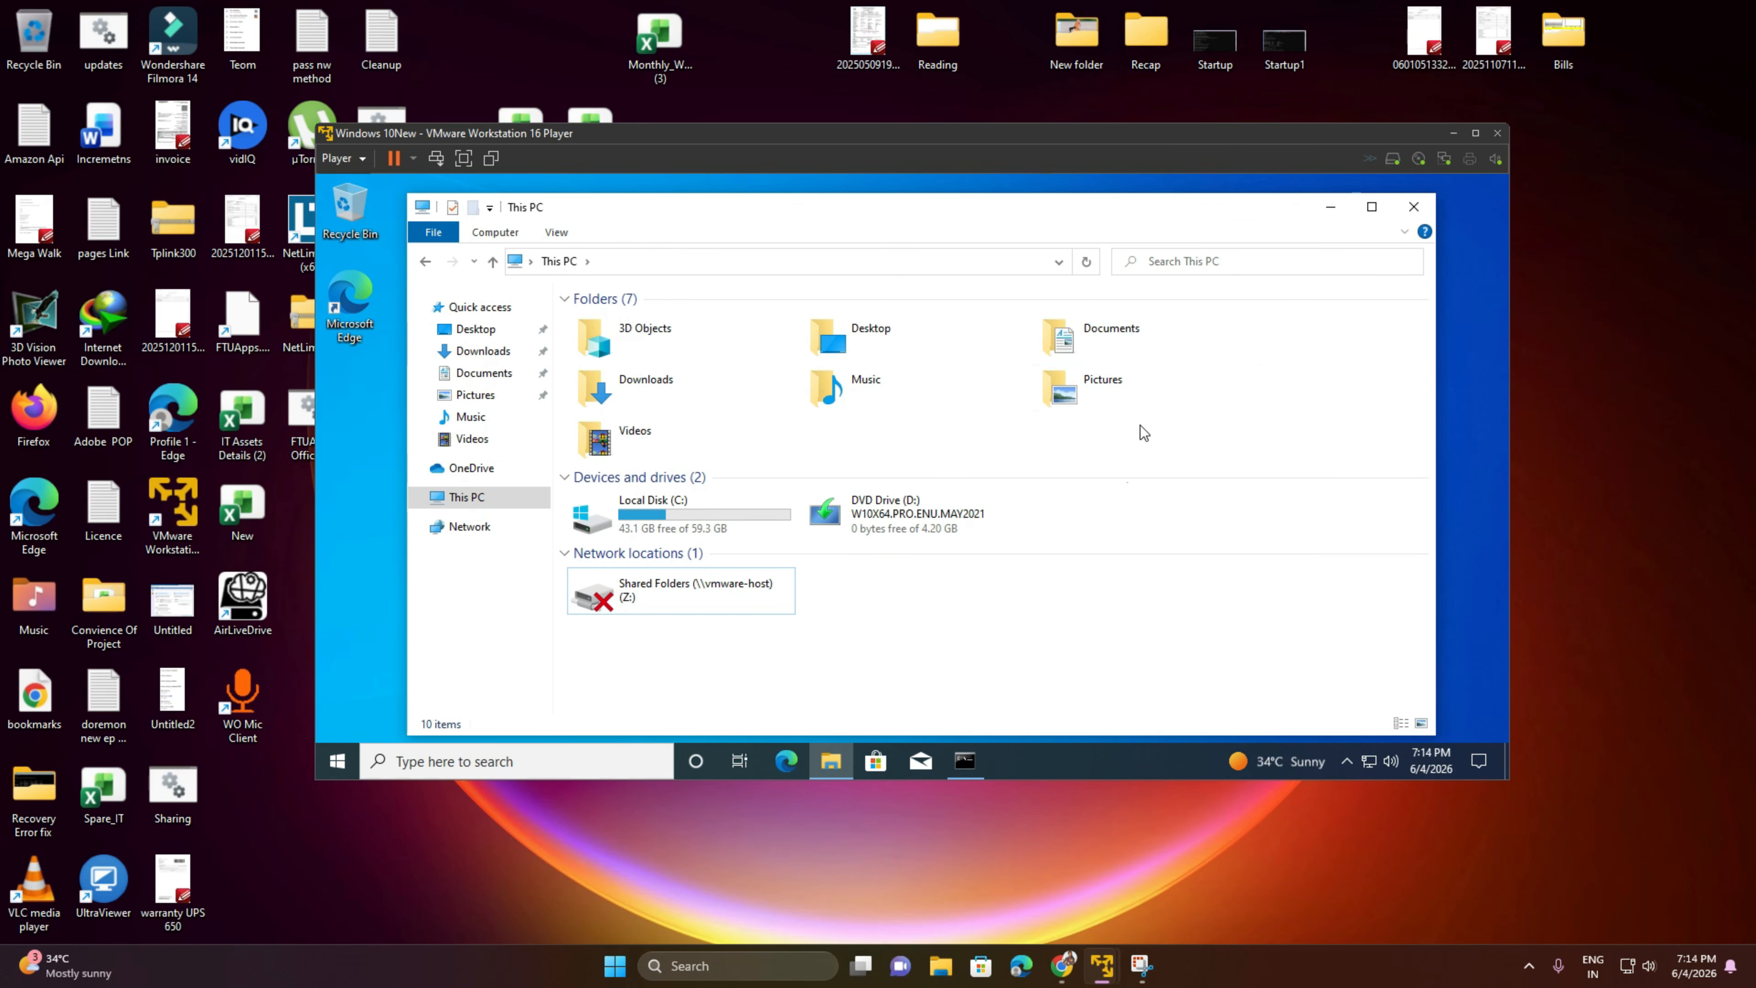
Refresh This PC, browse the shared drive Z: to folder F, select the UrBackup Client 2.5.30 installer, and close File Explorer.
{"action": "left_click", "coordinate": [1086, 261]}
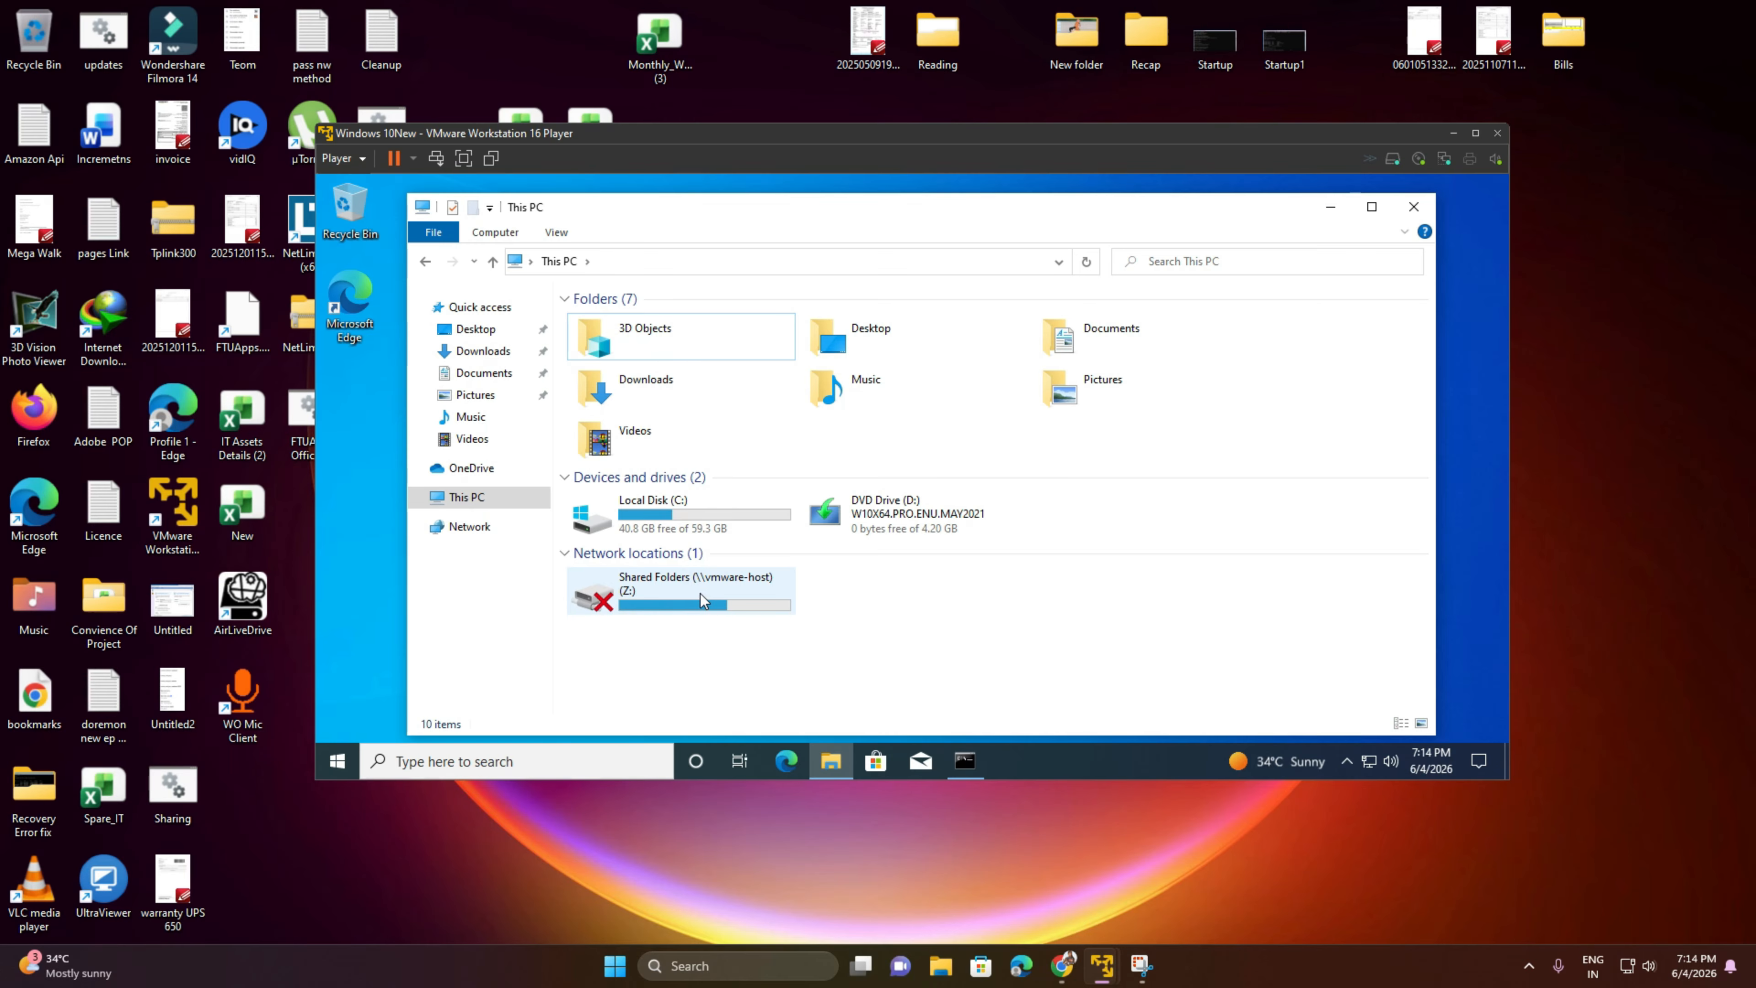
{"action": "double_click", "coordinate": [700, 592]}
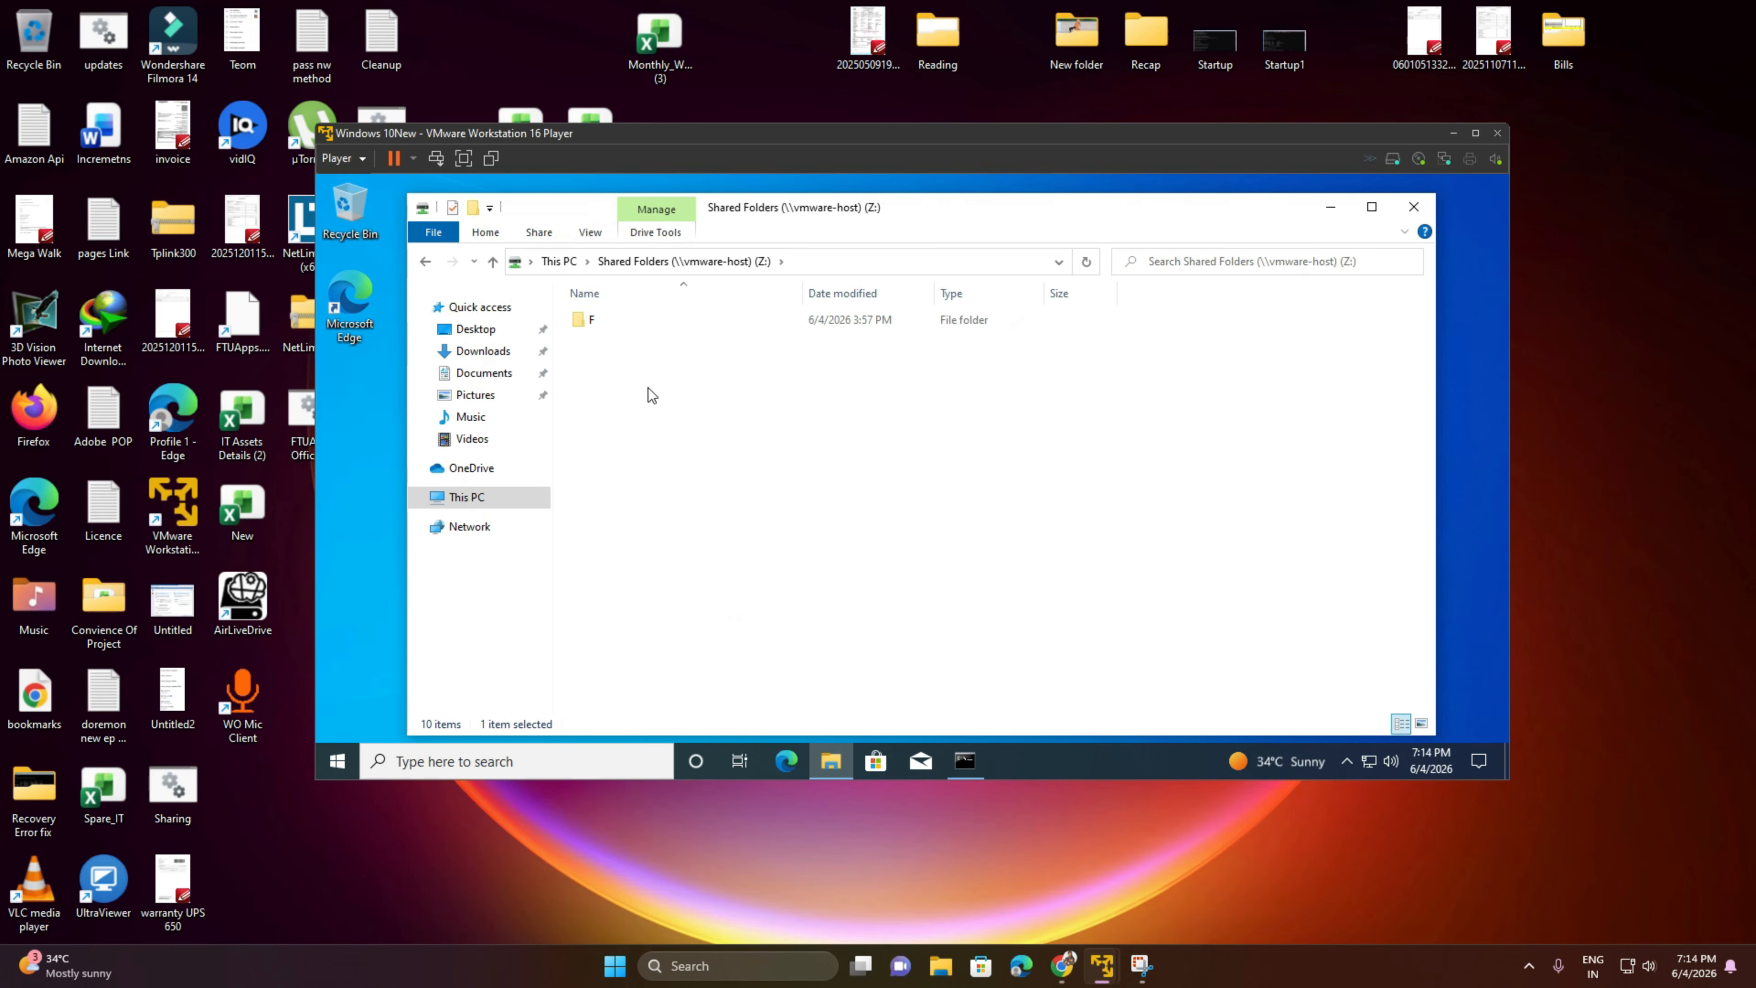
{"action": "double_click", "coordinate": [608, 323]}
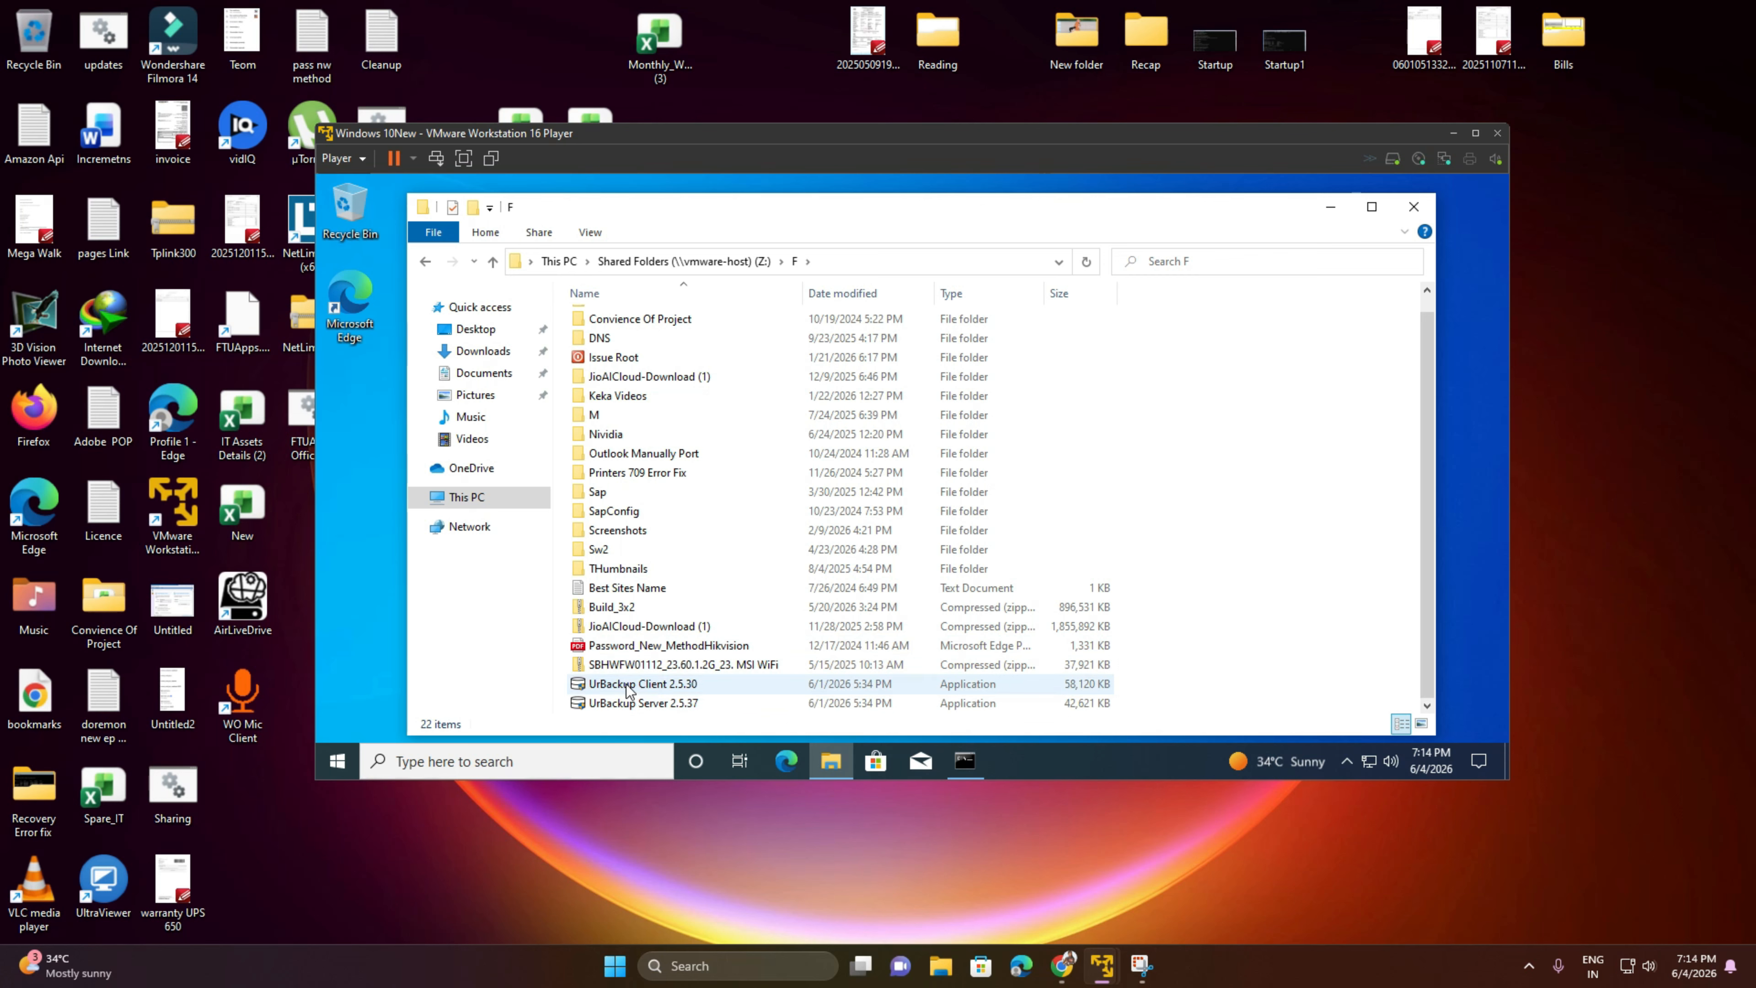
{"action": "left_click", "coordinate": [626, 687]}
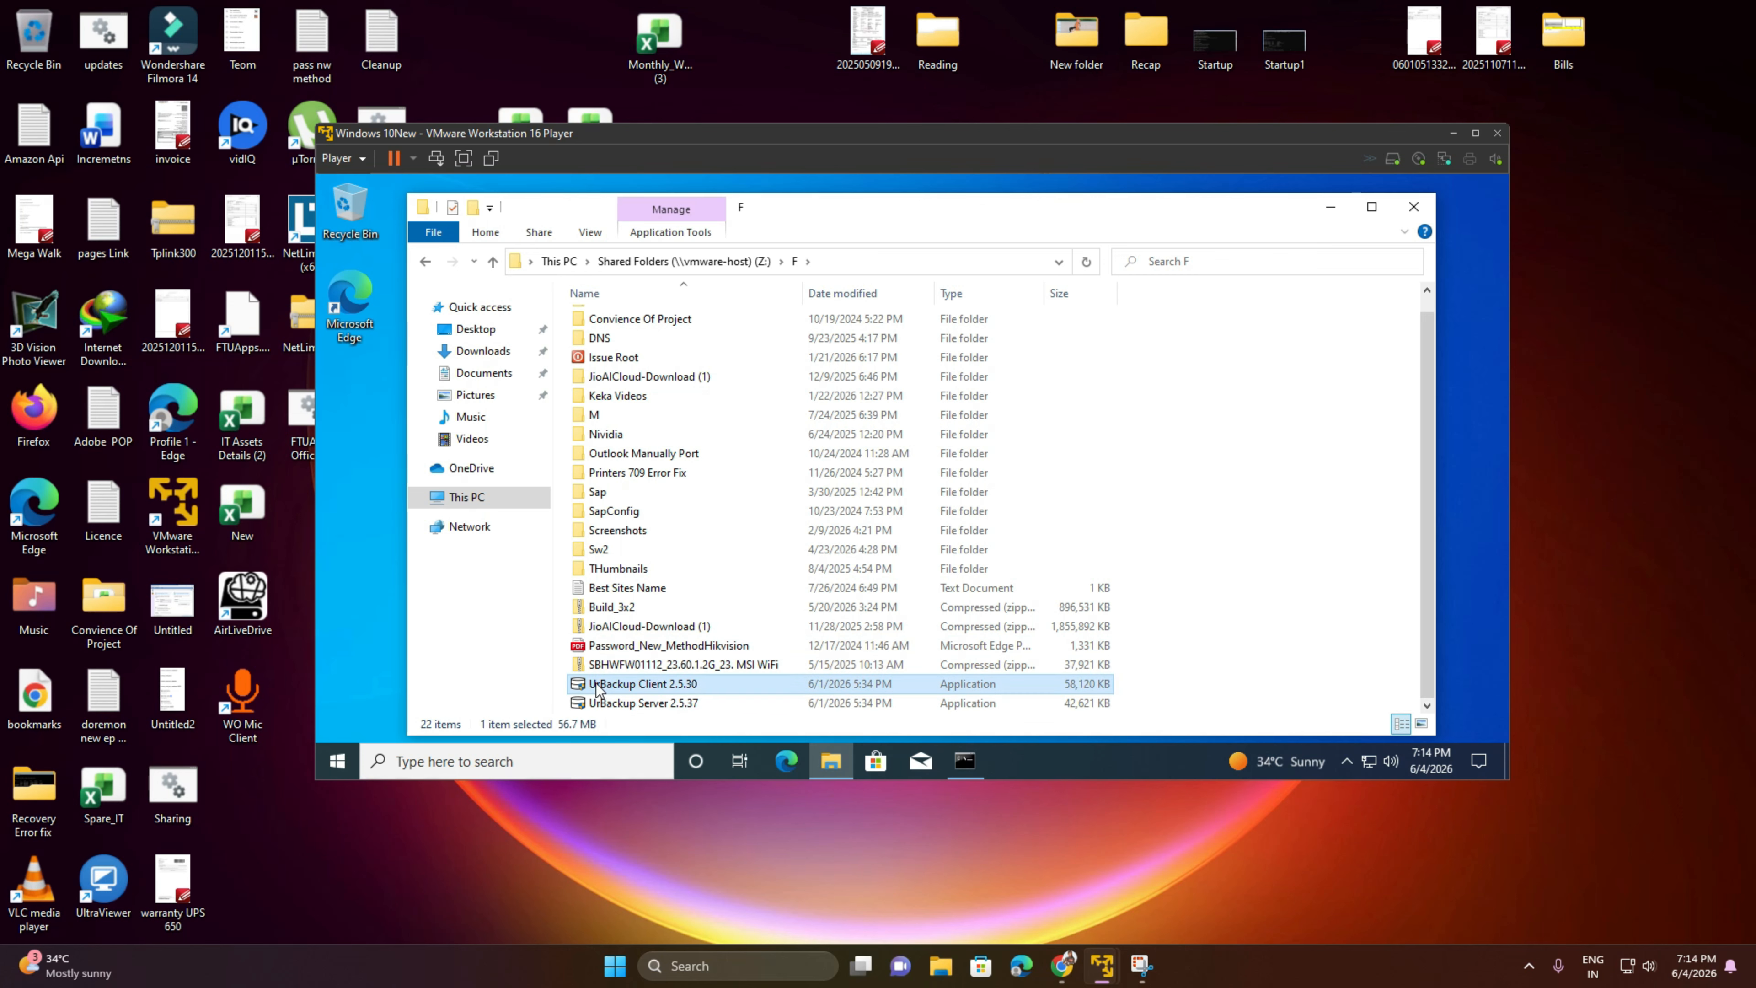
{"action": "left_click", "coordinate": [1411, 209]}
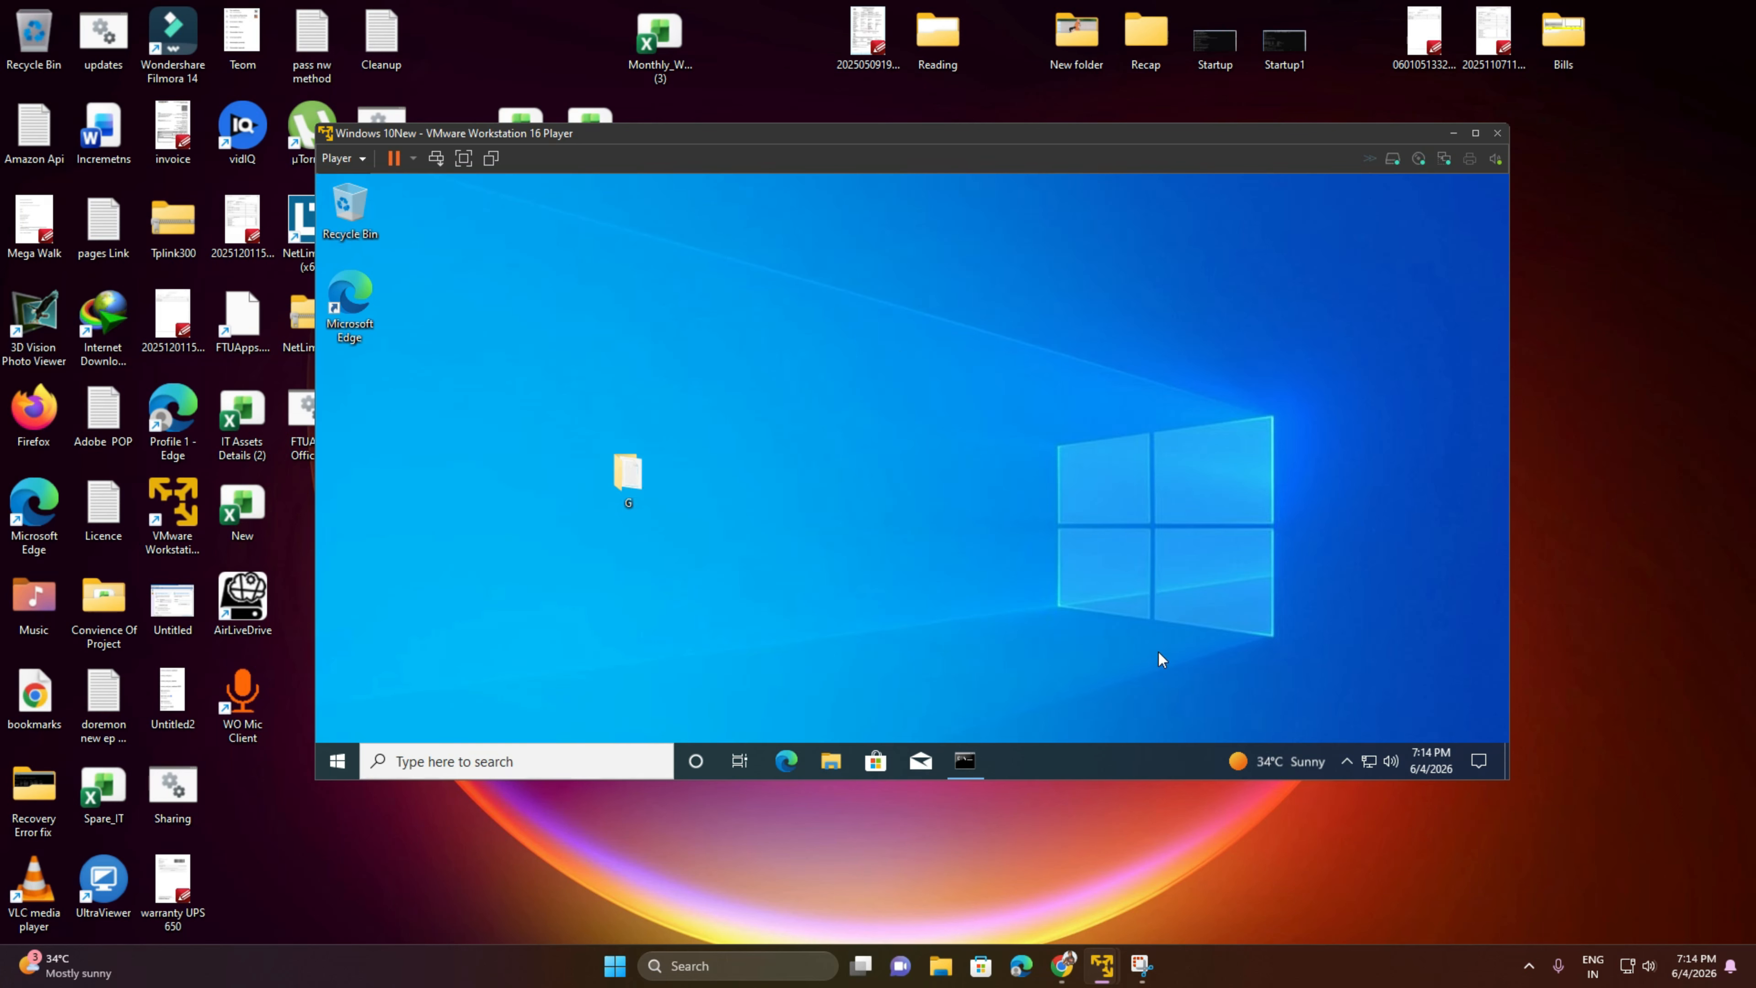
Open the UrBackup client's configuration of Windows components to back up from its notification area entry, and allow UrBackupClient.exe to make changes.
{"action": "left_click", "coordinate": [1346, 762]}
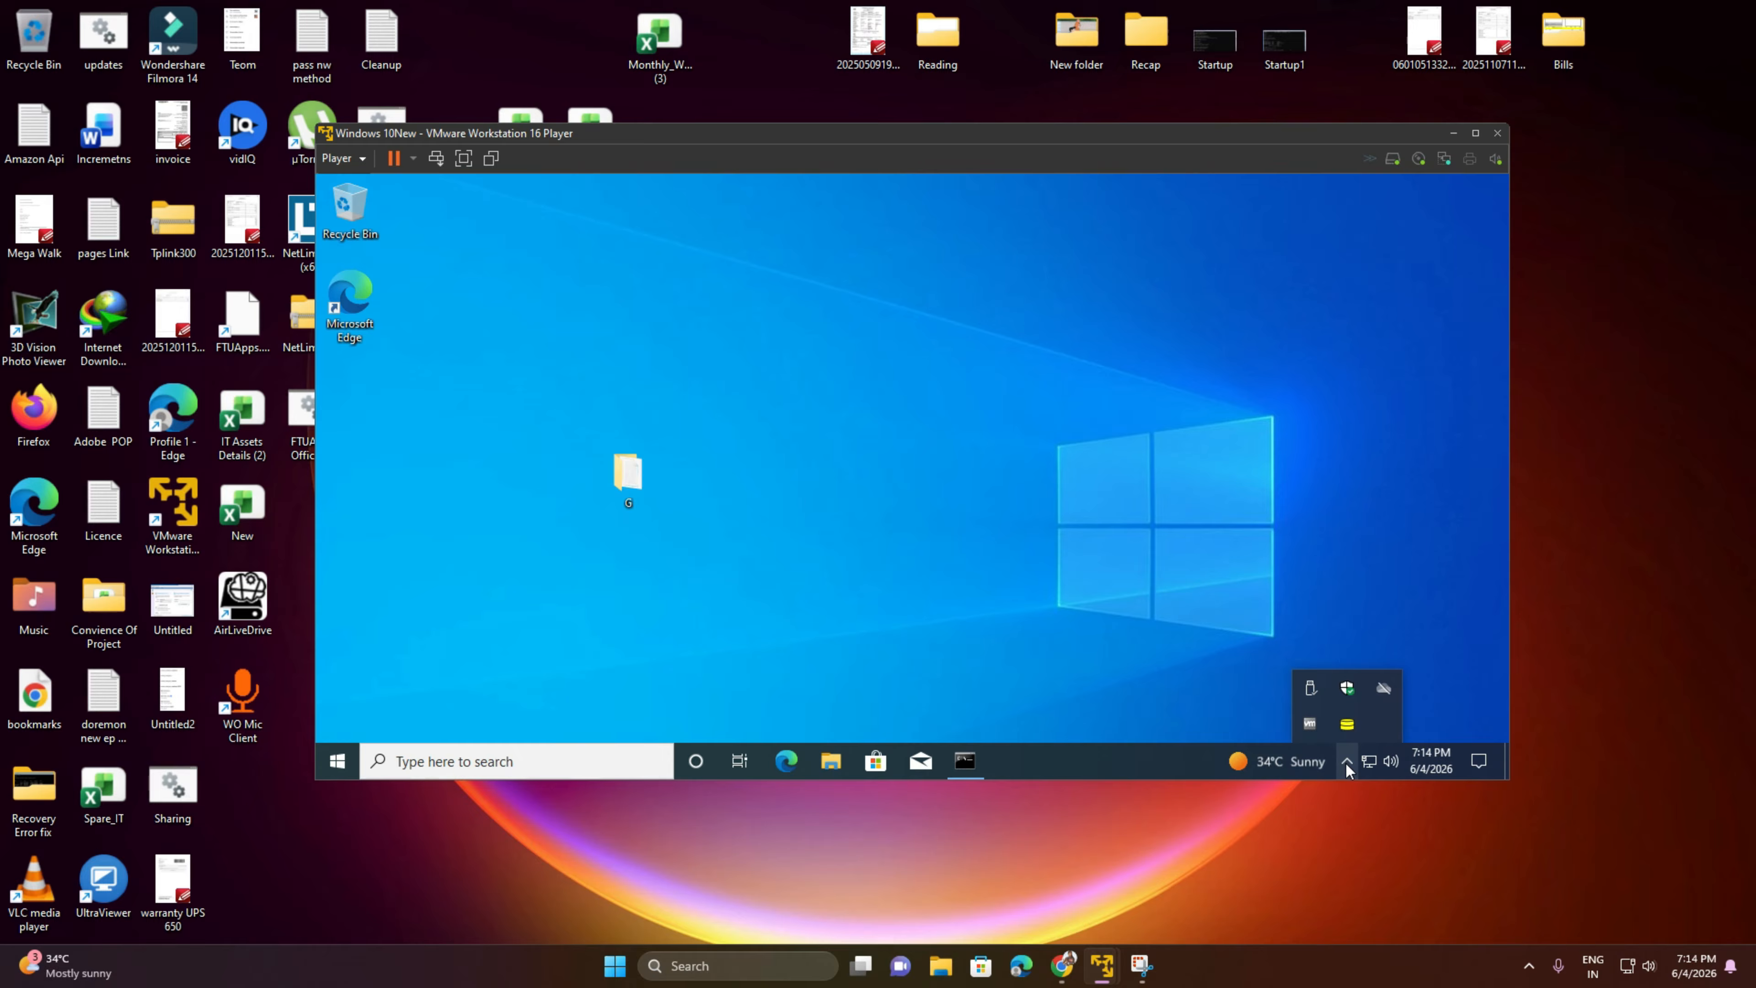
{"action": "right_click", "coordinate": [1346, 731]}
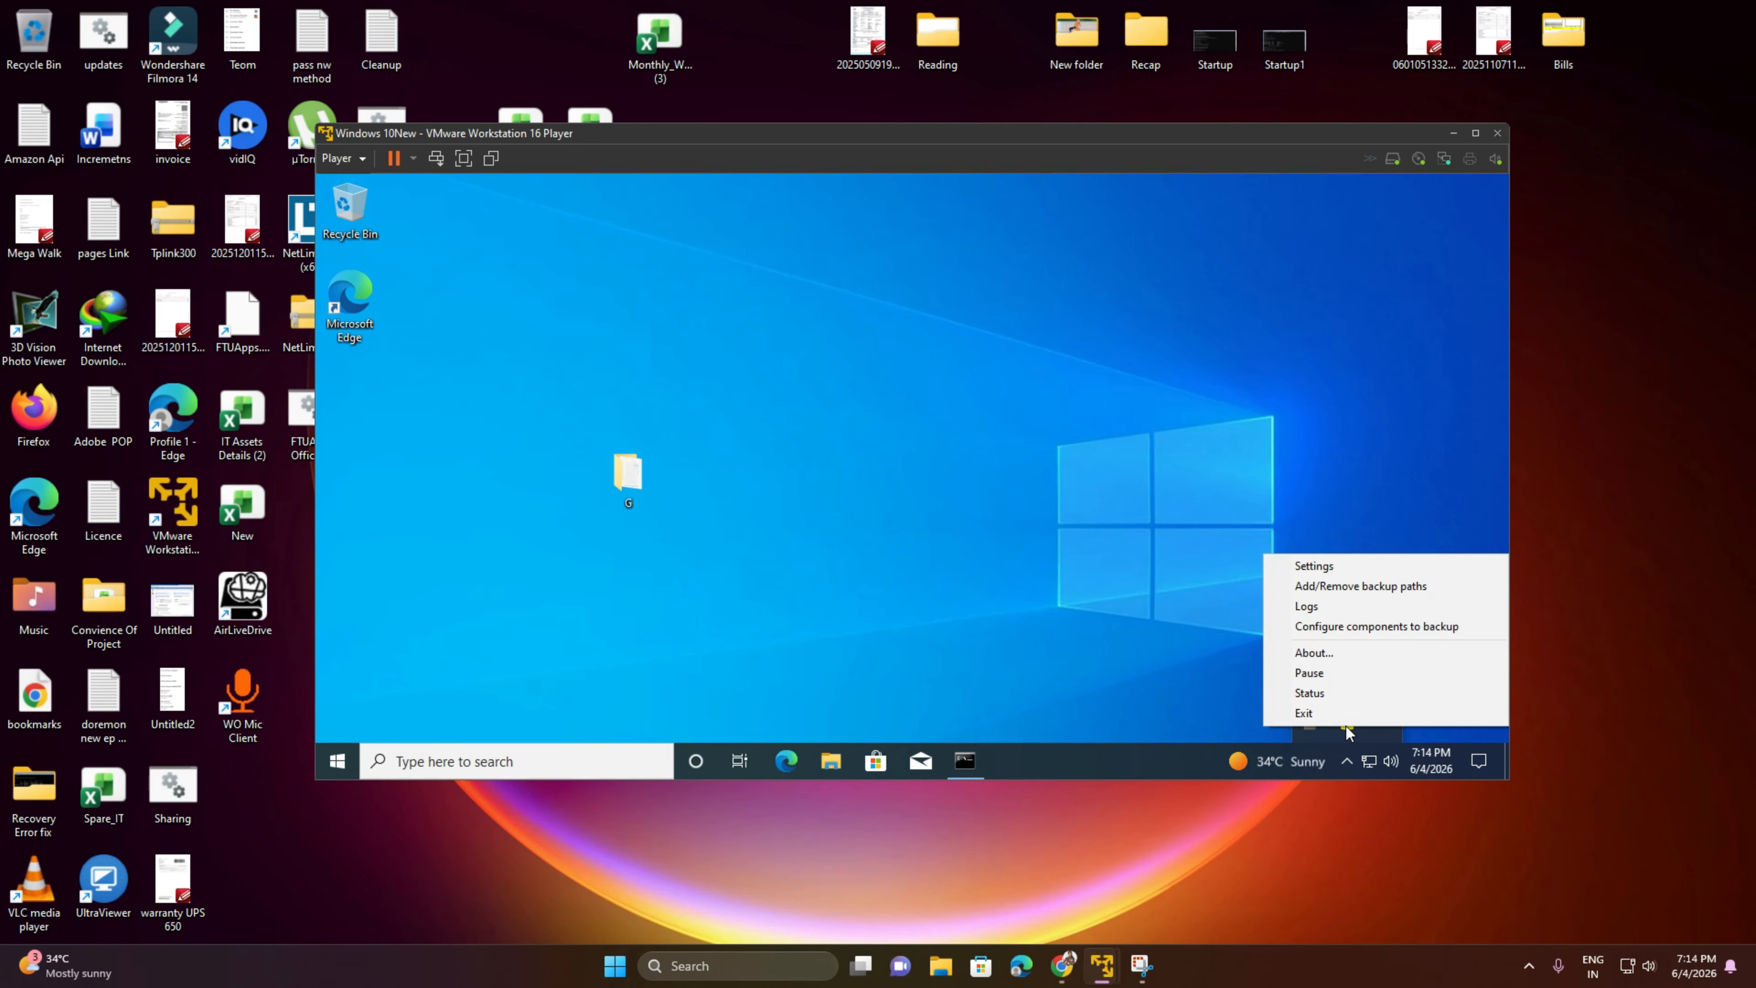
{"action": "left_click", "coordinate": [1006, 565]}
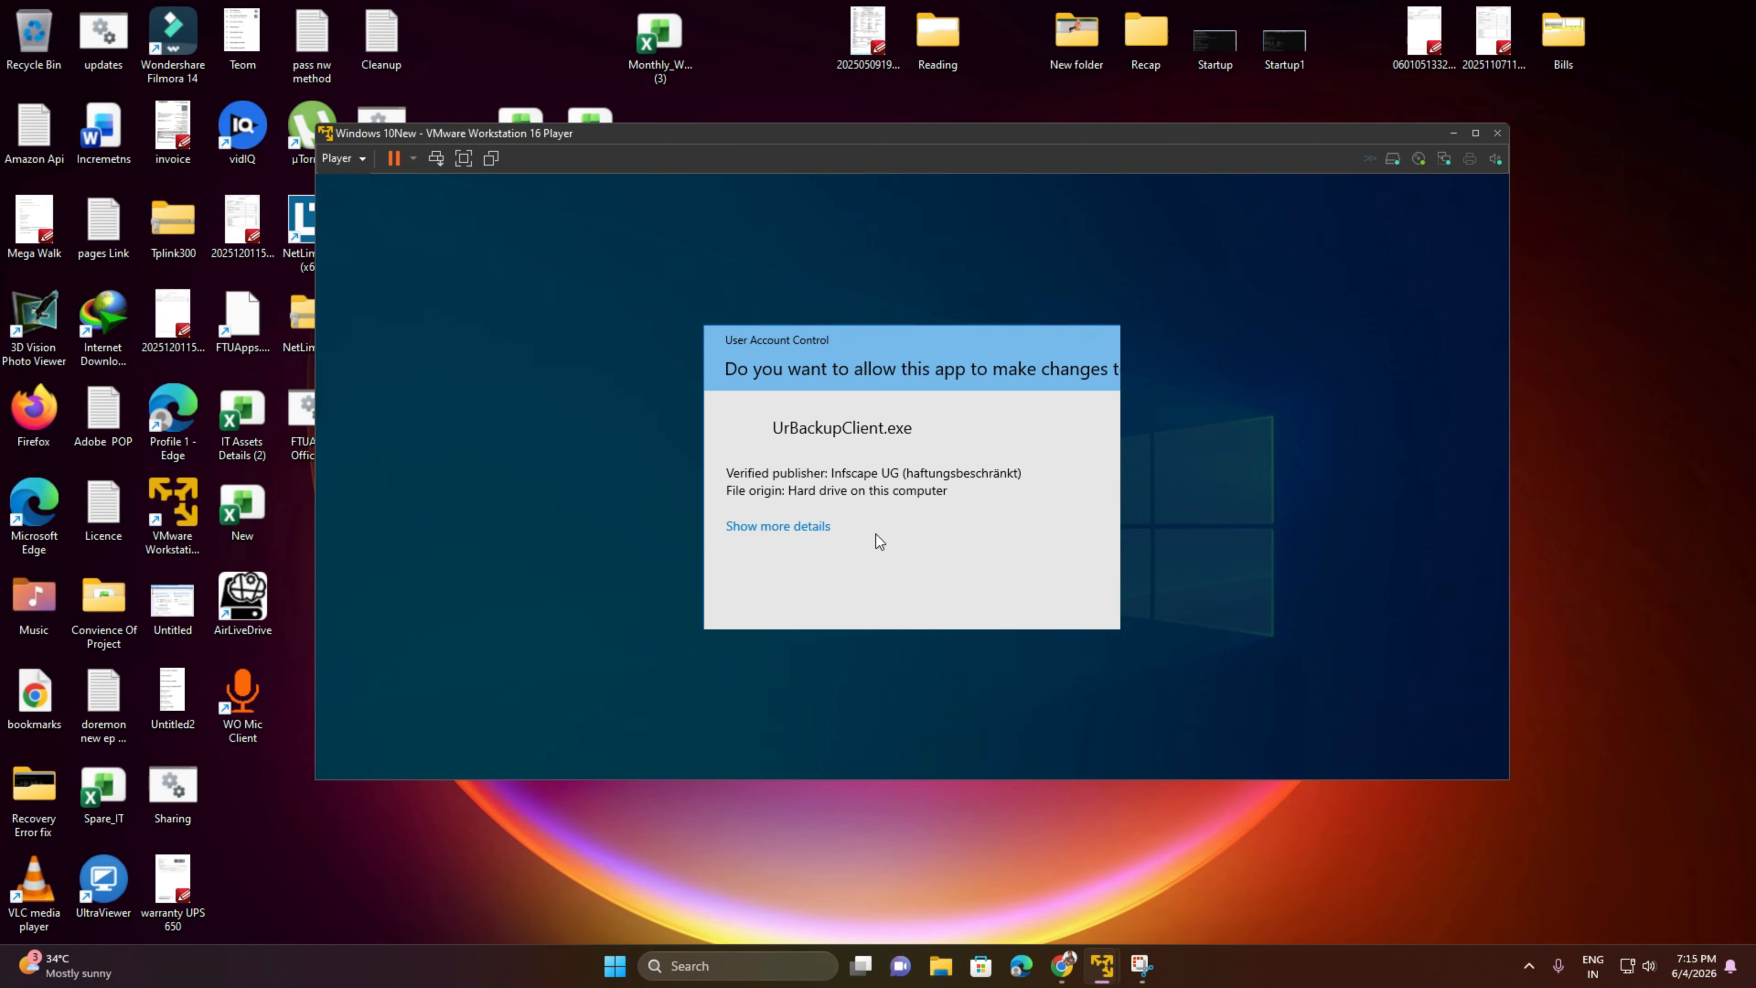
{"action": "left_click", "coordinate": [831, 591]}
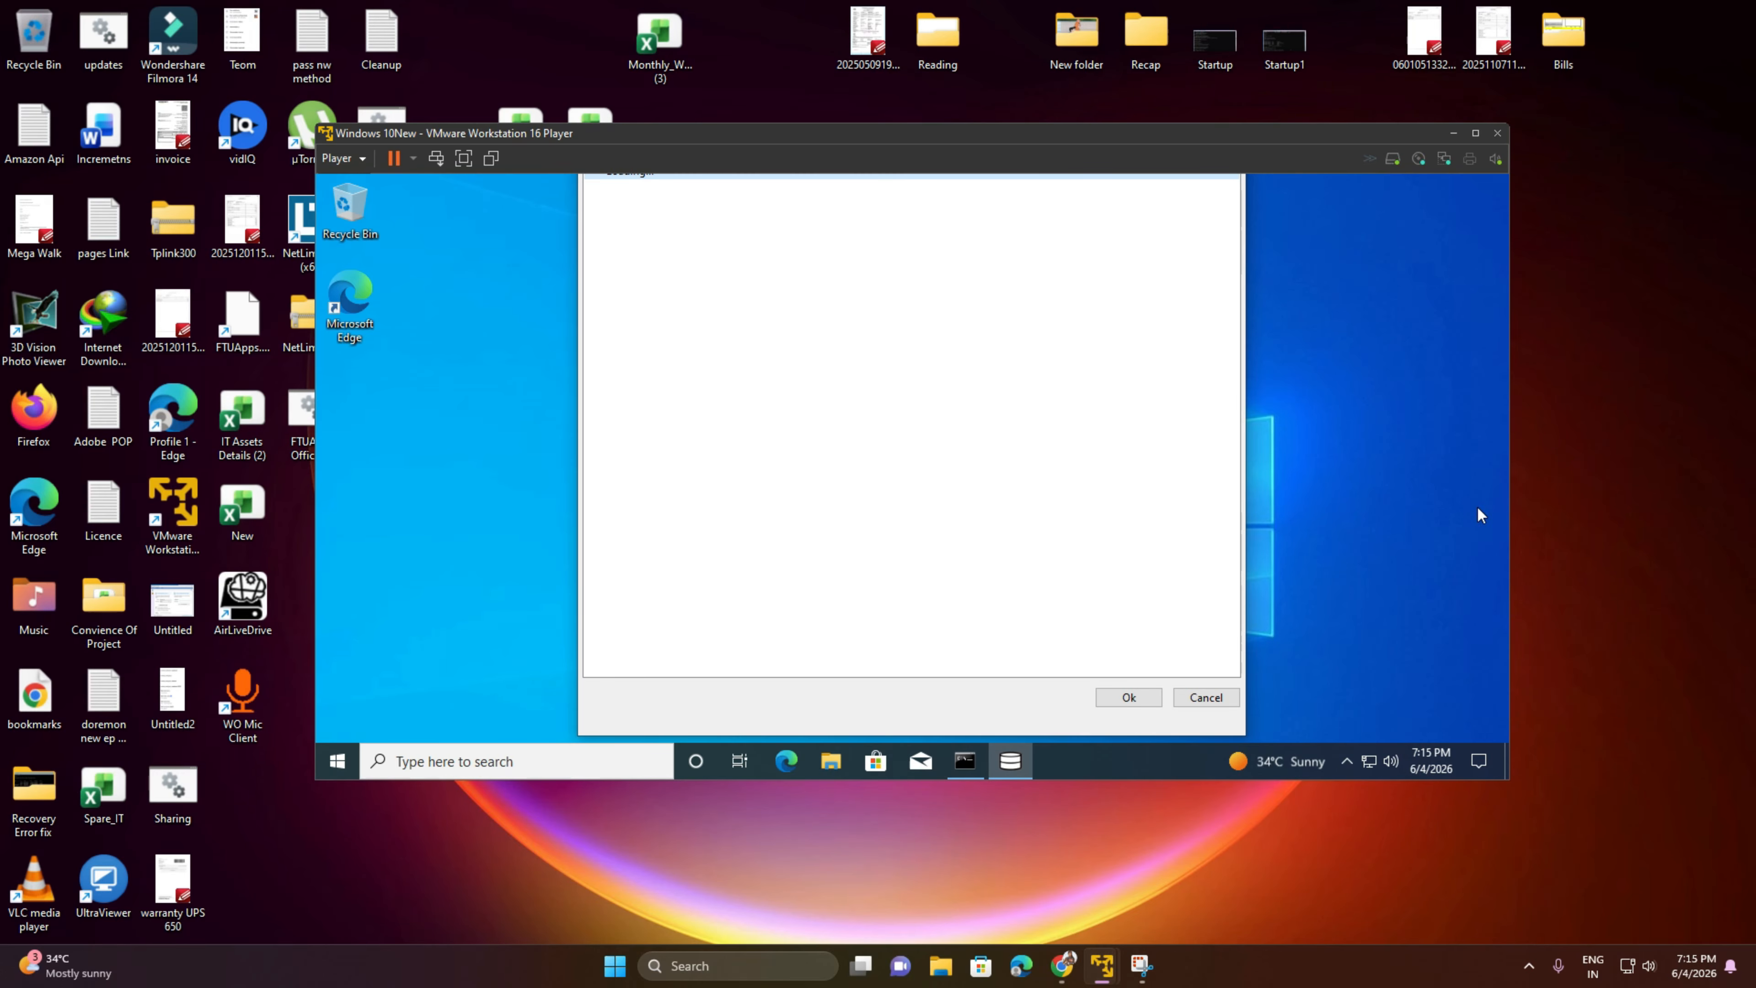
Maximize the virtual machine window, move the component selection dialog away from the desktop folder, and refresh the guest desktop.
{"action": "left_click", "coordinate": [1473, 132]}
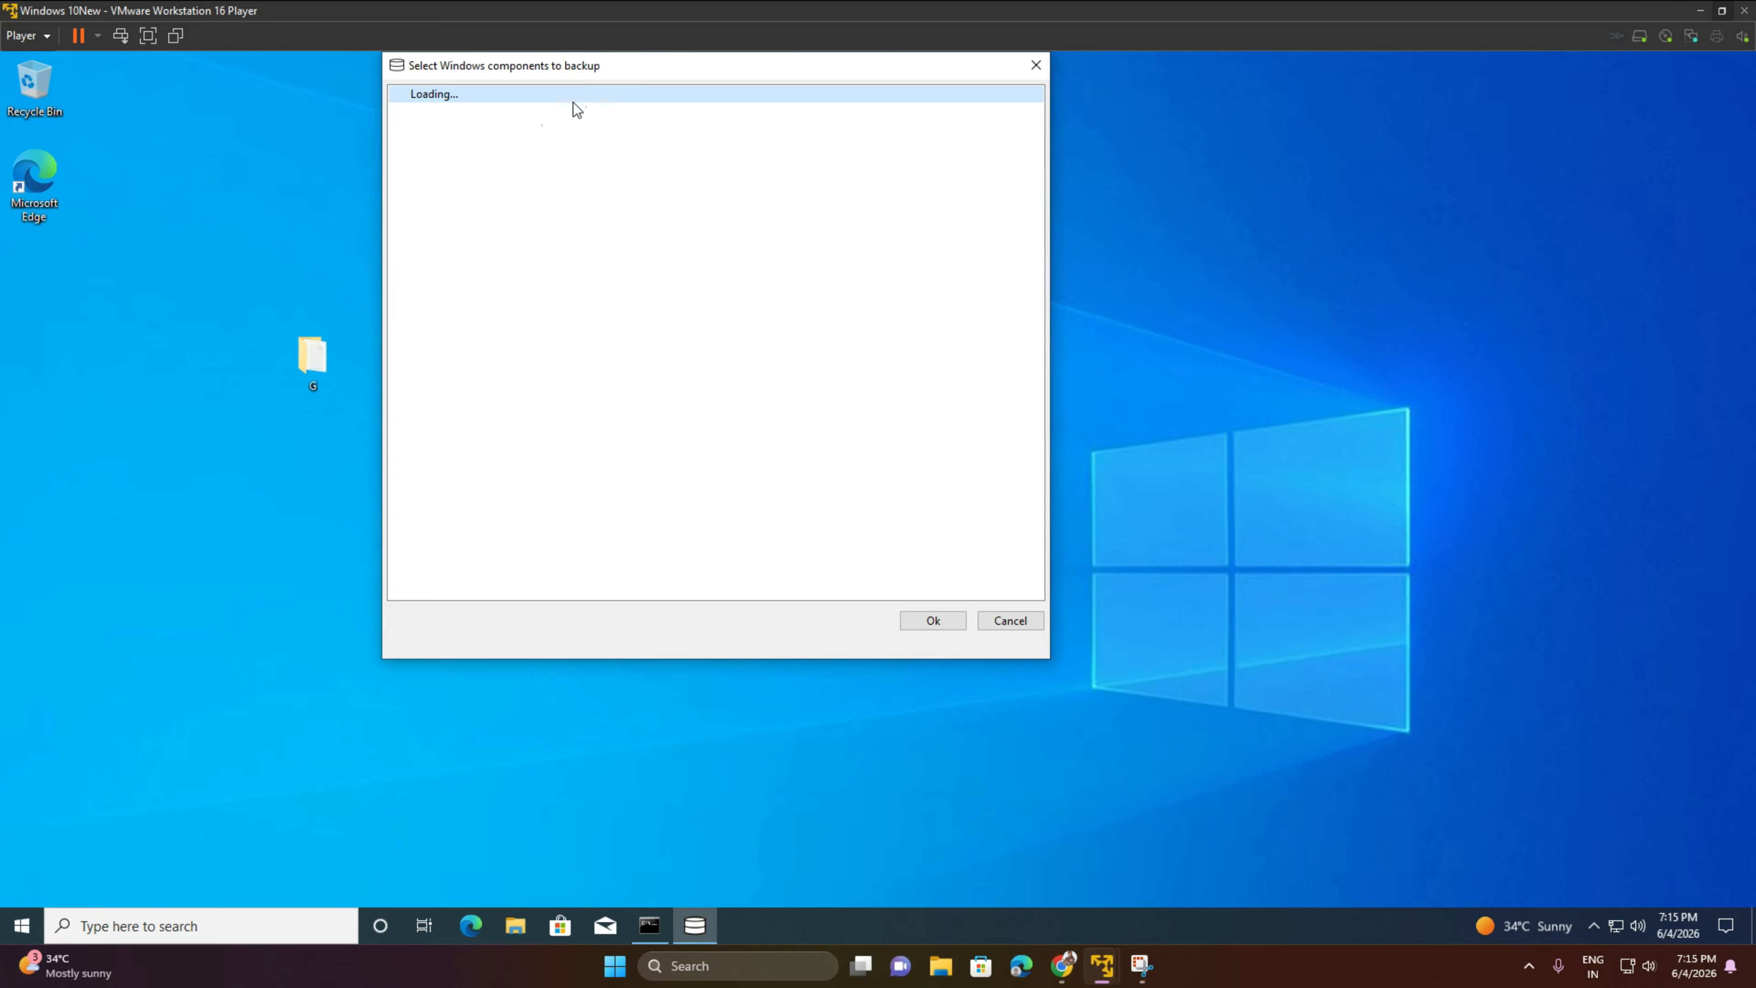
{"action": "left_click_drag", "start_coordinate": [536, 73], "coordinate": [972, 157]}
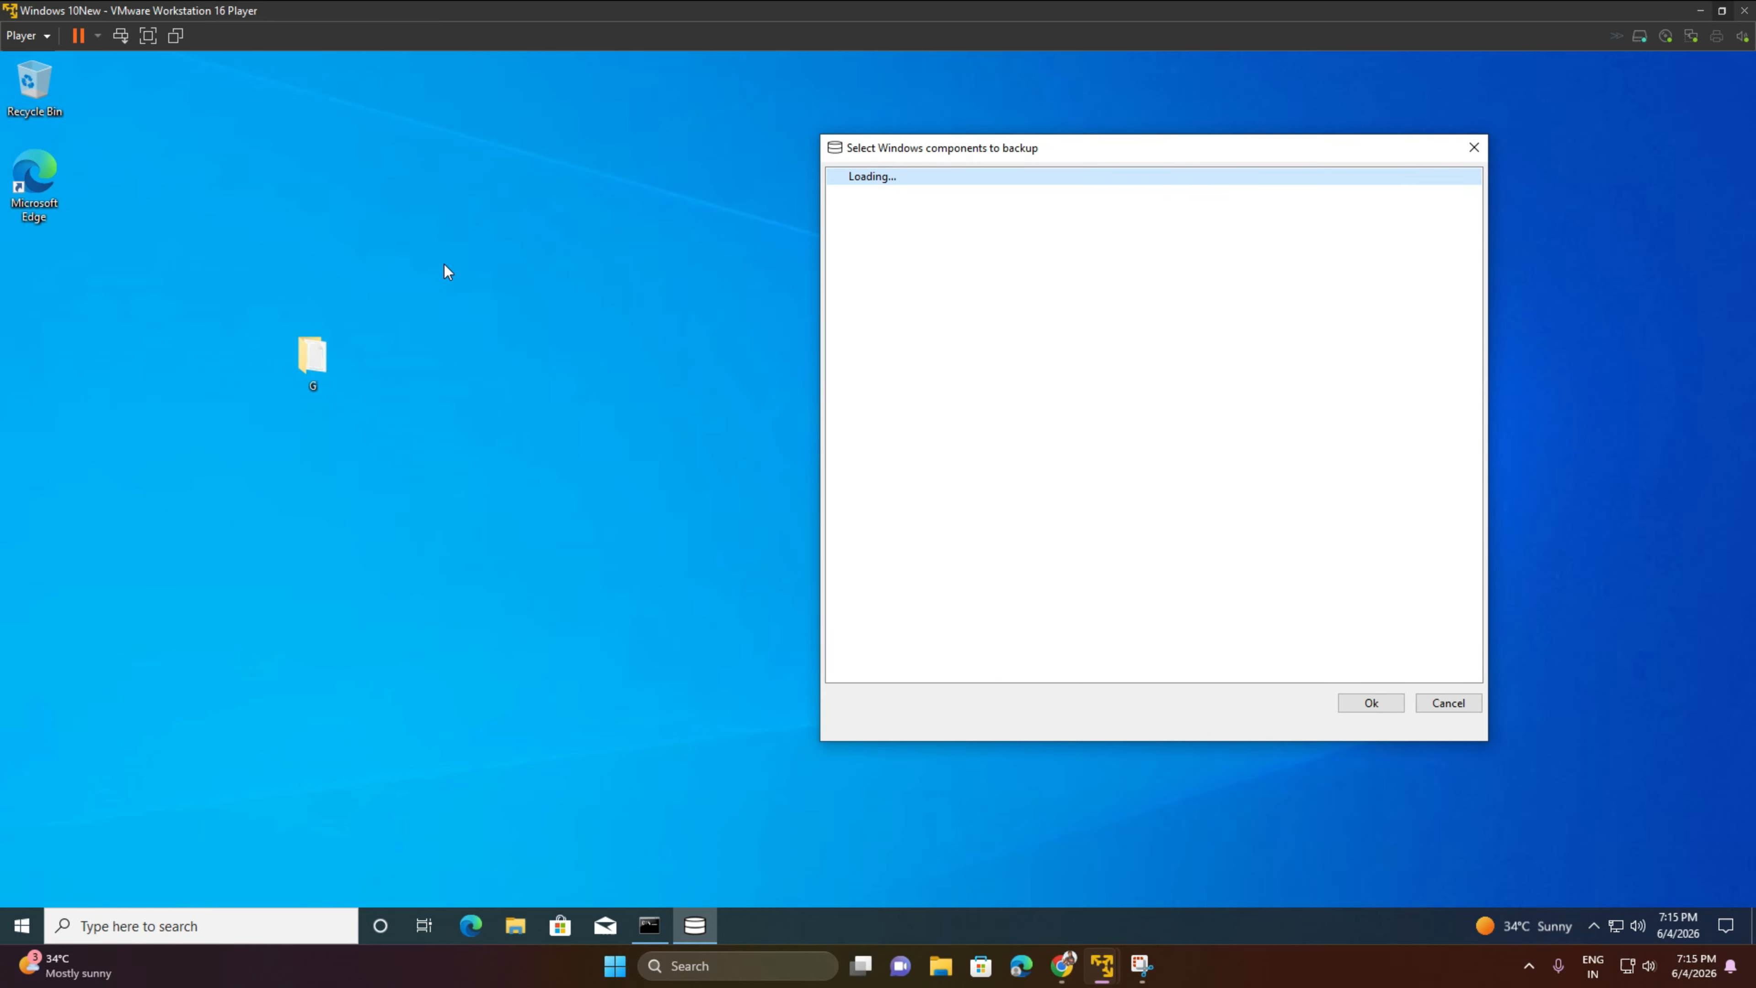
{"action": "left_click", "coordinate": [463, 161]}
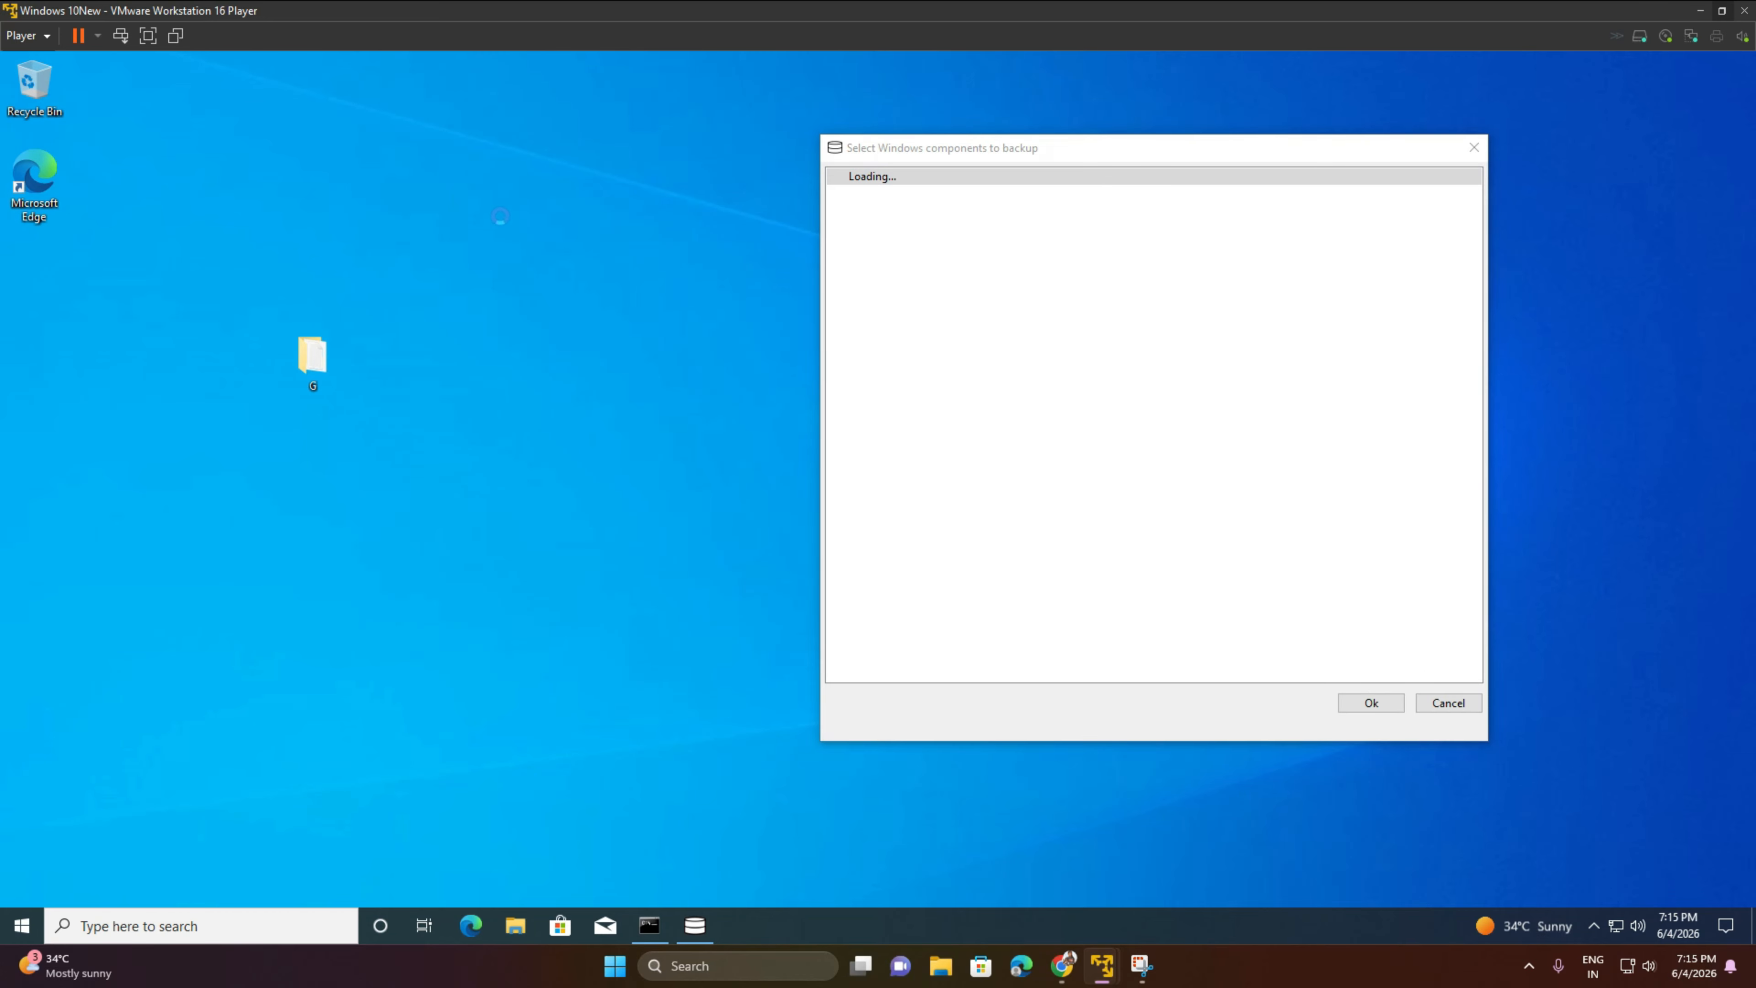
{"action": "right_click", "coordinate": [460, 153]}
{"action": "left_click", "coordinate": [525, 205]}
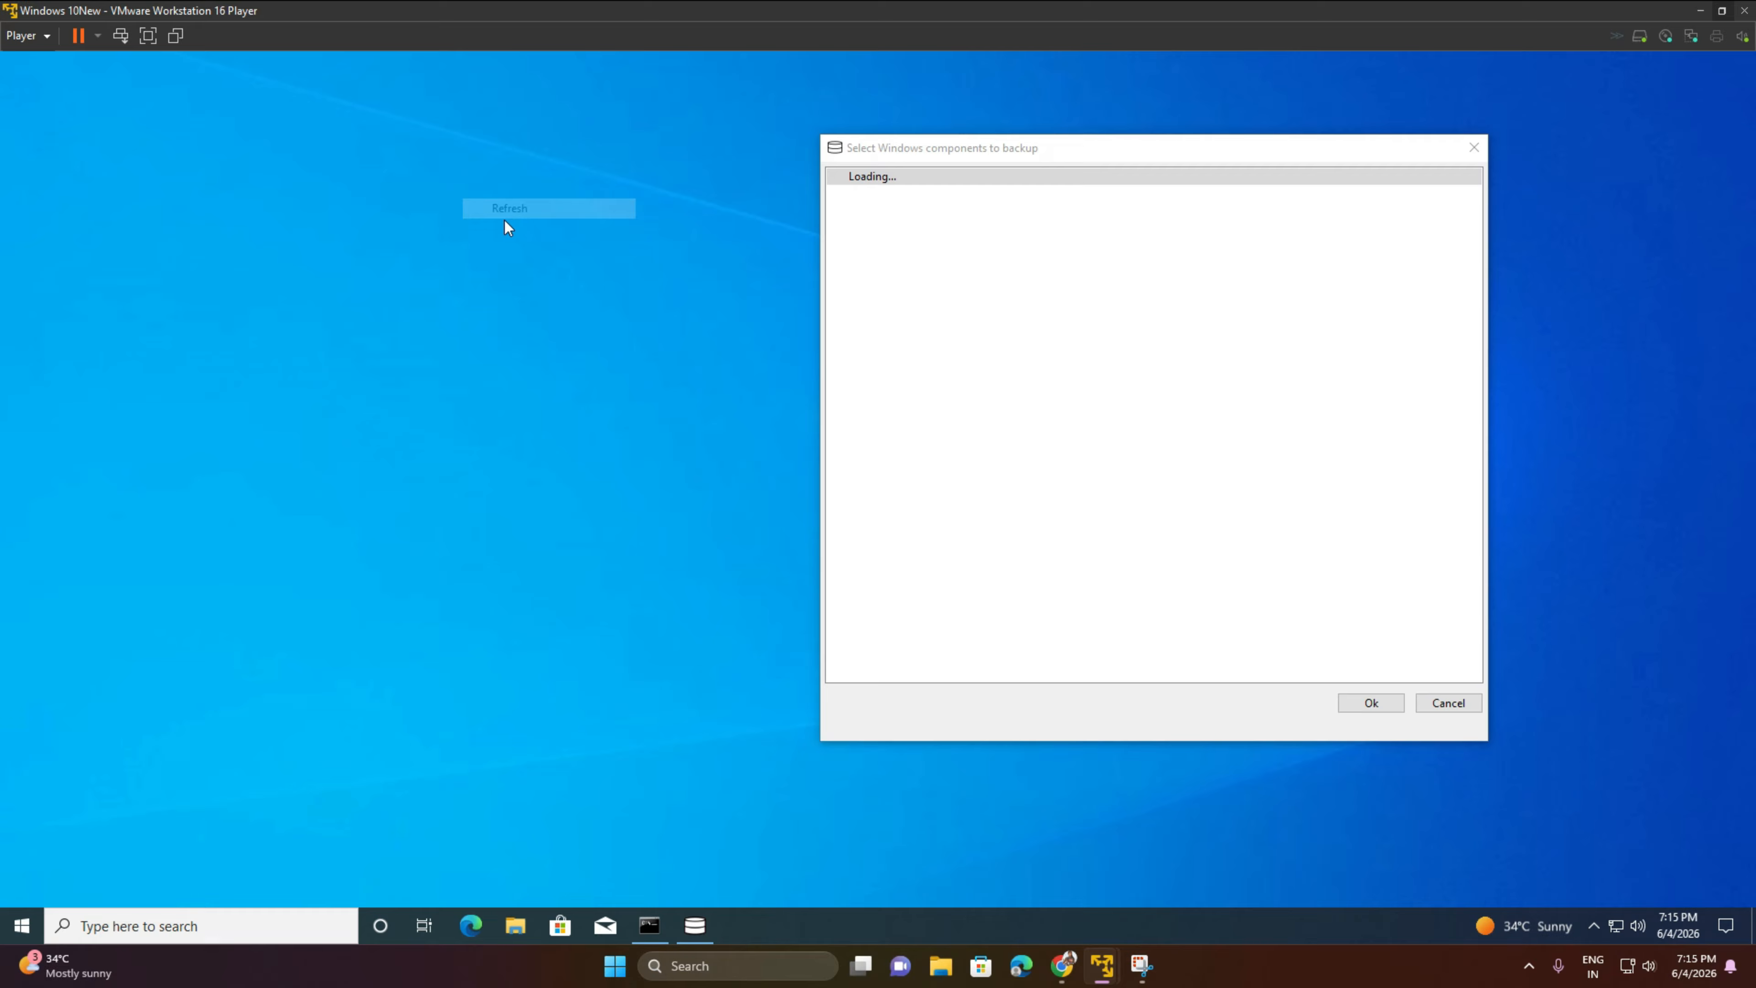
Refresh the client machine's desktop again and close the Windows component selection dialog.
{"action": "right_click", "coordinate": [523, 142]}
{"action": "left_click", "coordinate": [593, 196]}
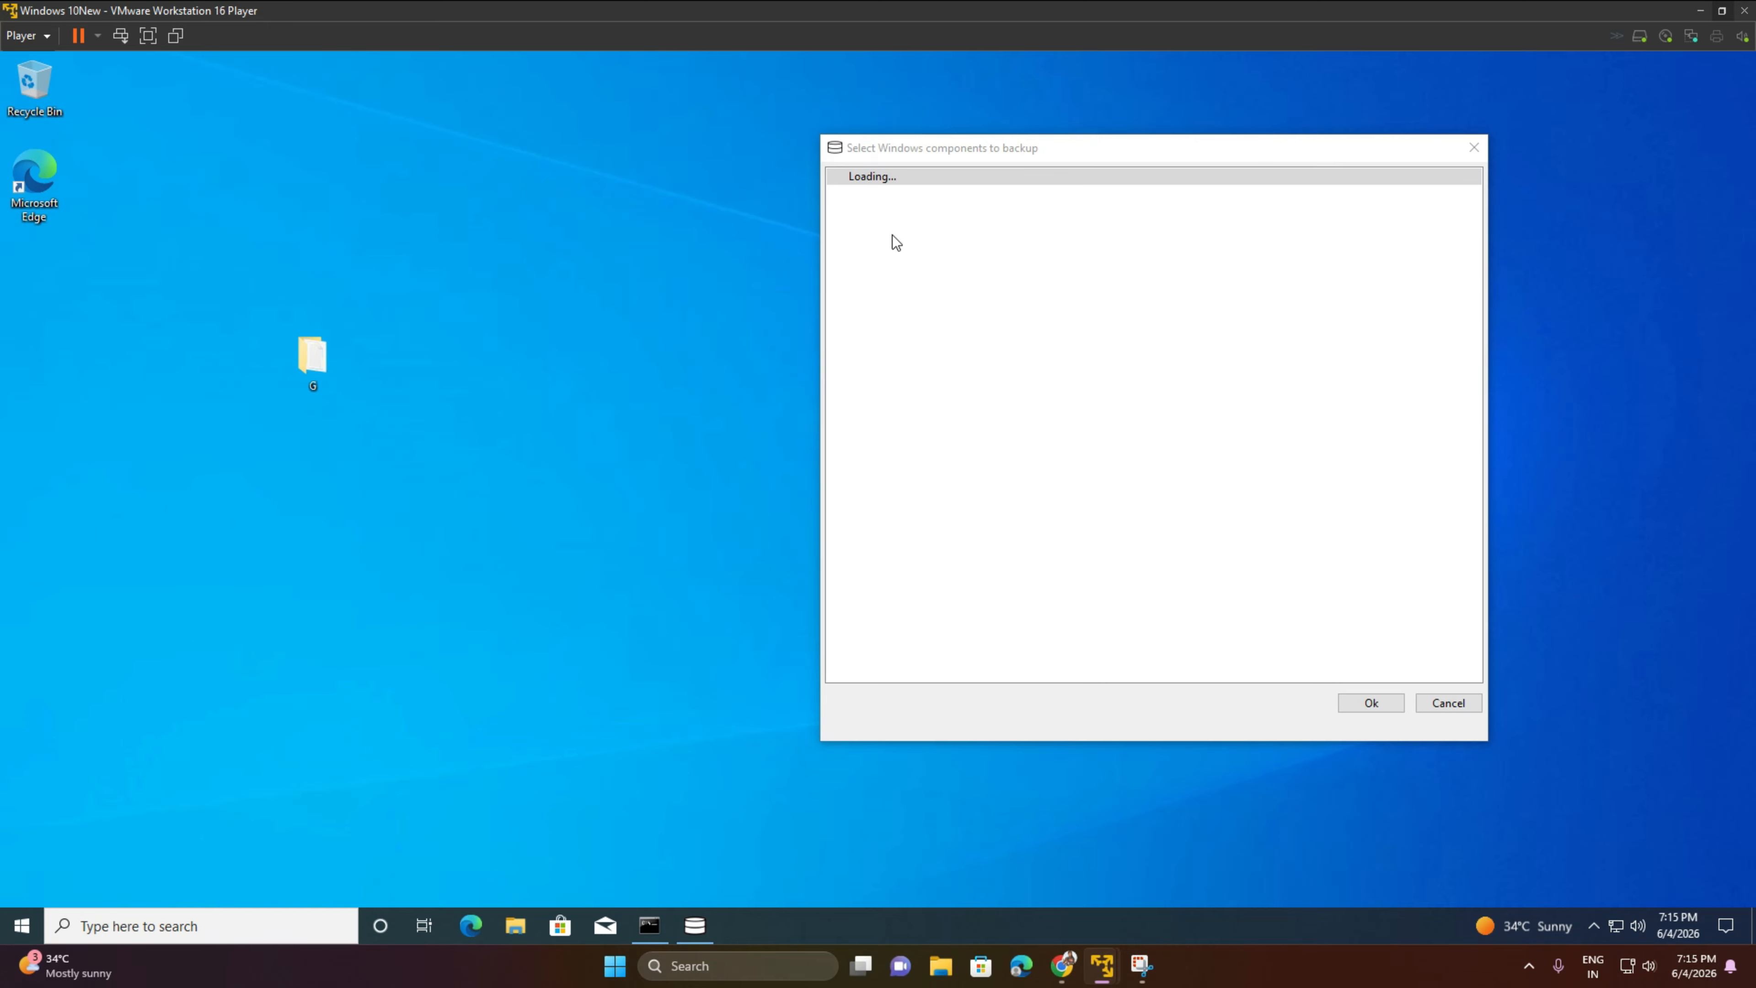
{"action": "left_click", "coordinate": [992, 254]}
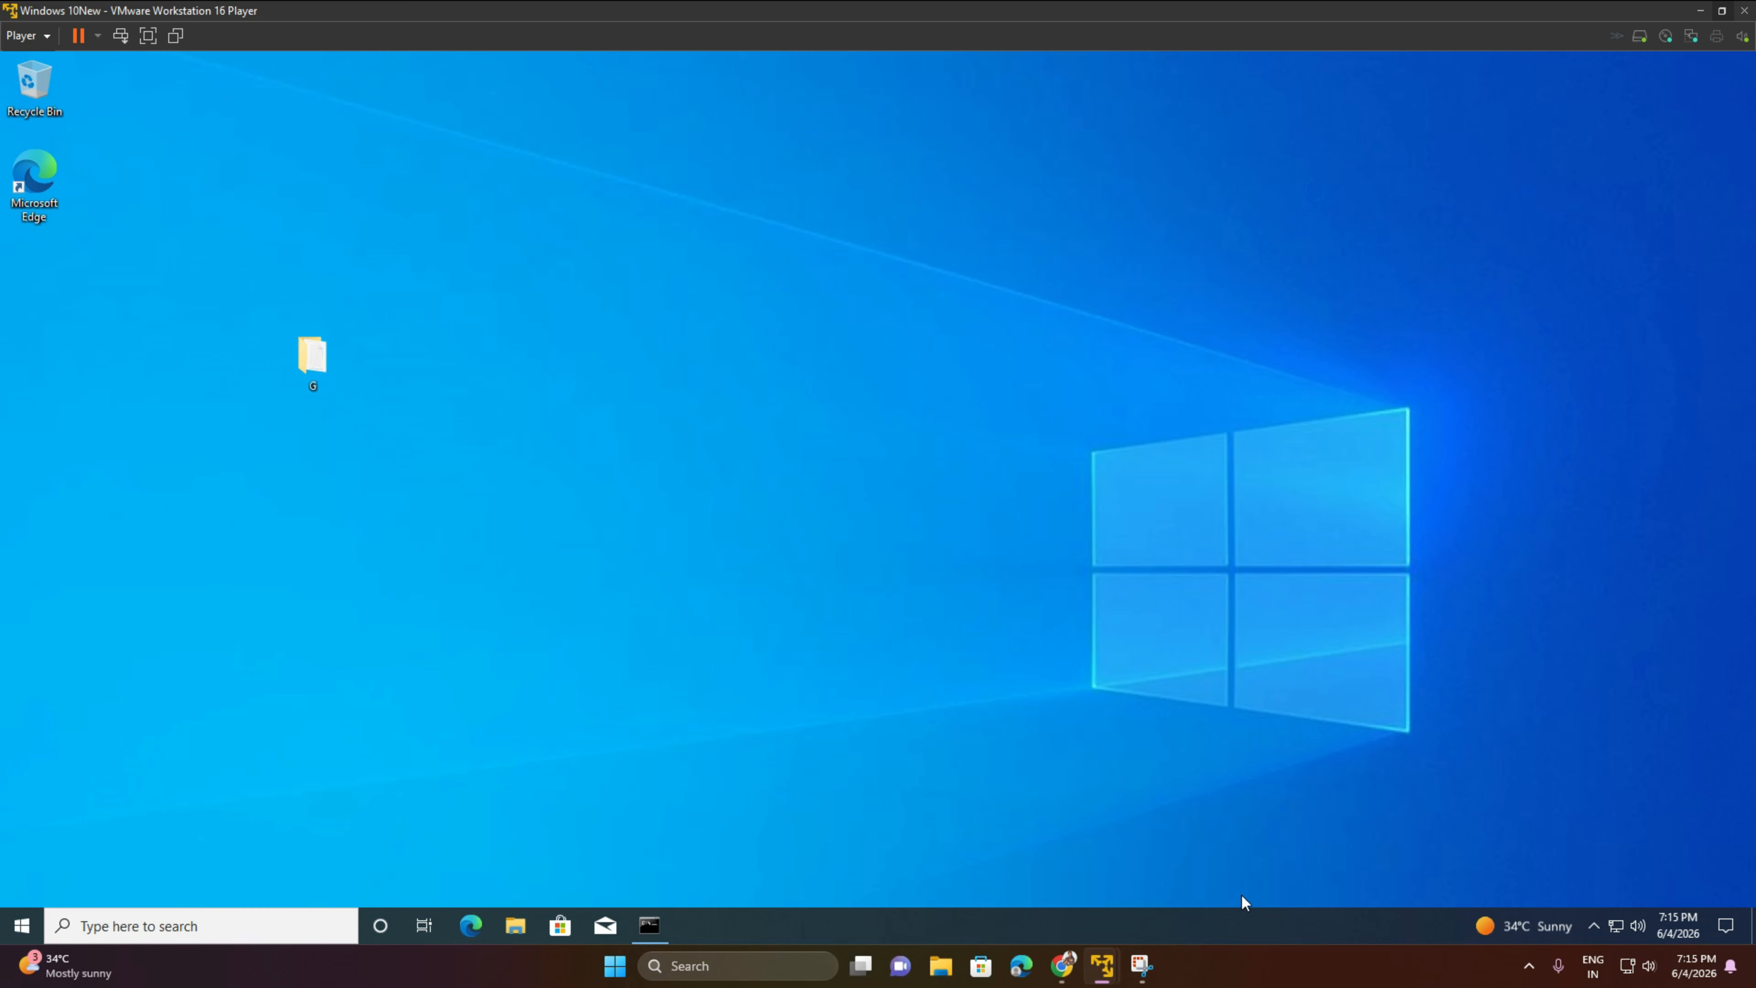
Switch to the server virtual machine and check the backup status entry of client DESKTOP-KCDUDQG in the UrBackup web interface.
{"action": "mouse_move", "coordinate": [1102, 965]}
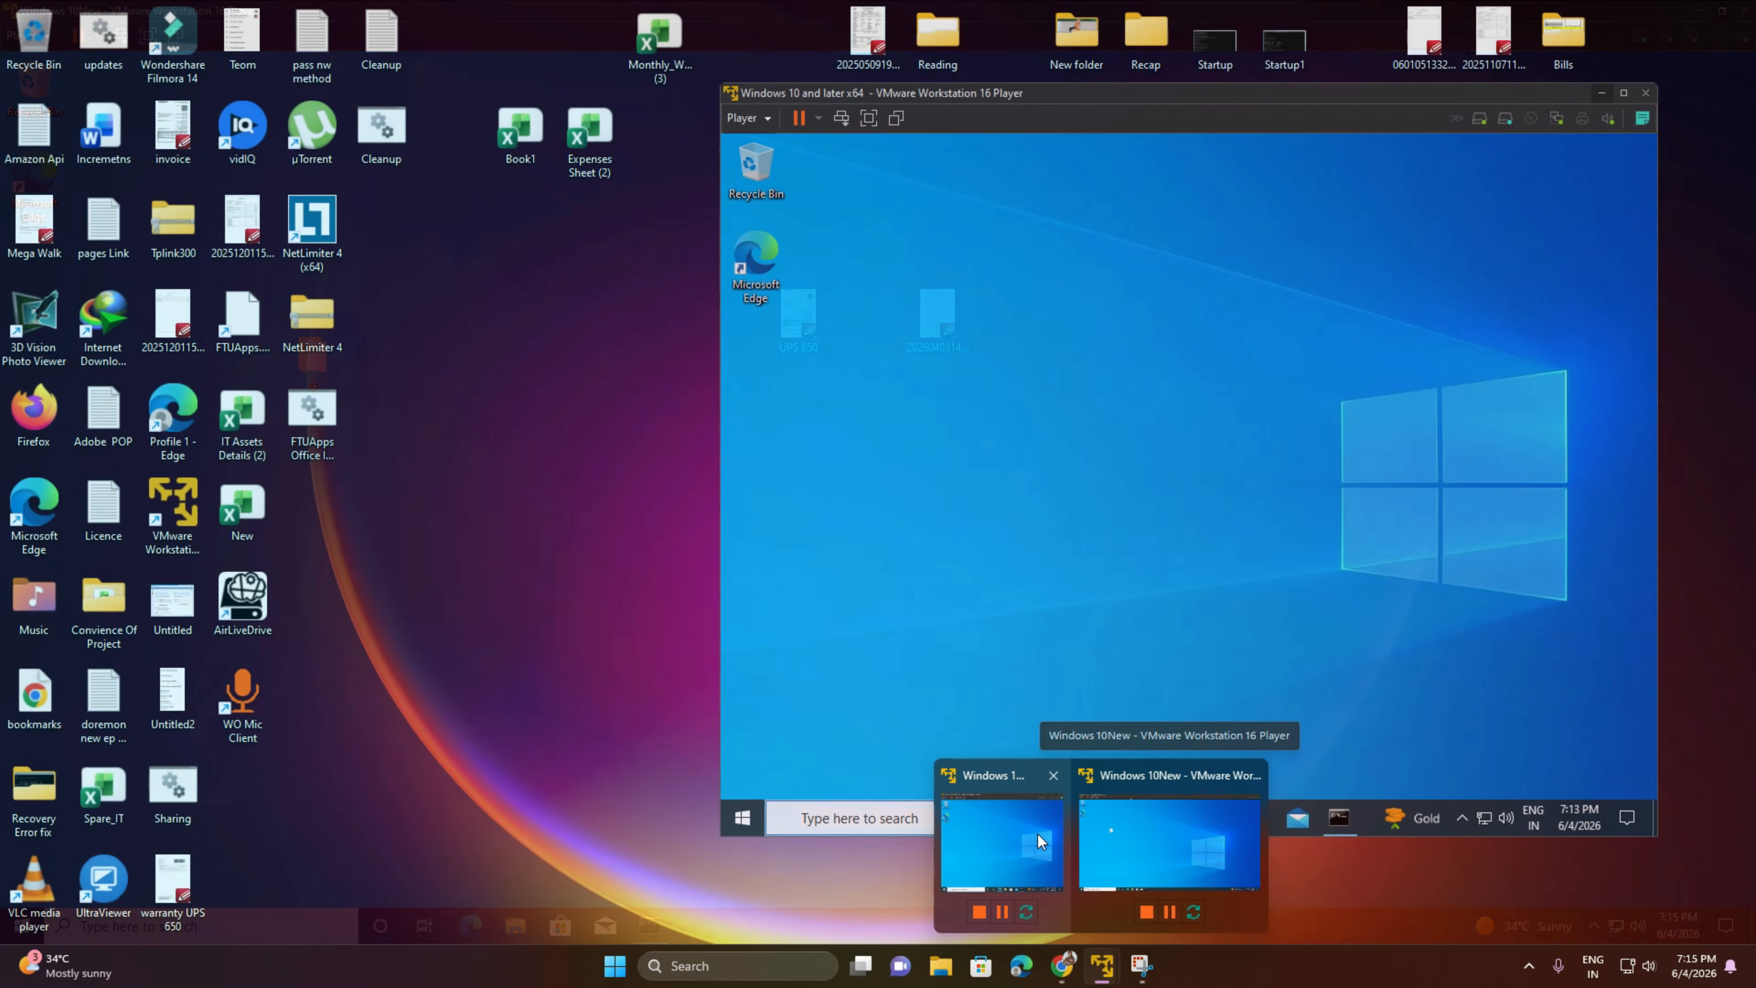
{"action": "left_click", "coordinate": [1003, 842]}
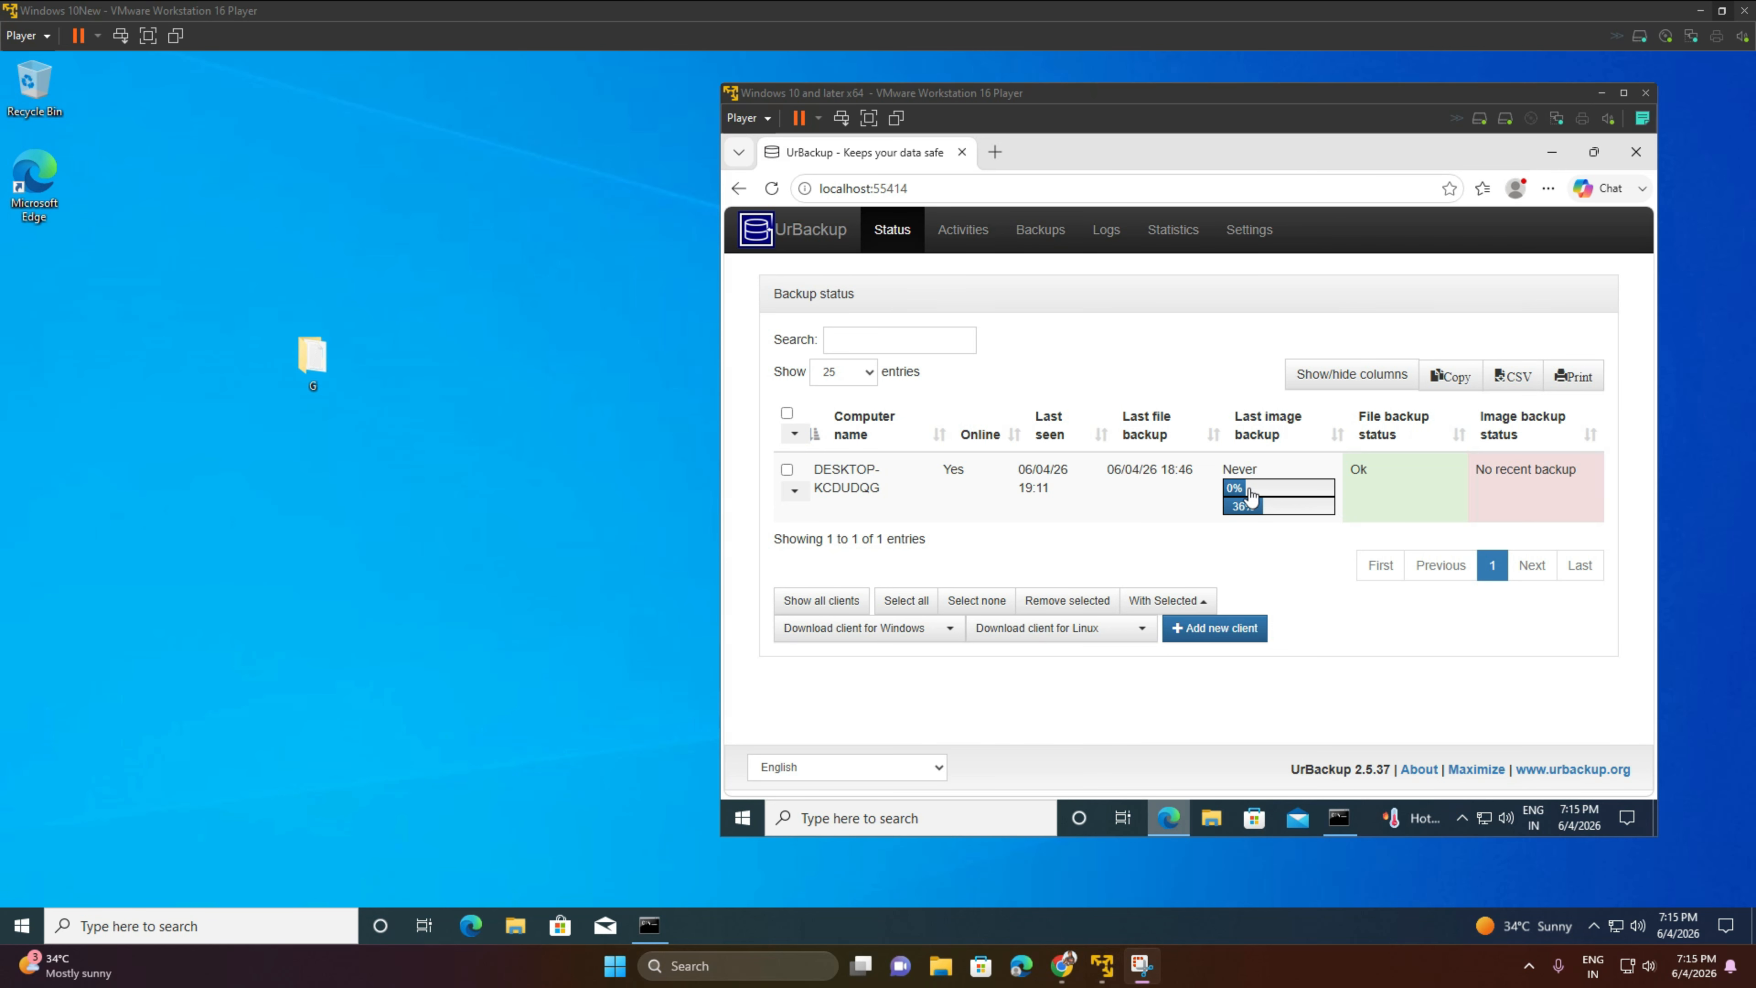
{"action": "left_click", "coordinate": [1372, 515]}
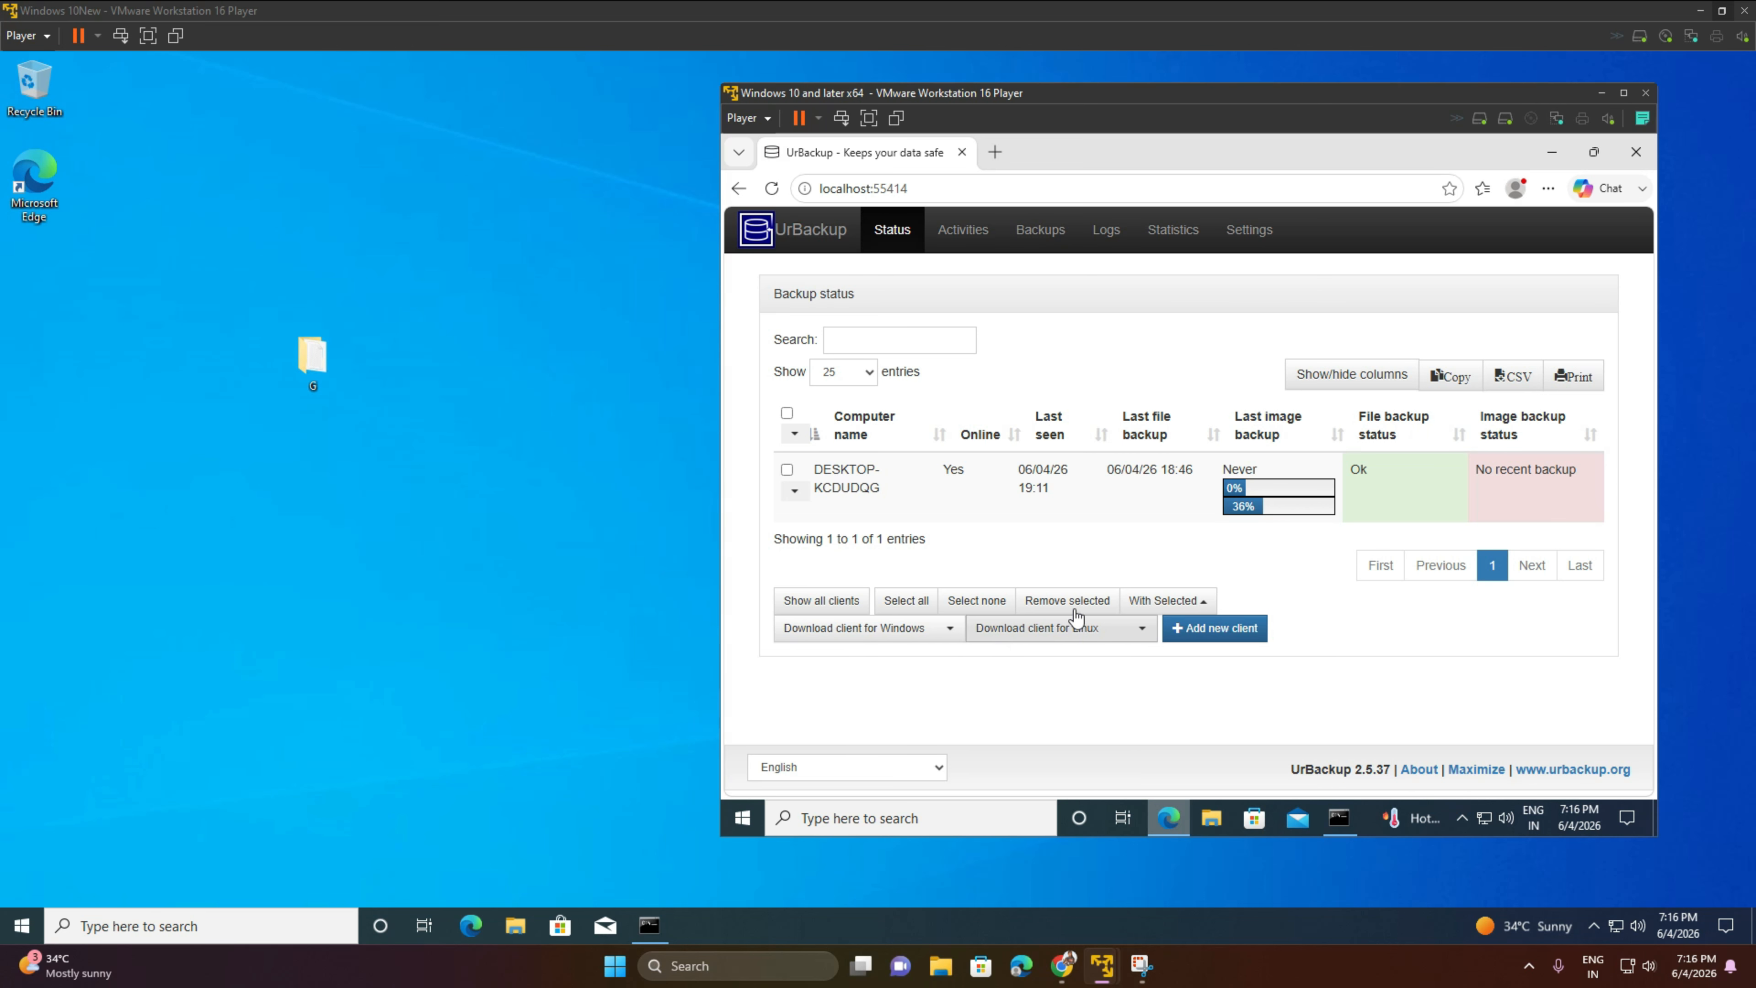
{"action": "left_click", "coordinate": [1374, 476]}
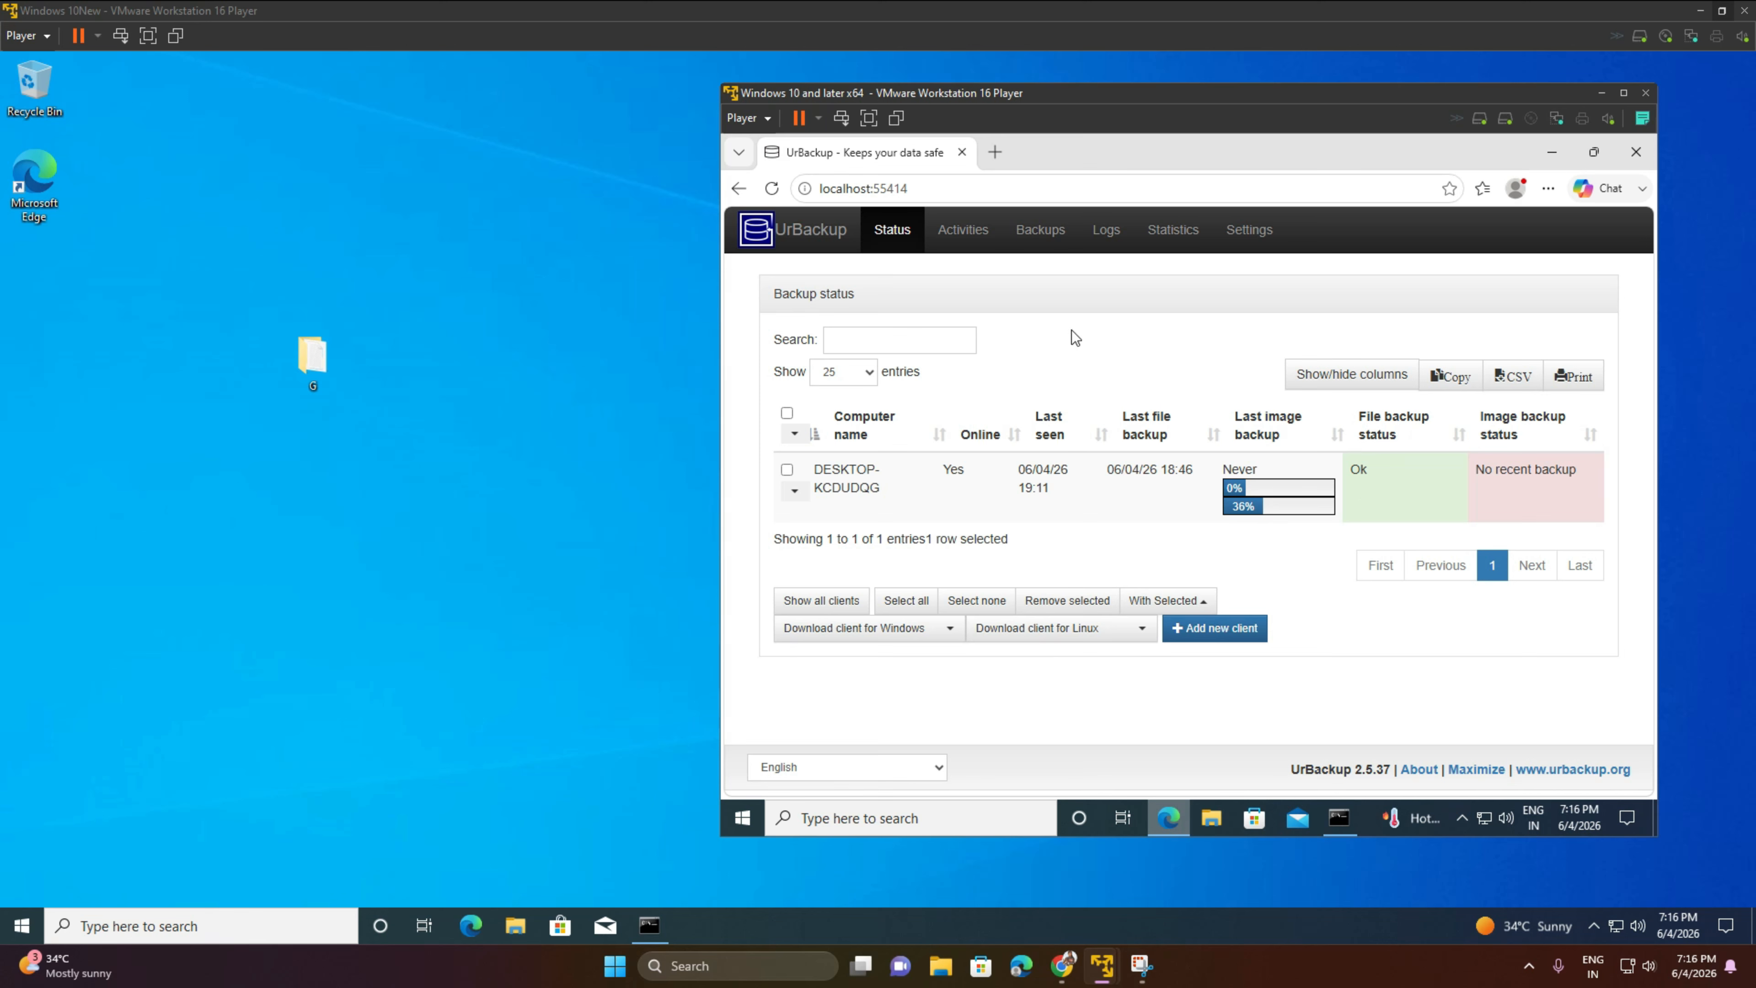
Open File Explorer on the Windows 10New machine, return to the server machine, and open the BackupTurnal folder on drive D:.
{"action": "left_click", "coordinate": [591, 429]}
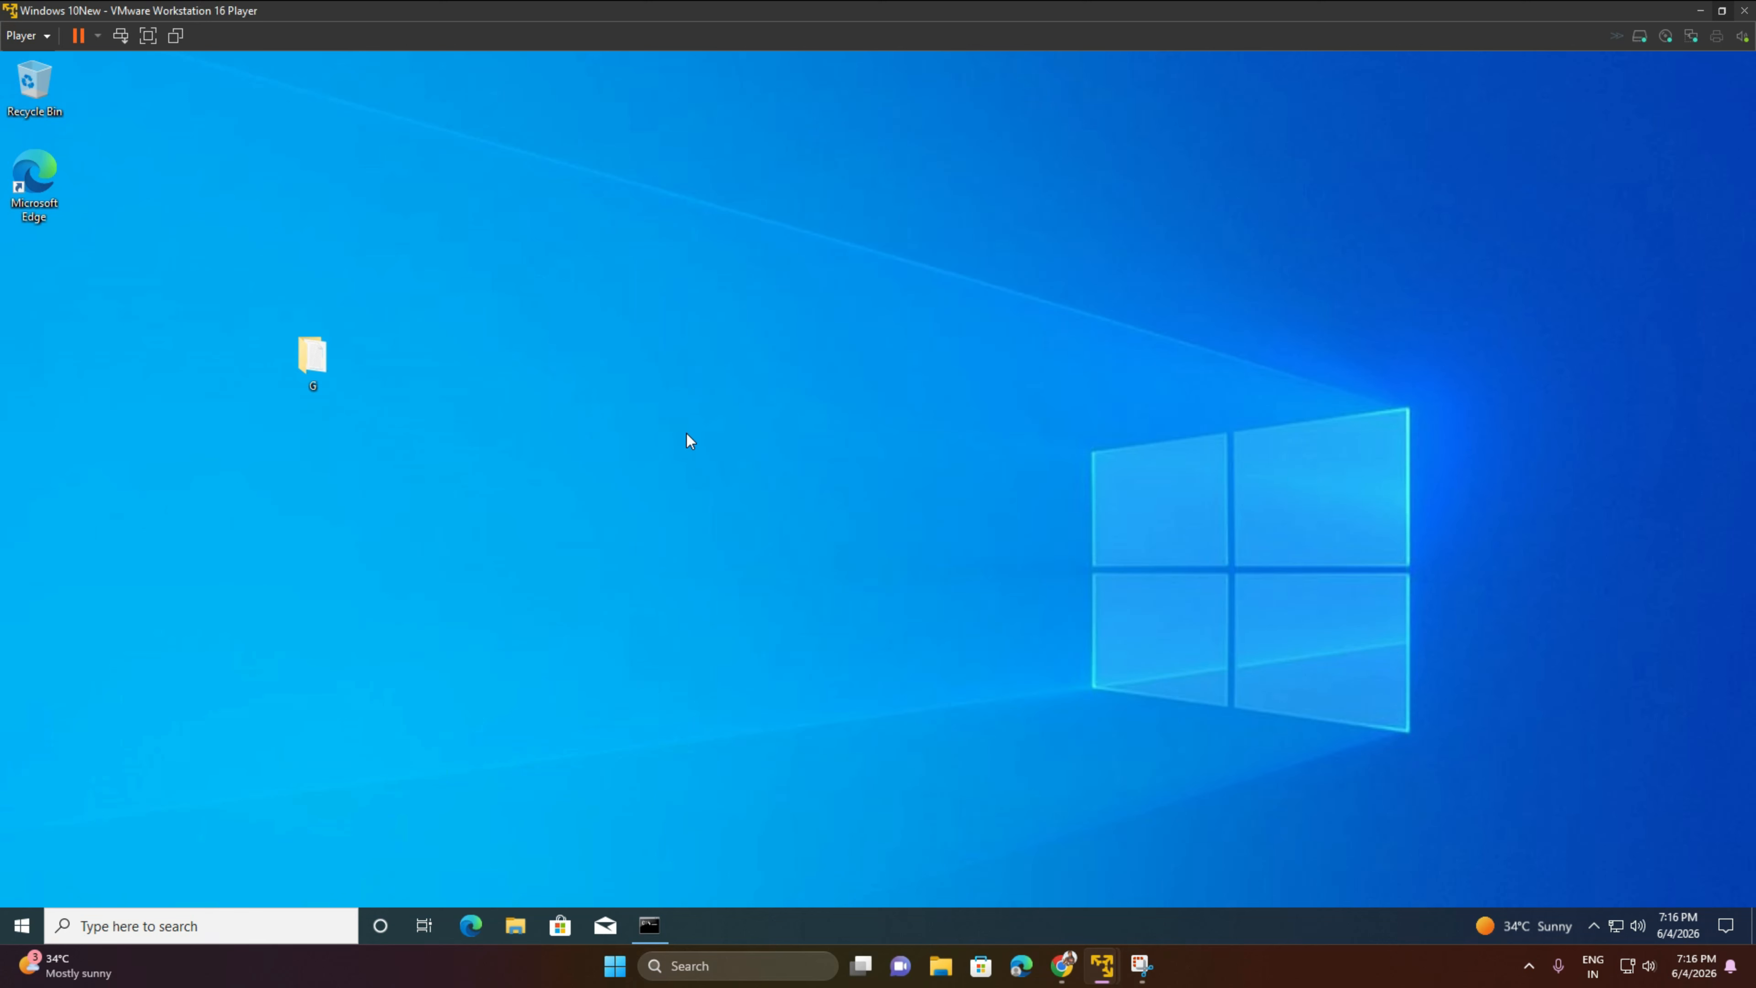
{"action": "mouse_move", "coordinate": [1102, 965]}
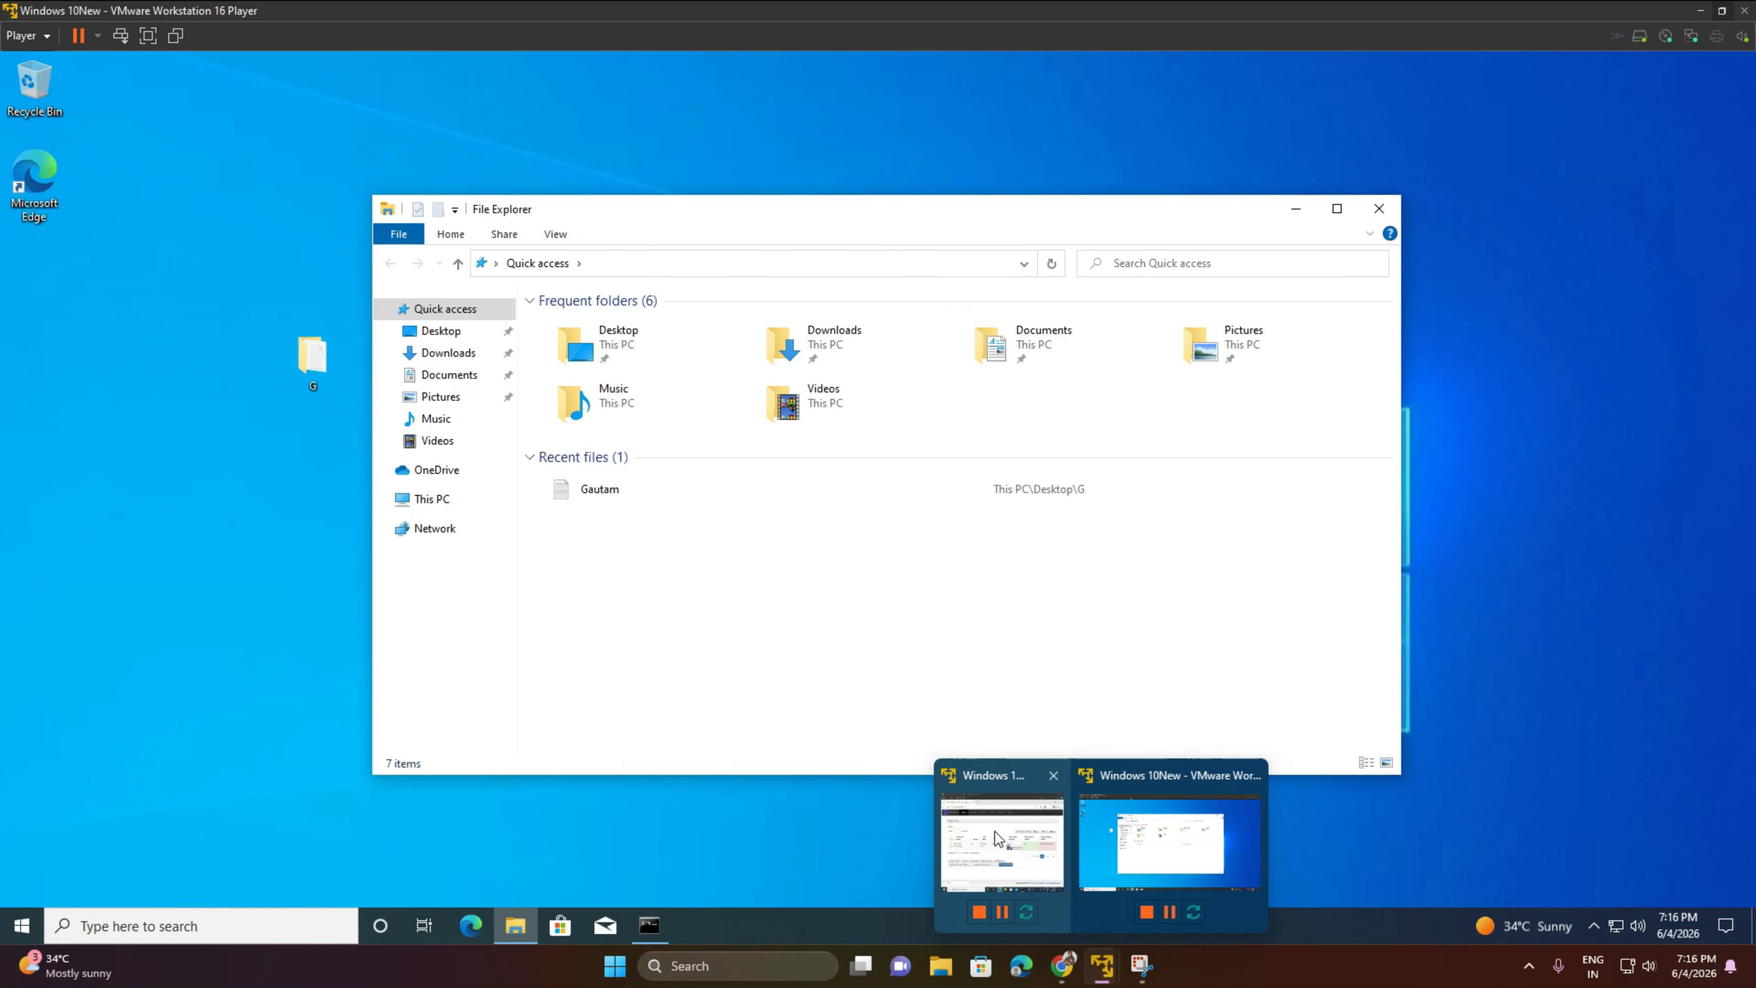
{"action": "left_click", "coordinate": [995, 832]}
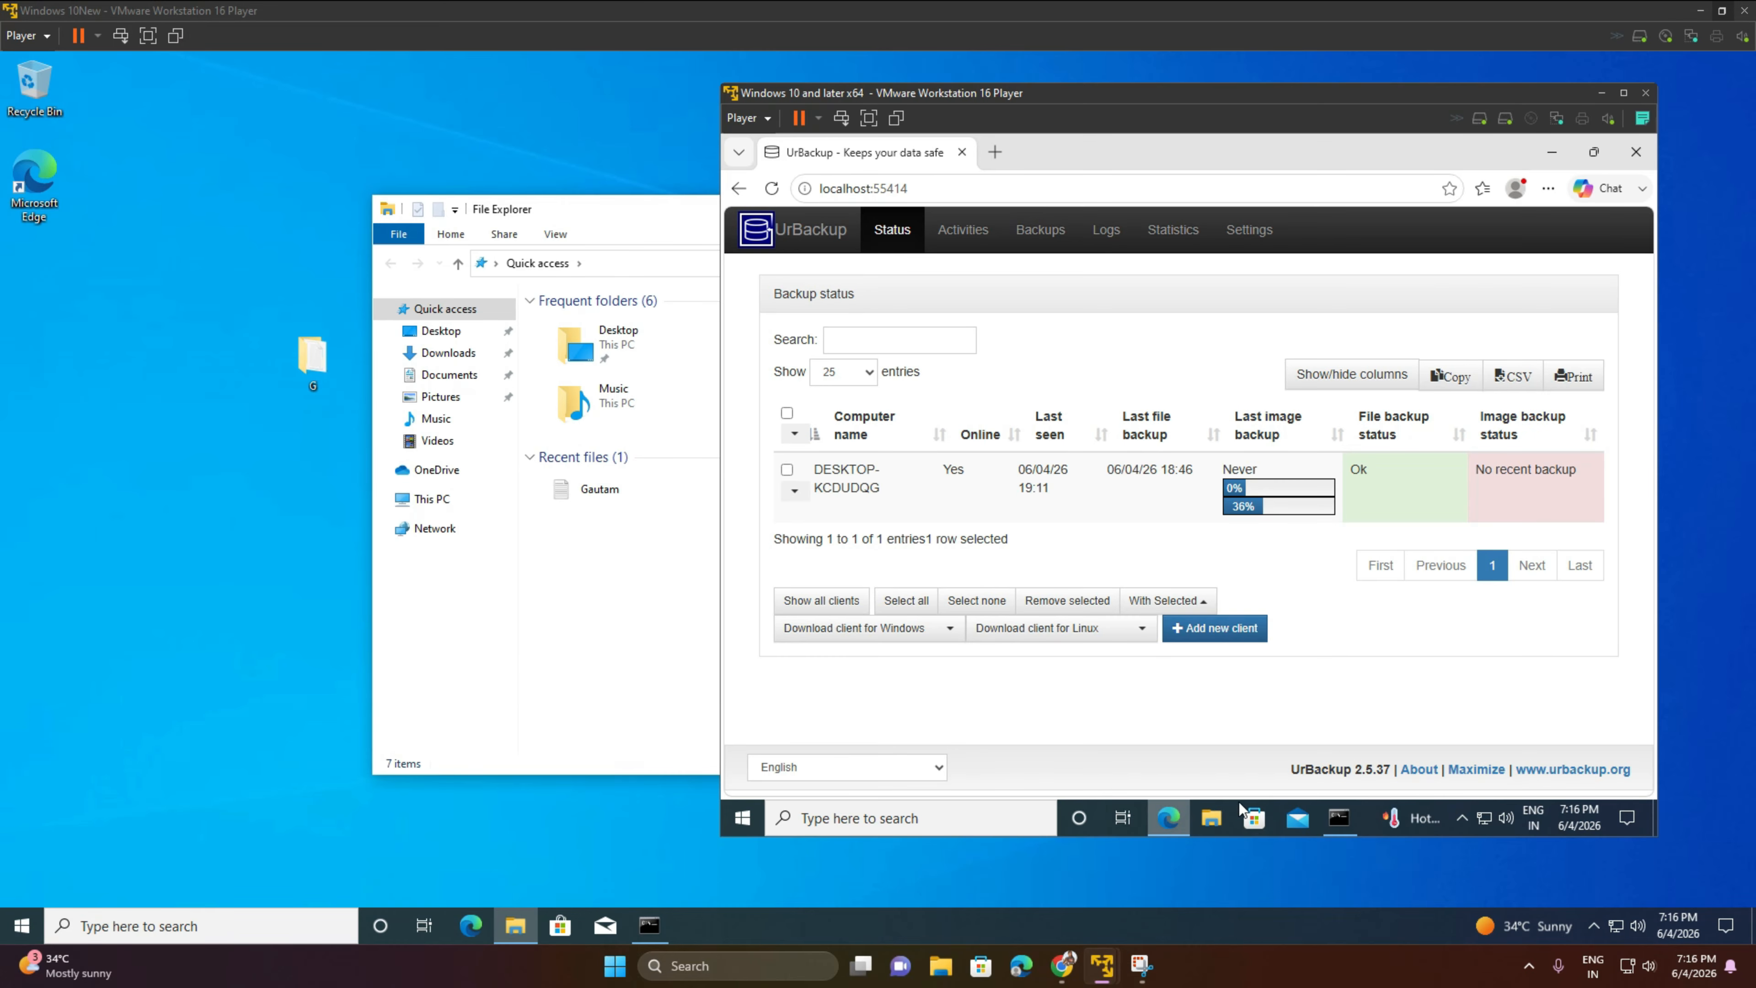
{"action": "left_click", "coordinate": [1213, 825]}
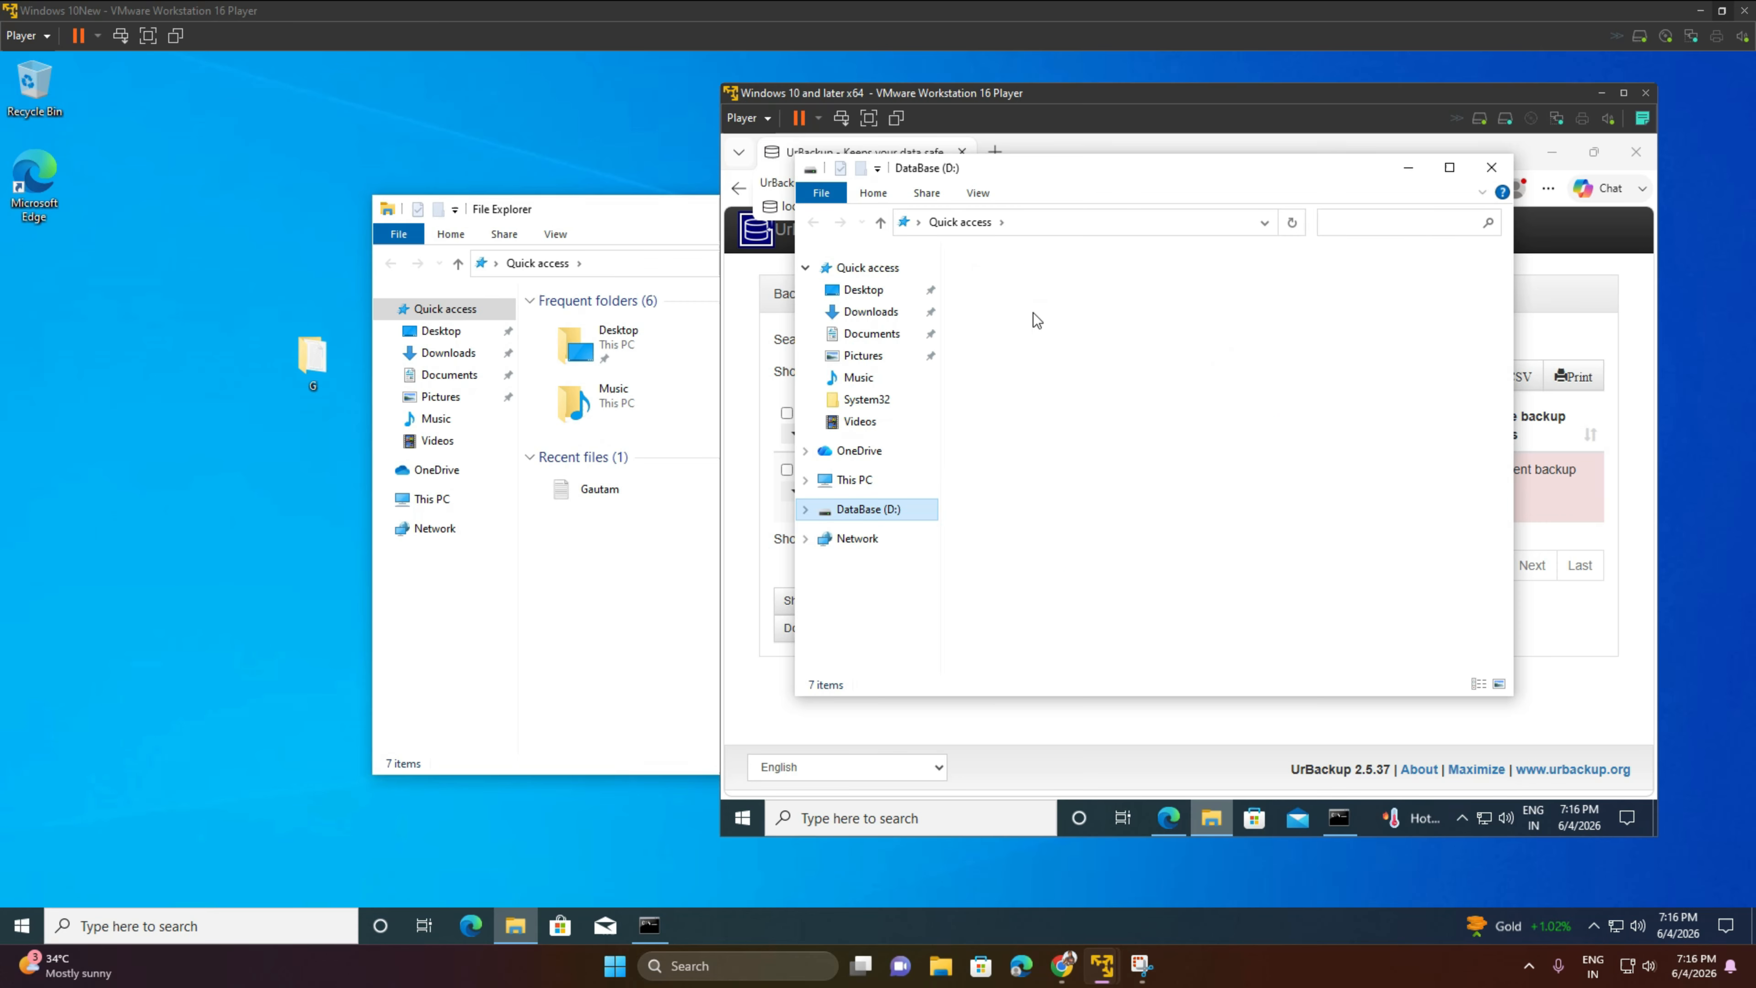
{"action": "left_click", "coordinate": [1013, 286]}
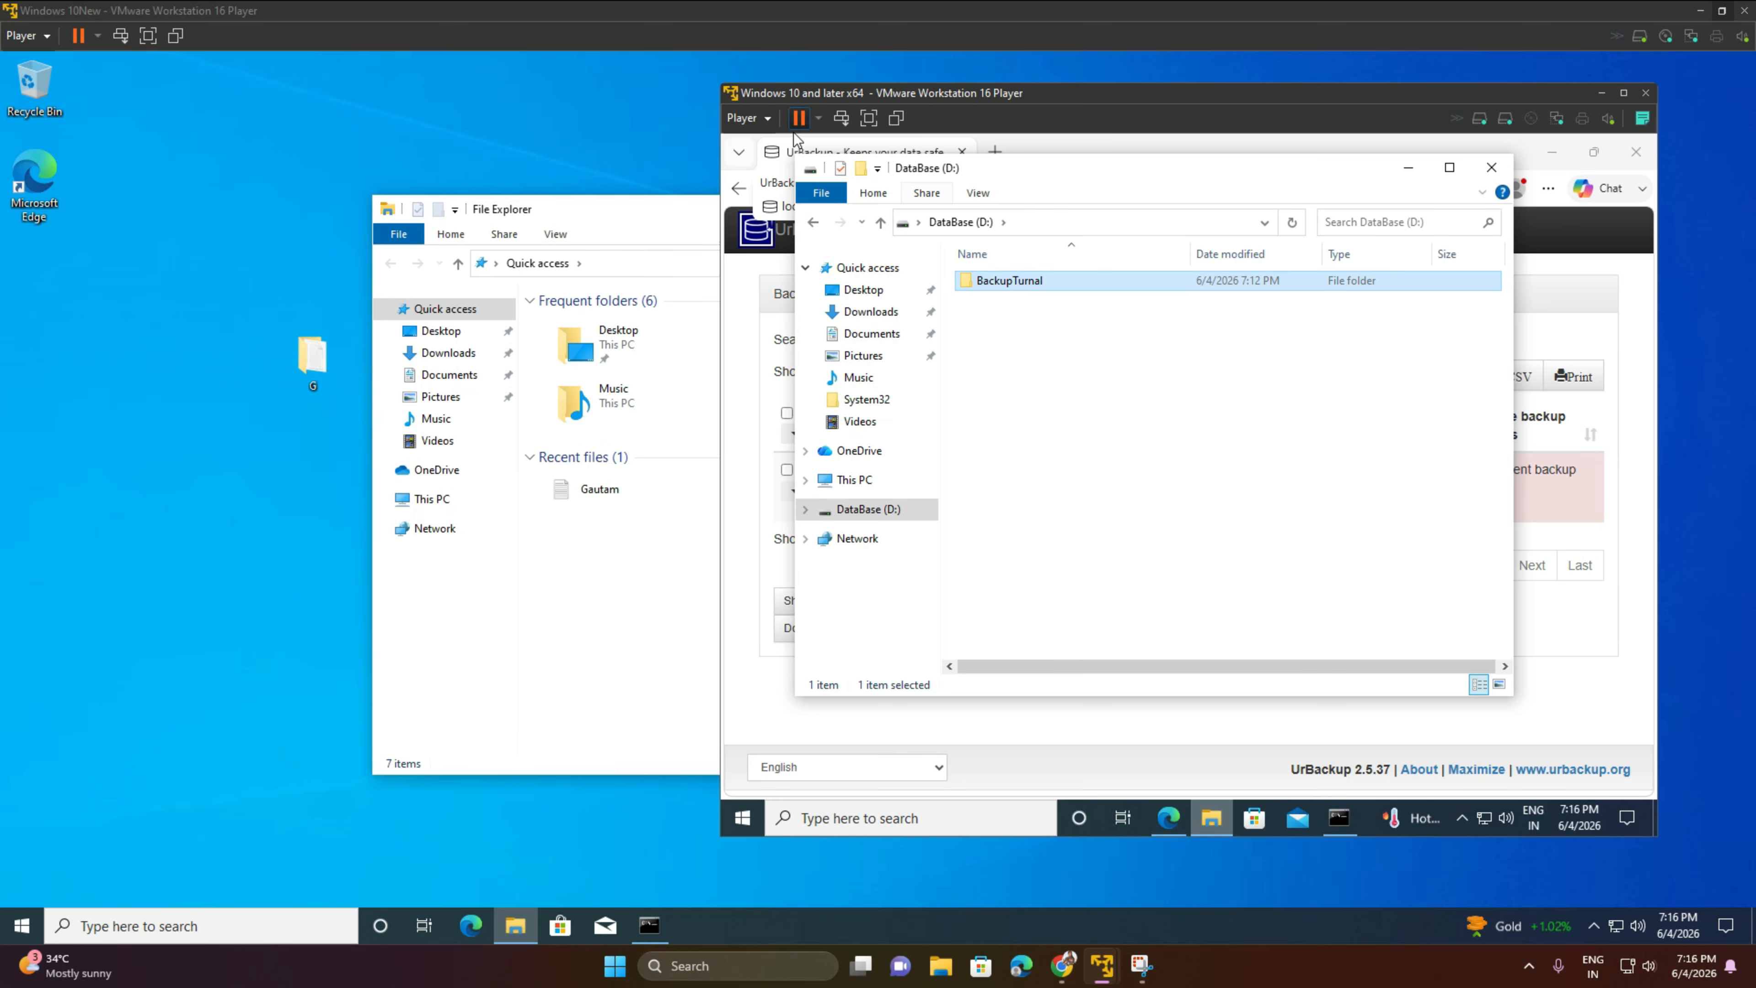
{"action": "double_click", "coordinate": [1007, 290]}
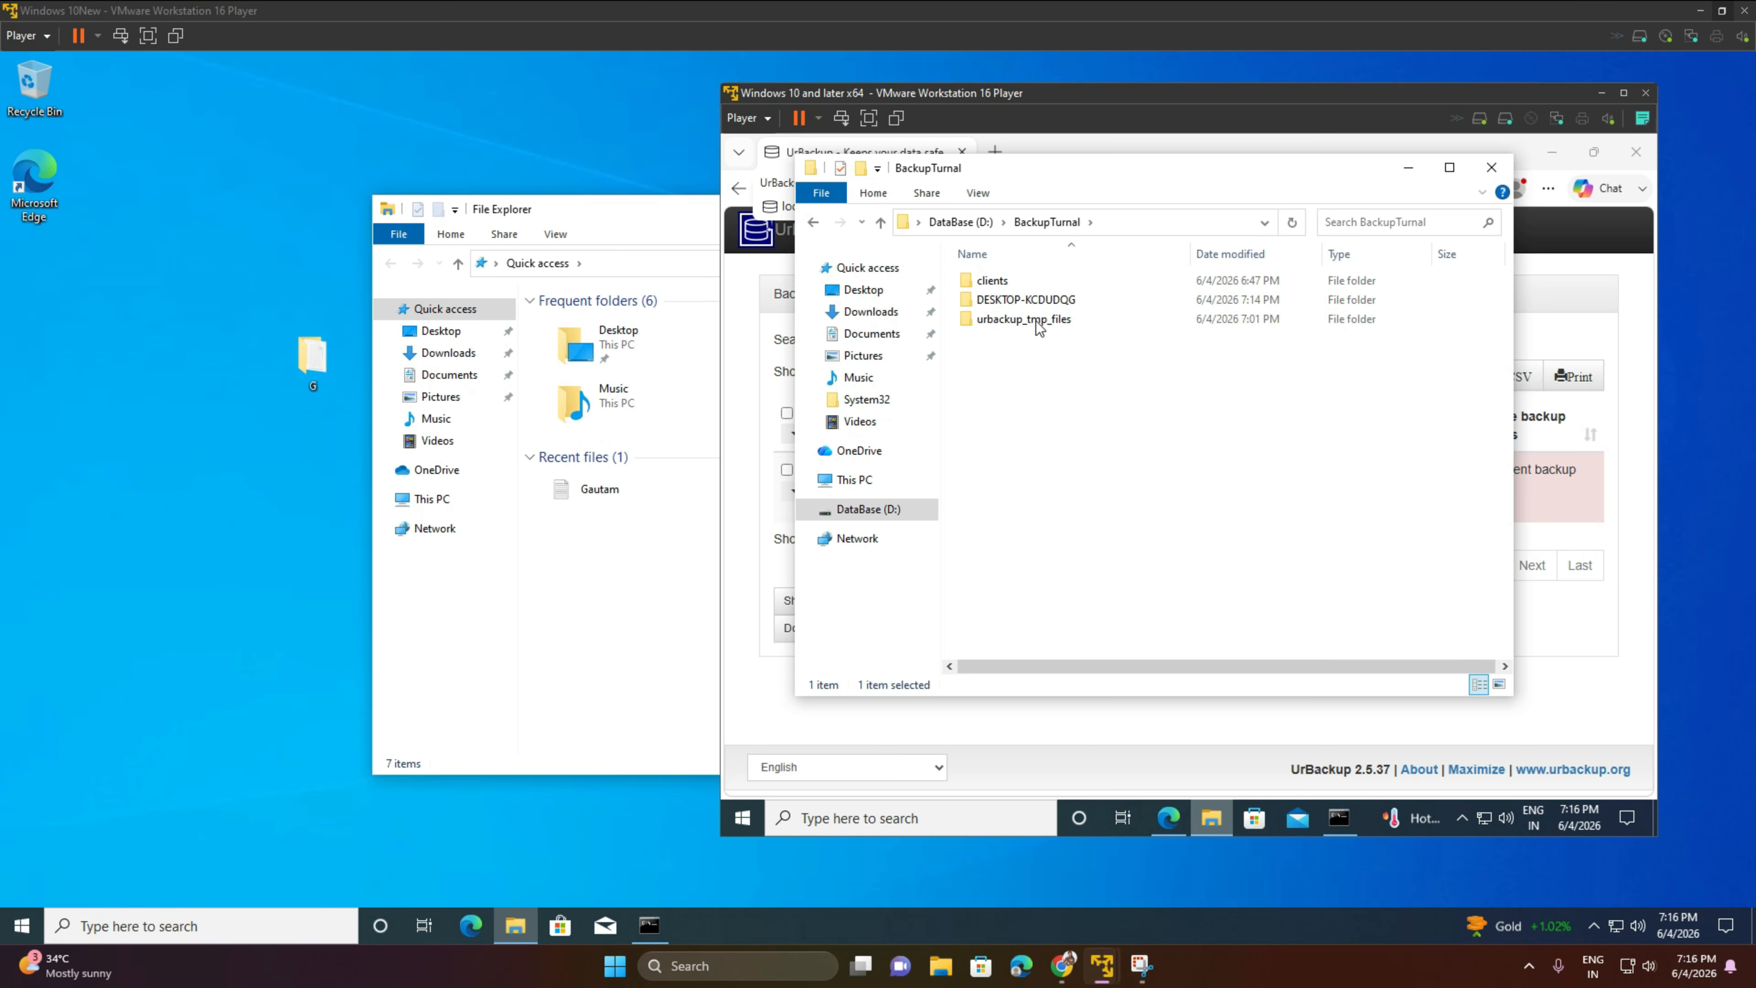
Check the DESKTOP-KCDUDQG folder in BackupTurnal and browse the backed-up files through clients, DESKTOP-KCDUDQG, to folder C.
{"action": "left_click", "coordinate": [1026, 305]}
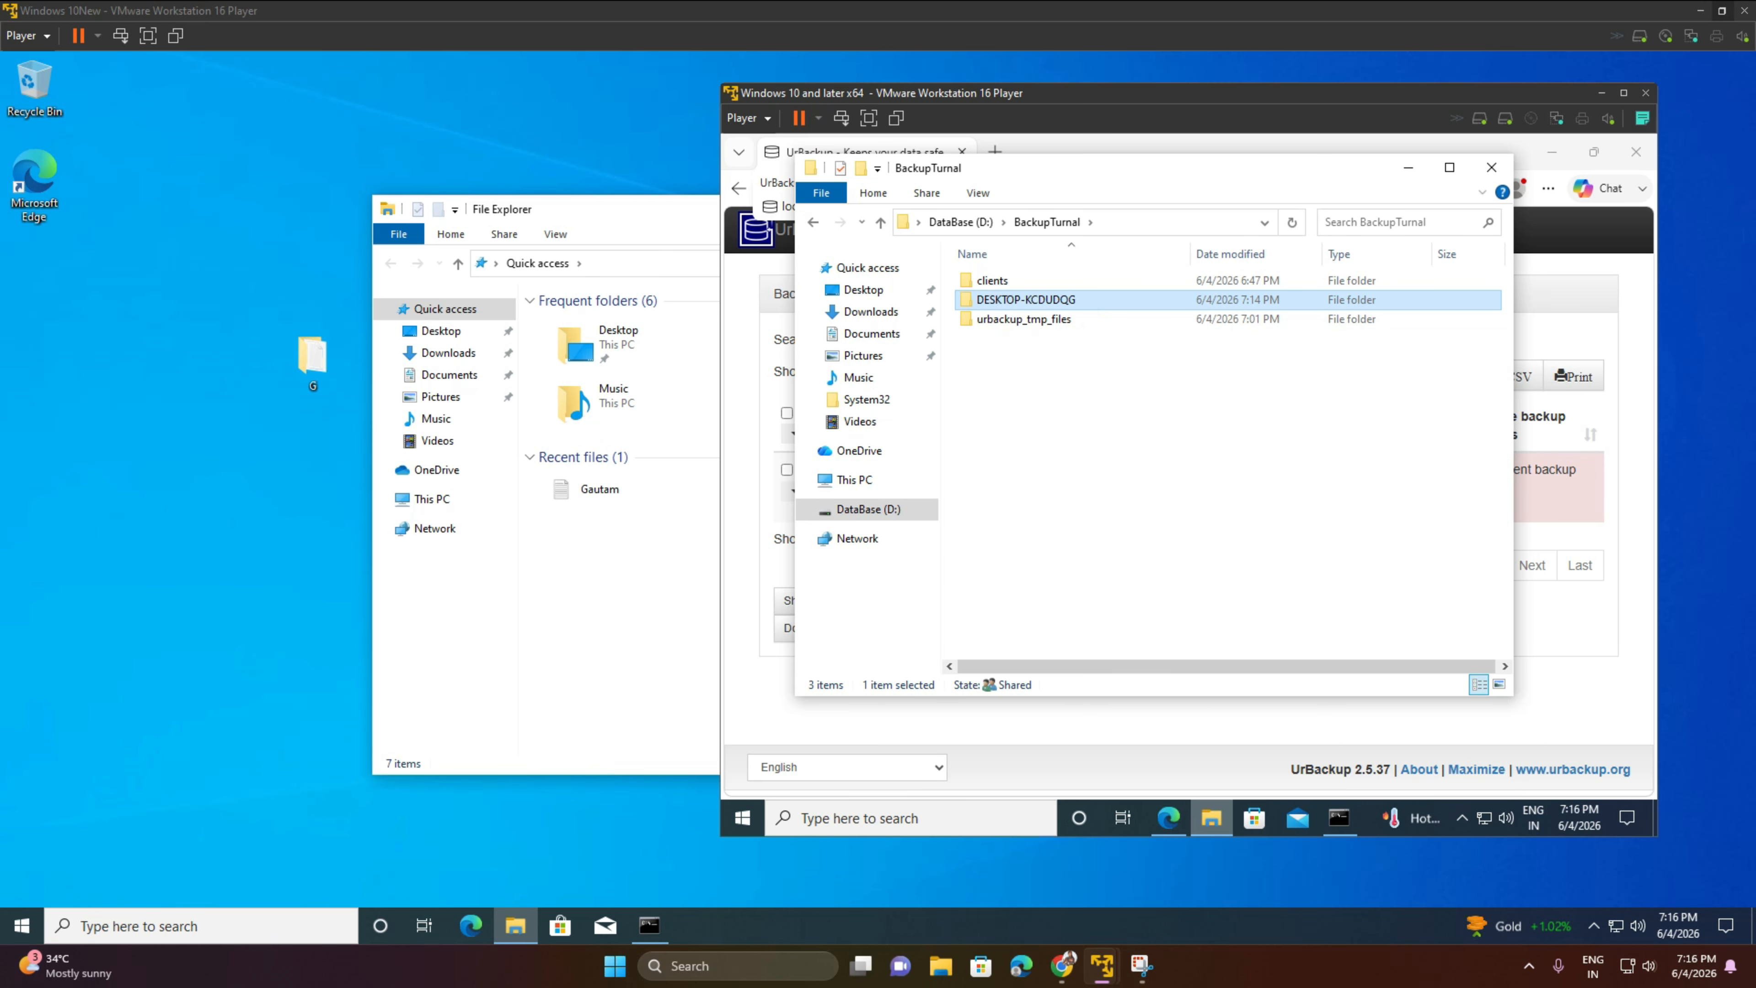
{"action": "double_click", "coordinate": [1064, 301]}
{"action": "left_click", "coordinate": [997, 283]}
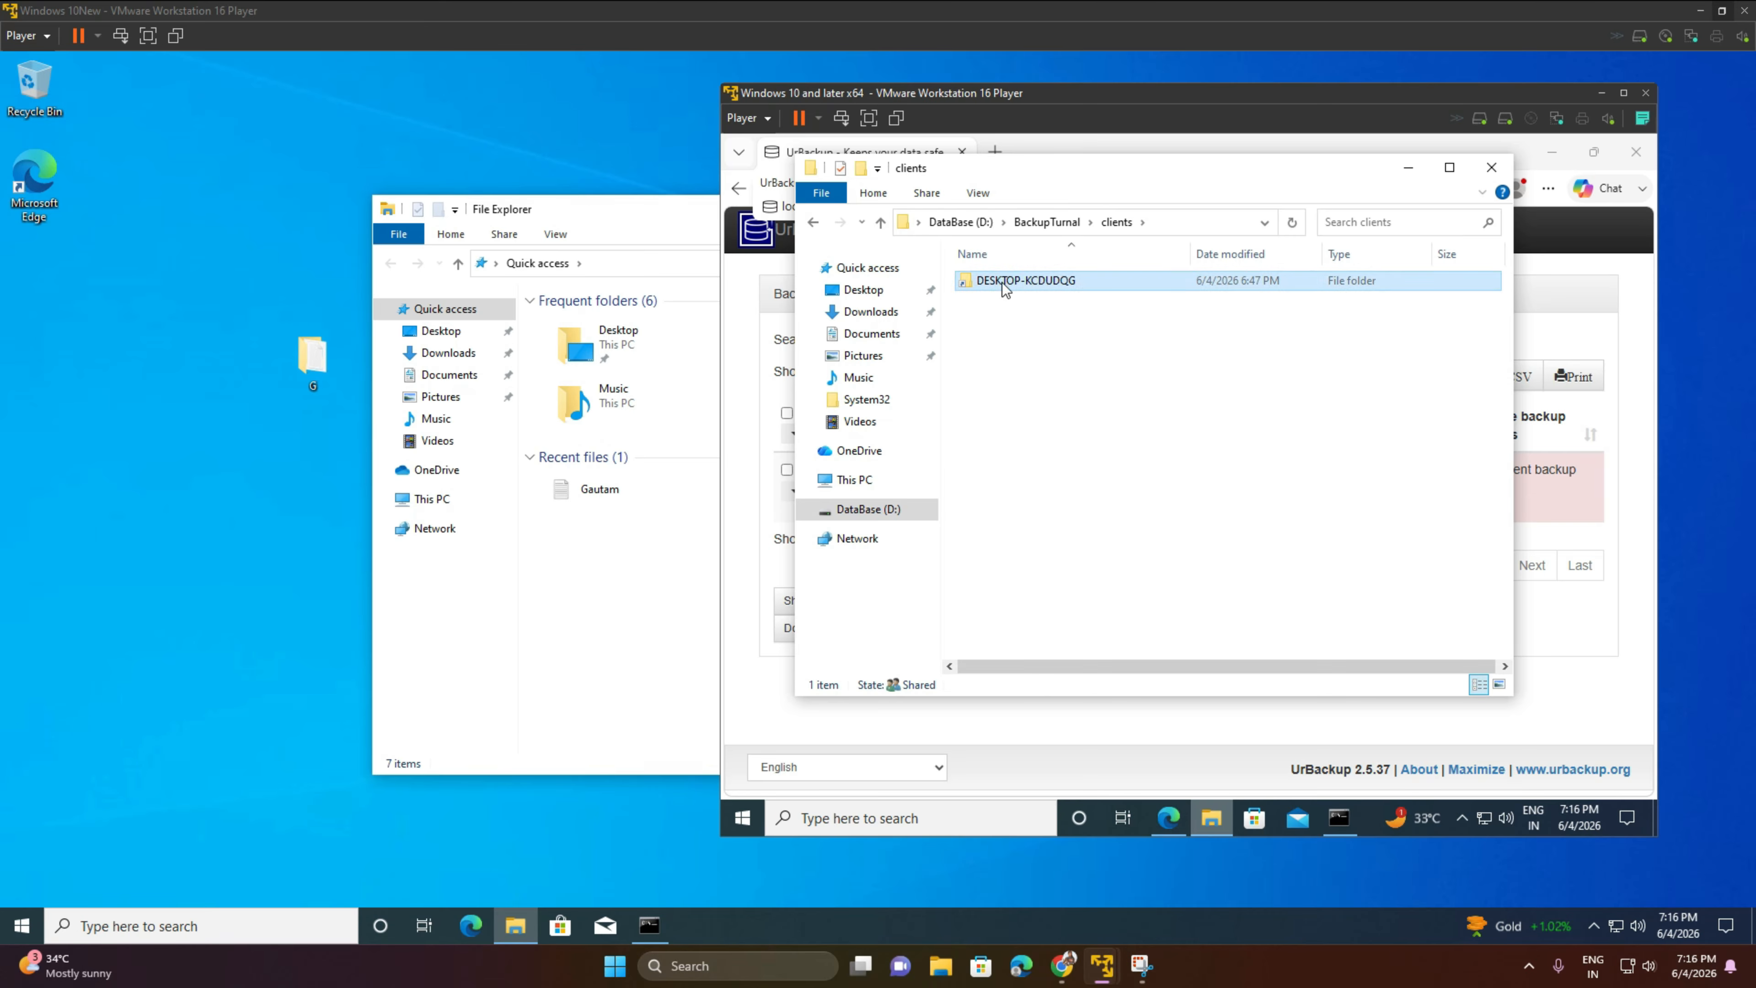
{"action": "left_click", "coordinate": [1001, 283]}
{"action": "double_click", "coordinate": [1008, 289]}
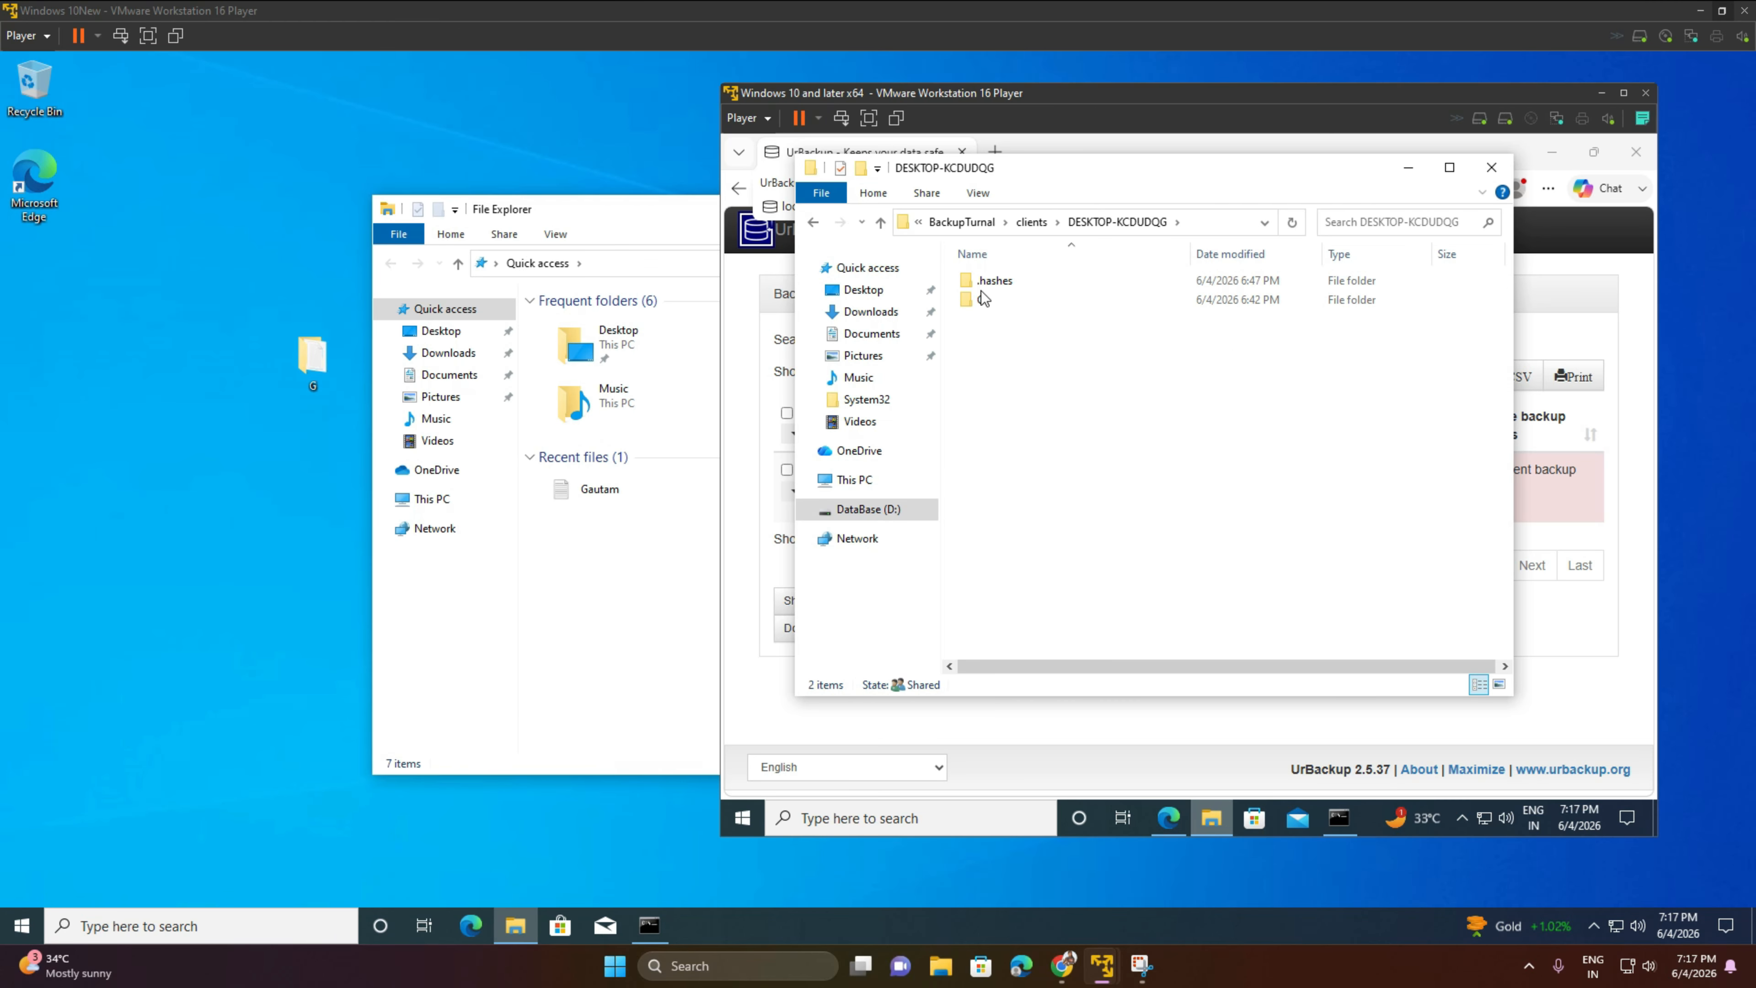
{"action": "key", "text": "Down"}
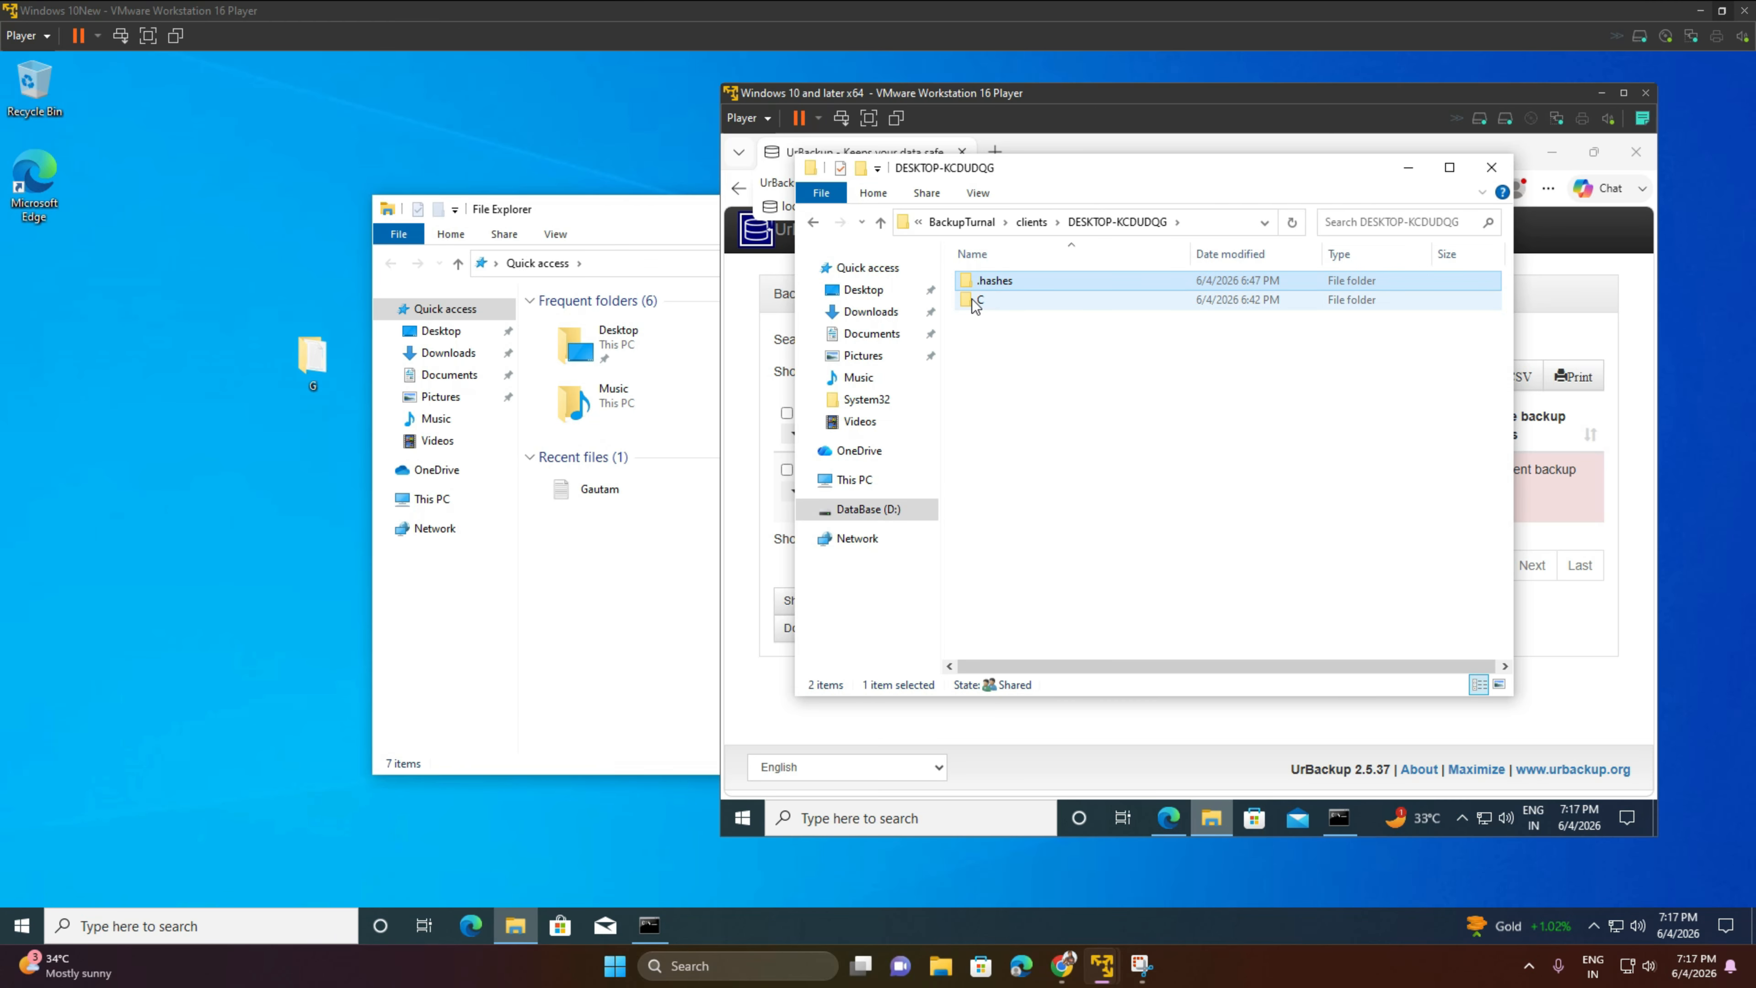
{"action": "left_click", "coordinate": [971, 300]}
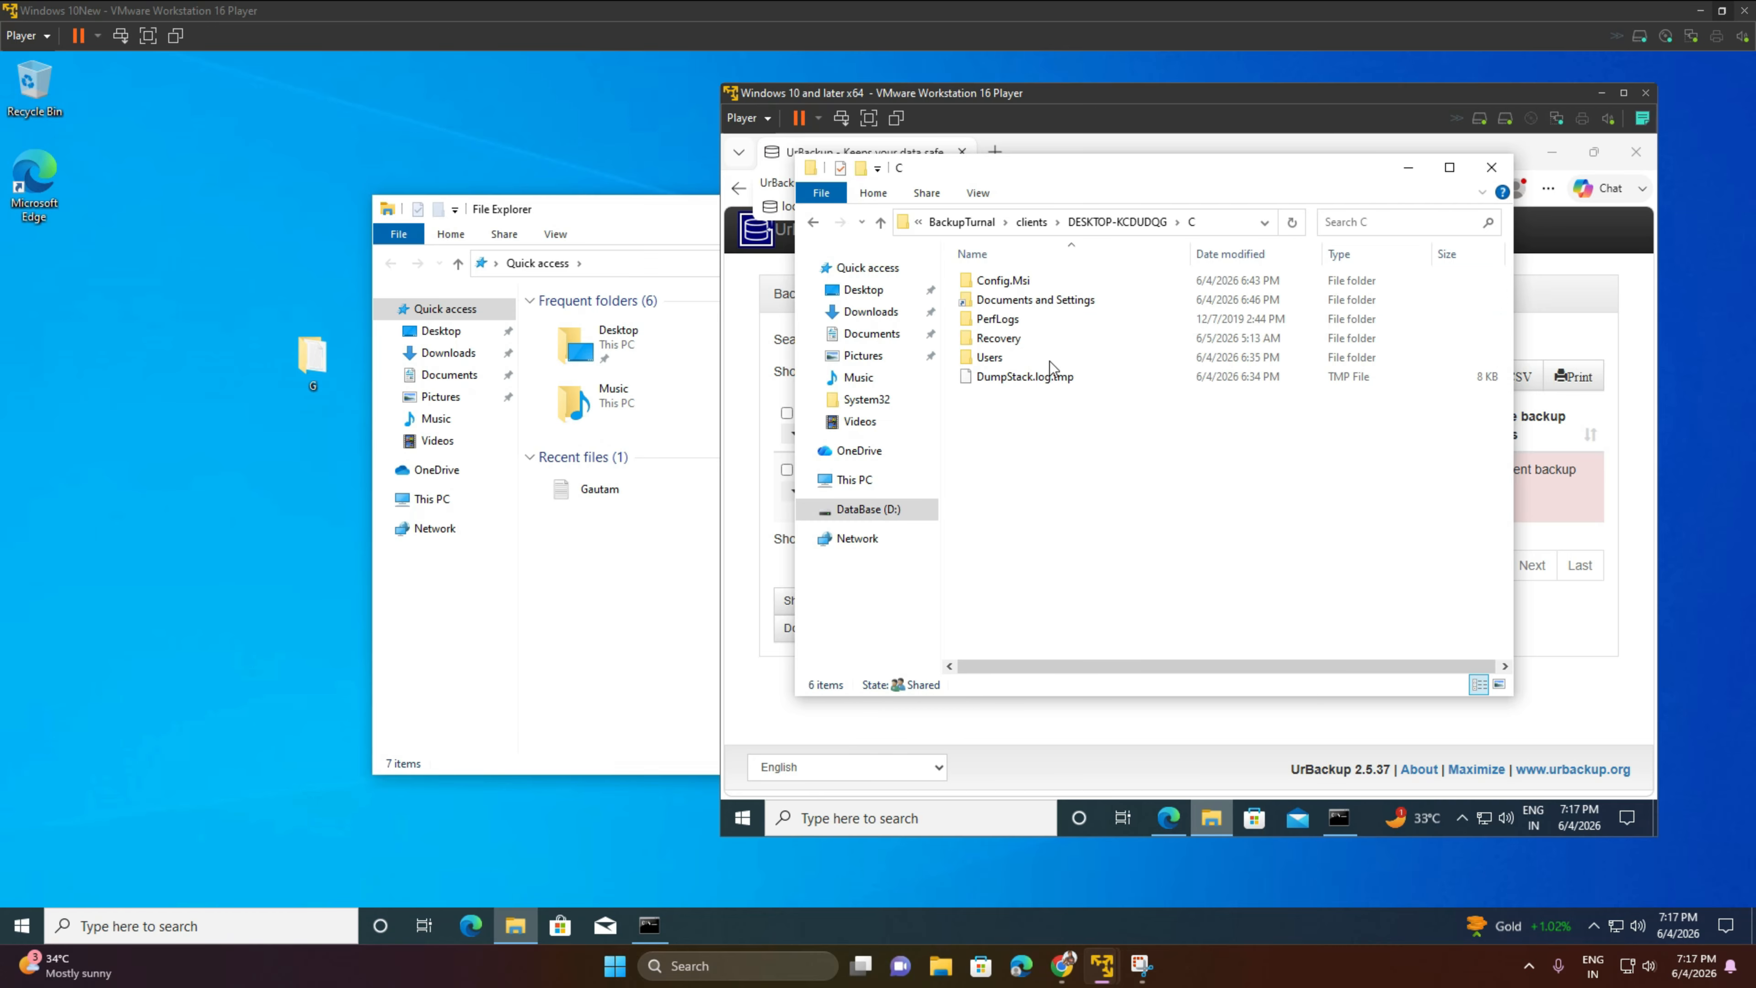
Browse the backup through Users and Secondary Server to the Desktop folder, and refresh its contents.
{"action": "left_click", "coordinate": [990, 359]}
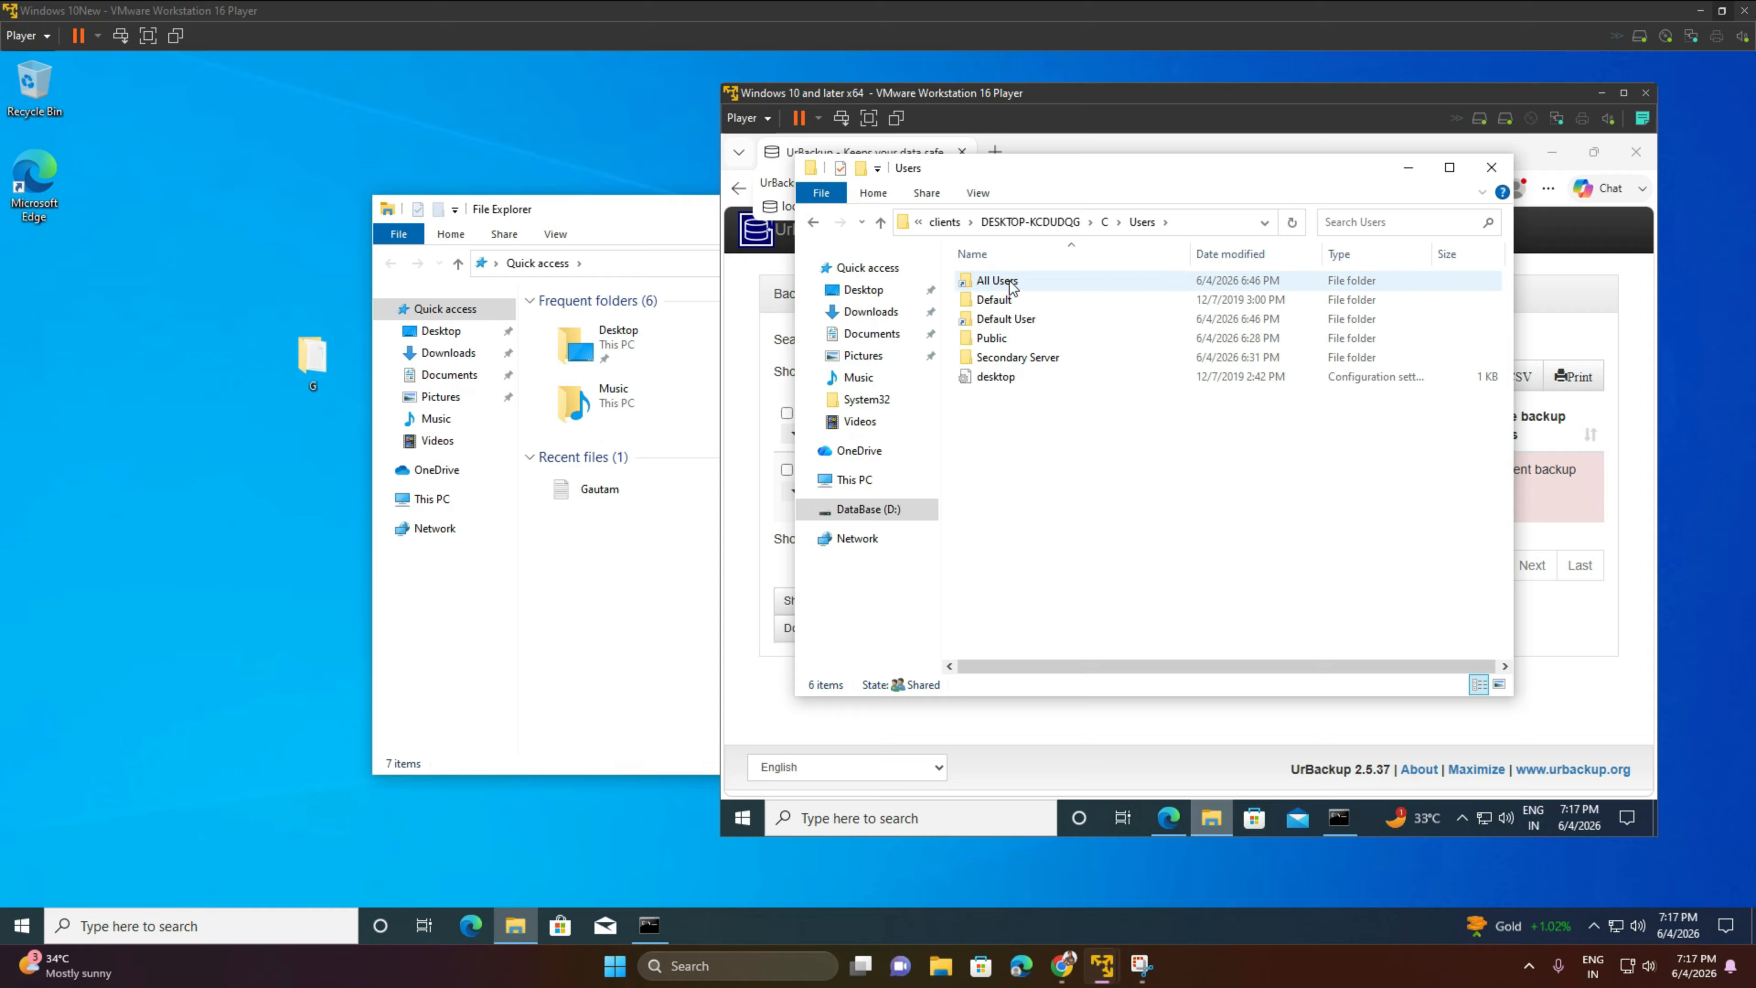
{"action": "left_click", "coordinate": [987, 358]}
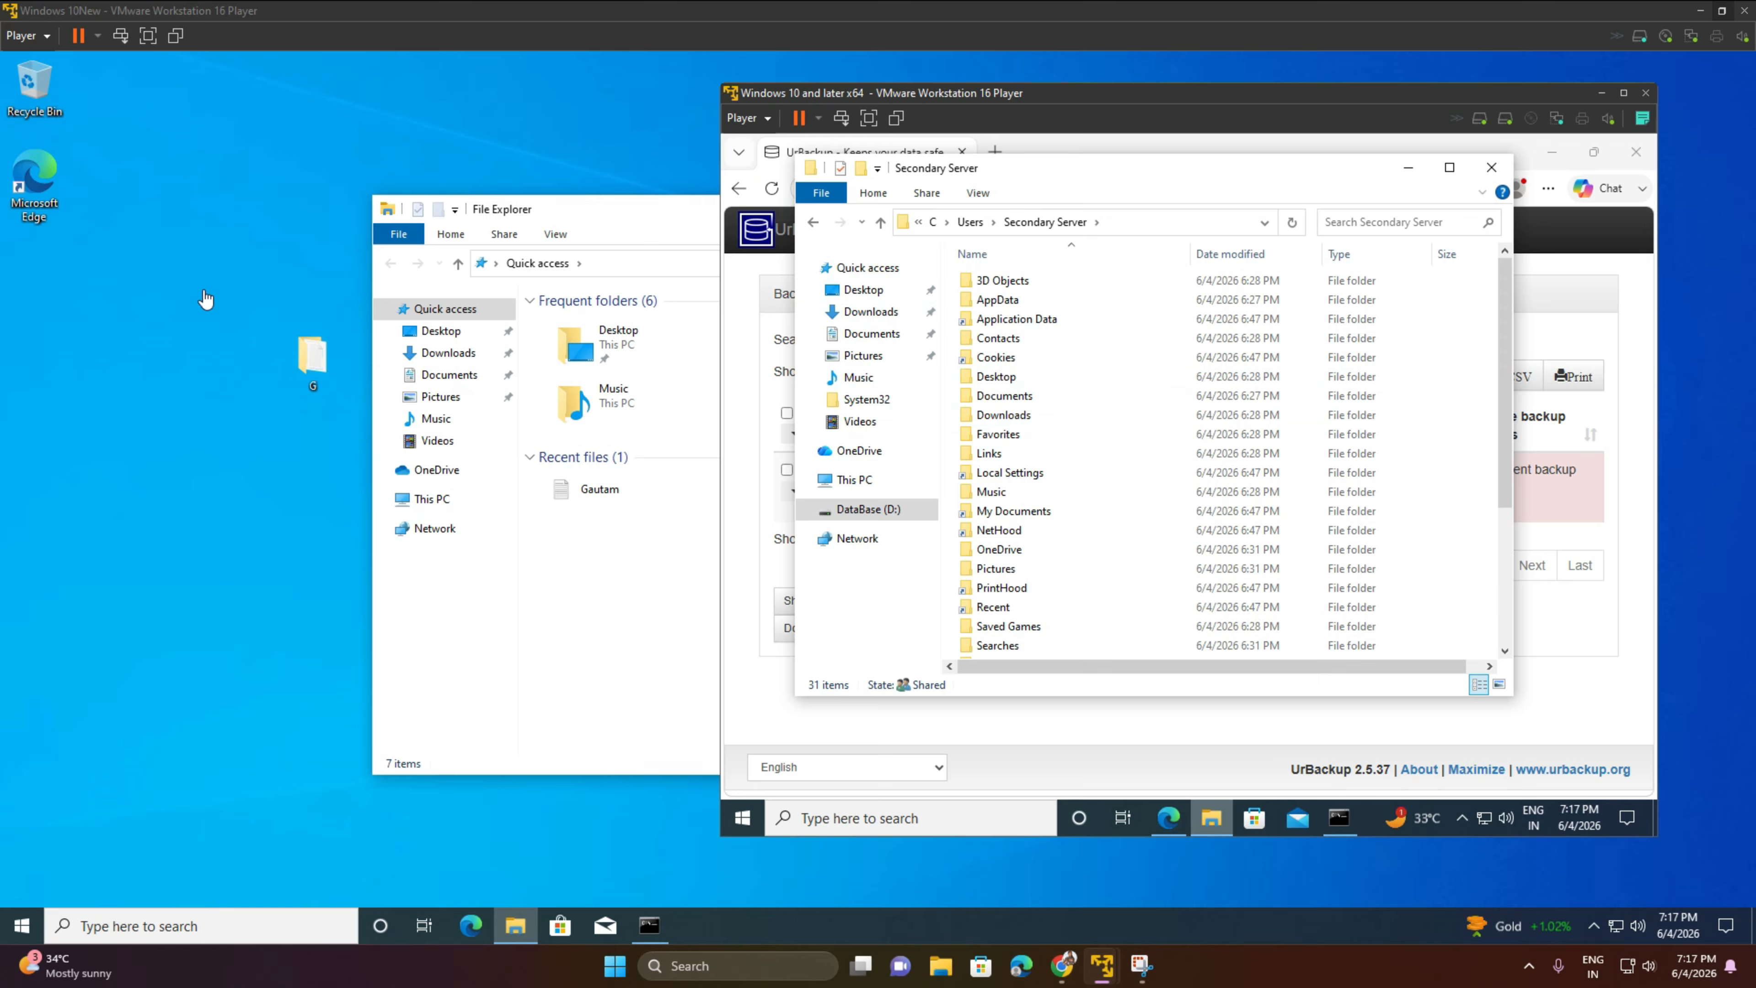
{"action": "left_click", "coordinate": [993, 379]}
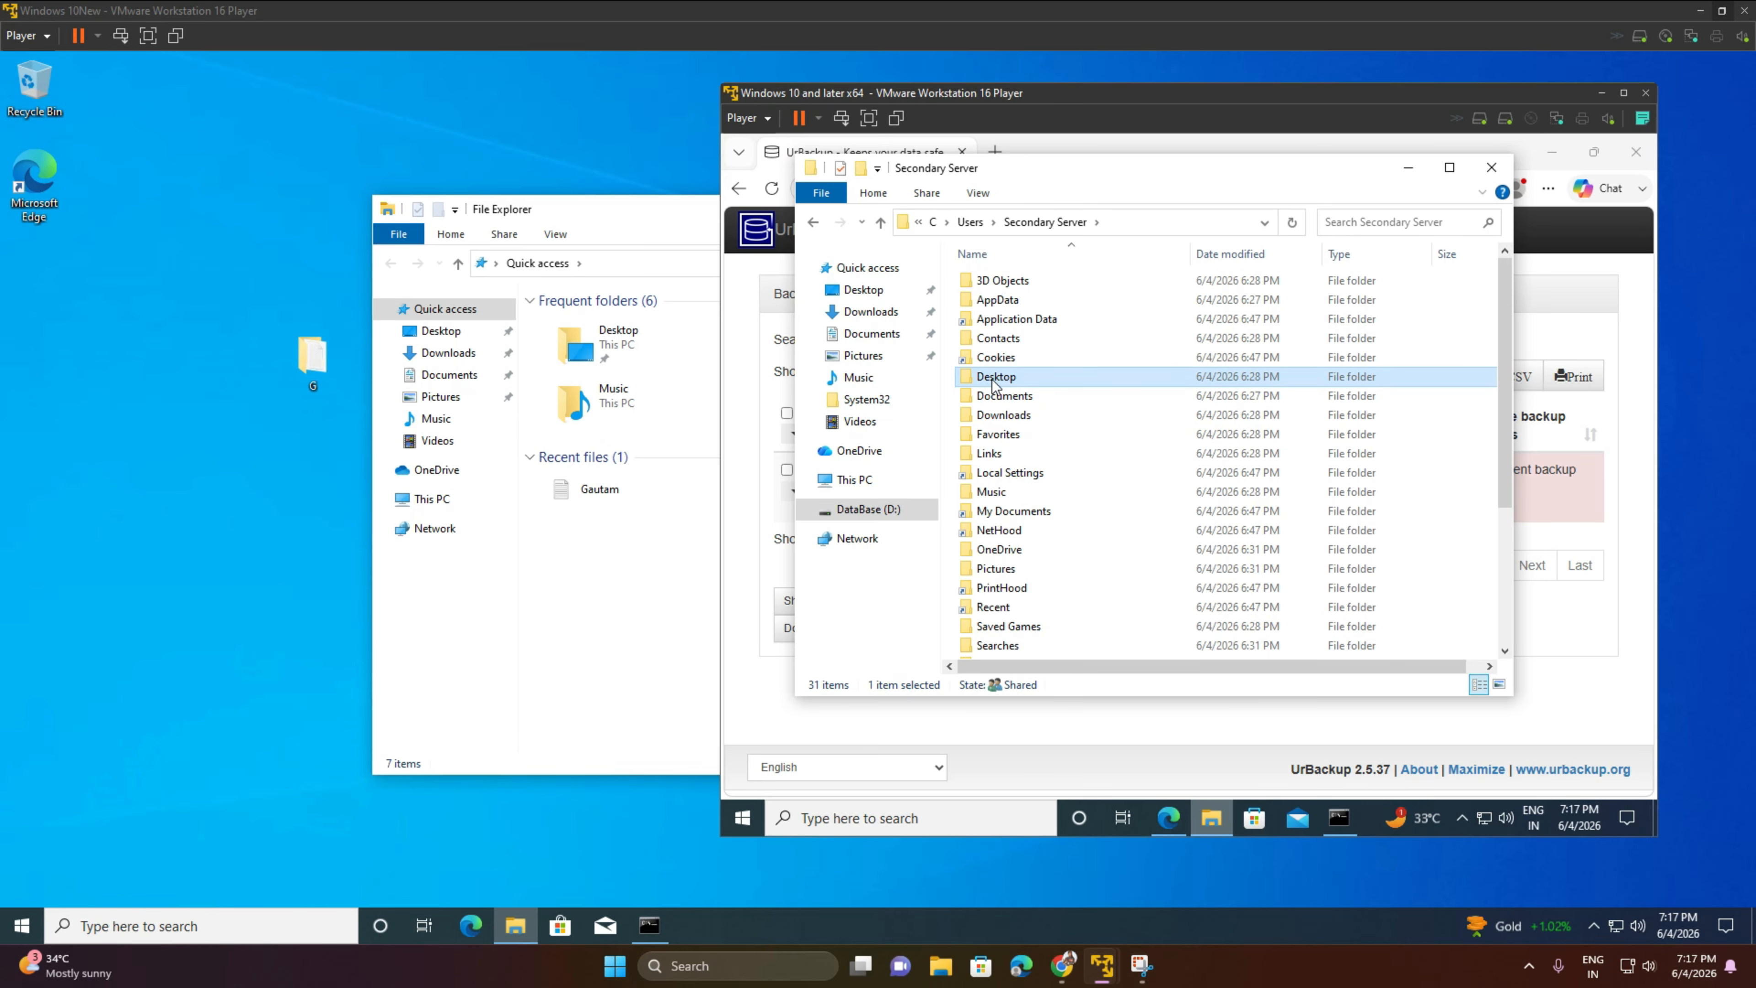
{"action": "double_click", "coordinate": [991, 379]}
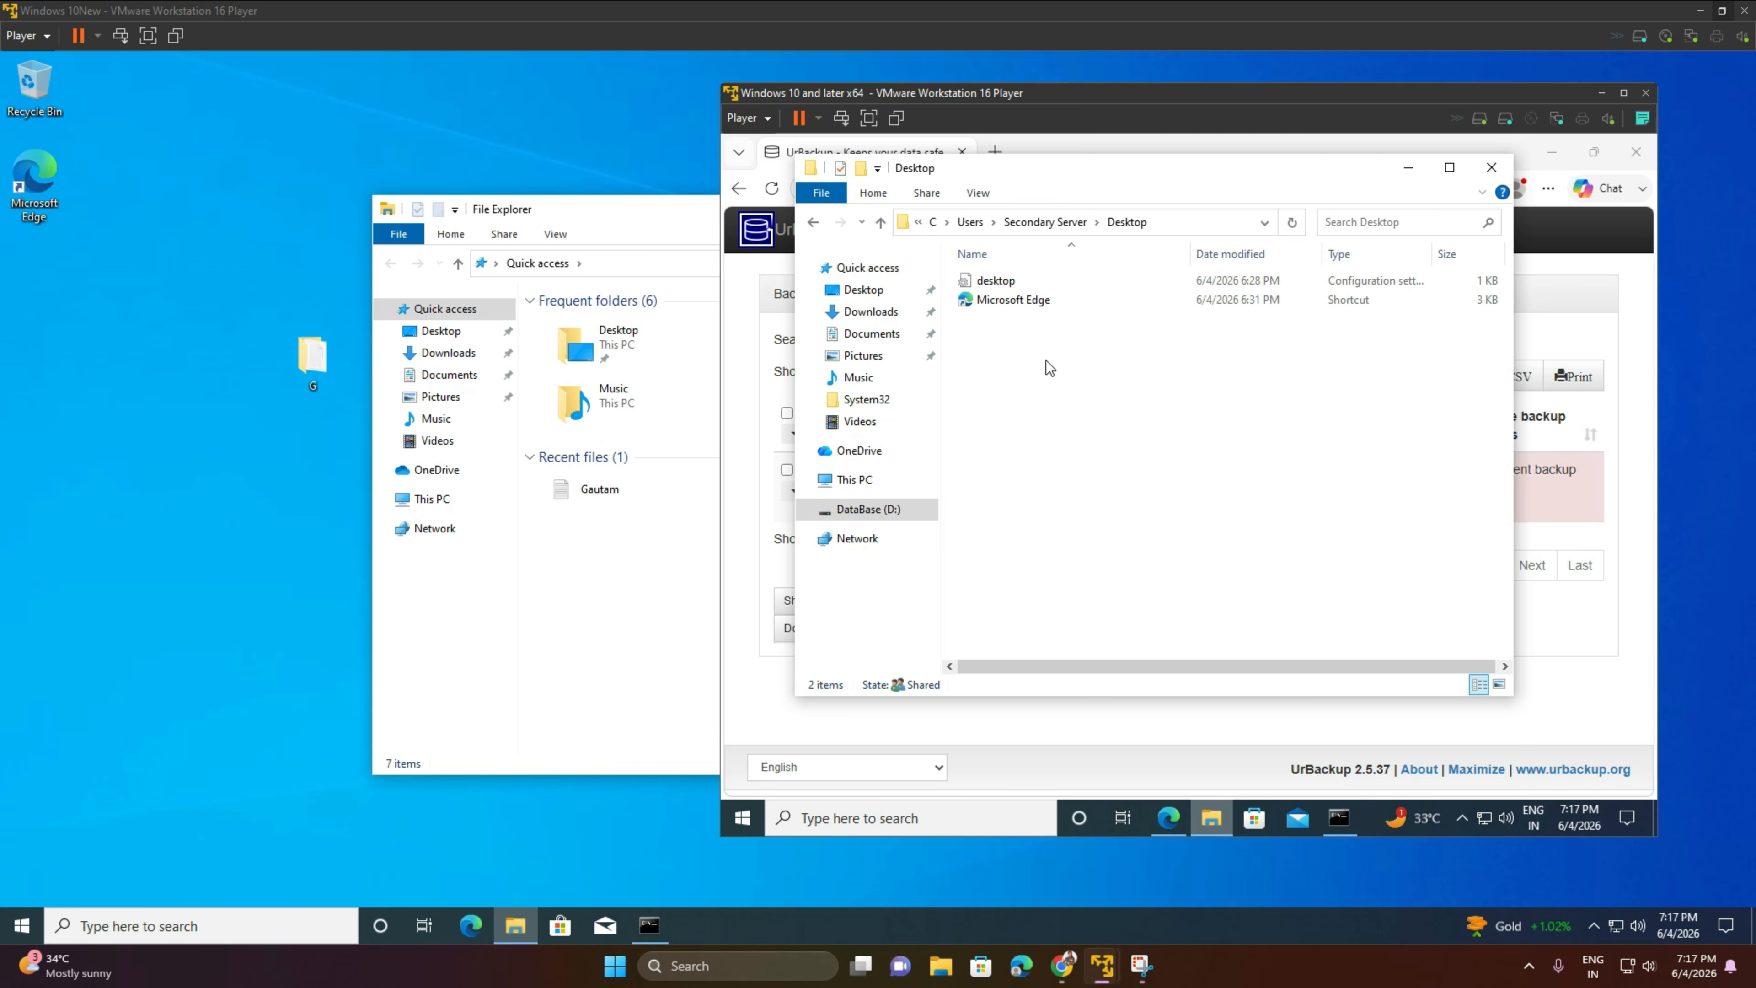
{"action": "right_click", "coordinate": [1105, 395]}
{"action": "left_click", "coordinate": [1165, 470]}
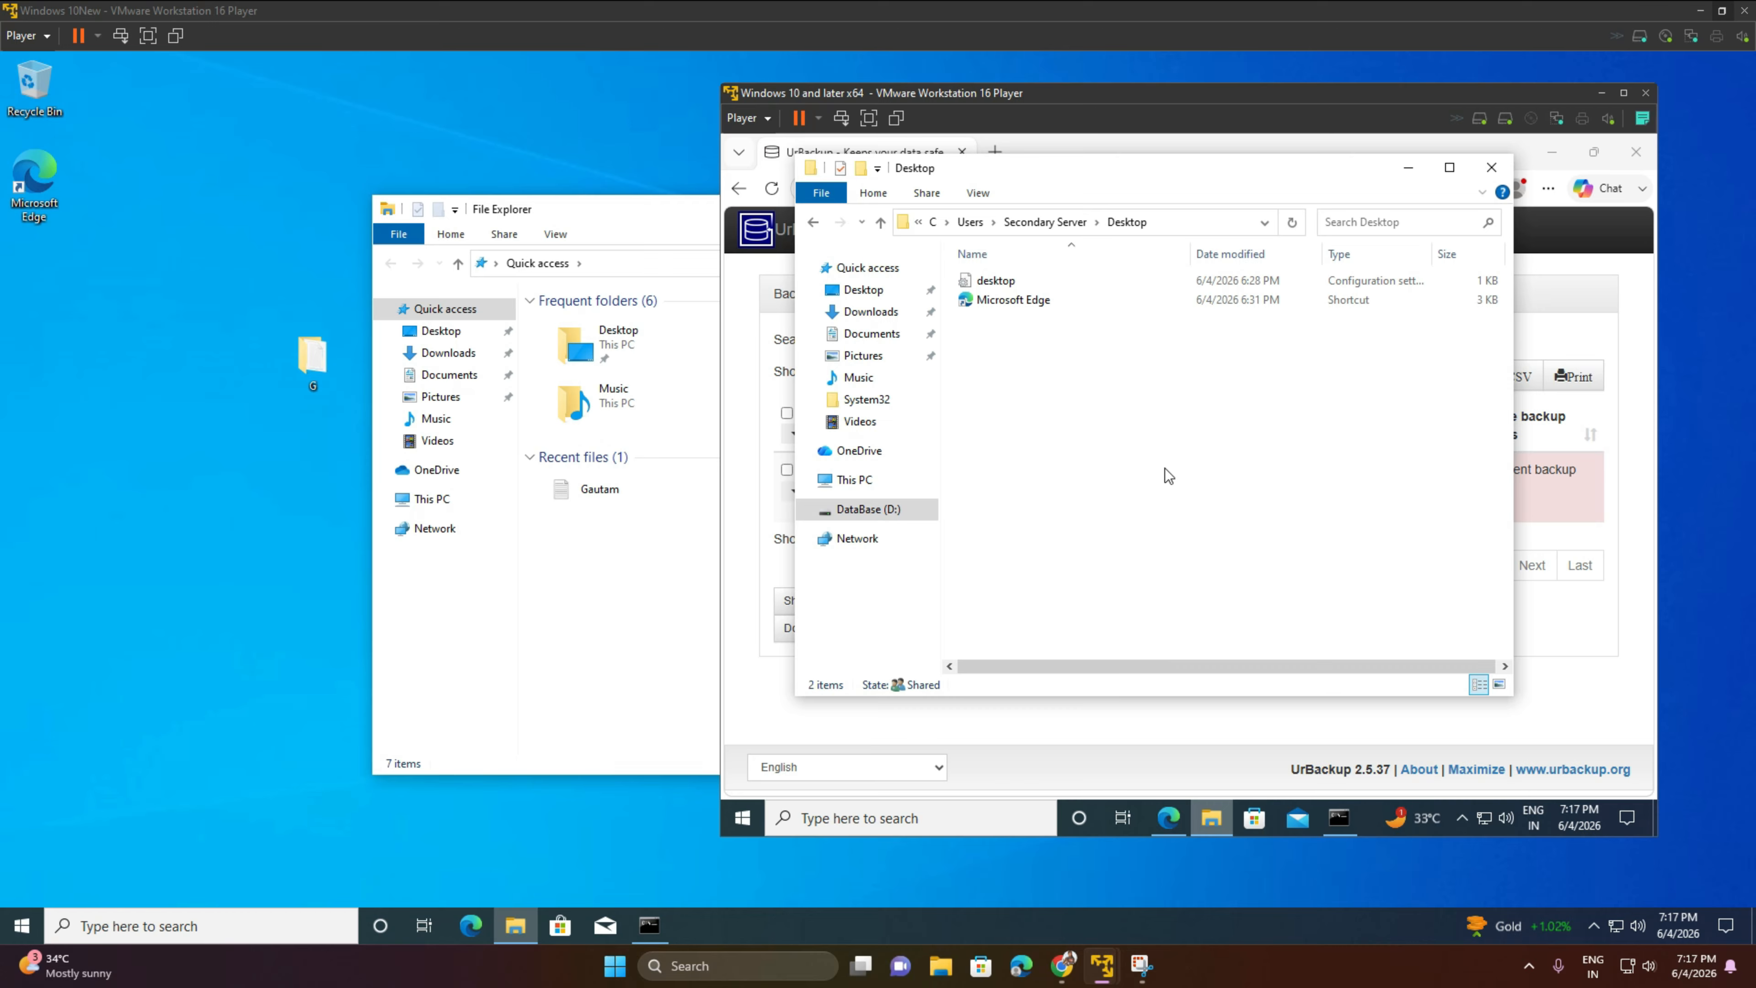